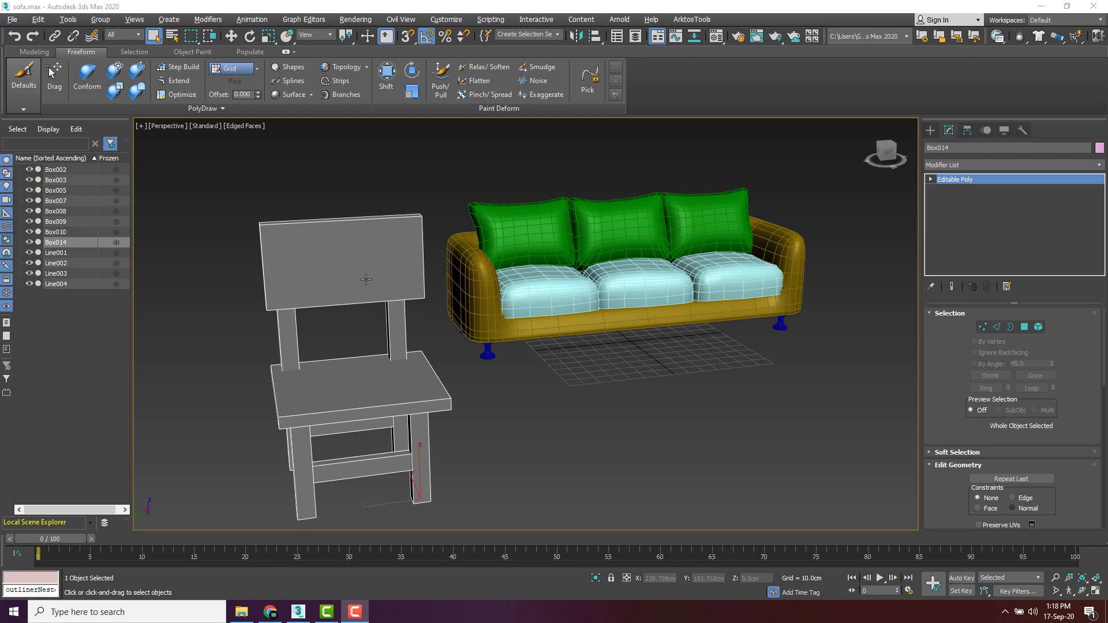
Switch to File Explorer and apply the Wood005_2K_Color image from the Texture folder's Wood005_2K-JPG subfolder to the chair.
{"action": "middle_click_drag", "start_coordinate": [366, 279], "coordinate": [398, 236], "text": "alt"}
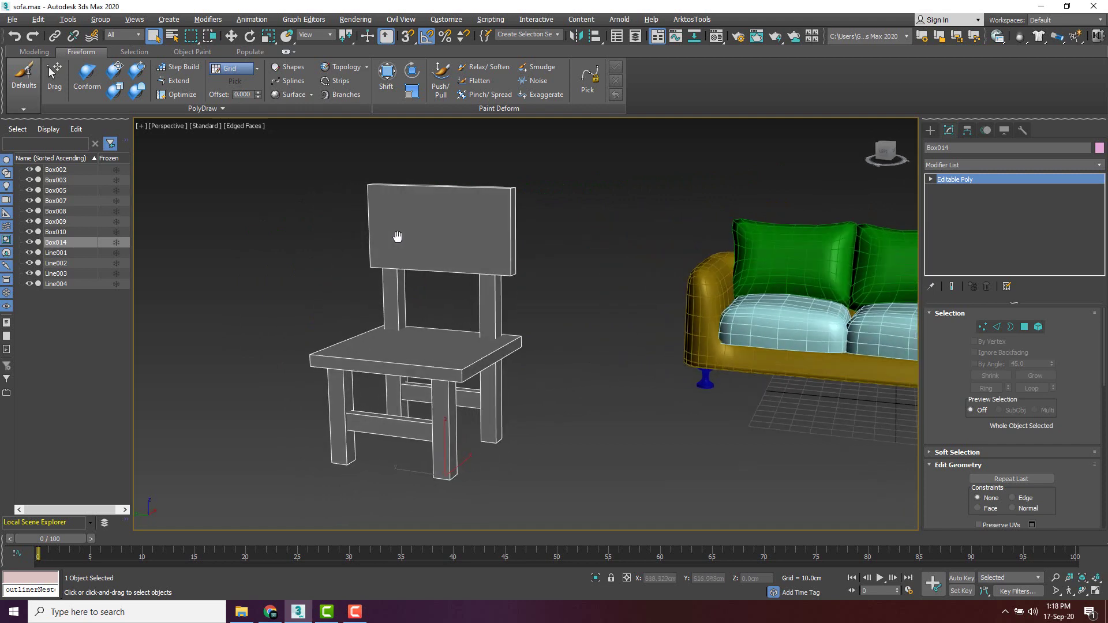
{"action": "middle_click_drag", "start_coordinate": [455, 260], "coordinate": [600, 273], "text": "alt"}
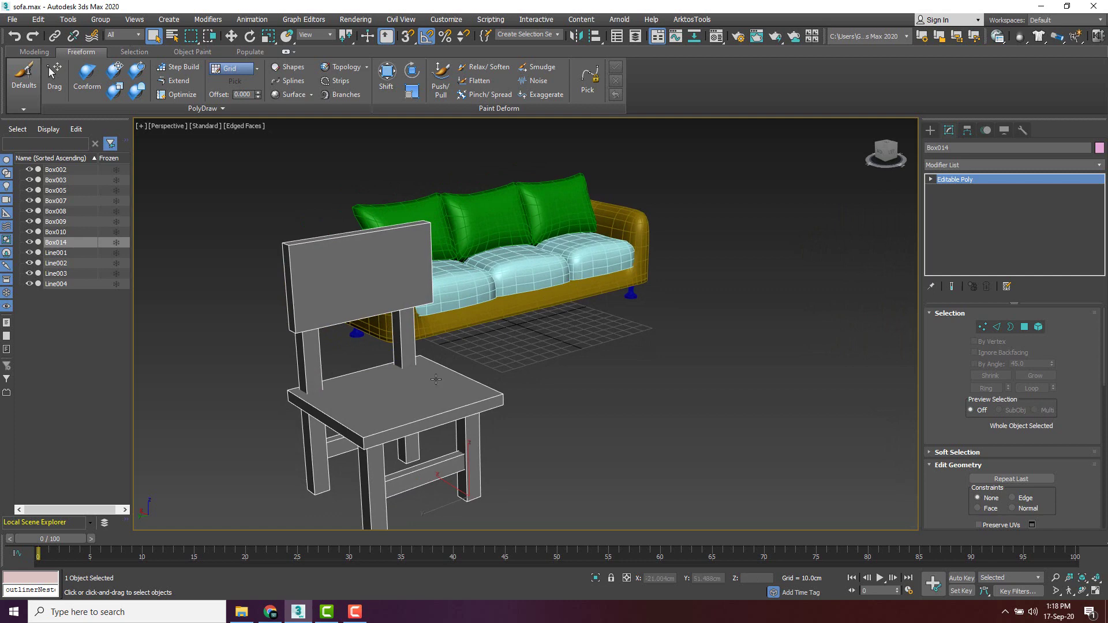
{"action": "left_click", "coordinate": [241, 613]}
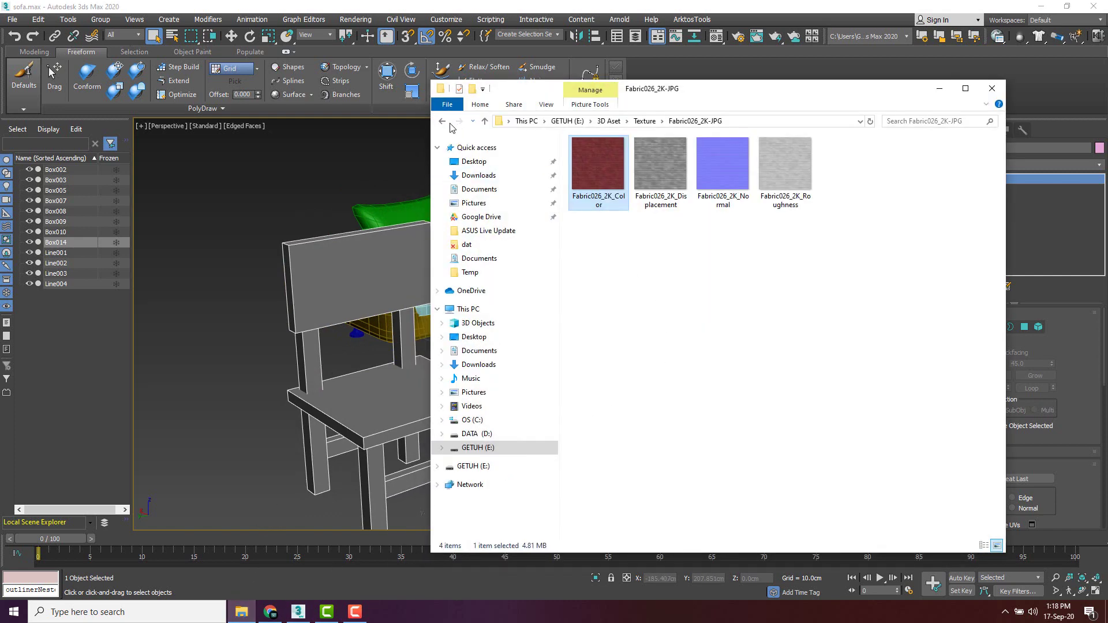
{"action": "left_click", "coordinate": [444, 122]}
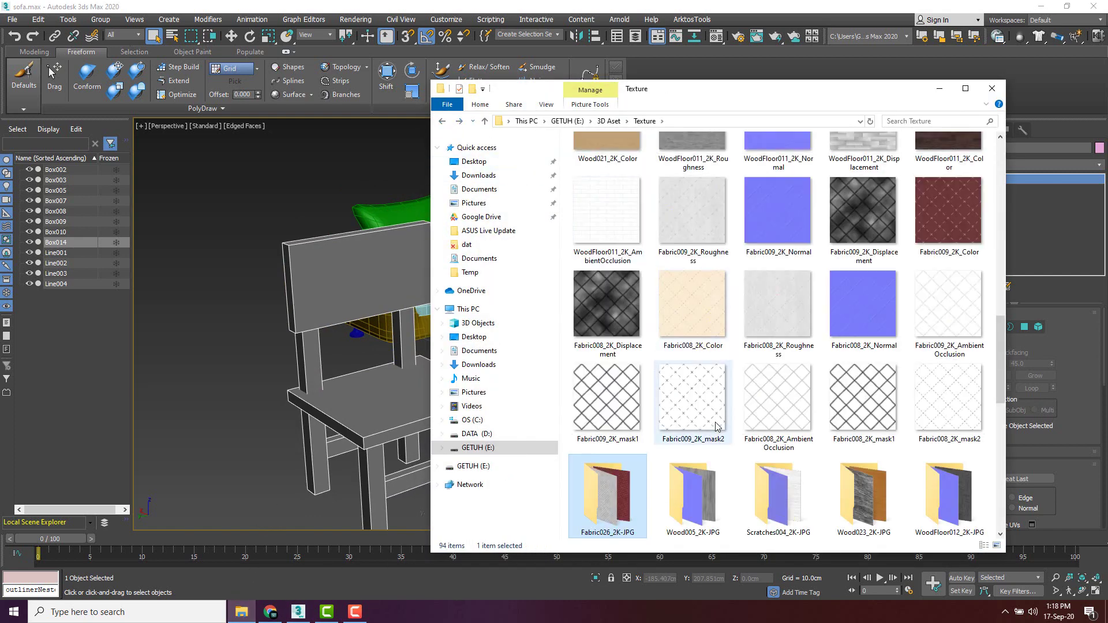
{"action": "double_click", "coordinate": [694, 494]}
{"action": "left_click_drag", "start_coordinate": [701, 99], "coordinate": [888, 103]}
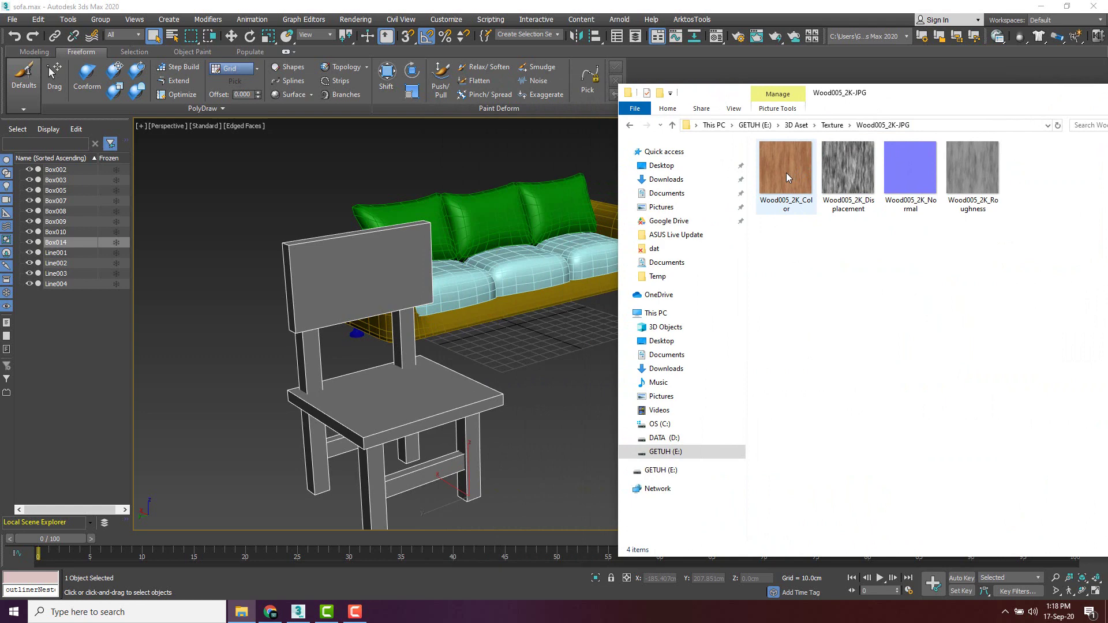
{"action": "left_click_drag", "start_coordinate": [787, 172], "coordinate": [375, 381]}
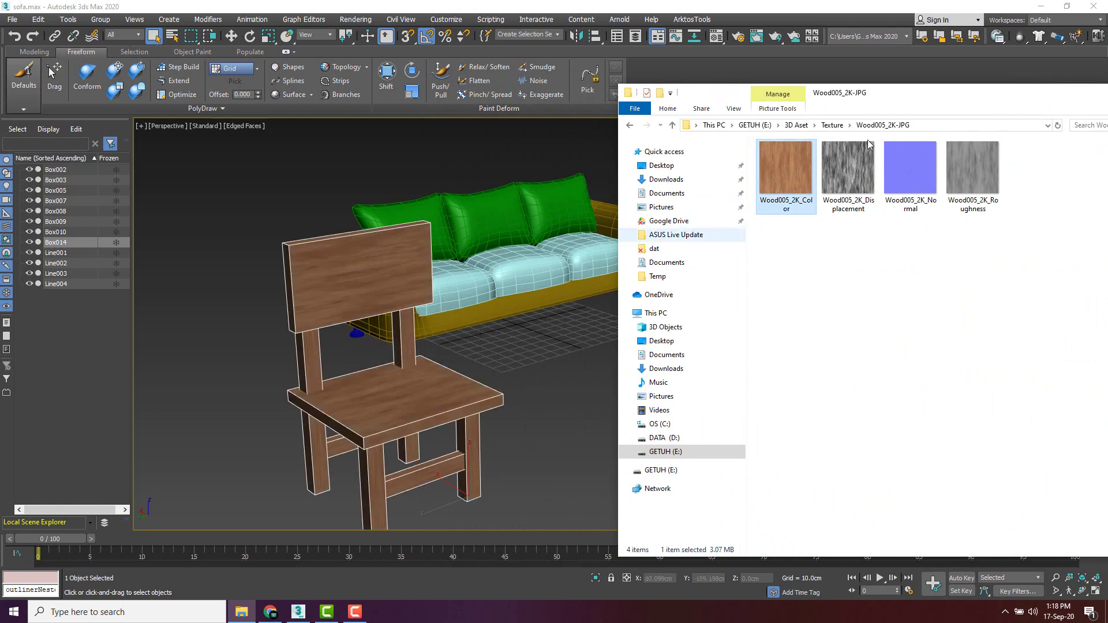
{"action": "left_click_drag", "start_coordinate": [1094, 100], "coordinate": [912, 118]}
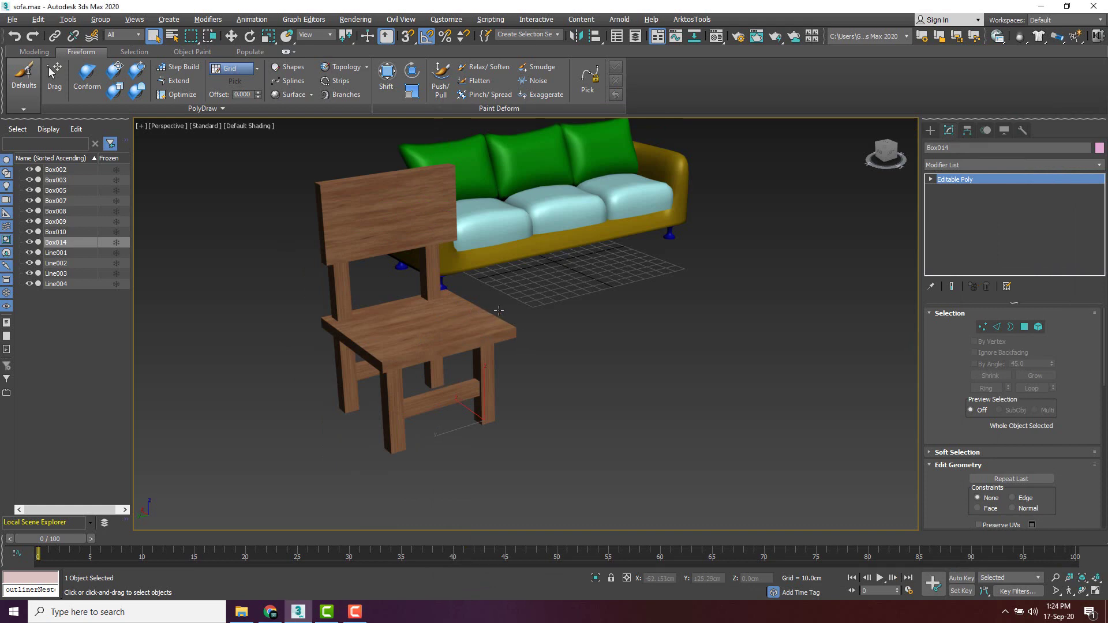
Add a UVW Map modifier to the chair.
{"action": "middle_click_drag", "start_coordinate": [456, 321], "coordinate": [507, 348], "text": "alt"}
{"action": "scroll", "coordinate": [432, 310], "scroll_direction": "up", "scroll_amount": 5}
{"action": "middle_click_drag", "start_coordinate": [432, 310], "coordinate": [501, 312], "text": "alt"}
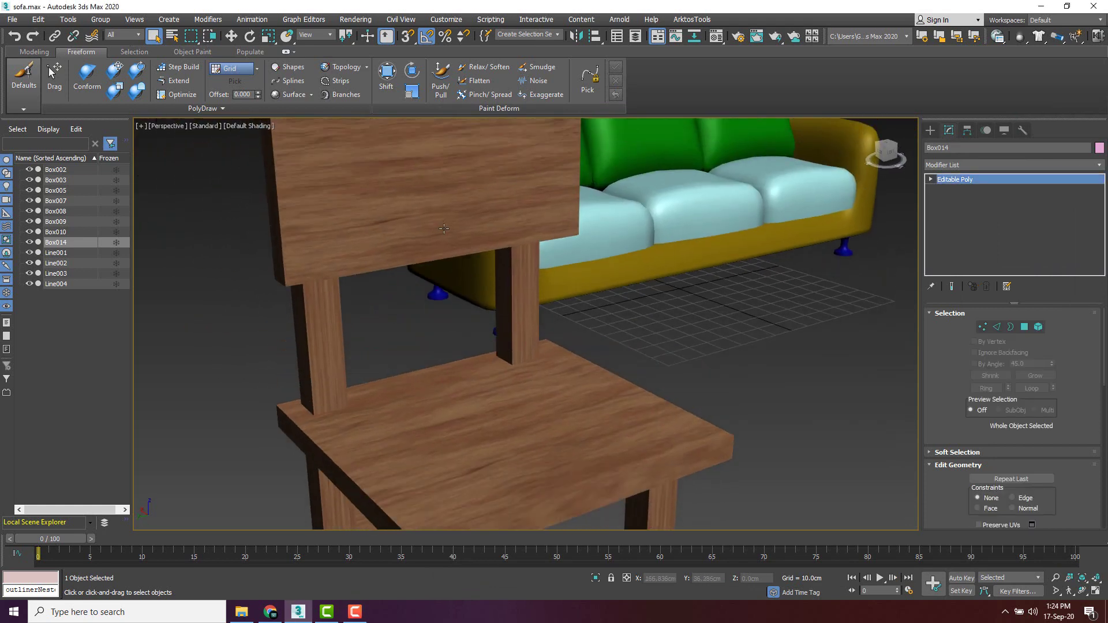
{"action": "scroll", "coordinate": [437, 212], "scroll_direction": "down", "scroll_amount": 4}
{"action": "middle_click_drag", "start_coordinate": [437, 212], "coordinate": [445, 235], "text": "alt"}
{"action": "left_click", "coordinate": [982, 165]}
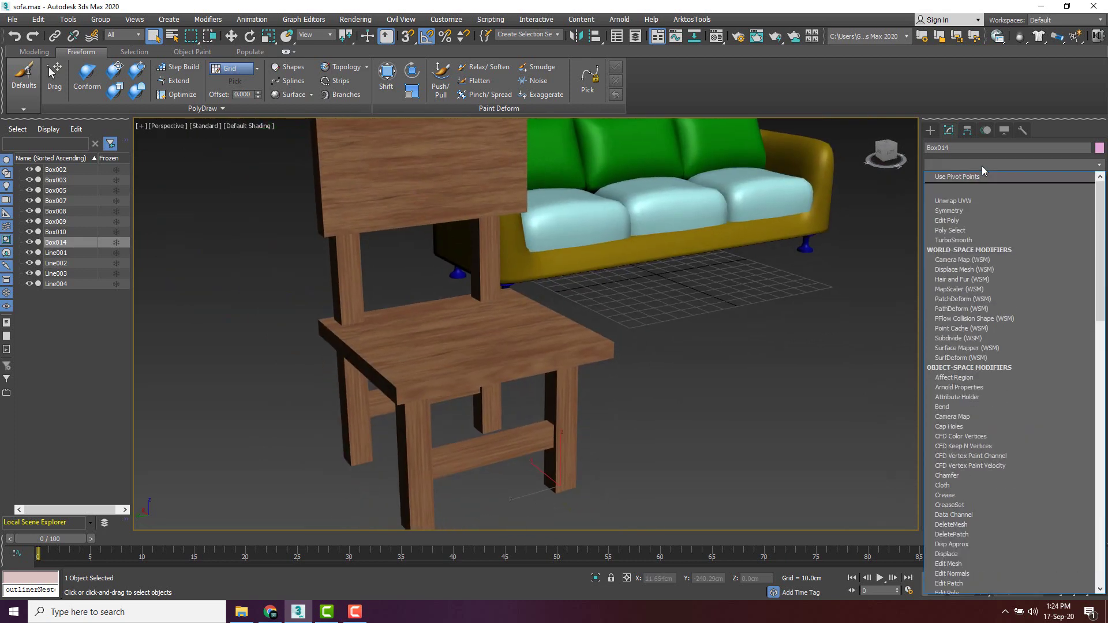
{"action": "type", "text": "u"}
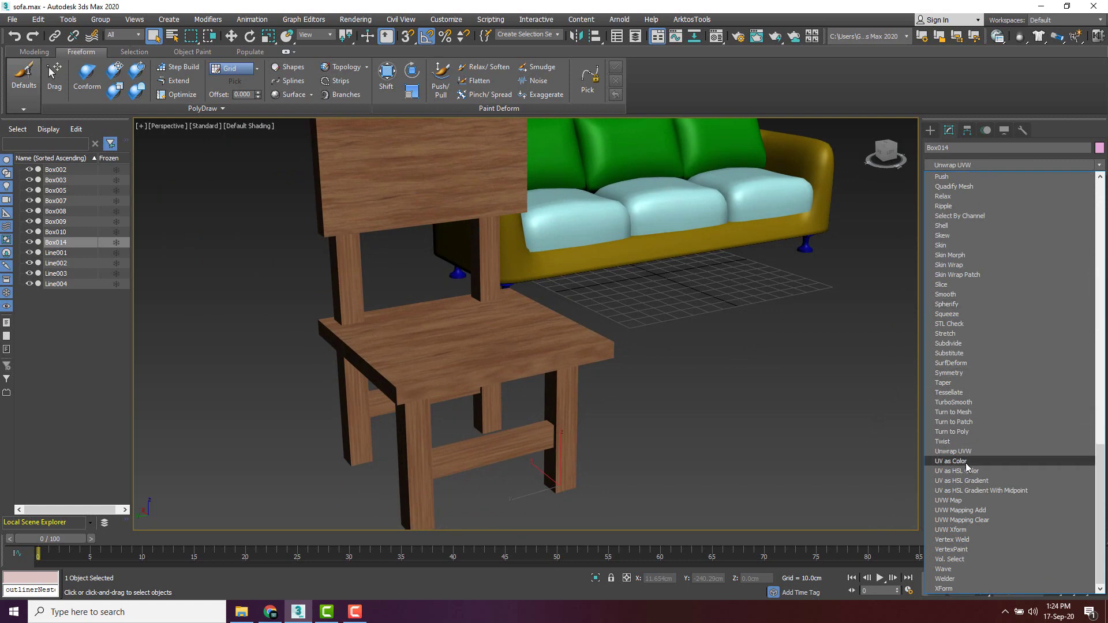
{"action": "left_click", "coordinate": [961, 500]}
{"action": "scroll", "coordinate": [687, 342], "scroll_direction": "down", "scroll_amount": 5}
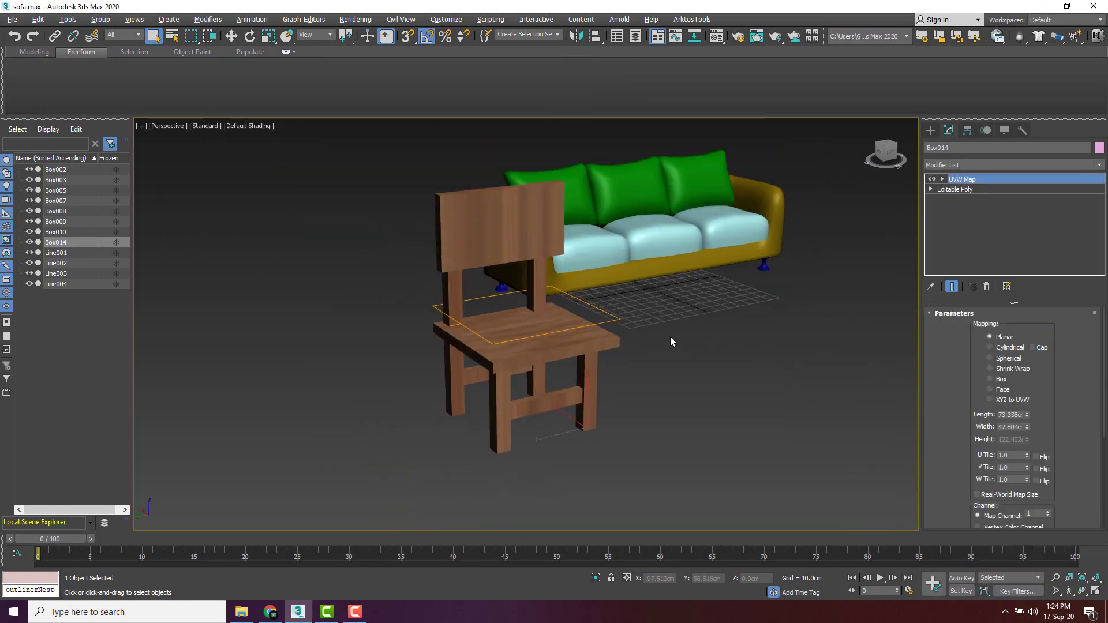
Set the chair's UVW mapping type to Box and inspect the wood texture on the seat and backrest.
{"action": "middle_click_drag", "start_coordinate": [670, 337], "coordinate": [682, 345], "text": "alt"}
{"action": "scroll", "coordinate": [656, 330], "scroll_direction": "up", "scroll_amount": 6}
{"action": "scroll", "coordinate": [656, 326], "scroll_direction": "down", "scroll_amount": 3}
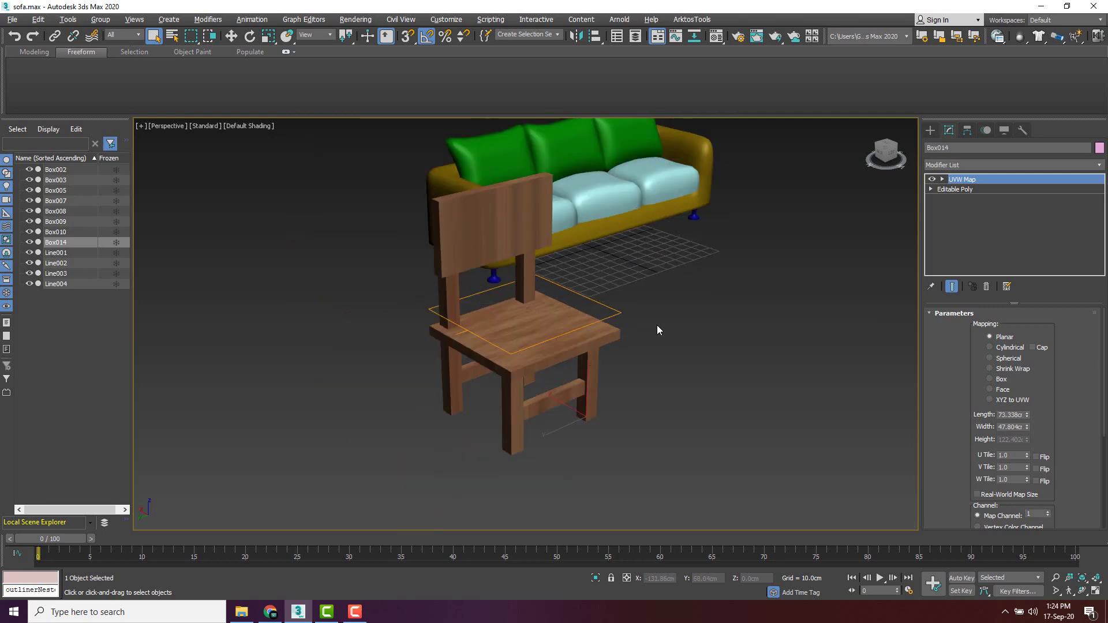
{"action": "scroll", "coordinate": [657, 324], "scroll_direction": "up", "scroll_amount": 1}
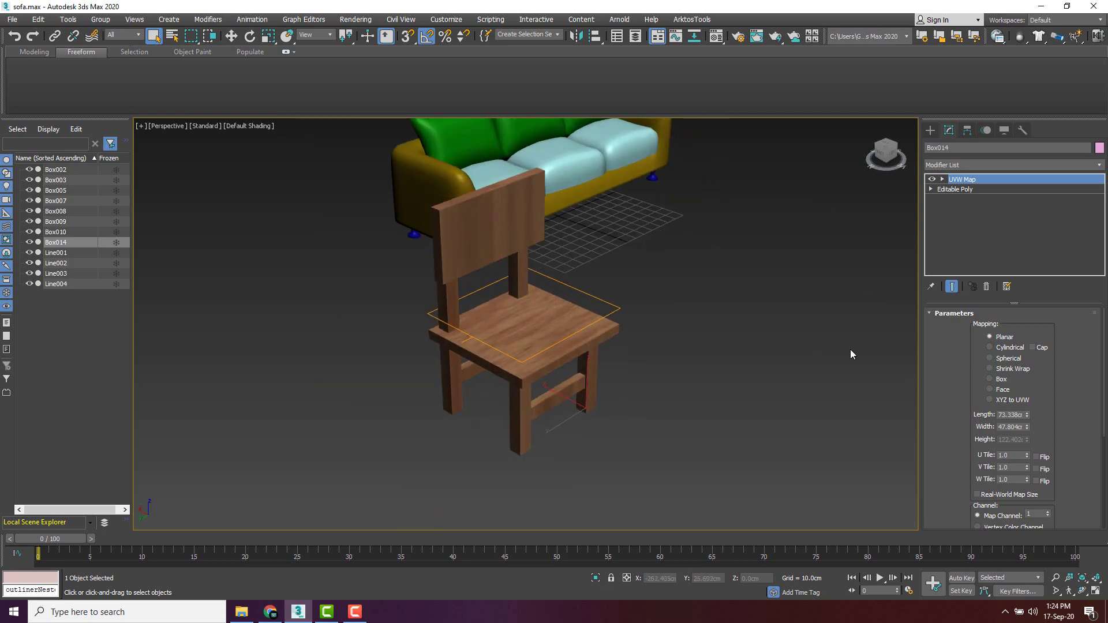
{"action": "left_click", "coordinate": [990, 379]}
{"action": "middle_click_drag", "start_coordinate": [750, 329], "coordinate": [663, 315], "text": "alt"}
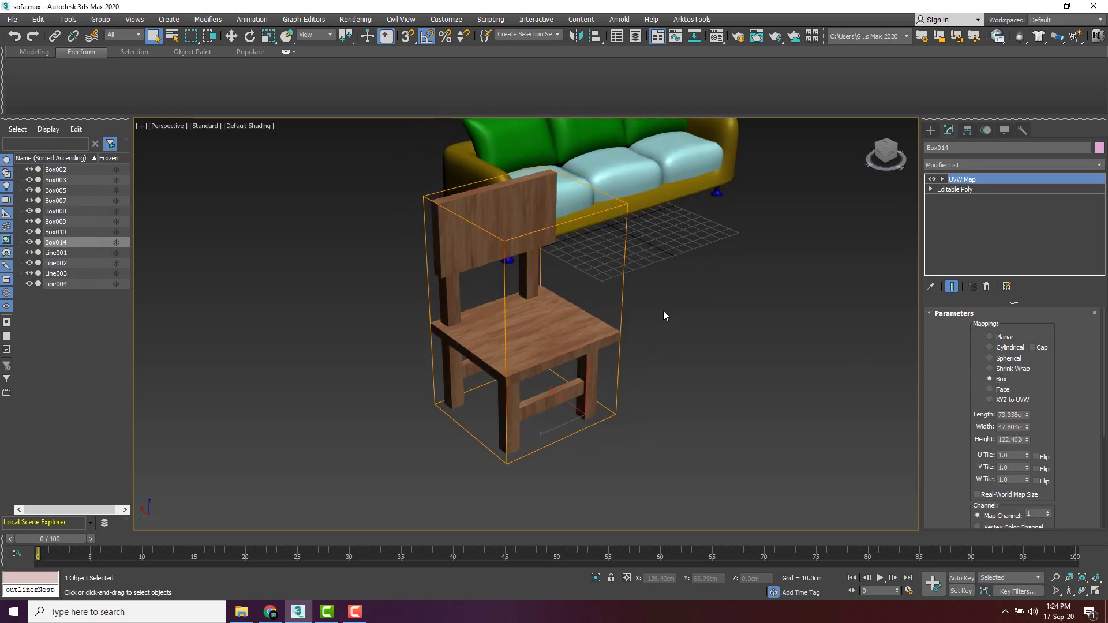
{"action": "scroll", "coordinate": [514, 315], "scroll_direction": "up", "scroll_amount": 5}
{"action": "scroll", "coordinate": [513, 315], "scroll_direction": "down", "scroll_amount": 3}
{"action": "mouse_move", "coordinate": [514, 315]}
{"action": "middle_mouse_down", "text": "alt"}
{"action": "mouse_move", "coordinate": [555, 306]}
{"action": "mouse_move", "coordinate": [511, 322]}
{"action": "middle_mouse_up", "text": "alt"}
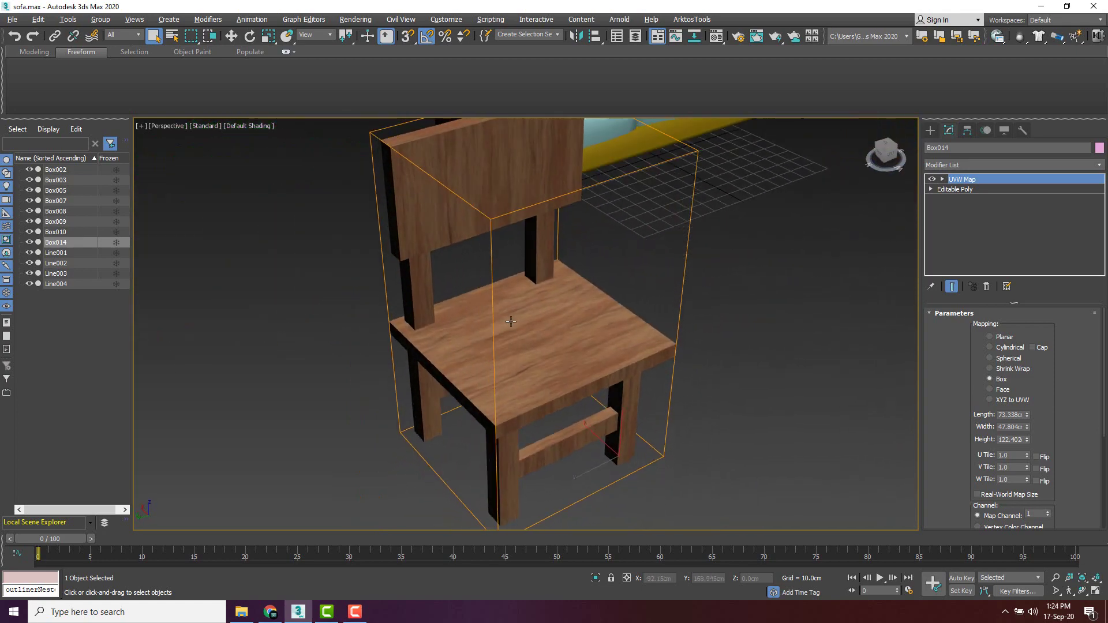
{"action": "scroll", "coordinate": [511, 321], "scroll_direction": "up", "scroll_amount": 6}
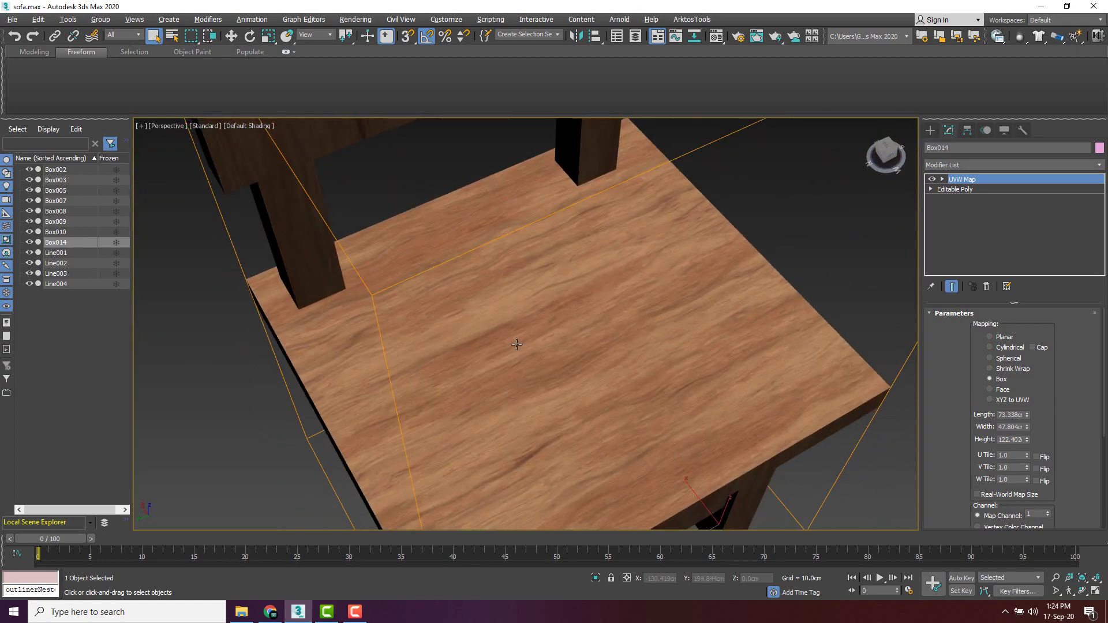
{"action": "scroll", "coordinate": [517, 344], "scroll_direction": "down", "scroll_amount": 7}
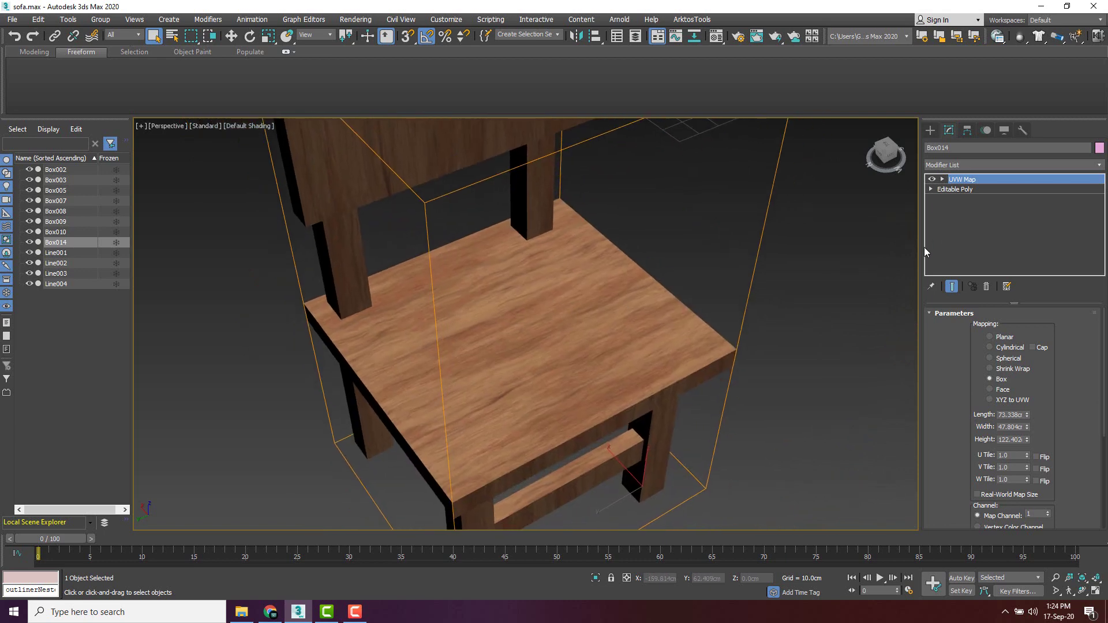
Select the UVW Map gizmo and scale it down uniformly to about half its size.
{"action": "key", "text": "1"}
{"action": "key", "text": "w"}
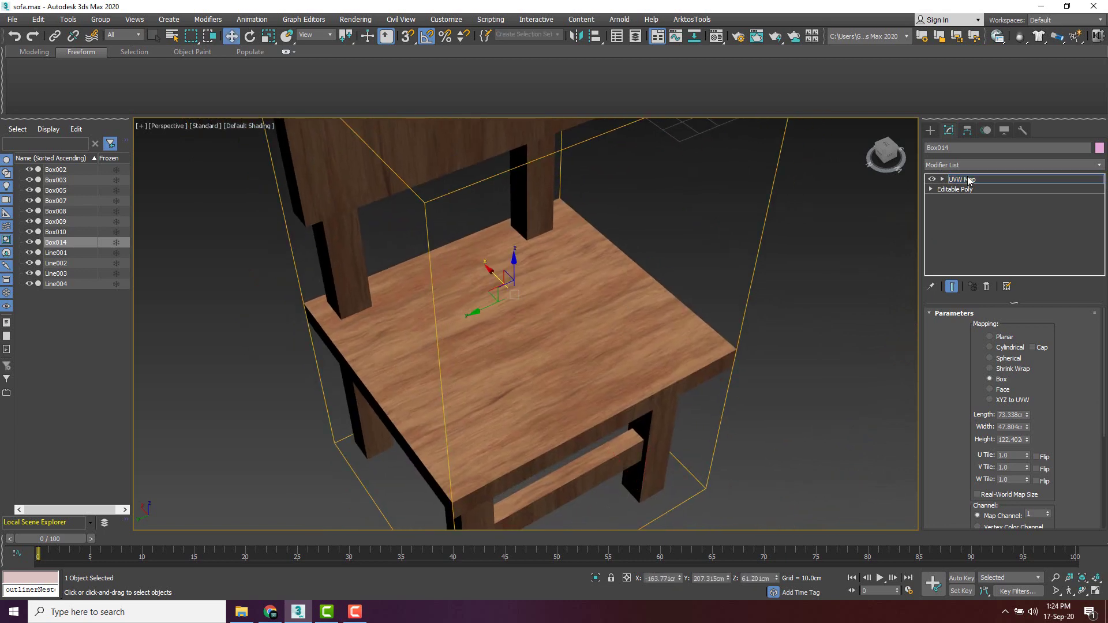
{"action": "left_click", "coordinate": [943, 180]}
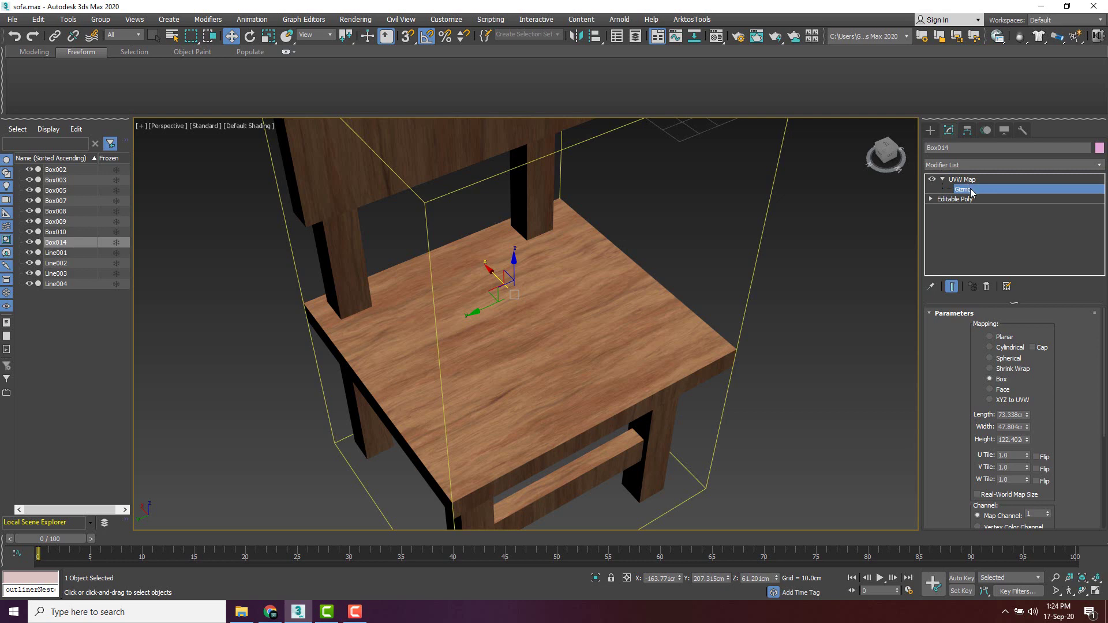
{"action": "scroll", "coordinate": [500, 278], "scroll_direction": "down", "scroll_amount": 8}
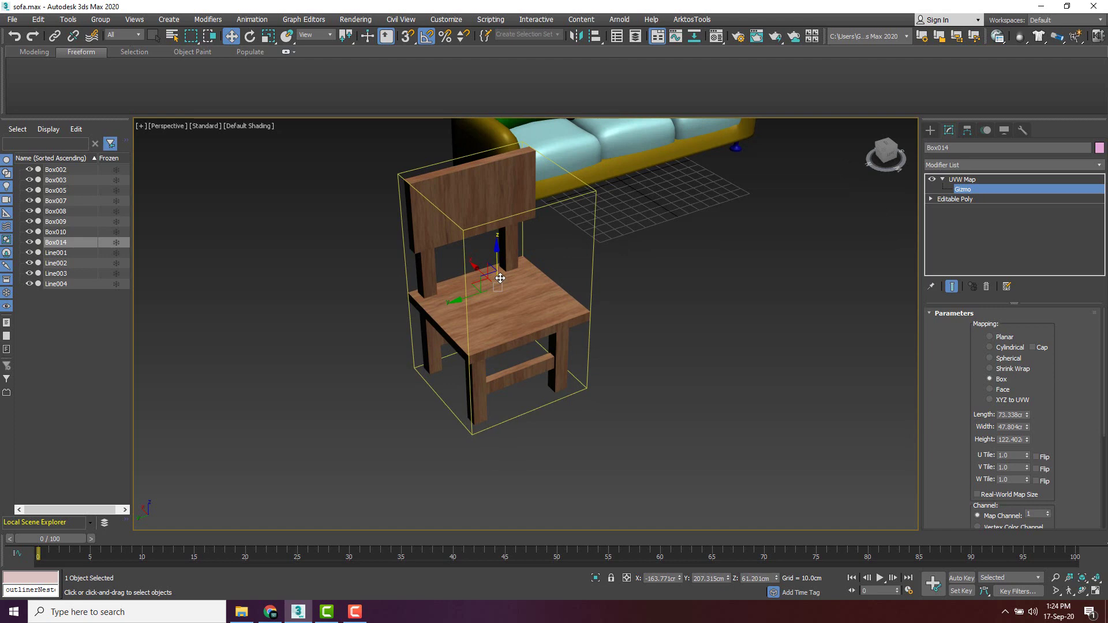
{"action": "key", "text": "r"}
{"action": "scroll", "coordinate": [494, 288], "scroll_direction": "up", "scroll_amount": 4}
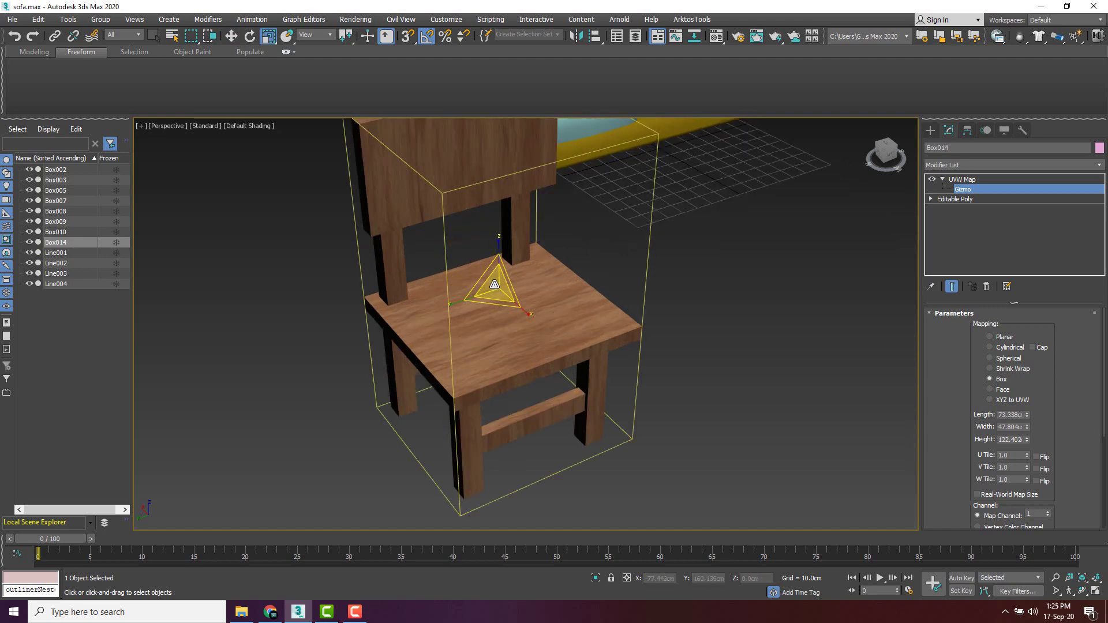
{"action": "left_click_drag", "start_coordinate": [497, 287], "coordinate": [567, 350]}
{"action": "middle_click_drag", "start_coordinate": [567, 350], "coordinate": [510, 296], "text": "alt"}
{"action": "middle_click_drag", "start_coordinate": [584, 303], "coordinate": [580, 298], "text": "alt"}
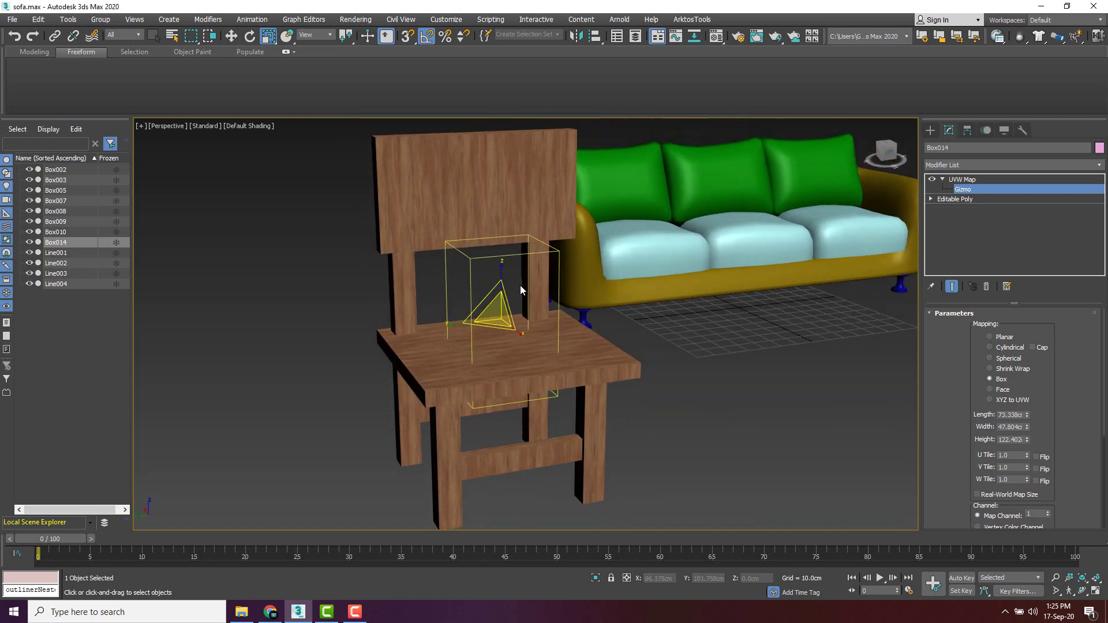
Rotate the UVW Map gizmo so the wood grain runs horizontally across the chair's backrest.
{"action": "key", "text": "e"}
{"action": "left_click_drag", "start_coordinate": [488, 284], "coordinate": [455, 342]}
{"action": "key", "text": "w"}
Stretch the UVW Map gizmo slightly along the Z axis.
{"action": "key", "text": "r"}
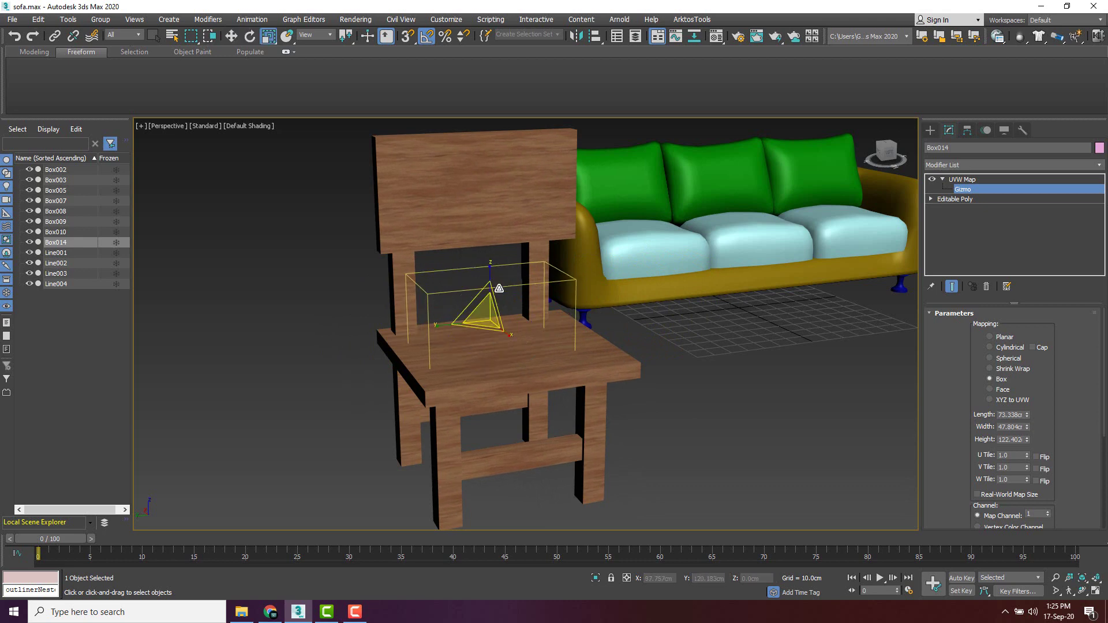
{"action": "mouse_move", "coordinate": [493, 265]}
{"action": "left_mouse_down"}
{"action": "mouse_move", "coordinate": [492, 247]}
{"action": "mouse_move", "coordinate": [492, 257]}
{"action": "left_mouse_up"}
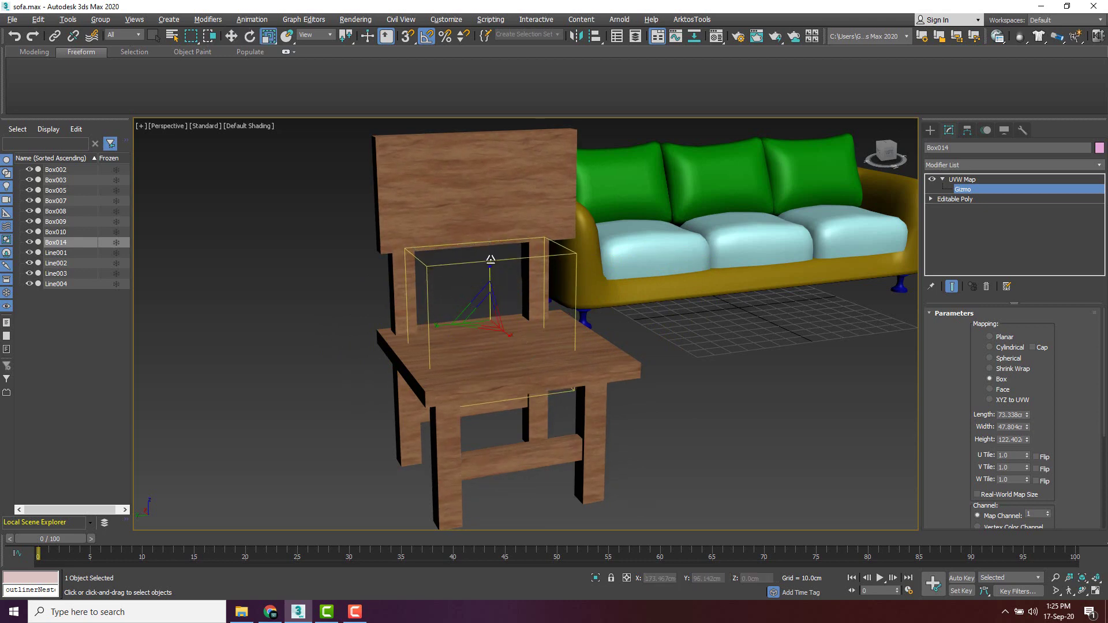
{"action": "middle_click_drag", "start_coordinate": [493, 258], "coordinate": [568, 306], "text": "alt"}
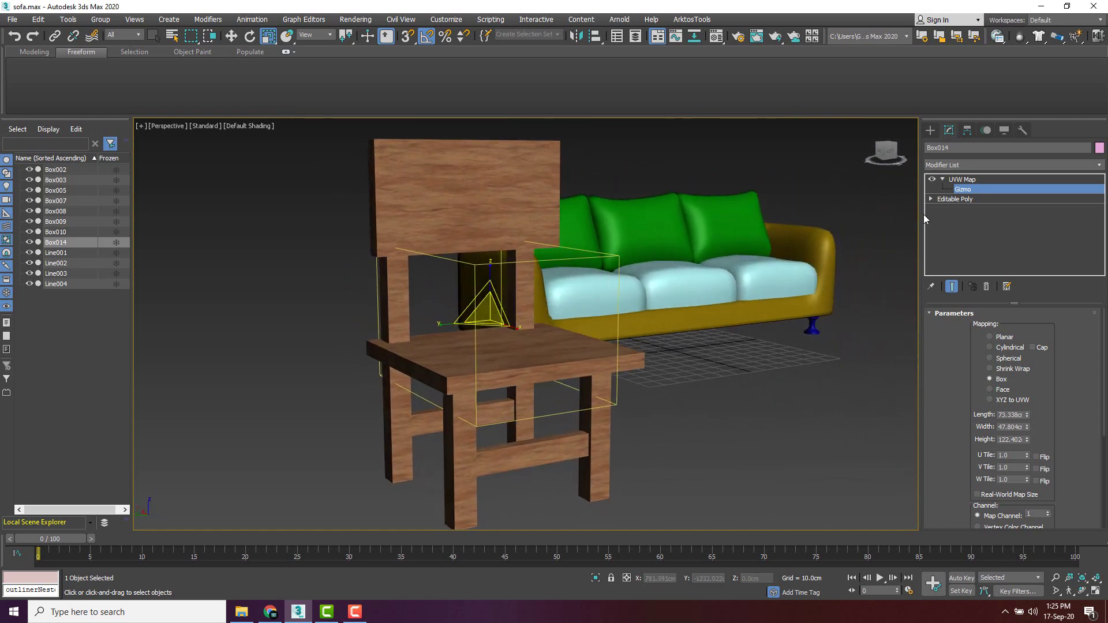
{"action": "middle_click_drag", "start_coordinate": [450, 194], "coordinate": [452, 198], "text": "alt"}
Convert the chair to an Editable Poly and deselect it.
{"action": "right_click", "coordinate": [454, 184]}
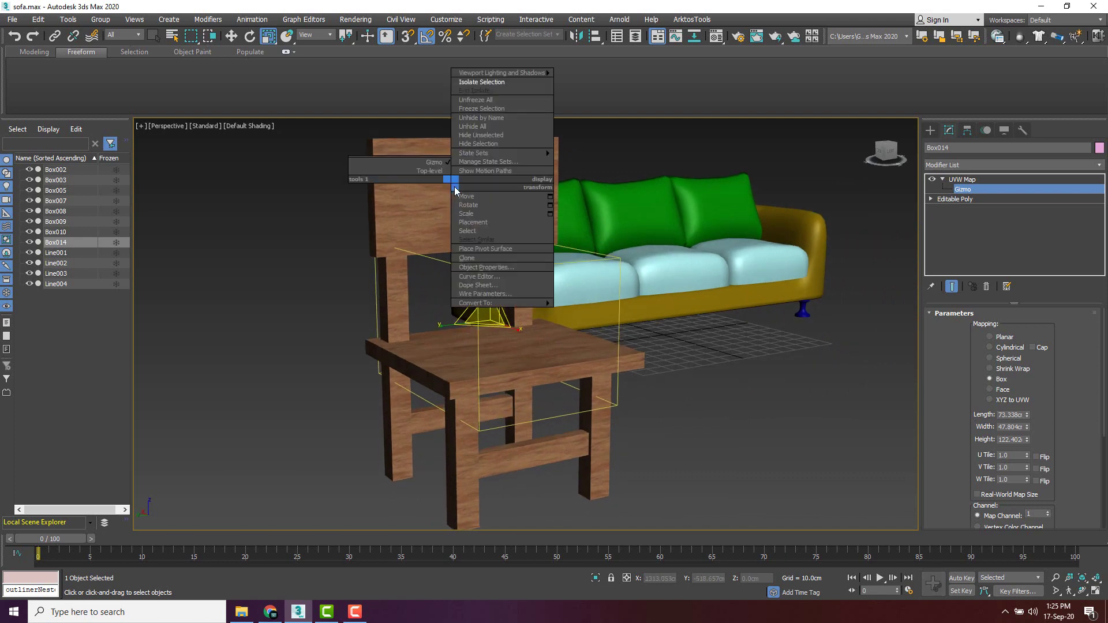
{"action": "mouse_move", "coordinate": [490, 303]}
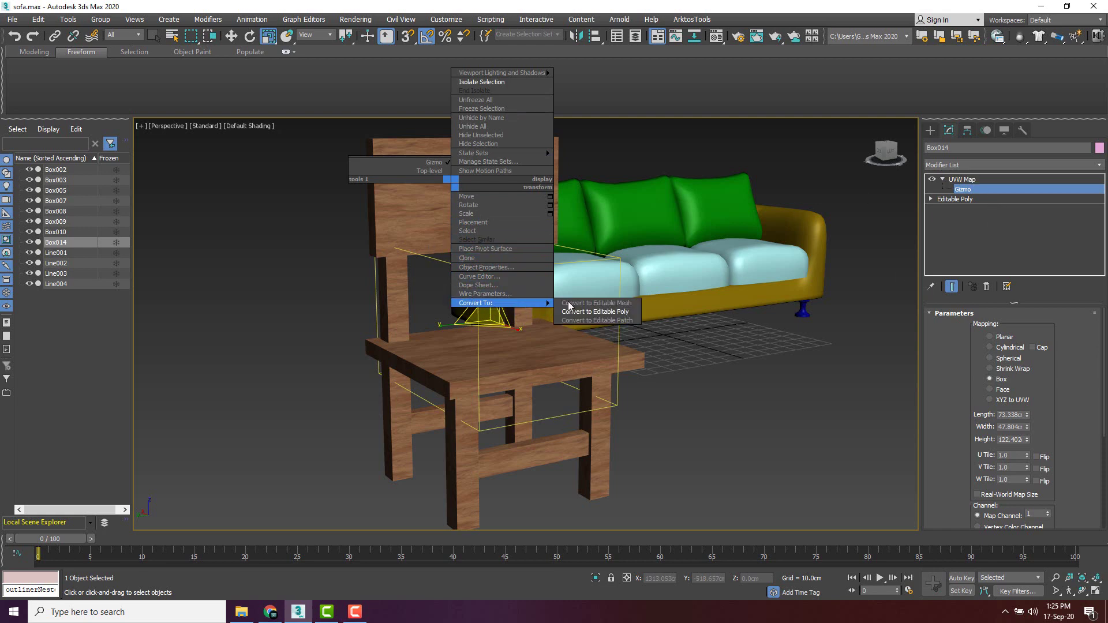
{"action": "left_click", "coordinate": [608, 313]}
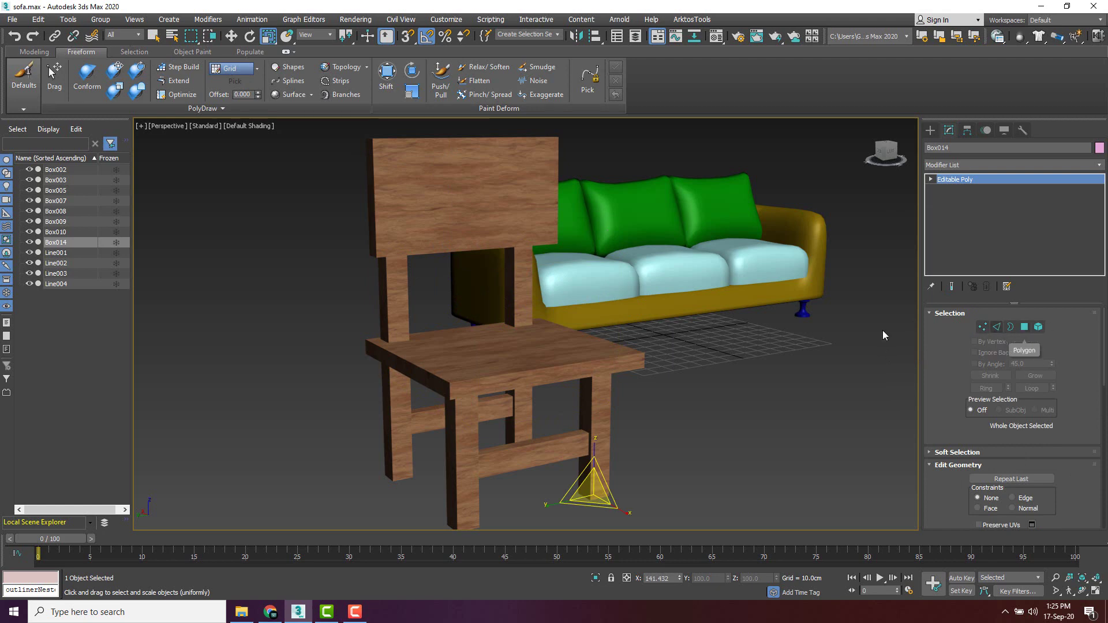
{"action": "middle_click_drag", "start_coordinate": [491, 352], "coordinate": [491, 326], "text": "alt"}
{"action": "left_click", "coordinate": [744, 378]}
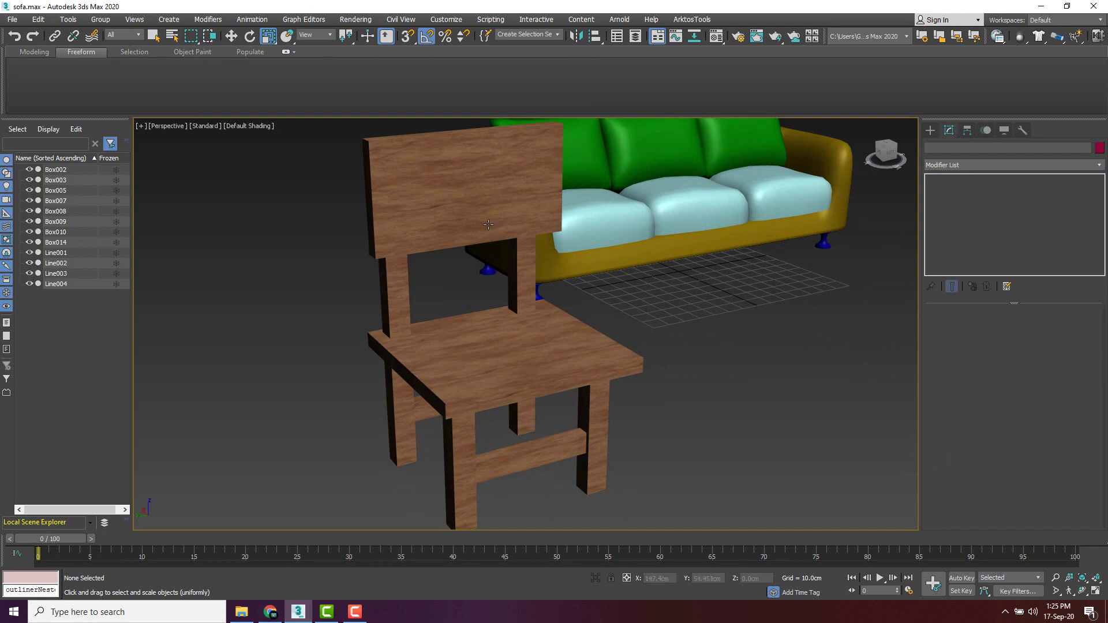
Reselect the chair and, at Polygon level, select the backrest's front face together with the seat's top face.
{"action": "left_click", "coordinate": [488, 224]}
{"action": "middle_click_drag", "start_coordinate": [538, 239], "coordinate": [480, 233]}
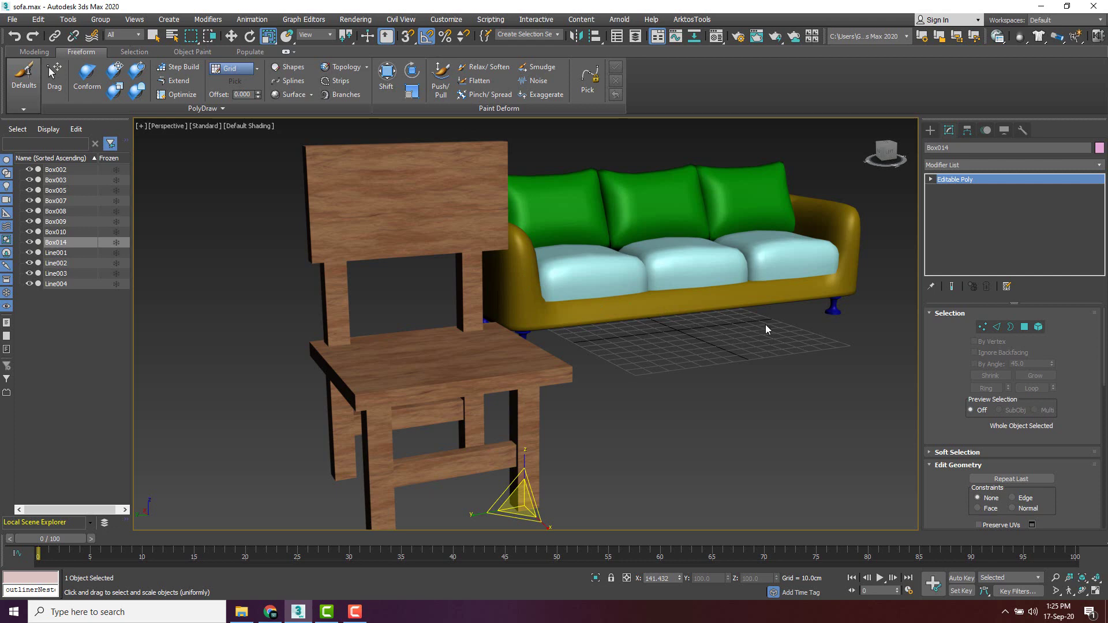
{"action": "left_click", "coordinate": [1024, 328]}
{"action": "middle_click_drag", "start_coordinate": [913, 325], "coordinate": [746, 382], "text": "alt"}
{"action": "left_click", "coordinate": [745, 382]}
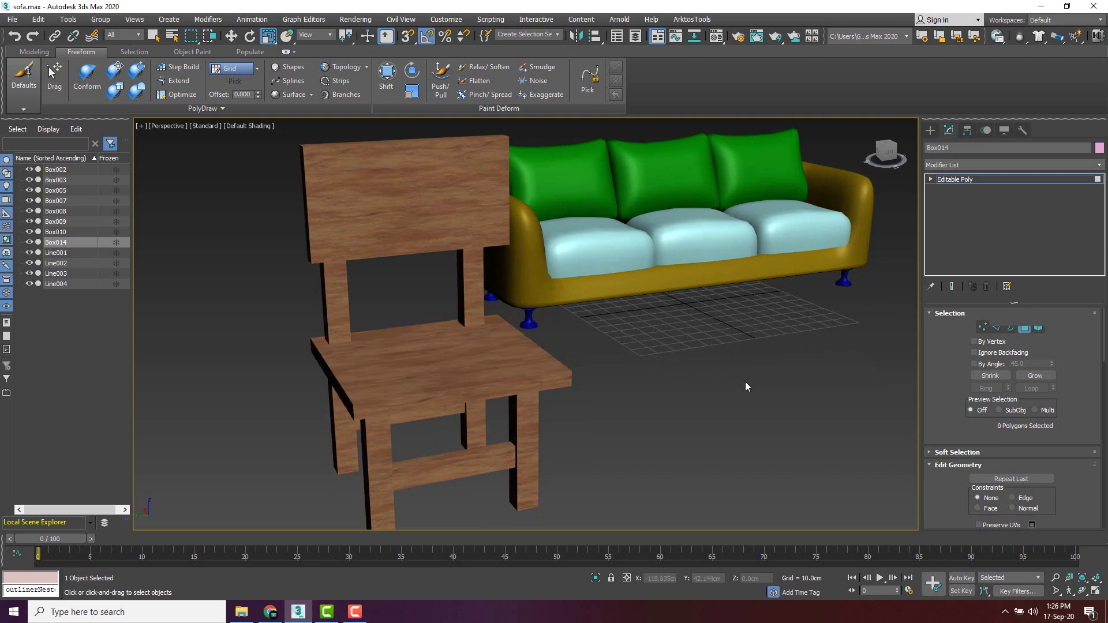
{"action": "left_click", "coordinate": [411, 196]}
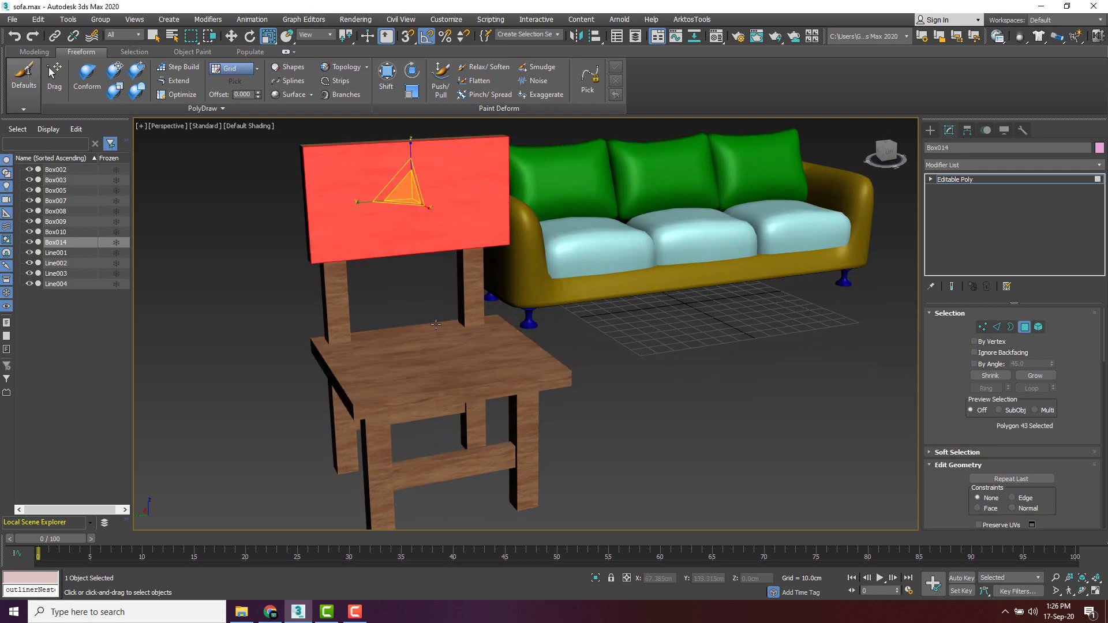
{"action": "left_click", "coordinate": [450, 361], "text": "ctrl"}
Compare the shaded and outline-only display of the two selected chair faces.
{"action": "middle_click_drag", "start_coordinate": [564, 317], "coordinate": [563, 314], "text": "alt"}
{"action": "key", "text": "F2"}
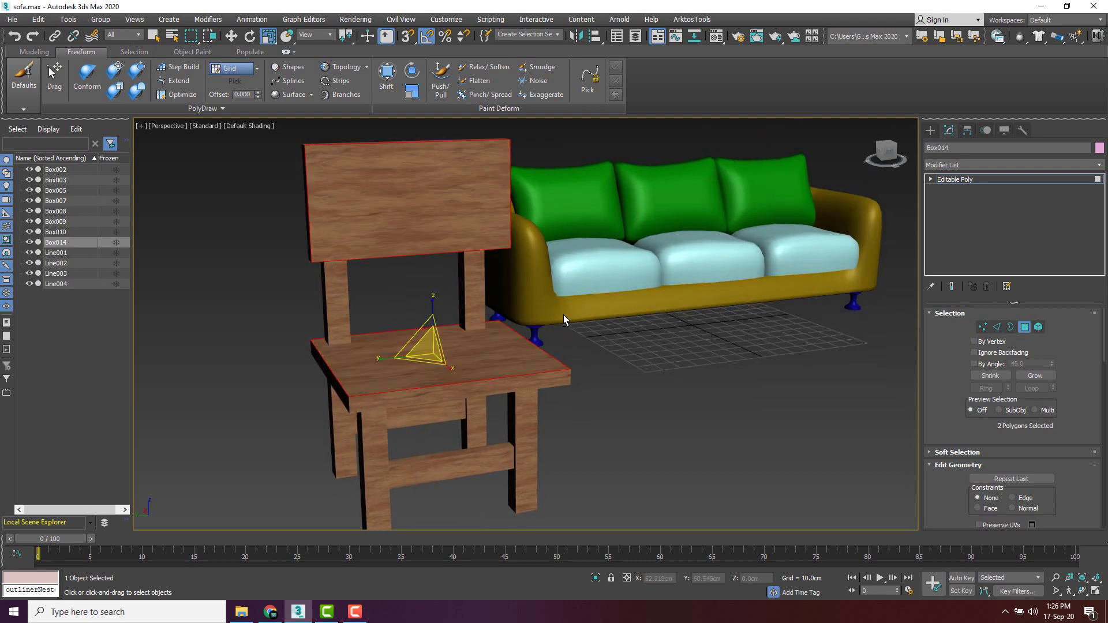
{"action": "key", "text": "F2"}
{"action": "key", "text": "F2"}
{"action": "key", "text": "F2"}
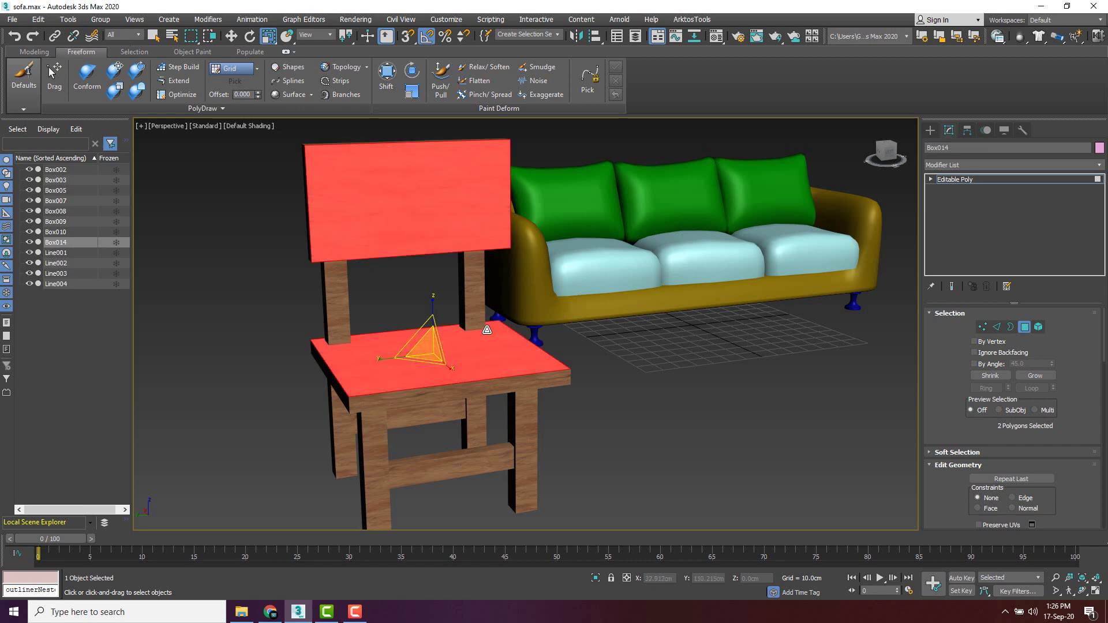
Apply the Fabric009_2K_Color image from the Texture folder in File Explorer to the chair's selected backrest and seat faces.
{"action": "left_click", "coordinate": [242, 612]}
{"action": "left_click", "coordinate": [363, 155]}
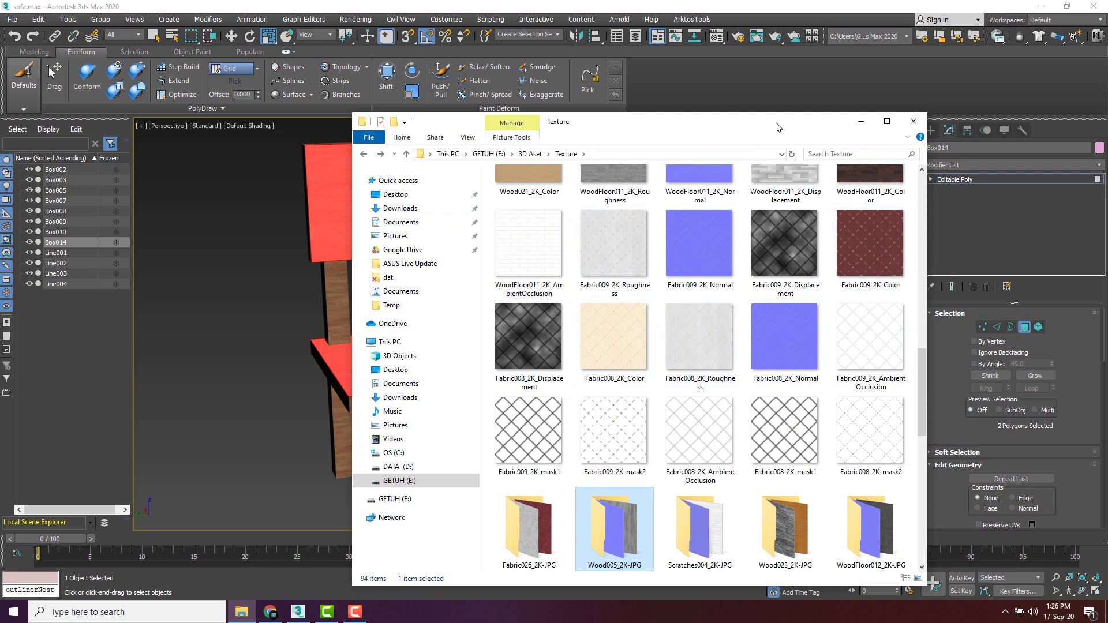
{"action": "left_click_drag", "start_coordinate": [767, 128], "coordinate": [952, 145]}
{"action": "left_click_drag", "start_coordinate": [1068, 273], "coordinate": [403, 211]}
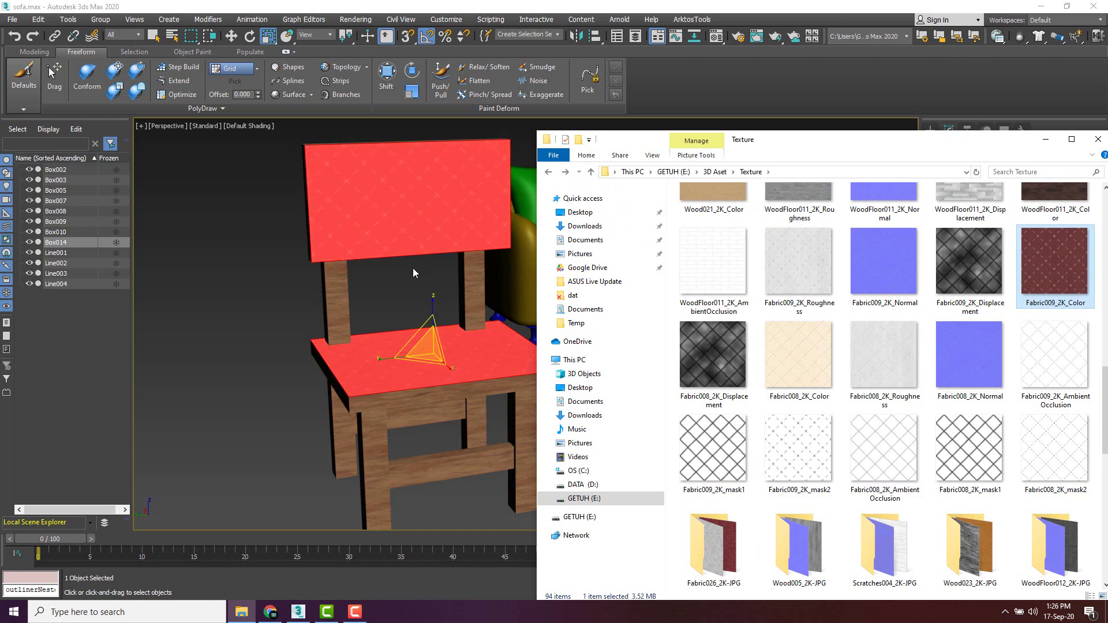
{"action": "left_click", "coordinate": [420, 281]}
{"action": "left_click", "coordinate": [674, 334]}
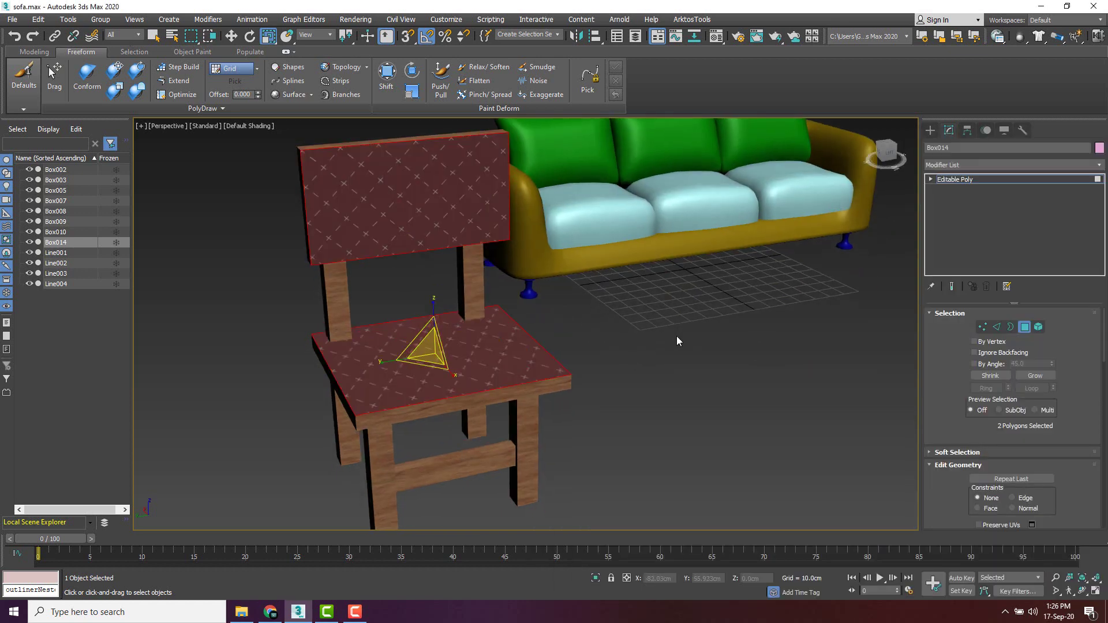
Leave Polygon level on the chair and return to whole-object editing.
{"action": "mouse_move", "coordinate": [563, 340]}
{"action": "middle_mouse_down", "text": "alt"}
{"action": "mouse_move", "coordinate": [664, 324]}
{"action": "mouse_move", "coordinate": [523, 306]}
{"action": "mouse_move", "coordinate": [583, 336]}
{"action": "middle_mouse_up", "text": "alt"}
{"action": "scroll", "coordinate": [583, 337], "scroll_direction": "up", "scroll_amount": 3}
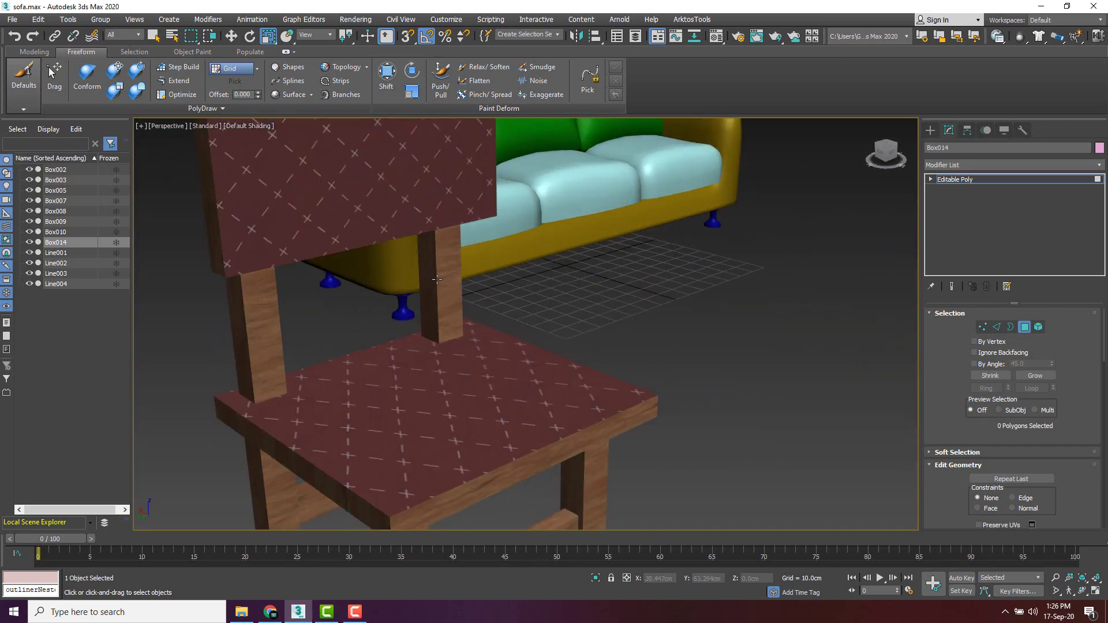
{"action": "middle_click_drag", "start_coordinate": [496, 278], "coordinate": [548, 281]}
{"action": "scroll", "coordinate": [581, 306], "scroll_direction": "down", "scroll_amount": 5}
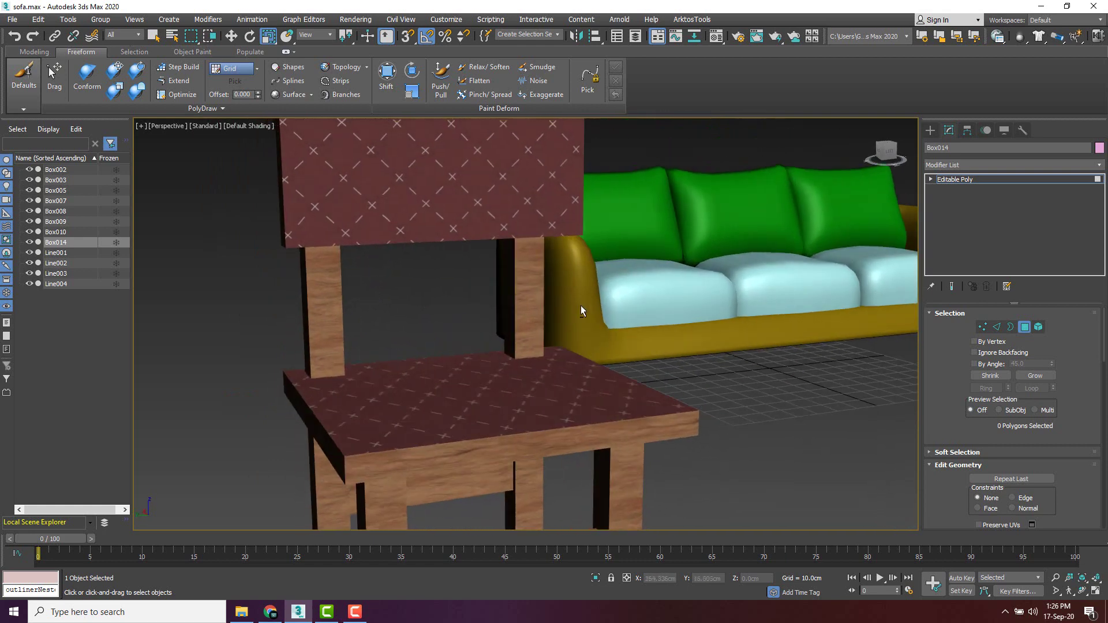
{"action": "middle_click_drag", "start_coordinate": [560, 335], "coordinate": [507, 317], "text": "alt"}
{"action": "left_click", "coordinate": [1024, 327]}
{"action": "scroll", "coordinate": [560, 289], "scroll_direction": "up", "scroll_amount": 3}
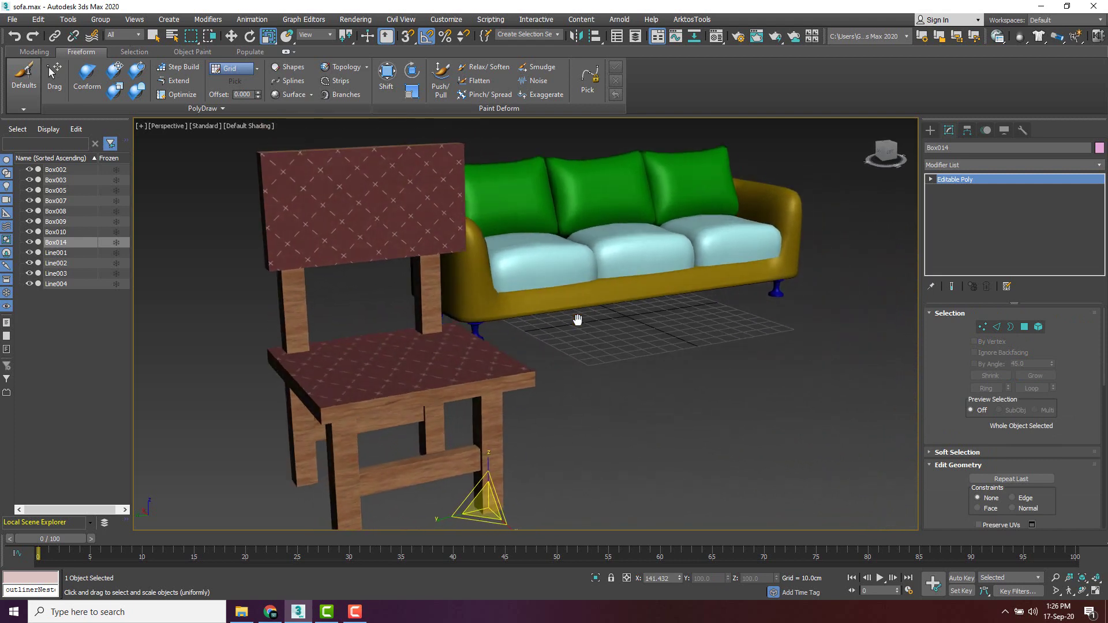
{"action": "scroll", "coordinate": [577, 320], "scroll_direction": "down", "scroll_amount": 2}
{"action": "scroll", "coordinate": [577, 320], "scroll_direction": "up", "scroll_amount": 3}
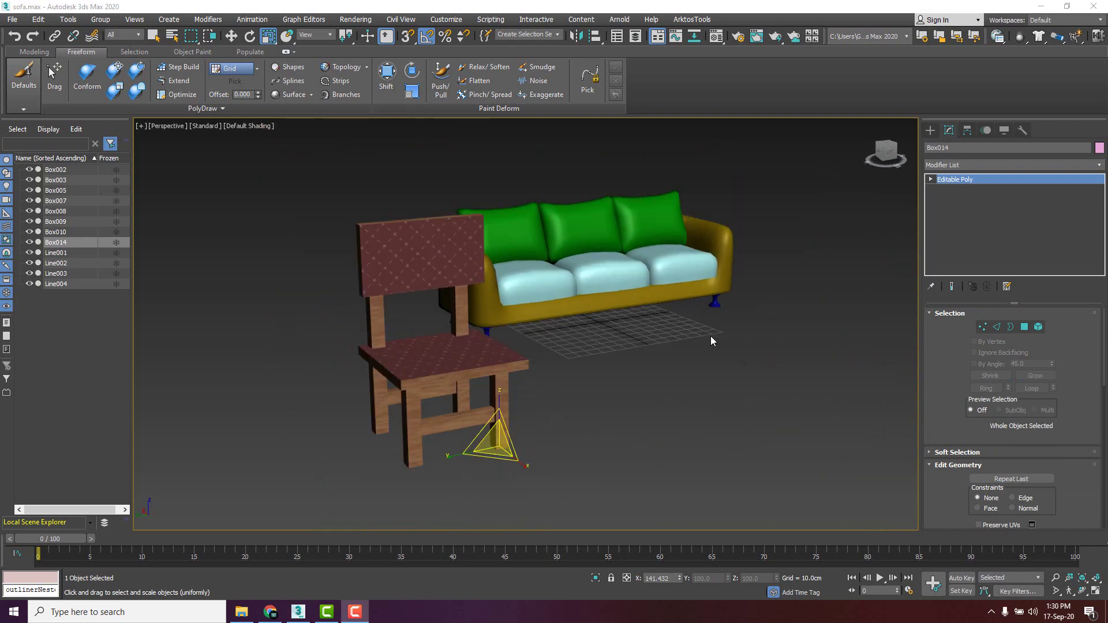
Examine the sofa's cushions and frame beside the textured chair from several angles and distances.
{"action": "middle_click_drag", "start_coordinate": [722, 332], "coordinate": [617, 341]}
{"action": "scroll", "coordinate": [606, 344], "scroll_direction": "up", "scroll_amount": 5}
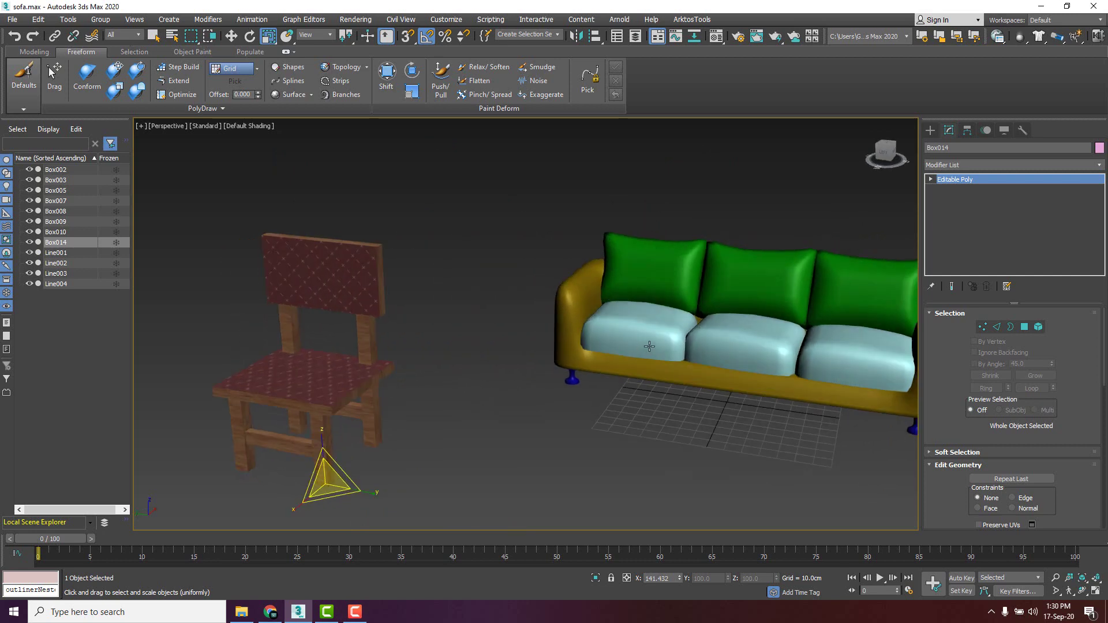
{"action": "key", "text": "z"}
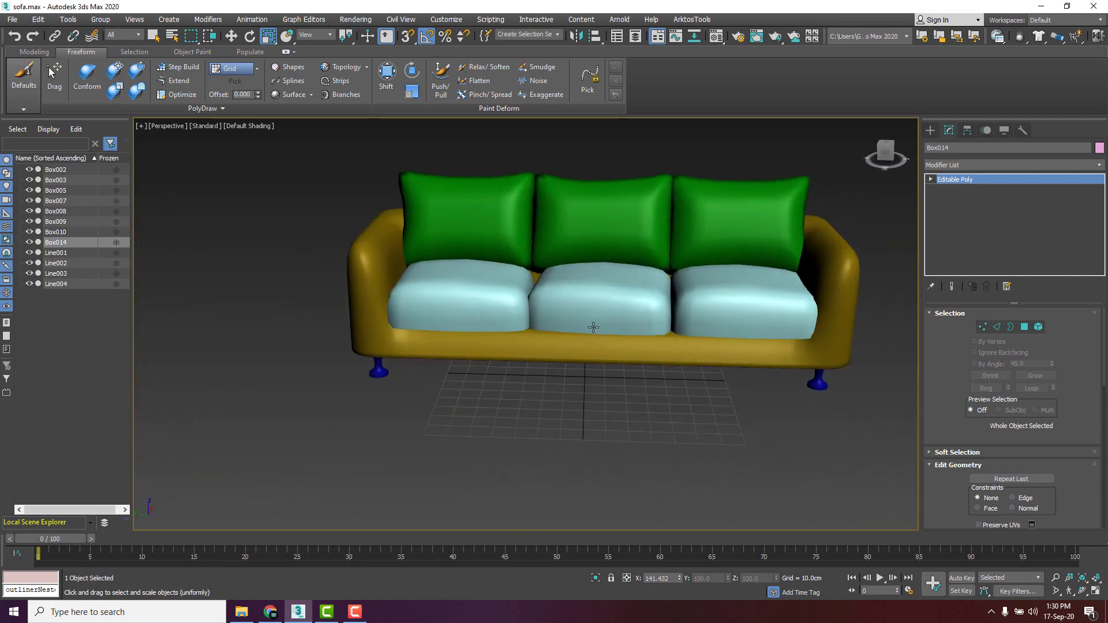
{"action": "left_click", "coordinate": [586, 316]}
{"action": "scroll", "coordinate": [586, 316], "scroll_direction": "down", "scroll_amount": 4}
{"action": "middle_click_drag", "start_coordinate": [585, 316], "coordinate": [705, 371], "text": "alt"}
{"action": "scroll", "coordinate": [705, 368], "scroll_direction": "up", "scroll_amount": 5}
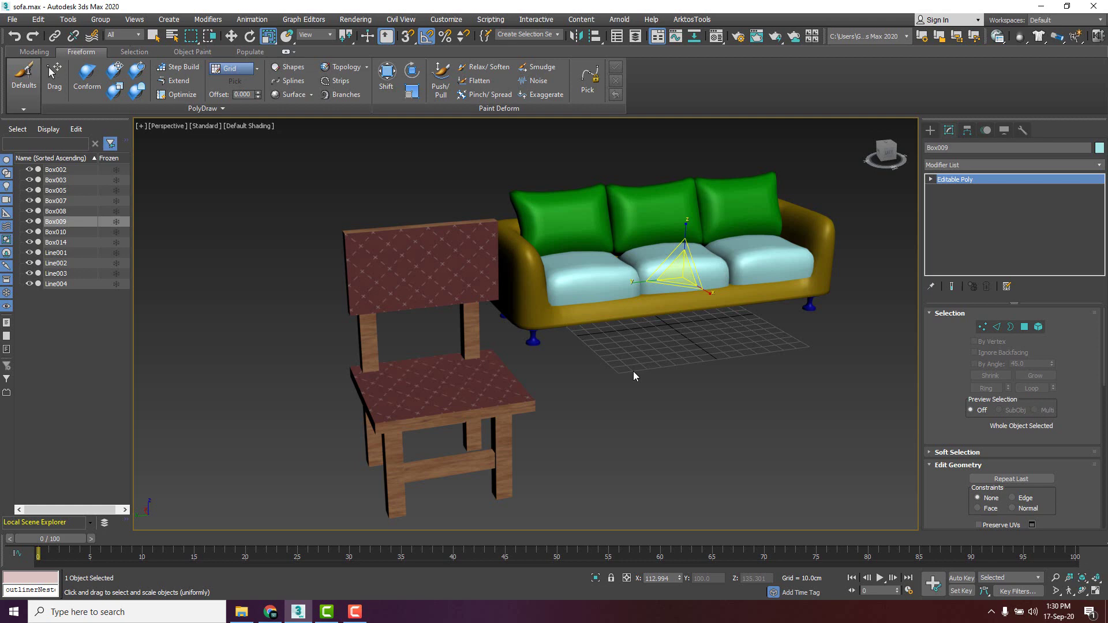
{"action": "middle_click_drag", "start_coordinate": [646, 328], "coordinate": [596, 319], "text": "alt"}
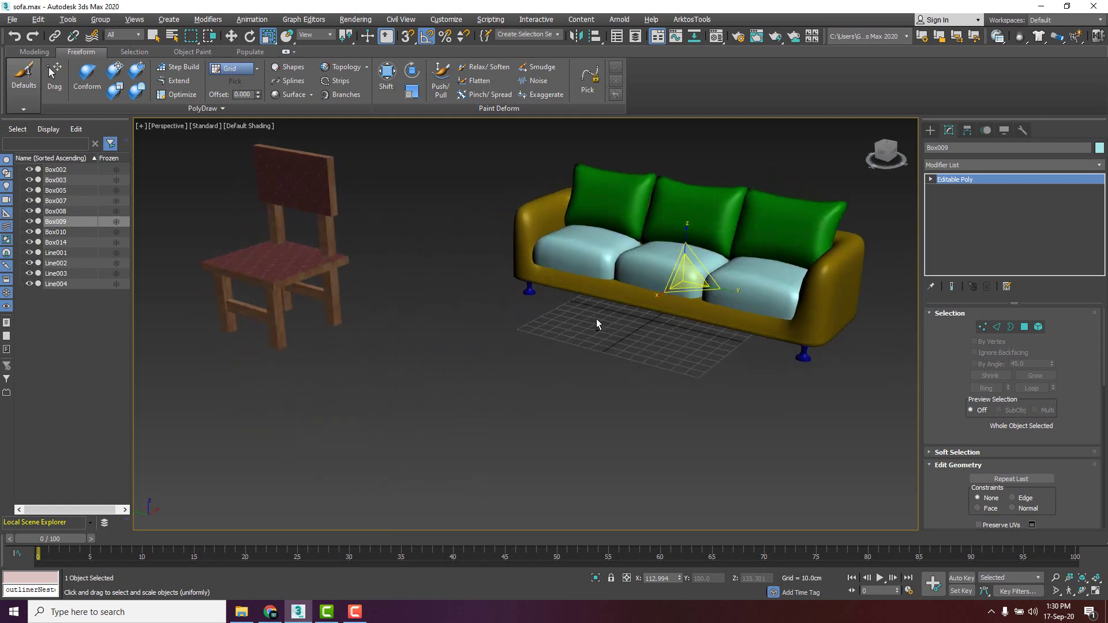
{"action": "scroll", "coordinate": [583, 255], "scroll_direction": "up", "scroll_amount": 5}
{"action": "middle_click_drag", "start_coordinate": [583, 255], "coordinate": [571, 265]}
{"action": "scroll", "coordinate": [504, 324], "scroll_direction": "down", "scroll_amount": 2}
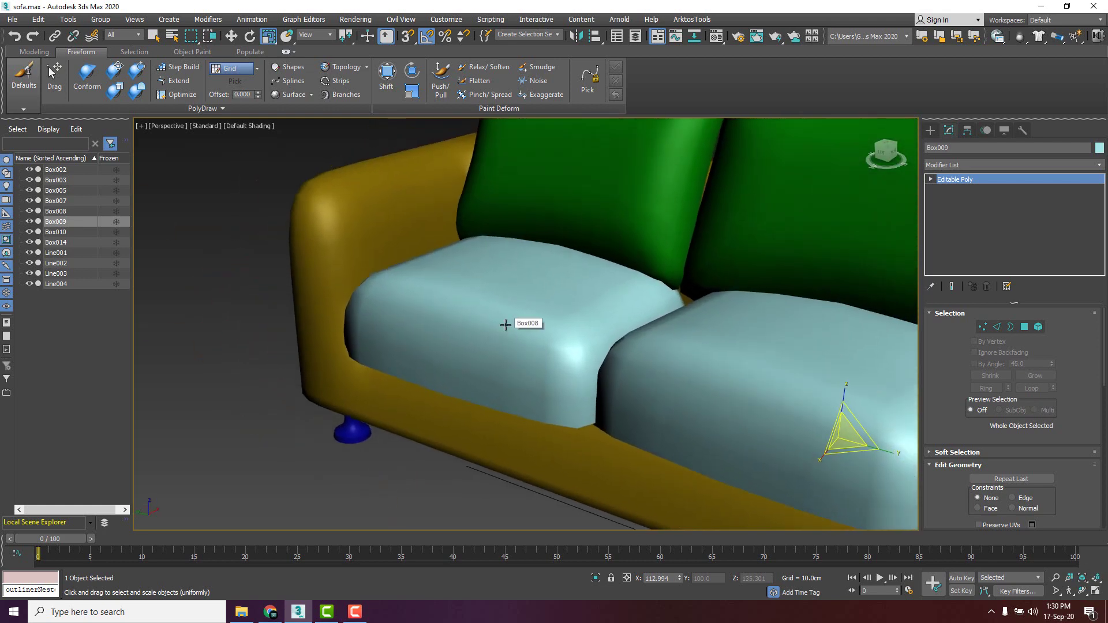
{"action": "scroll", "coordinate": [507, 323], "scroll_direction": "down", "scroll_amount": 5}
{"action": "scroll", "coordinate": [505, 325], "scroll_direction": "up", "scroll_amount": 3}
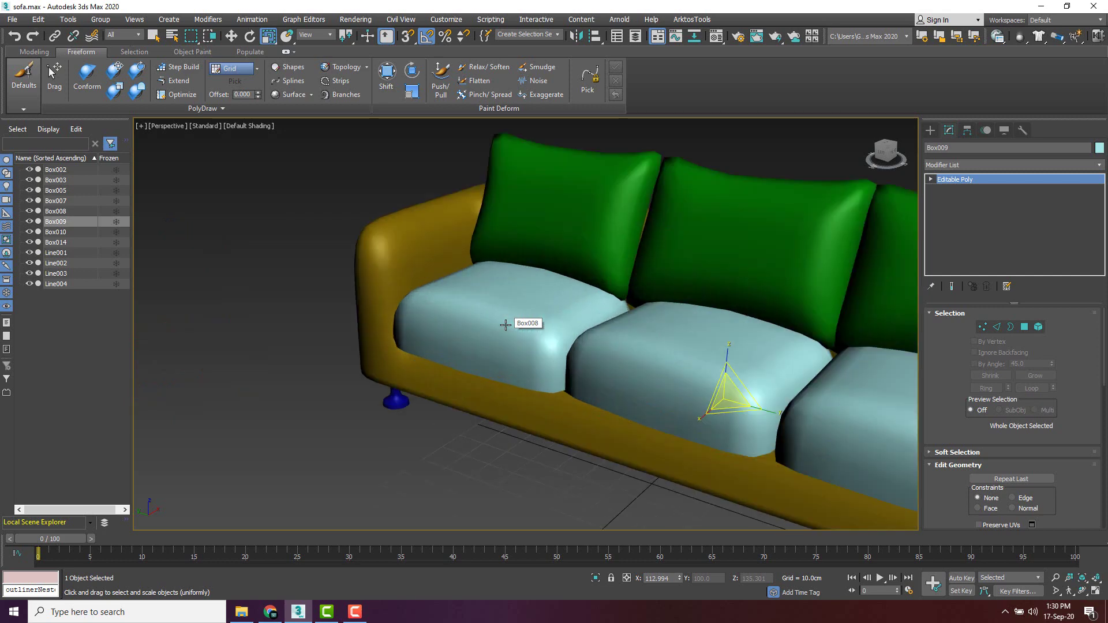
{"action": "scroll", "coordinate": [504, 325], "scroll_direction": "down", "scroll_amount": 6}
{"action": "scroll", "coordinate": [504, 325], "scroll_direction": "up", "scroll_amount": 6}
{"action": "scroll", "coordinate": [504, 325], "scroll_direction": "down", "scroll_amount": 6}
{"action": "scroll", "coordinate": [504, 325], "scroll_direction": "up", "scroll_amount": 3}
{"action": "scroll", "coordinate": [504, 325], "scroll_direction": "down", "scroll_amount": 6}
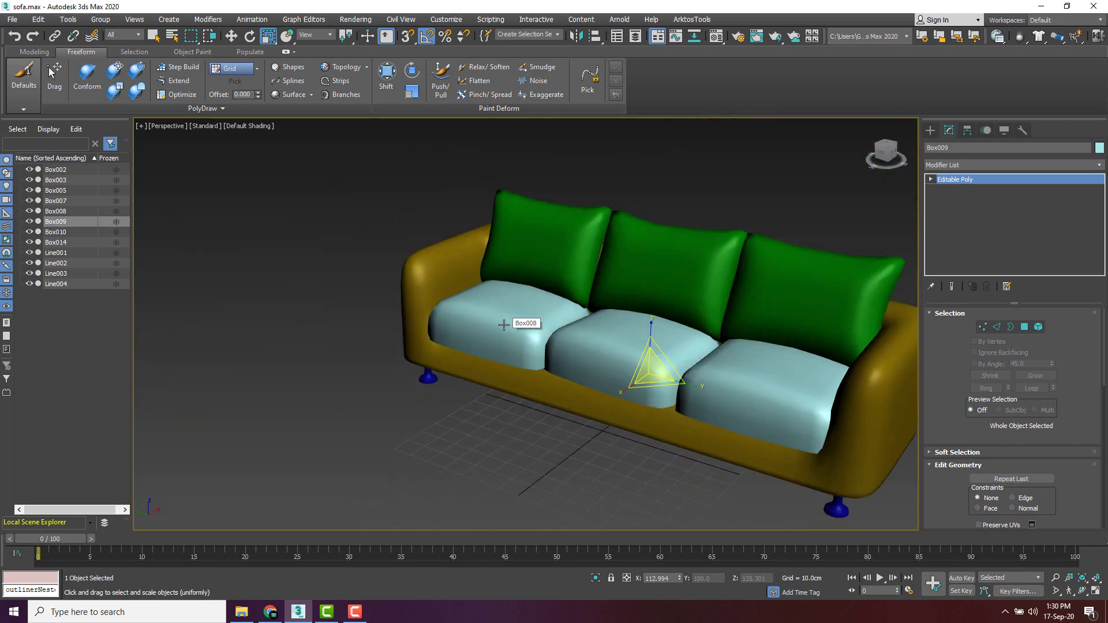
{"action": "scroll", "coordinate": [503, 325], "scroll_direction": "up", "scroll_amount": 4}
{"action": "scroll", "coordinate": [504, 325], "scroll_direction": "down", "scroll_amount": 6}
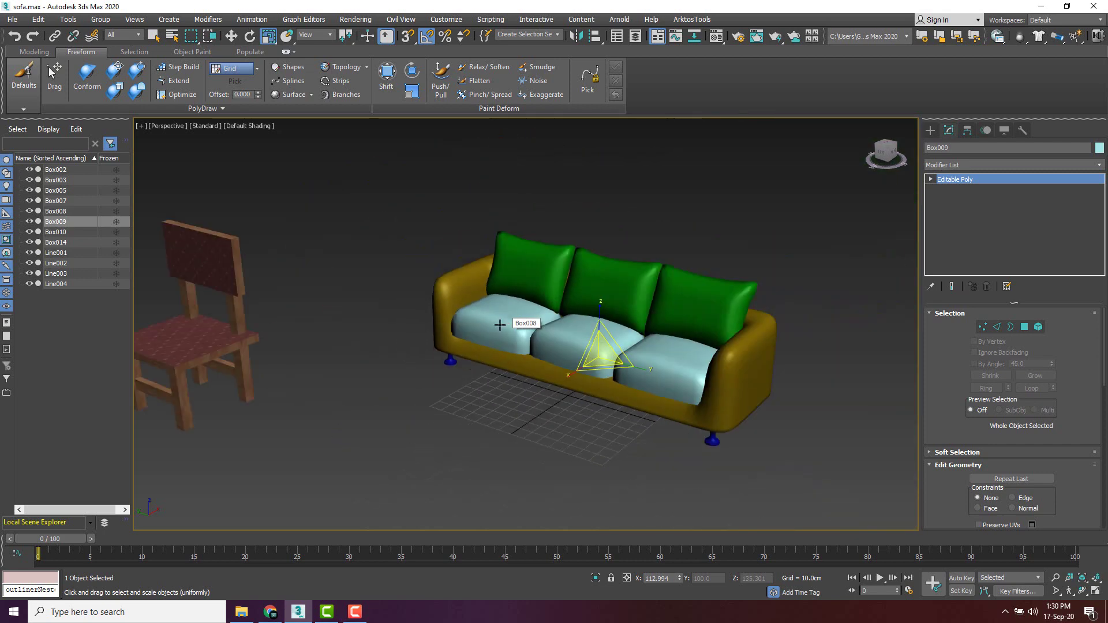
{"action": "scroll", "coordinate": [462, 320], "scroll_direction": "up", "scroll_amount": 3}
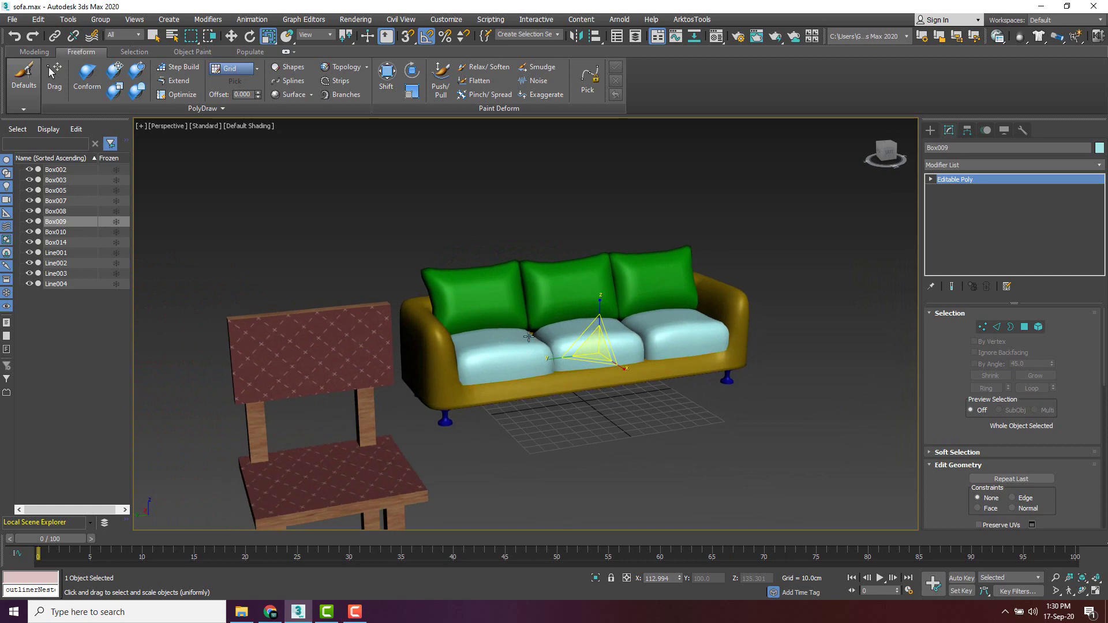
{"action": "scroll", "coordinate": [493, 318], "scroll_direction": "up", "scroll_amount": 4}
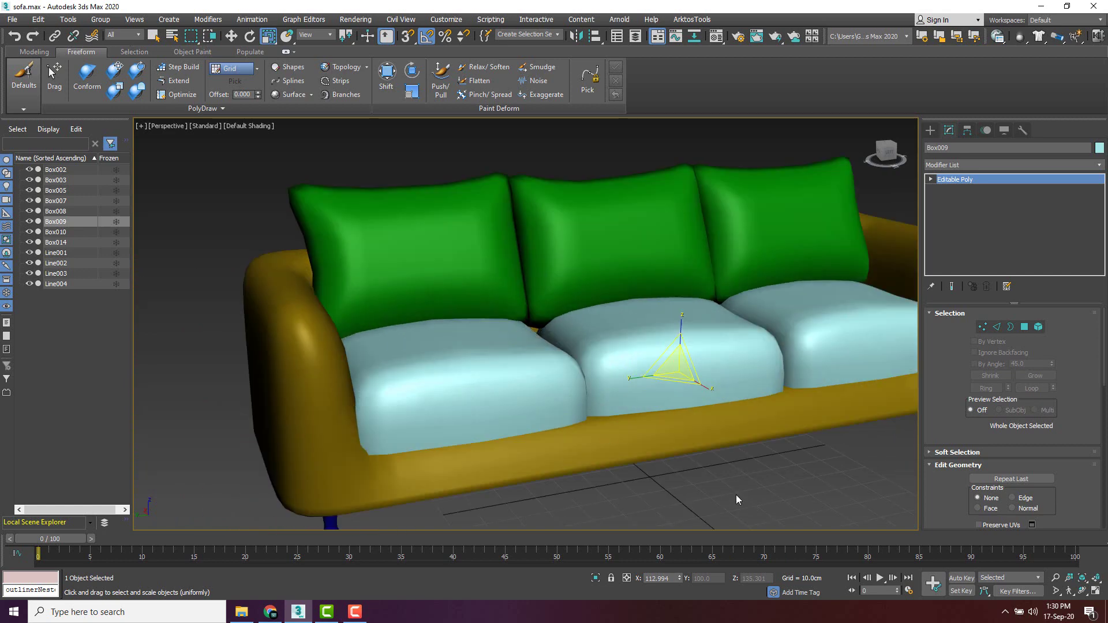
{"action": "scroll", "coordinate": [627, 435], "scroll_direction": "down", "scroll_amount": 4}
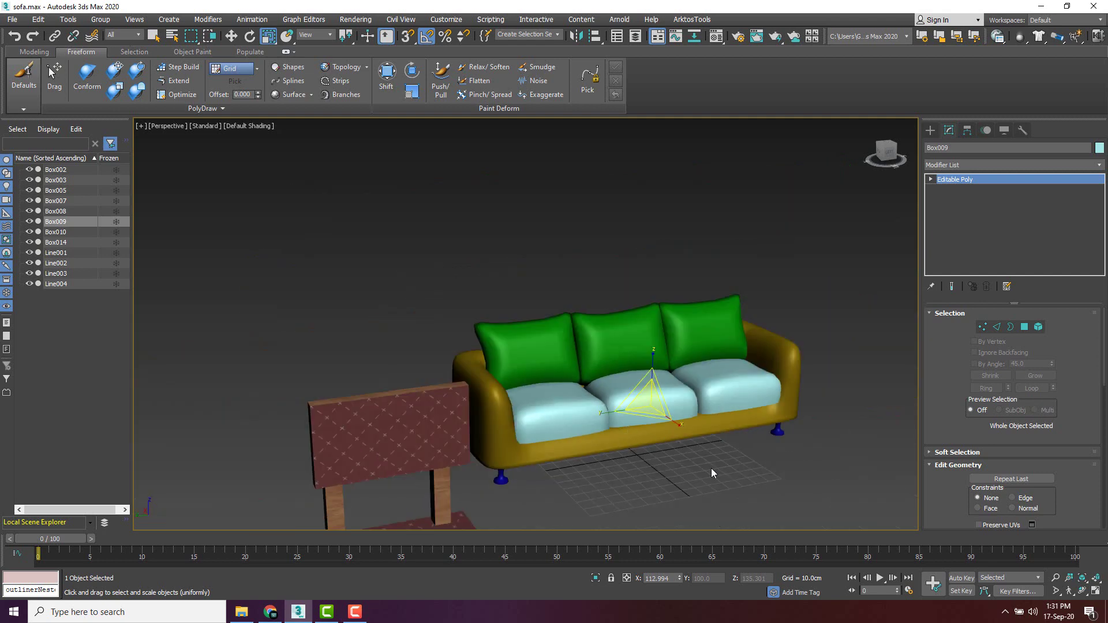
{"action": "middle_click_drag", "start_coordinate": [711, 472], "coordinate": [673, 423]}
Select only the sofa's seat cushion nearest the chair (Box008) and isolate it.
{"action": "left_click", "coordinate": [789, 439]}
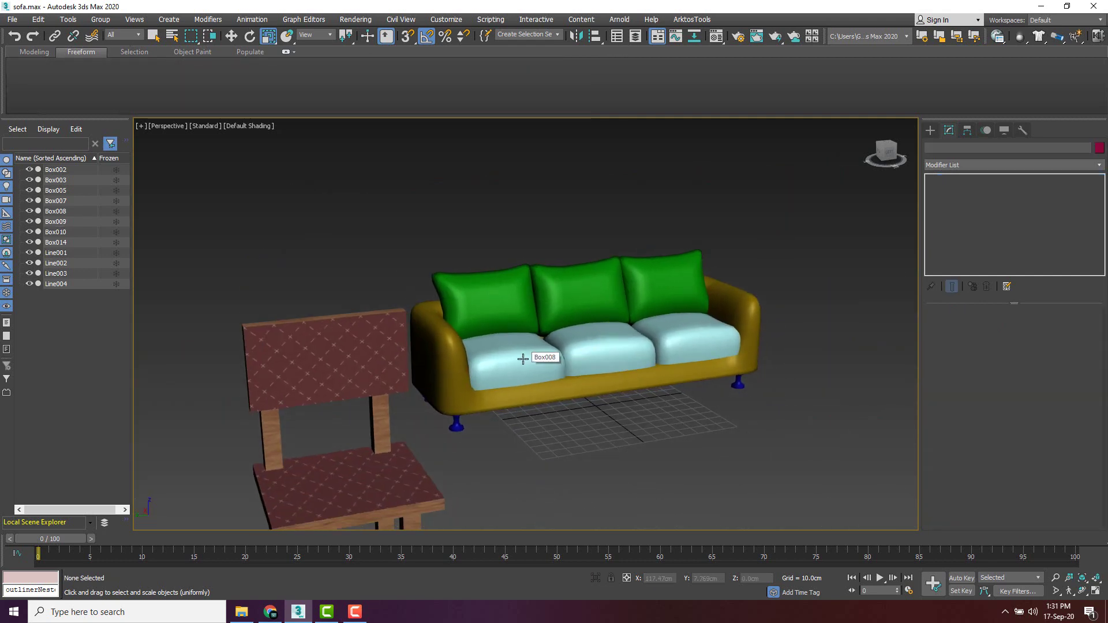
{"action": "left_click", "coordinate": [523, 359]}
{"action": "key", "text": "w"}
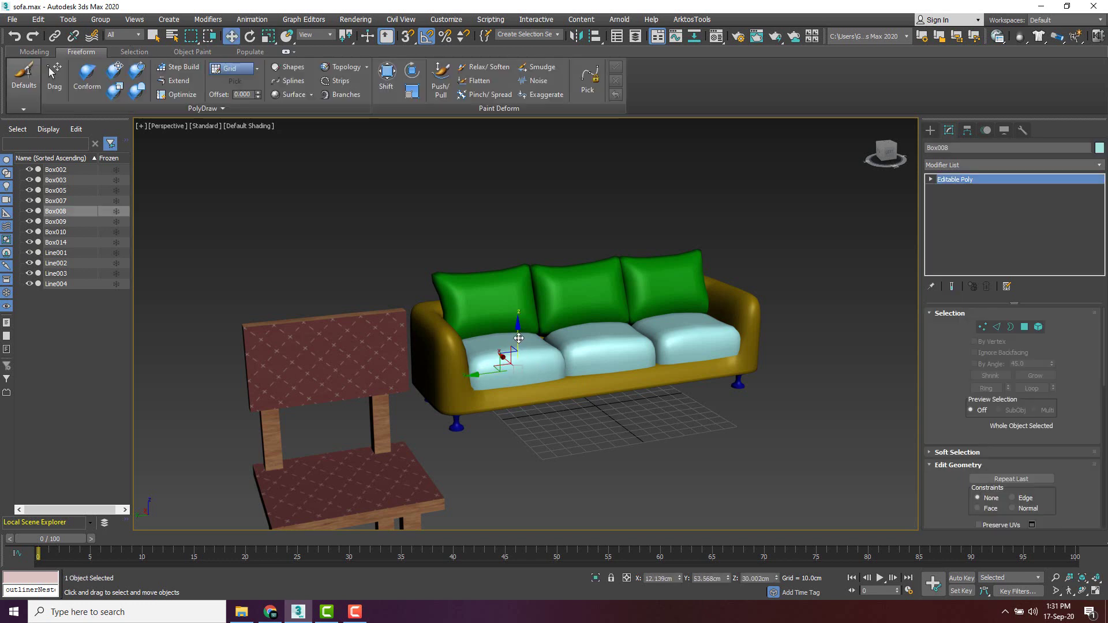
{"action": "mouse_move", "coordinate": [518, 345]}
{"action": "left_mouse_down"}
{"action": "mouse_move", "coordinate": [521, 333]}
{"action": "mouse_move", "coordinate": [518, 351]}
{"action": "left_mouse_up"}
{"action": "scroll", "coordinate": [517, 352], "scroll_direction": "up", "scroll_amount": 3}
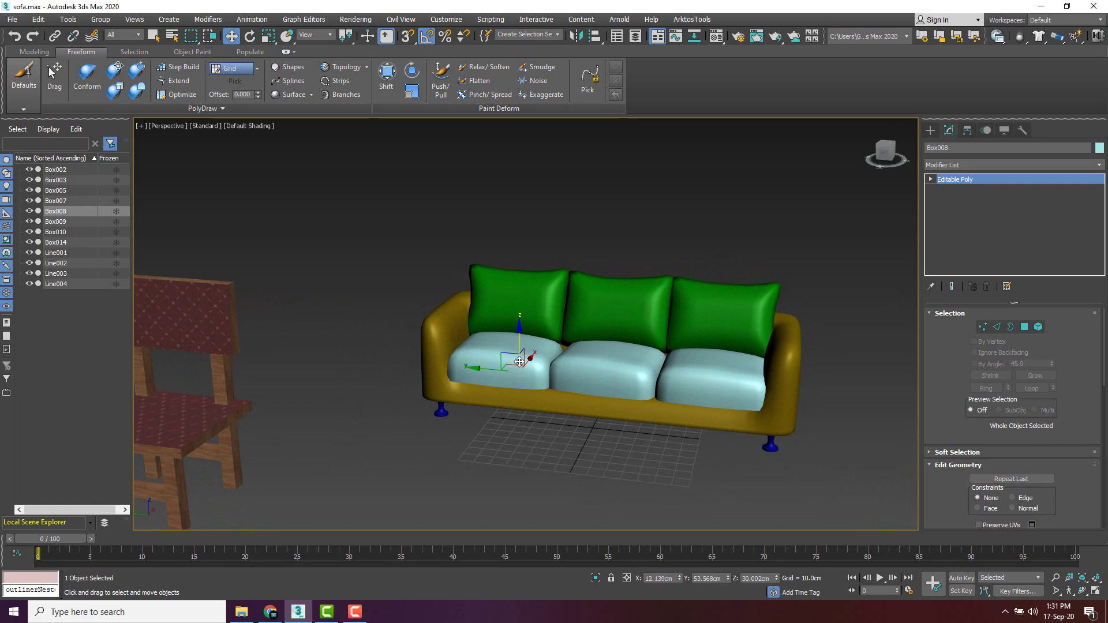
{"action": "right_click", "coordinate": [519, 362]}
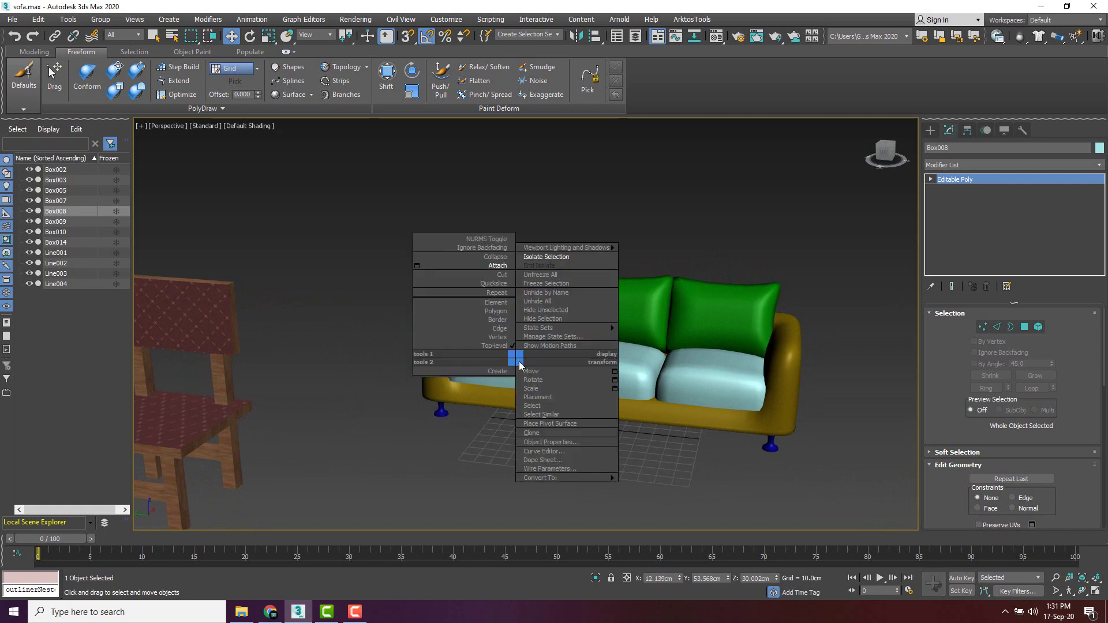
{"action": "left_click", "coordinate": [530, 258]}
Switch to File Explorer and browse the Texture folder for a material image for the isolated seat cushion.
{"action": "scroll", "coordinate": [529, 256], "scroll_direction": "down", "scroll_amount": 5}
{"action": "scroll", "coordinate": [574, 237], "scroll_direction": "up", "scroll_amount": 3}
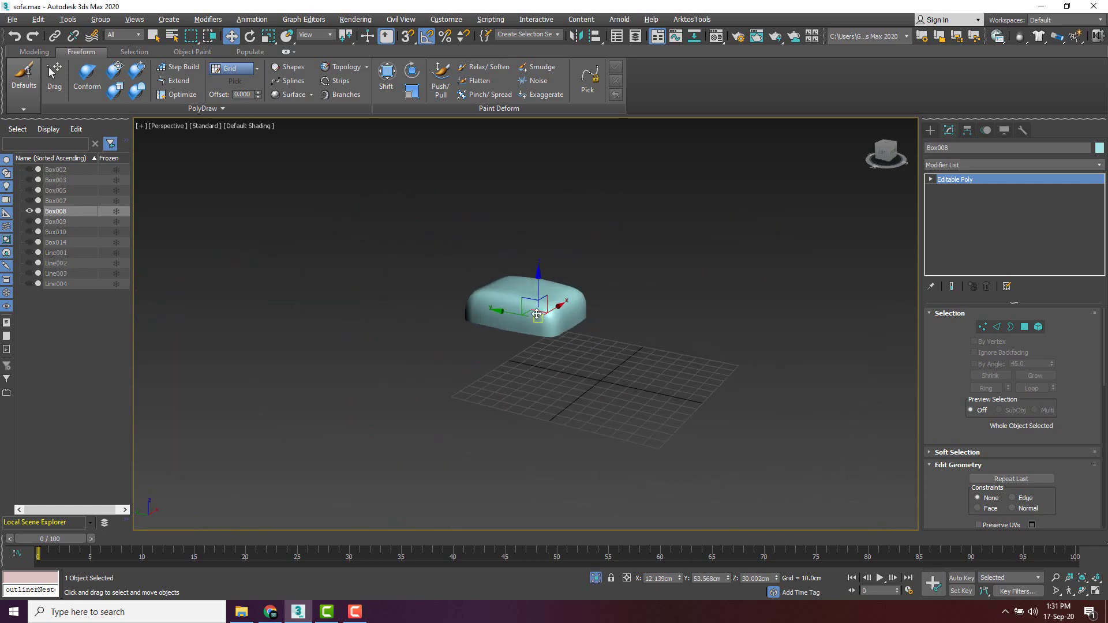
{"action": "scroll", "coordinate": [454, 334], "scroll_direction": "up", "scroll_amount": 1}
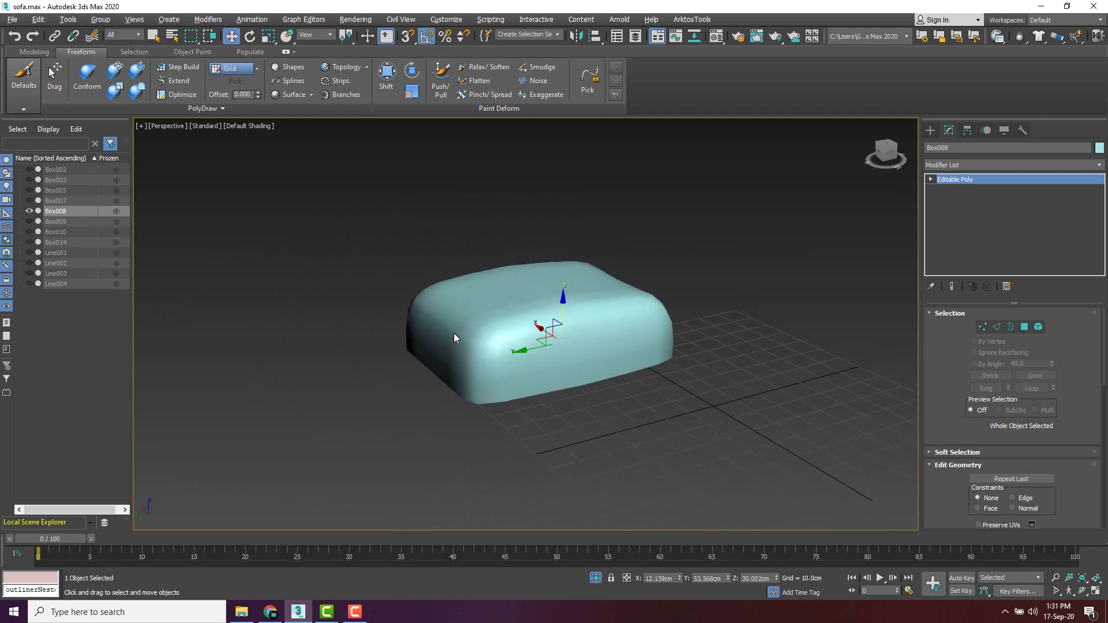
{"action": "middle_click_drag", "start_coordinate": [654, 306], "coordinate": [601, 311]}
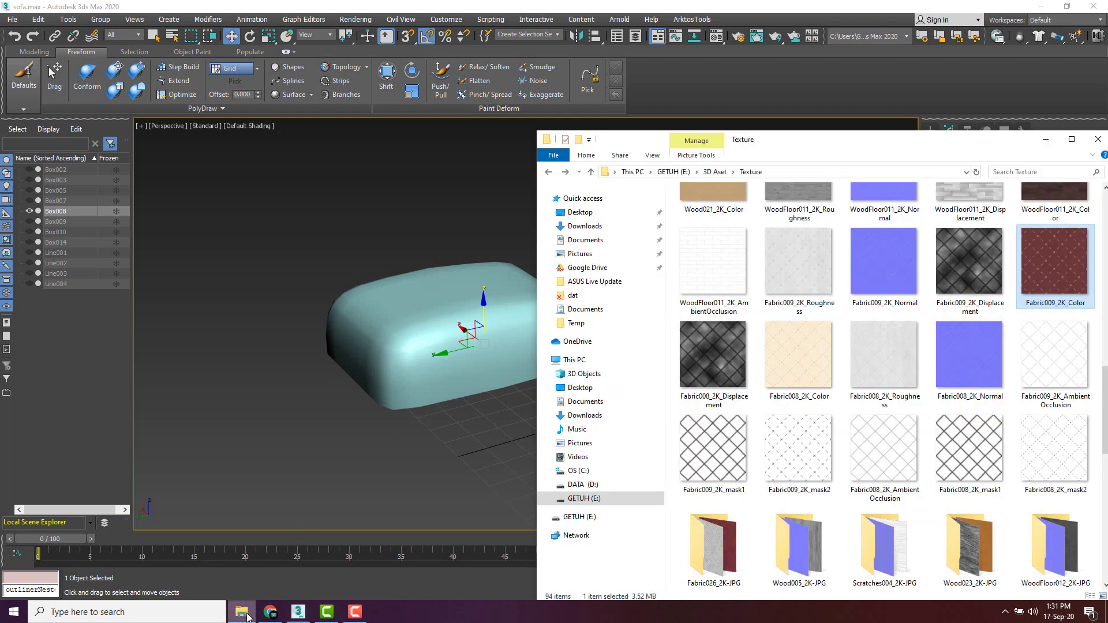
{"action": "left_click", "coordinate": [242, 611]}
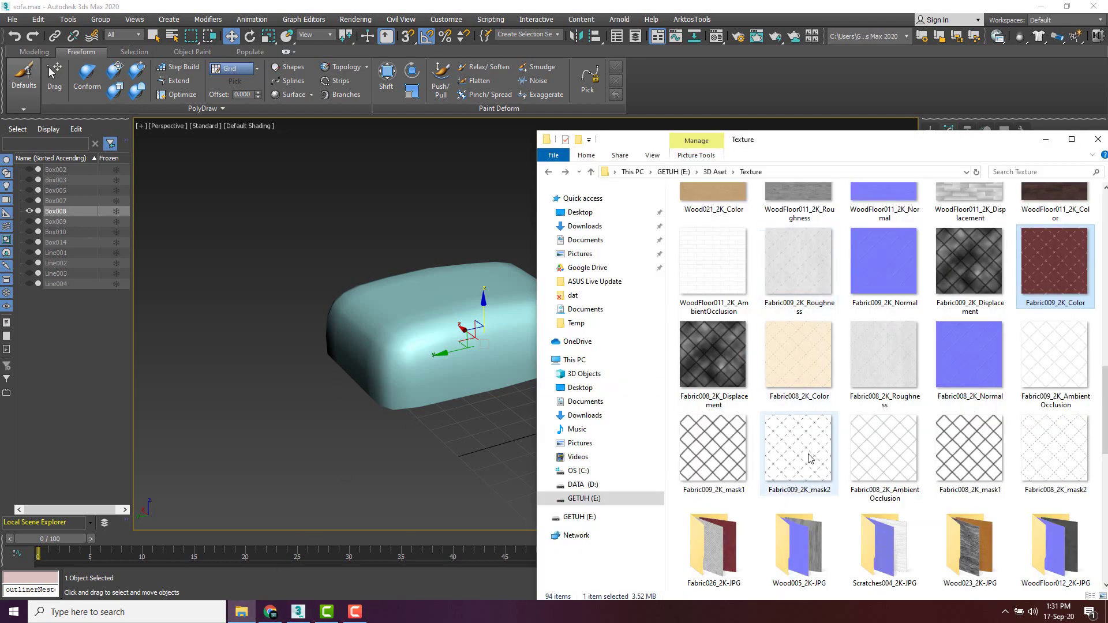
{"action": "scroll", "coordinate": [811, 488], "scroll_direction": "down", "scroll_amount": 3}
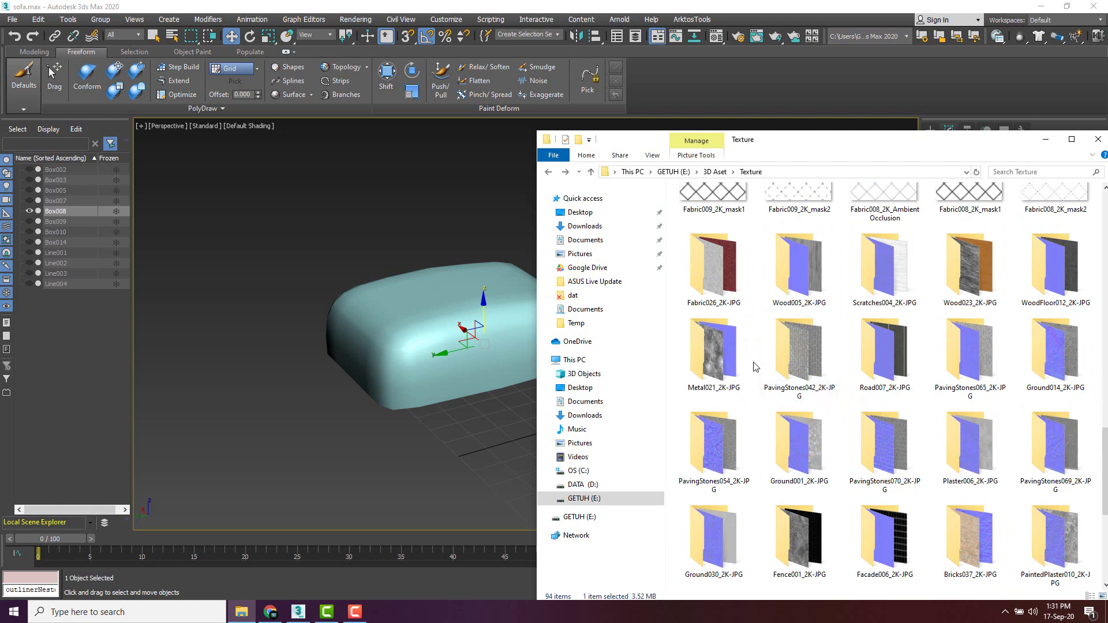
{"action": "left_click", "coordinate": [806, 283]}
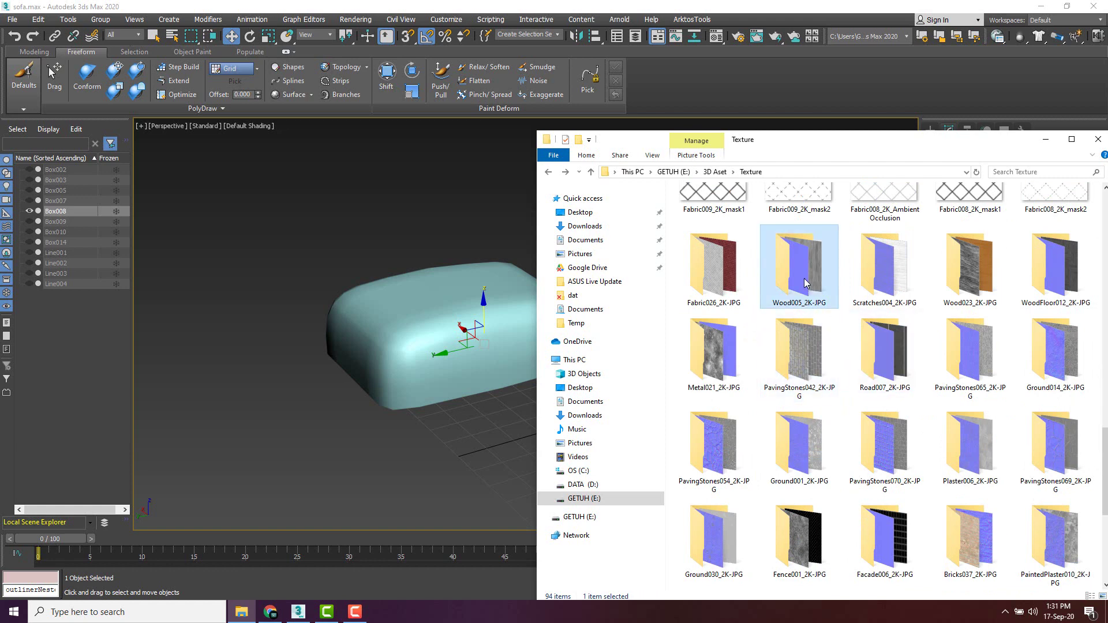
{"action": "double_click", "coordinate": [806, 282]}
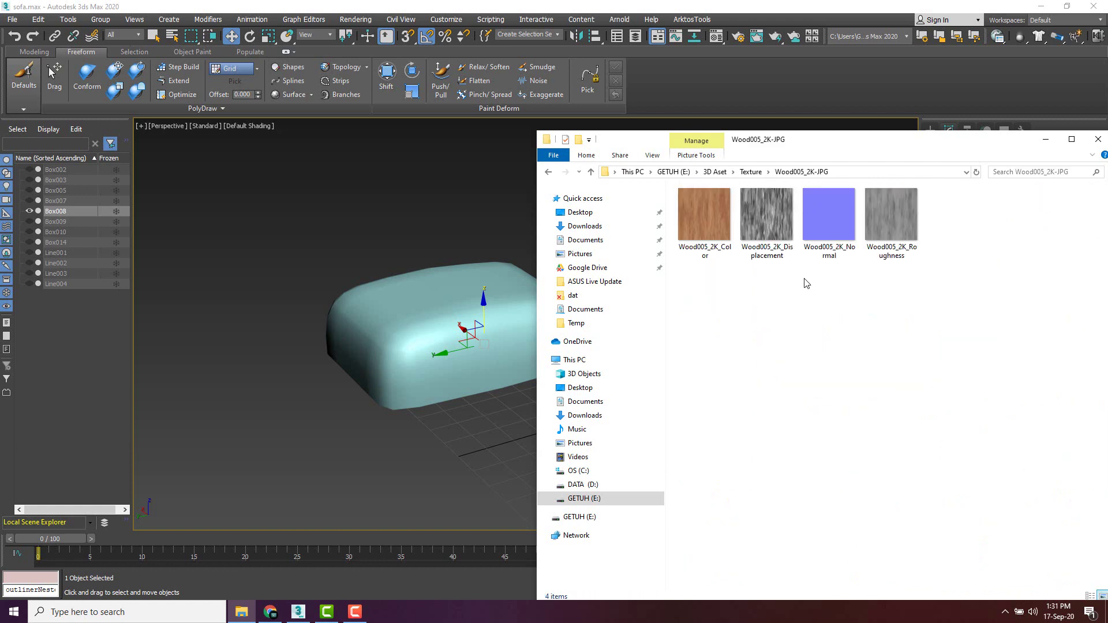
{"action": "left_click", "coordinate": [546, 172]}
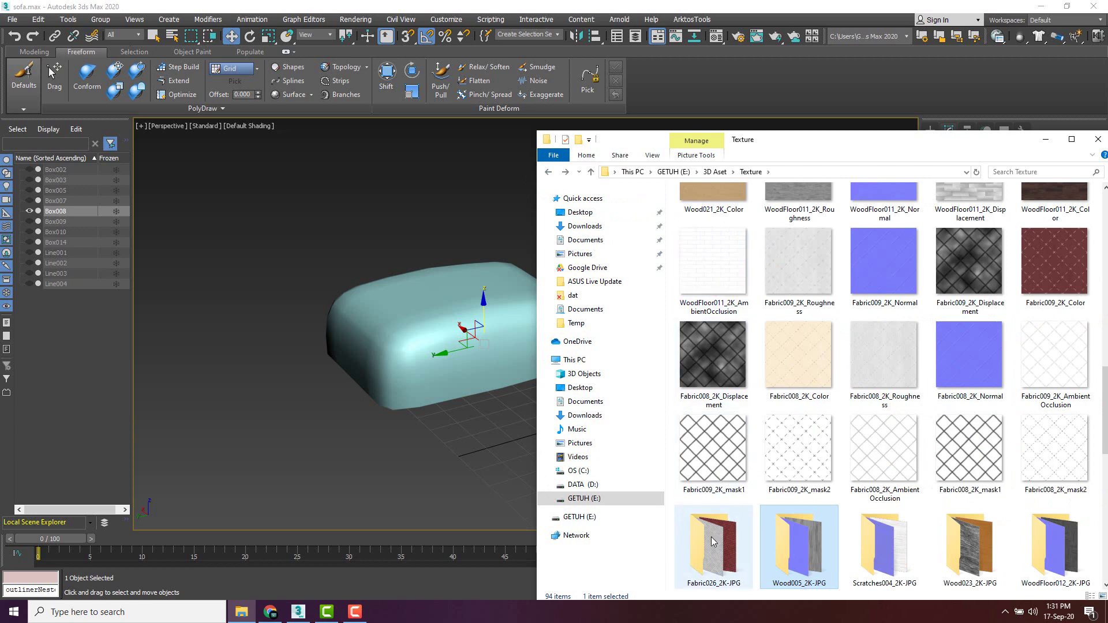
Apply the Fabric026_2K_Color image from the Fabric026_2K-JPG folder to the isolated seat cushion and minimize the file window.
{"action": "double_click", "coordinate": [713, 541]}
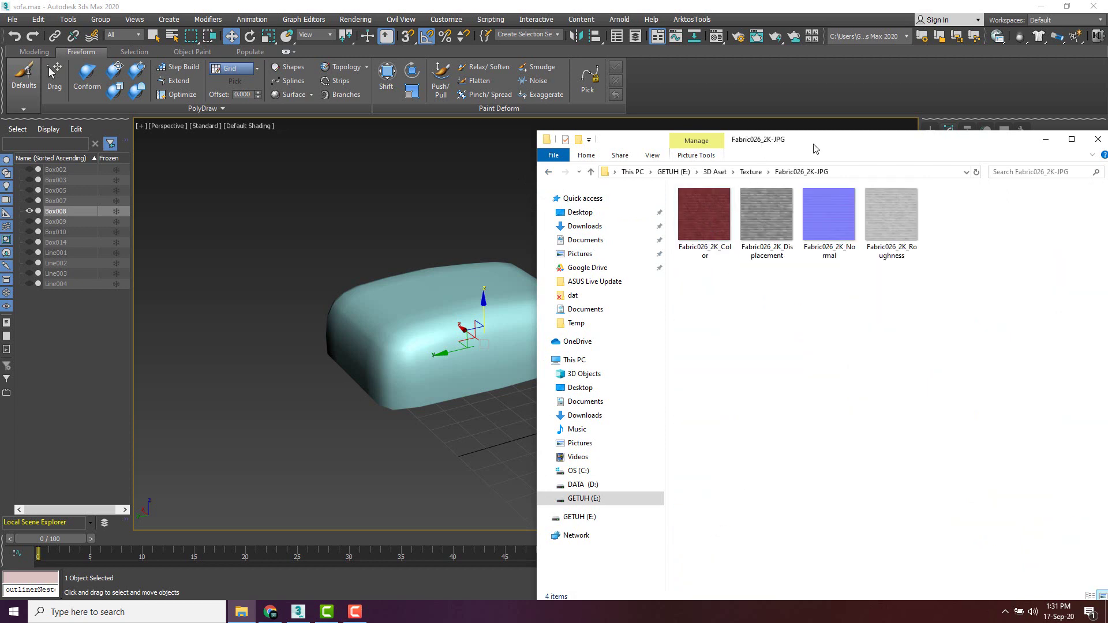
{"action": "left_click_drag", "start_coordinate": [816, 149], "coordinate": [886, 146]}
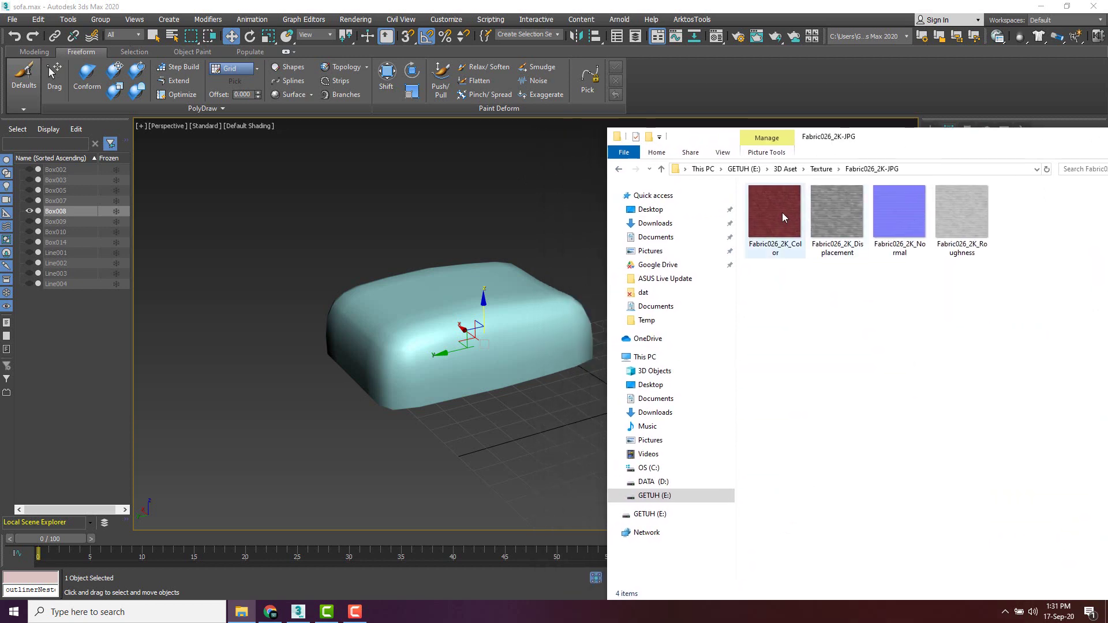
{"action": "left_click_drag", "start_coordinate": [784, 216], "coordinate": [450, 335]}
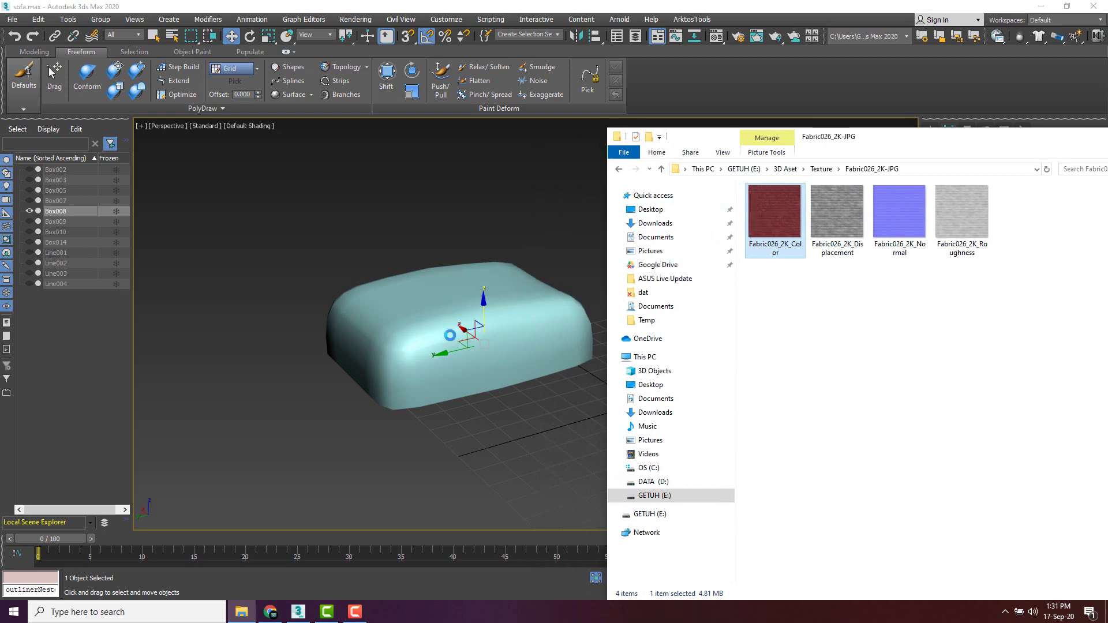
{"action": "left_click_drag", "start_coordinate": [1001, 141], "coordinate": [765, 194]}
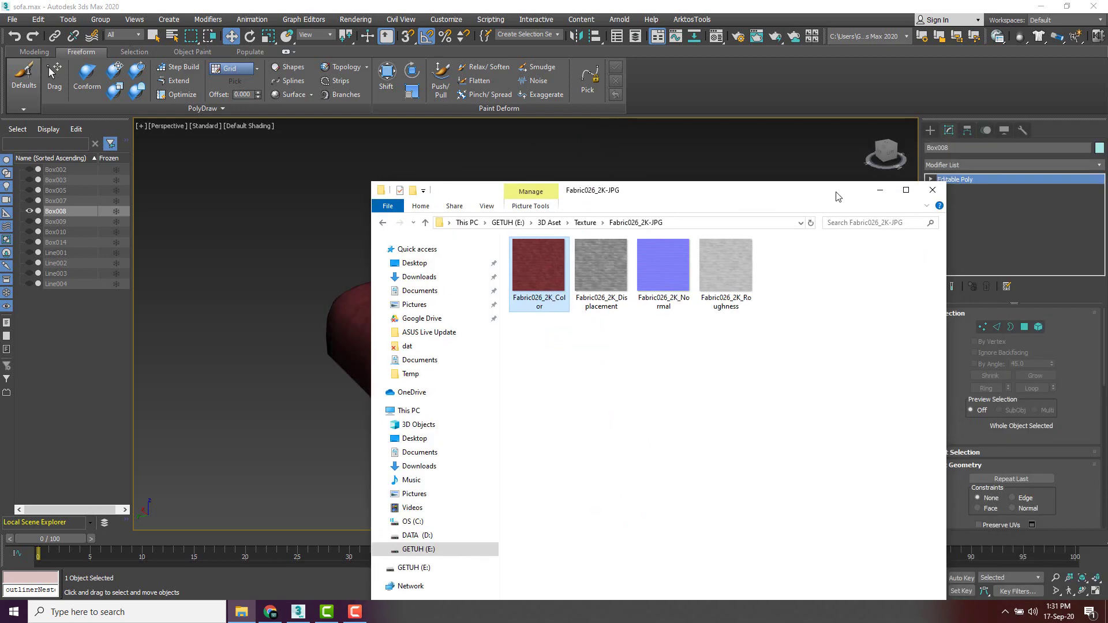
{"action": "left_click", "coordinate": [881, 190]}
{"action": "scroll", "coordinate": [441, 314], "scroll_direction": "up", "scroll_amount": 5}
{"action": "middle_click_drag", "start_coordinate": [432, 327], "coordinate": [562, 370], "text": "alt"}
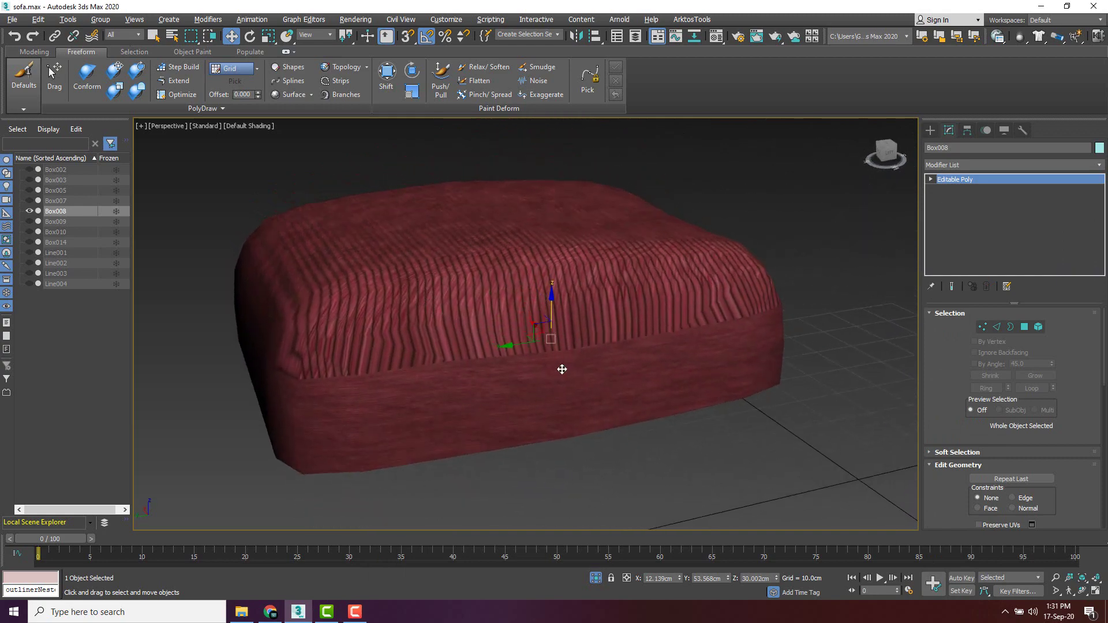
Add a UVW Map modifier to the isolated seat cushion and examine its planar mapping from several angles.
{"action": "middle_click_drag", "start_coordinate": [638, 324], "coordinate": [566, 336]}
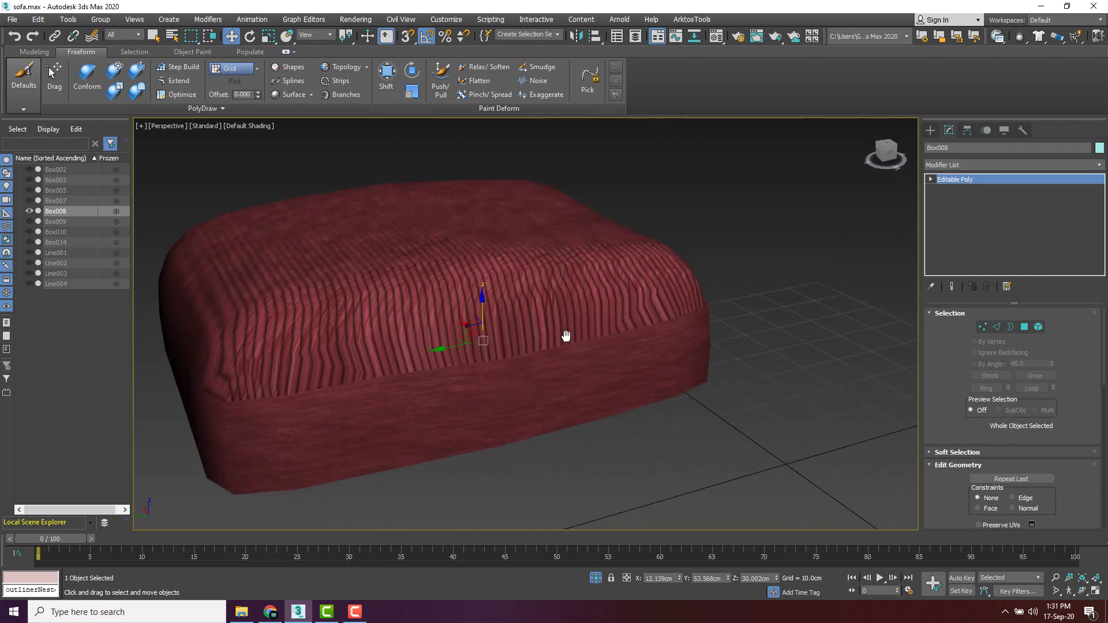
{"action": "left_click", "coordinate": [968, 166]}
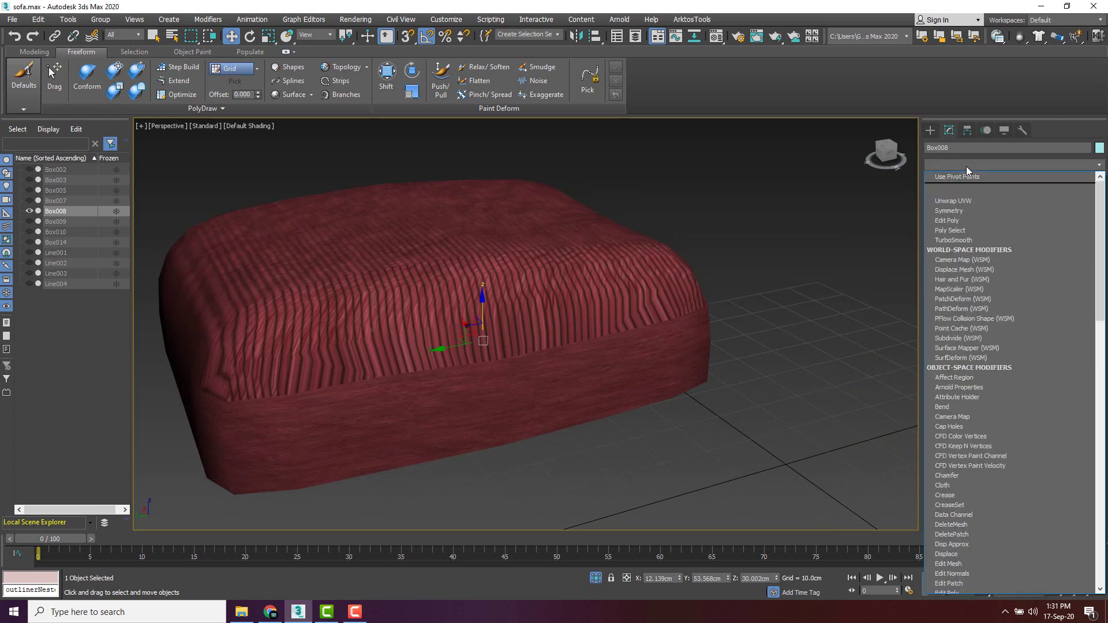
{"action": "key", "text": "u"}
{"action": "key", "text": "u"}
{"action": "key", "text": "u"}
{"action": "key", "text": "u"}
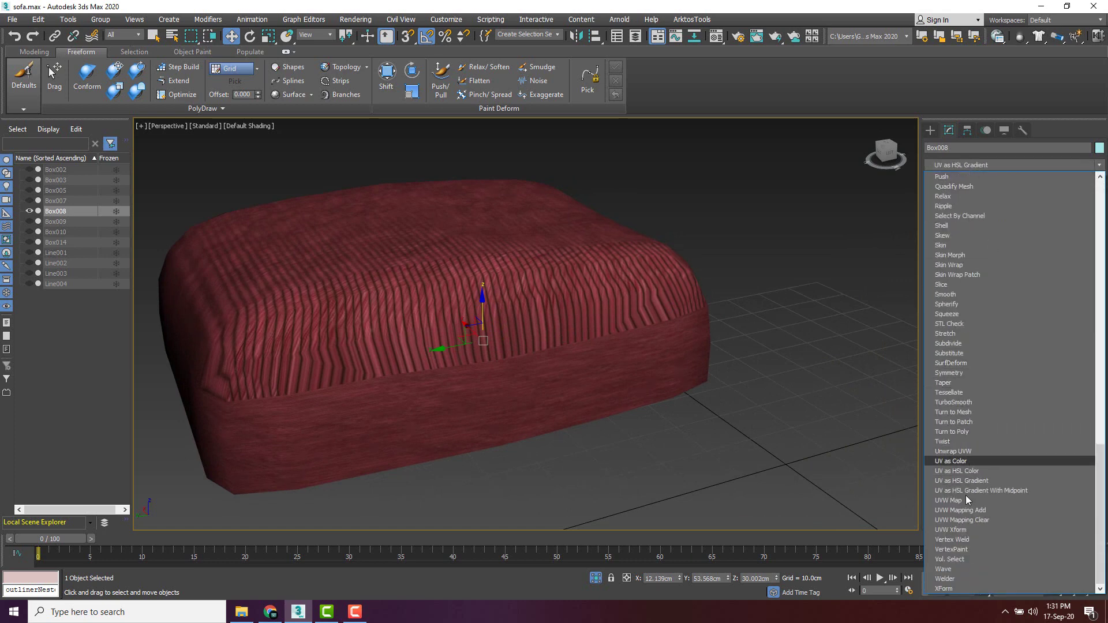
{"action": "key", "text": "Down"}
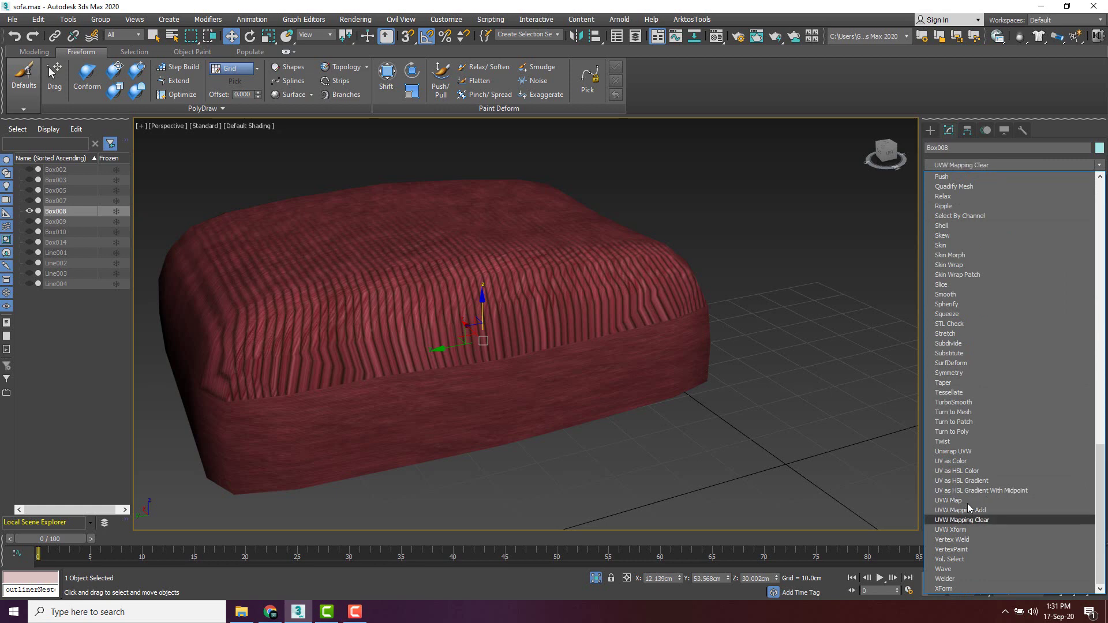
{"action": "left_click", "coordinate": [964, 501]}
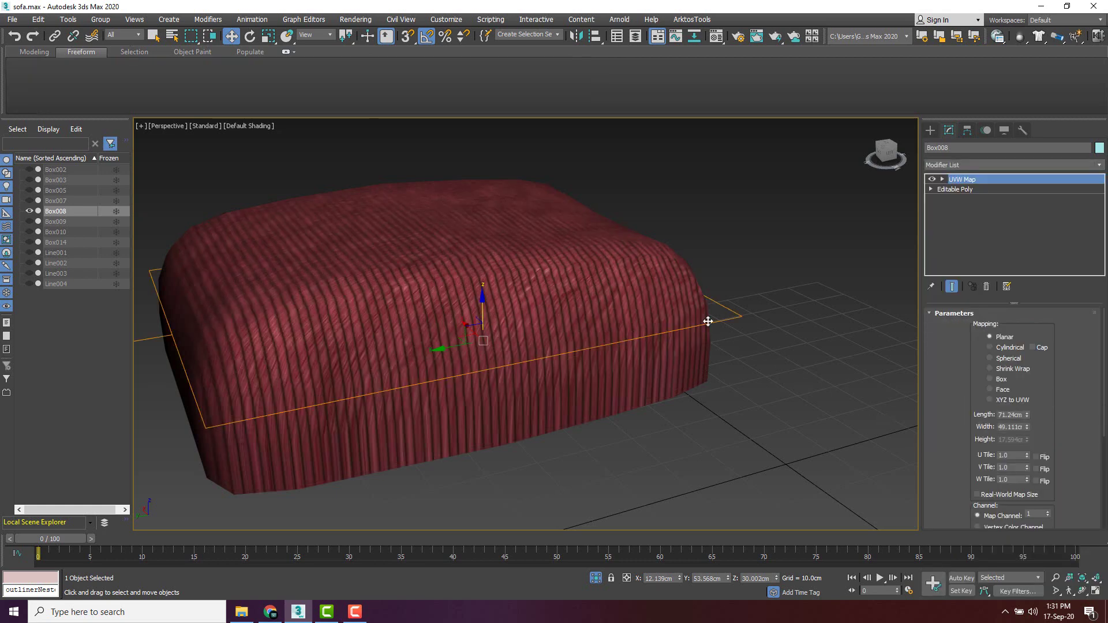
{"action": "middle_click_drag", "start_coordinate": [707, 321], "coordinate": [650, 321], "text": "alt"}
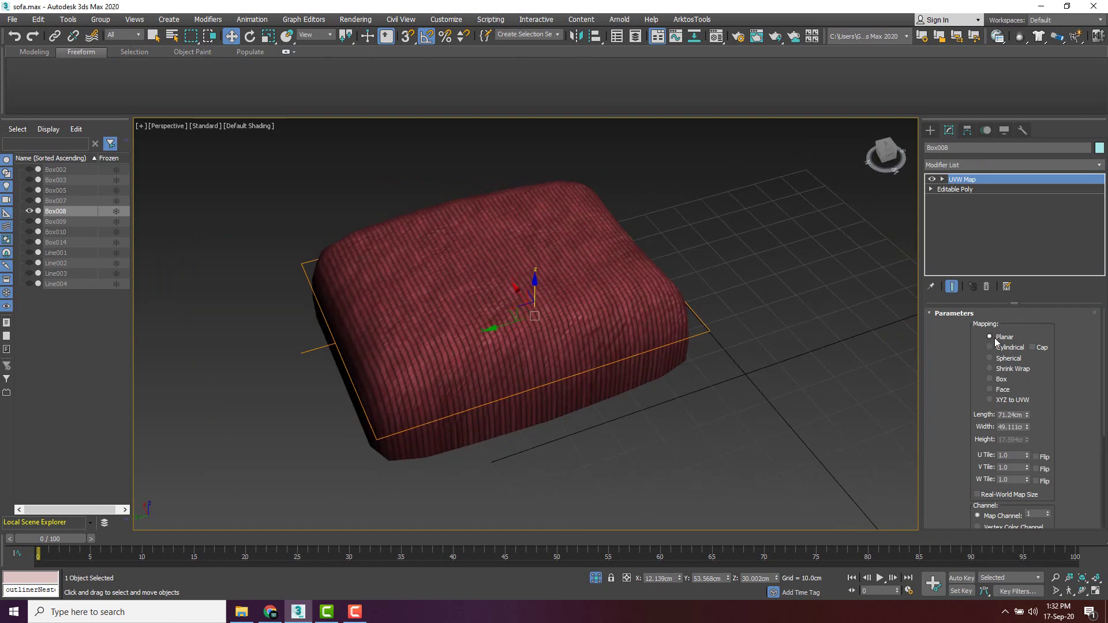
{"action": "middle_click_drag", "start_coordinate": [581, 289], "coordinate": [579, 254], "text": "alt"}
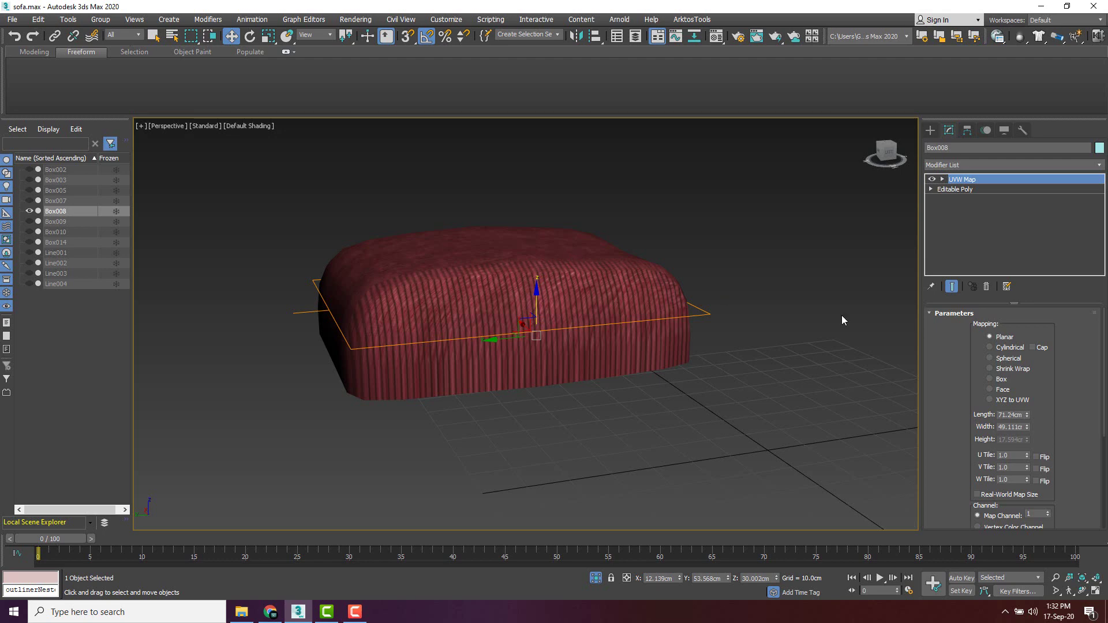
Try Box mapping on the cushion's UVW Map modifier and inspect the fabric up close.
{"action": "left_click", "coordinate": [991, 378]}
{"action": "scroll", "coordinate": [444, 273], "scroll_direction": "up", "scroll_amount": 4}
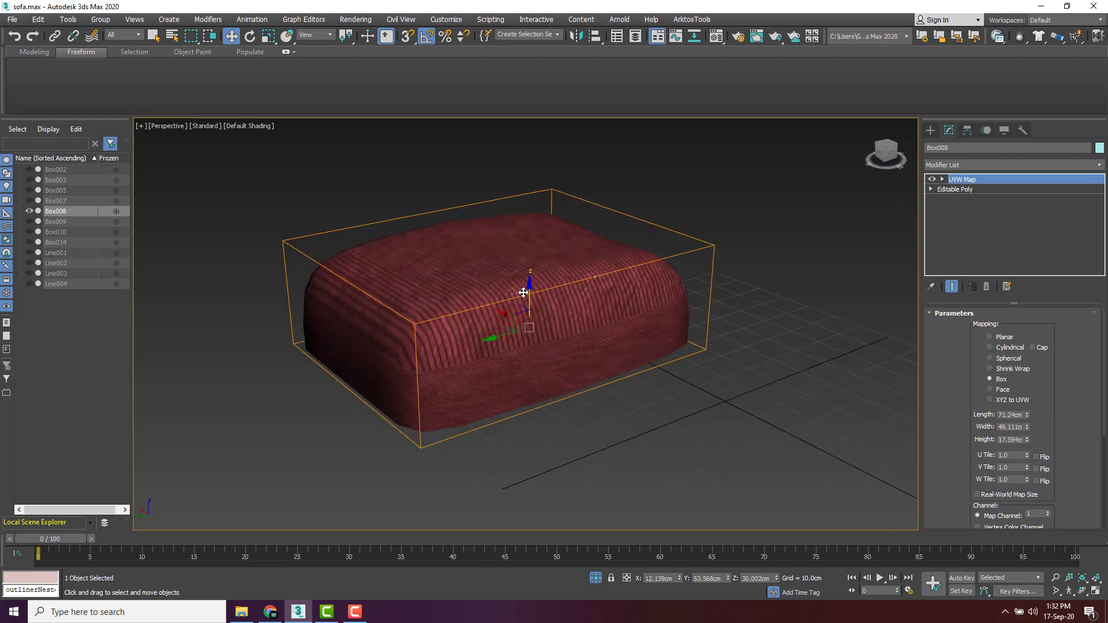
{"action": "scroll", "coordinate": [600, 295], "scroll_direction": "down", "scroll_amount": 1}
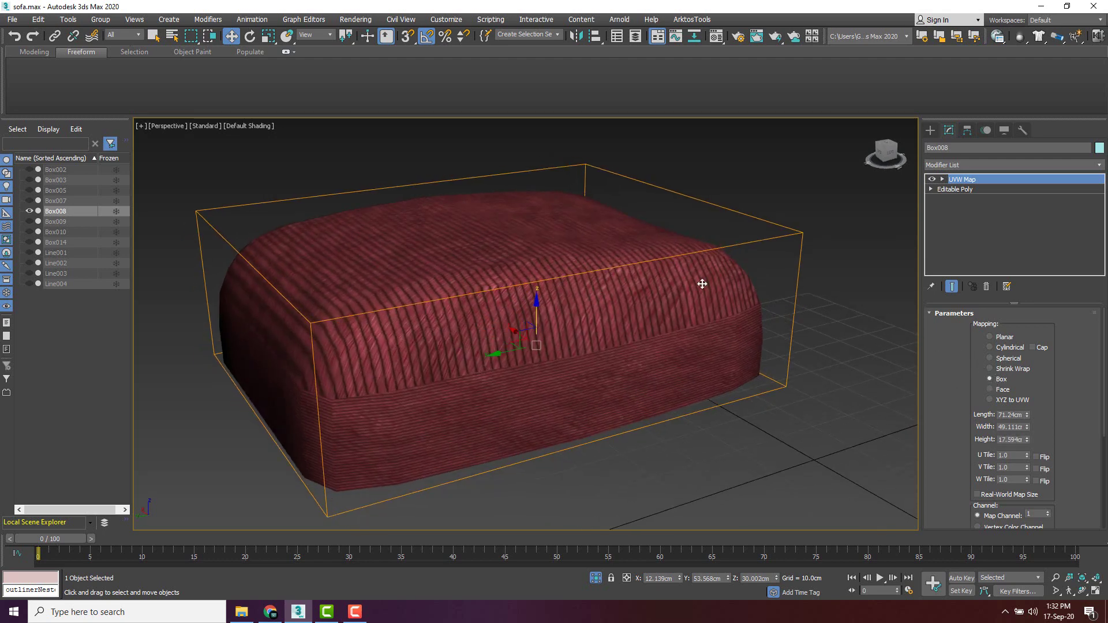
Scale the UVW Map modifier's box gizmo to adjust how the fabric stripes cover the cushion.
{"action": "left_click", "coordinate": [943, 180]}
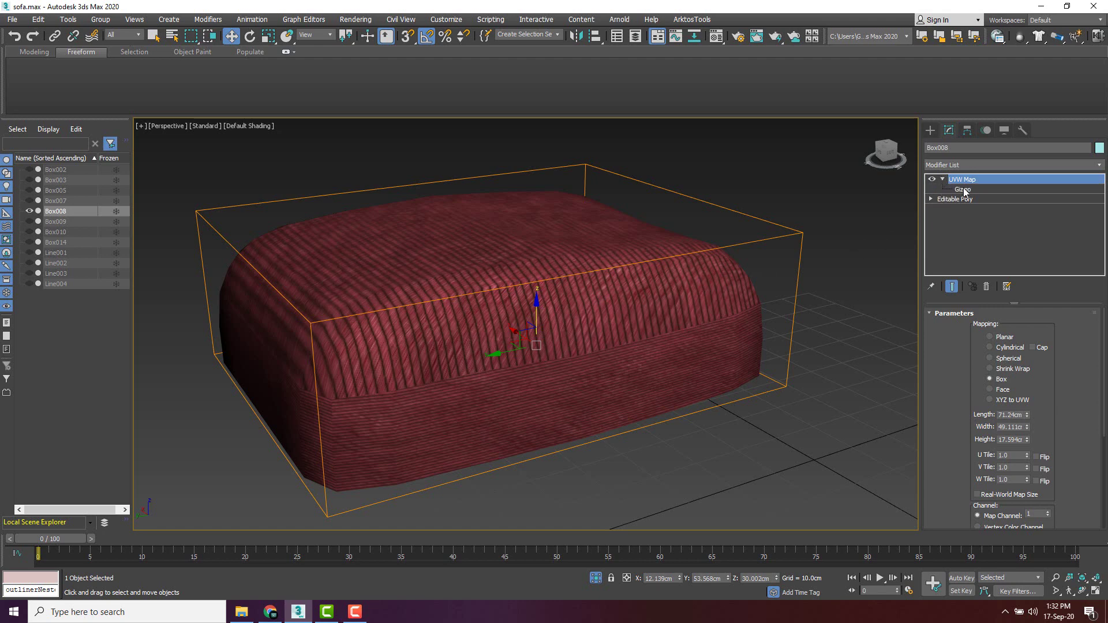
{"action": "left_click", "coordinate": [963, 190]}
{"action": "key", "text": "e"}
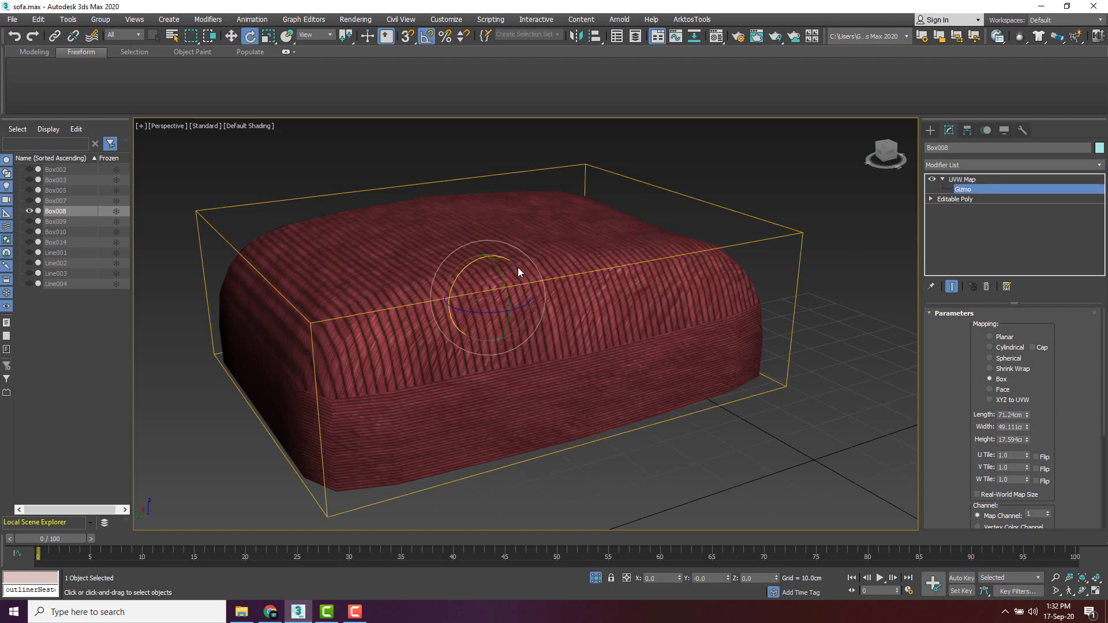
{"action": "key", "text": "r"}
{"action": "mouse_move", "coordinate": [487, 241]}
{"action": "left_mouse_down"}
{"action": "mouse_move", "coordinate": [490, 191]}
{"action": "mouse_move", "coordinate": [490, 240]}
{"action": "left_mouse_up"}
{"action": "mouse_move", "coordinate": [489, 296]}
{"action": "left_mouse_down"}
{"action": "mouse_move", "coordinate": [492, 240]}
{"action": "mouse_move", "coordinate": [501, 290]}
{"action": "left_mouse_up"}
{"action": "middle_click_drag", "start_coordinate": [502, 290], "coordinate": [549, 300], "text": "alt"}
{"action": "left_click_drag", "start_coordinate": [462, 320], "coordinate": [569, 327]}
{"action": "middle_click_drag", "start_coordinate": [569, 327], "coordinate": [492, 272], "text": "alt"}
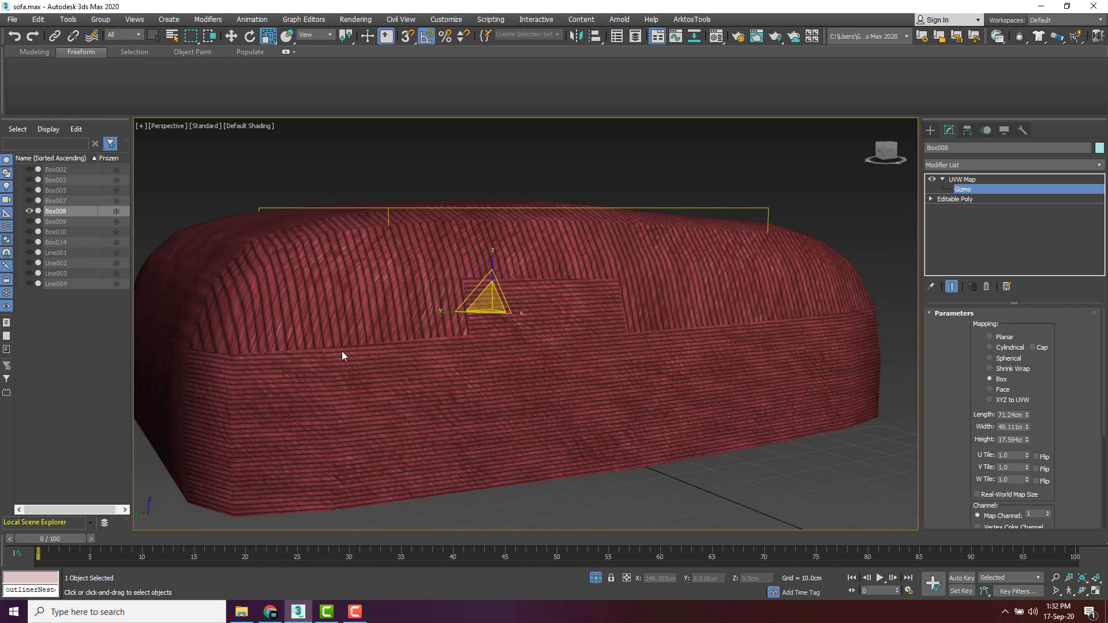
{"action": "mouse_move", "coordinate": [499, 261]}
{"action": "left_mouse_down"}
{"action": "mouse_move", "coordinate": [493, 230]}
{"action": "mouse_move", "coordinate": [491, 259]}
{"action": "left_mouse_up"}
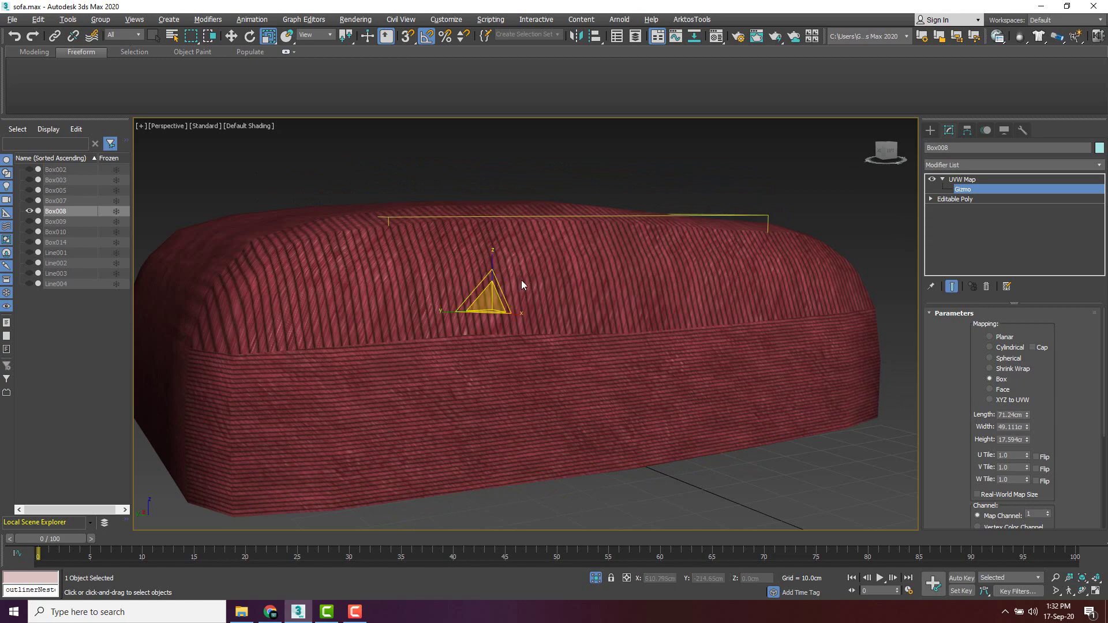
{"action": "middle_click_drag", "start_coordinate": [521, 280], "coordinate": [622, 295], "text": "alt"}
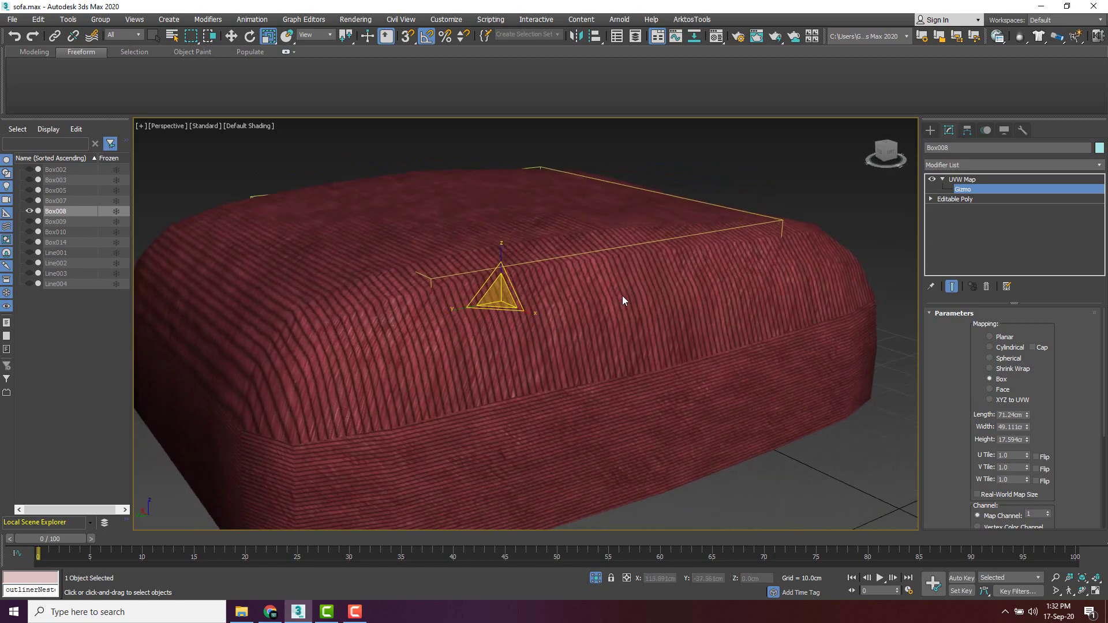
Switch the cushion's mapping back to Planar and inspect the fabric along its sides.
{"action": "left_click", "coordinate": [990, 337]}
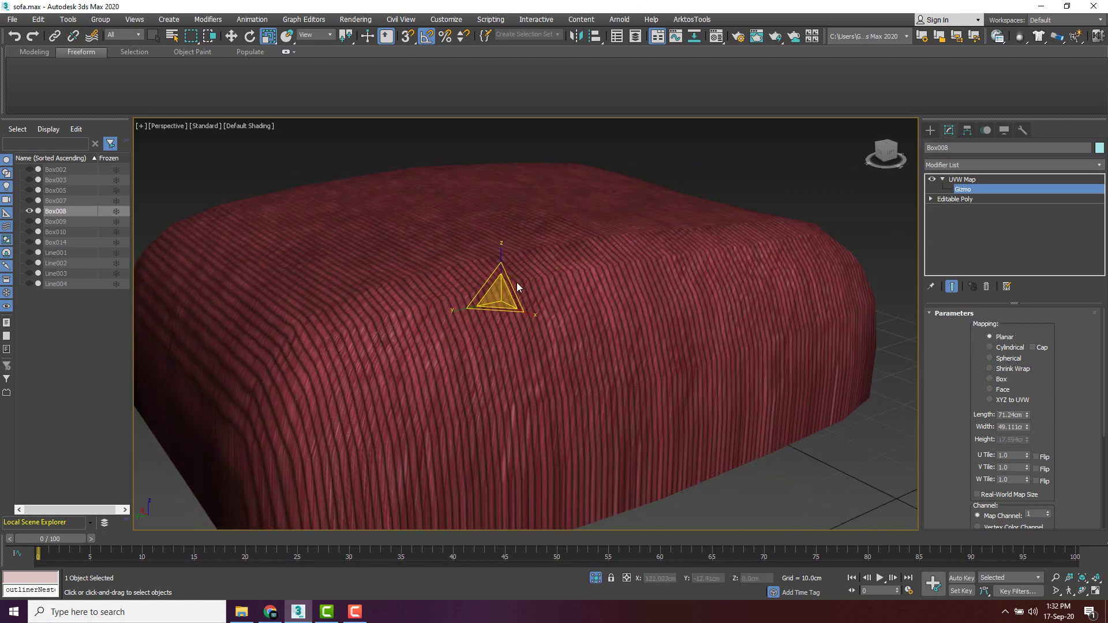
{"action": "middle_click_drag", "start_coordinate": [520, 288], "coordinate": [443, 318], "text": "alt"}
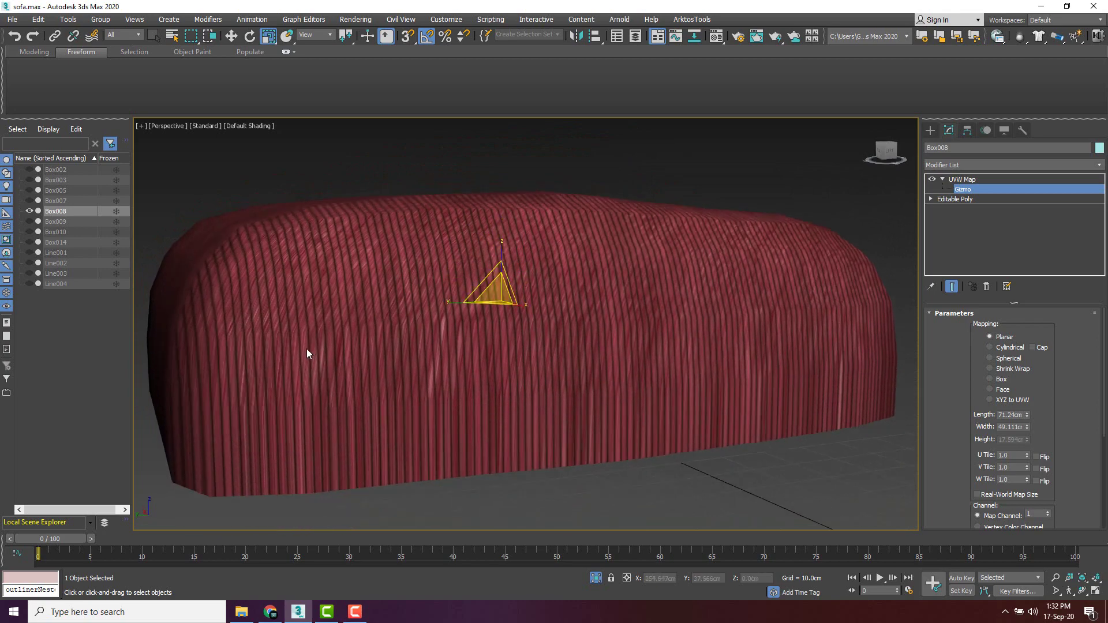
{"action": "scroll", "coordinate": [307, 349], "scroll_direction": "down", "scroll_amount": 2}
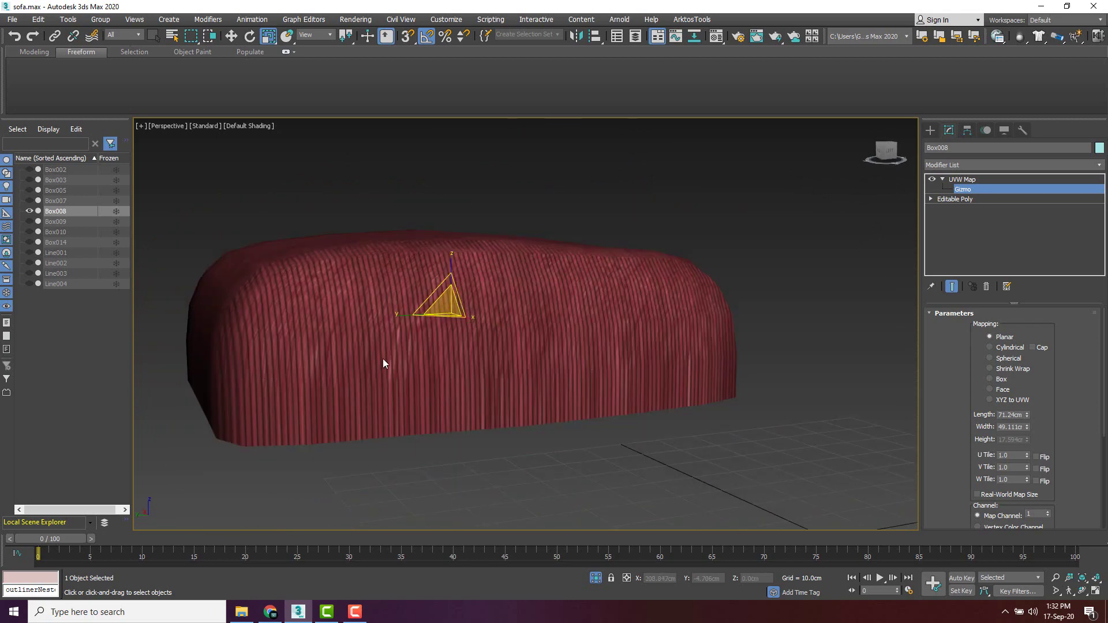
{"action": "middle_click_drag", "start_coordinate": [318, 359], "coordinate": [414, 356], "text": "alt"}
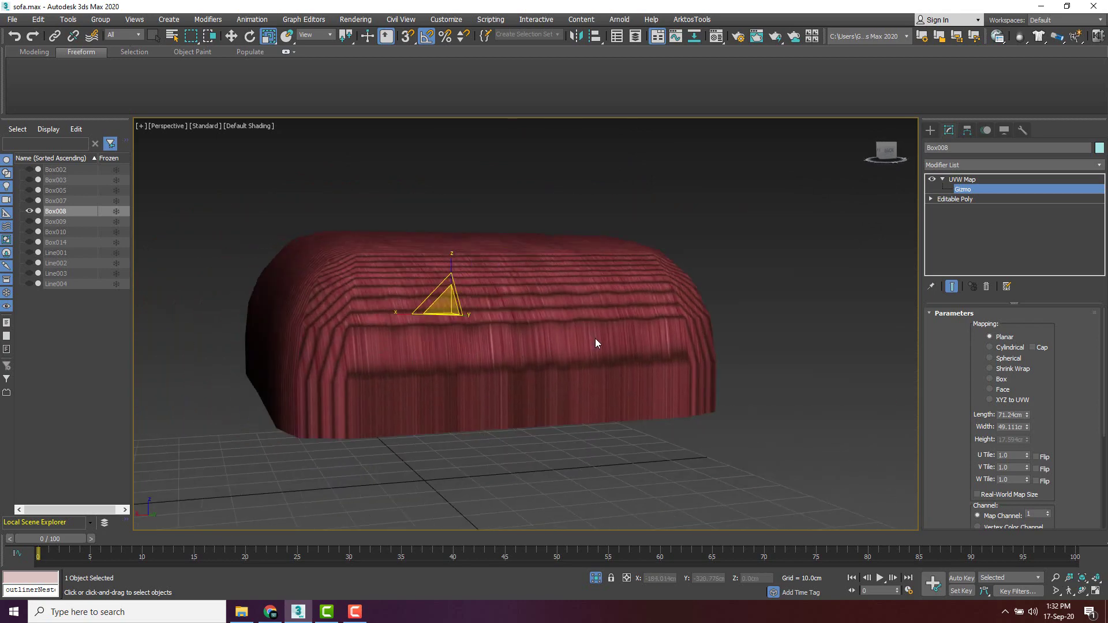
{"action": "middle_click_drag", "start_coordinate": [596, 343], "coordinate": [487, 365], "text": "alt"}
{"action": "middle_click_drag", "start_coordinate": [563, 353], "coordinate": [576, 346], "text": "alt"}
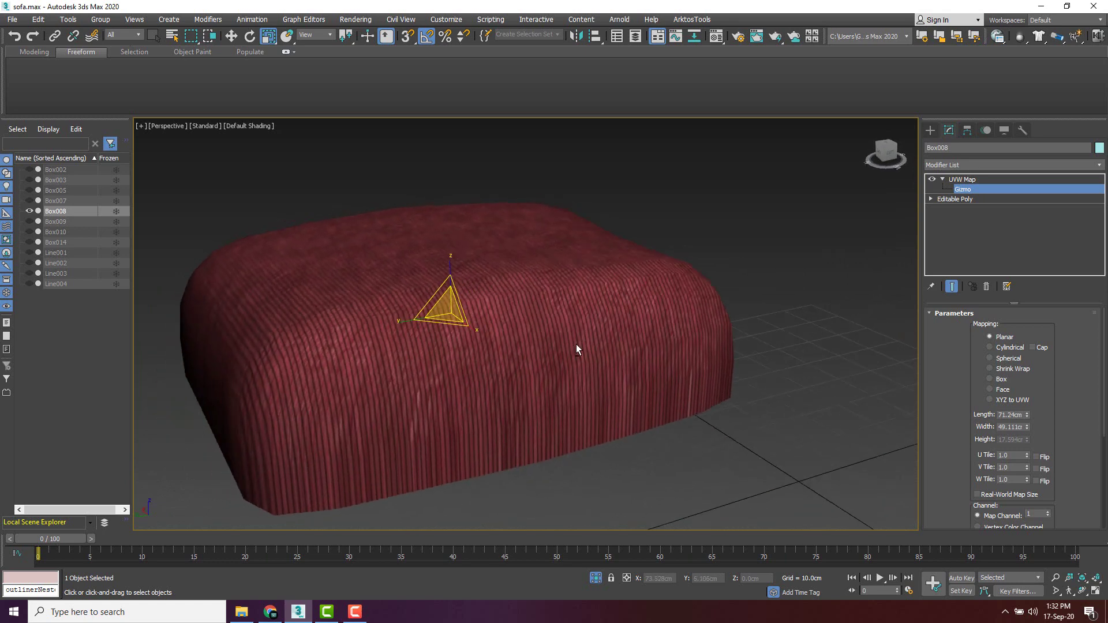
Try Cylindrical mapping with Cap on the cushion and widen its gizmo to surround the whole cushion.
{"action": "left_click", "coordinate": [1010, 348]}
{"action": "left_click", "coordinate": [1032, 347]}
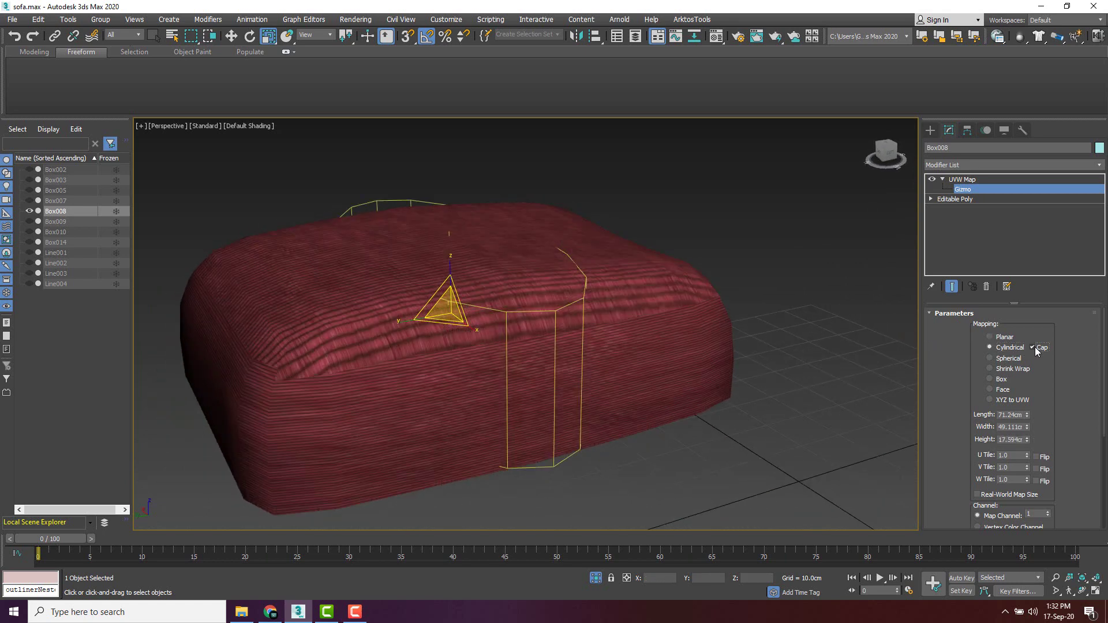
{"action": "middle_click_drag", "start_coordinate": [496, 329], "coordinate": [519, 286], "text": "alt"}
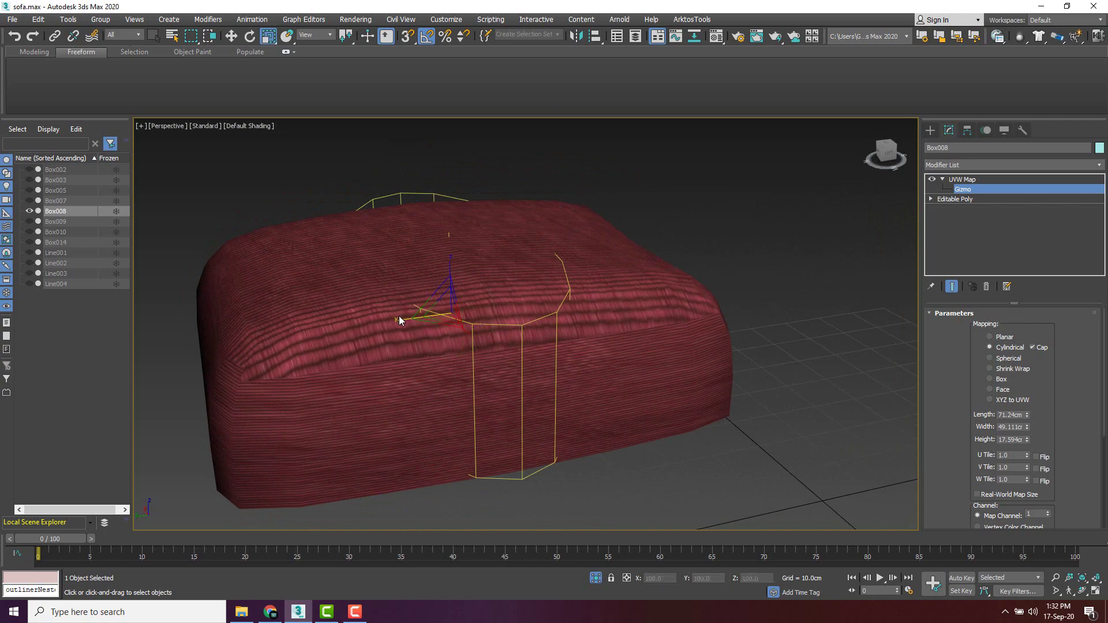
{"action": "left_click_drag", "start_coordinate": [401, 318], "coordinate": [333, 319]}
{"action": "mouse_move", "coordinate": [445, 301]}
{"action": "left_mouse_down"}
{"action": "mouse_move", "coordinate": [494, 322]}
{"action": "mouse_move", "coordinate": [451, 295]}
{"action": "left_mouse_up"}
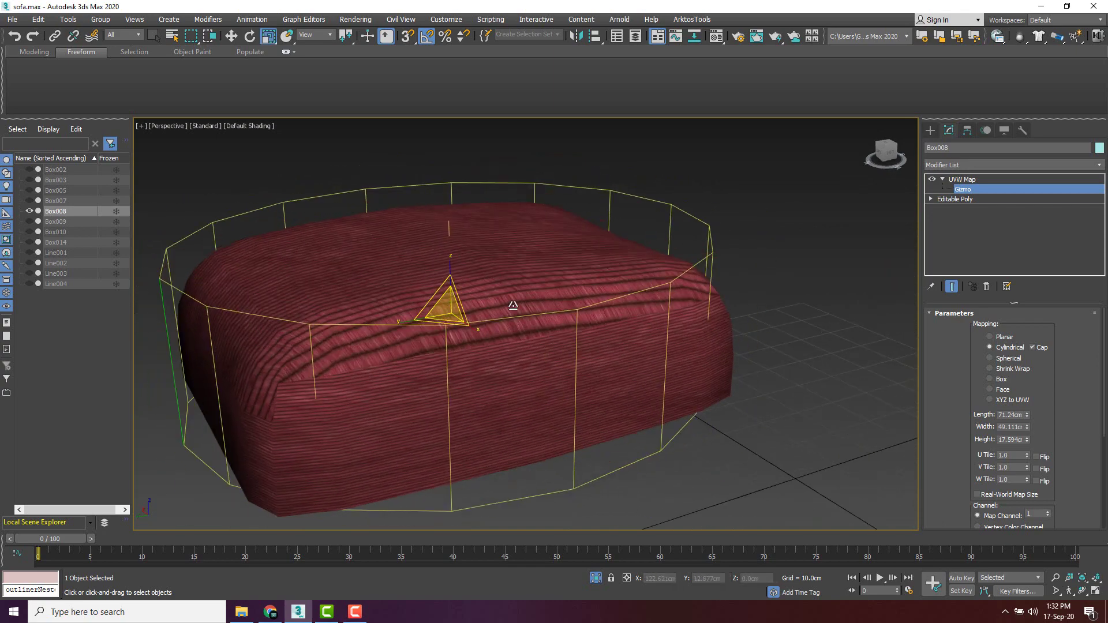
Try the Spherical, Shrink Wrap, Box and Face mappings on the cushion and inspect the fabric up close.
{"action": "left_click", "coordinate": [990, 358]}
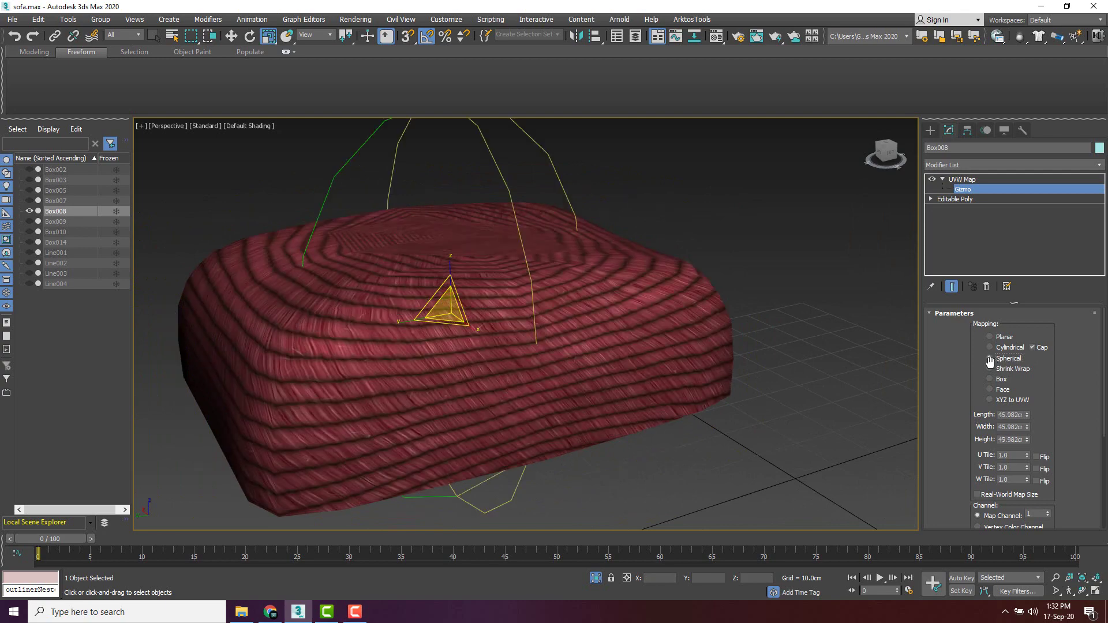
{"action": "left_click", "coordinate": [990, 369]}
{"action": "left_click", "coordinate": [990, 379]}
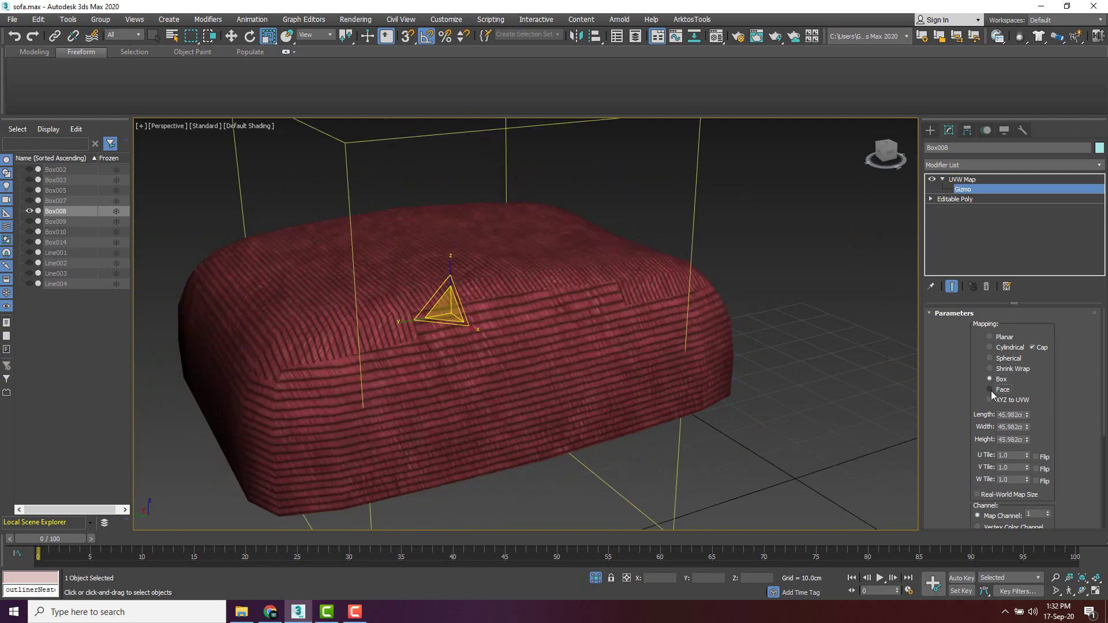
{"action": "left_click", "coordinate": [991, 390]}
{"action": "scroll", "coordinate": [597, 359], "scroll_direction": "up", "scroll_amount": 10}
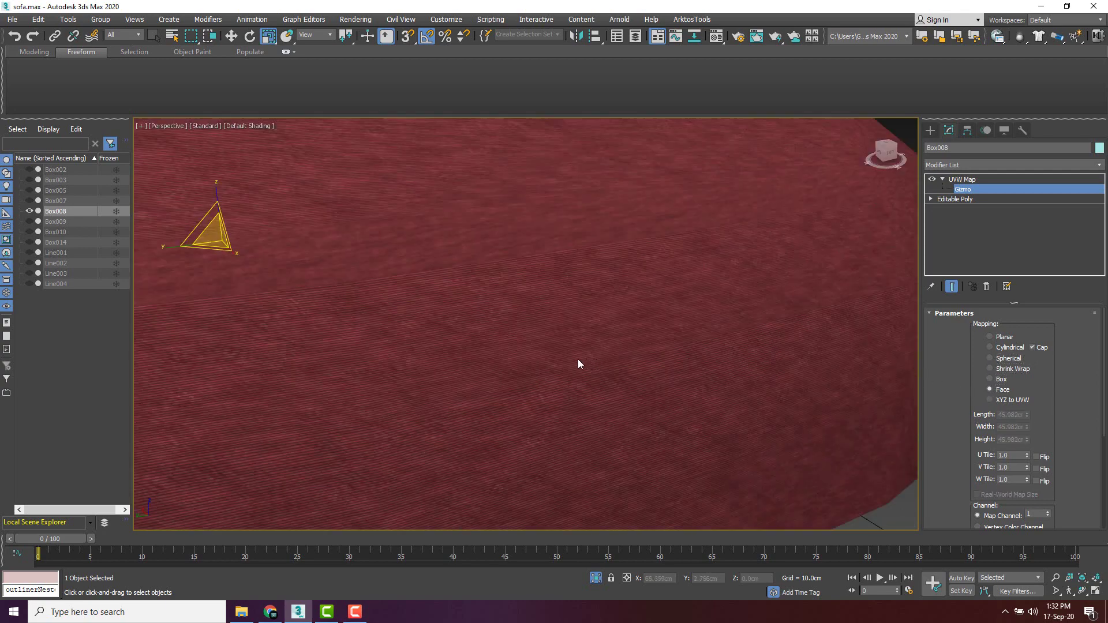
{"action": "scroll", "coordinate": [367, 227], "scroll_direction": "down", "scroll_amount": 6}
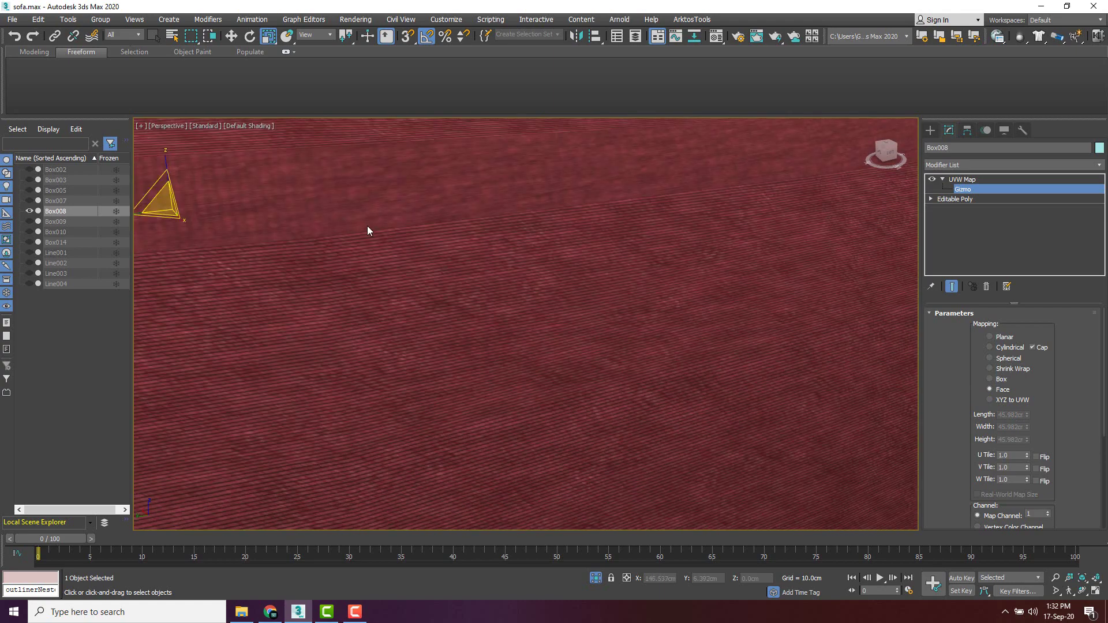
Try XYZ to UVW mapping on the cushion and examine the fabric from near and far.
{"action": "left_click", "coordinate": [990, 400]}
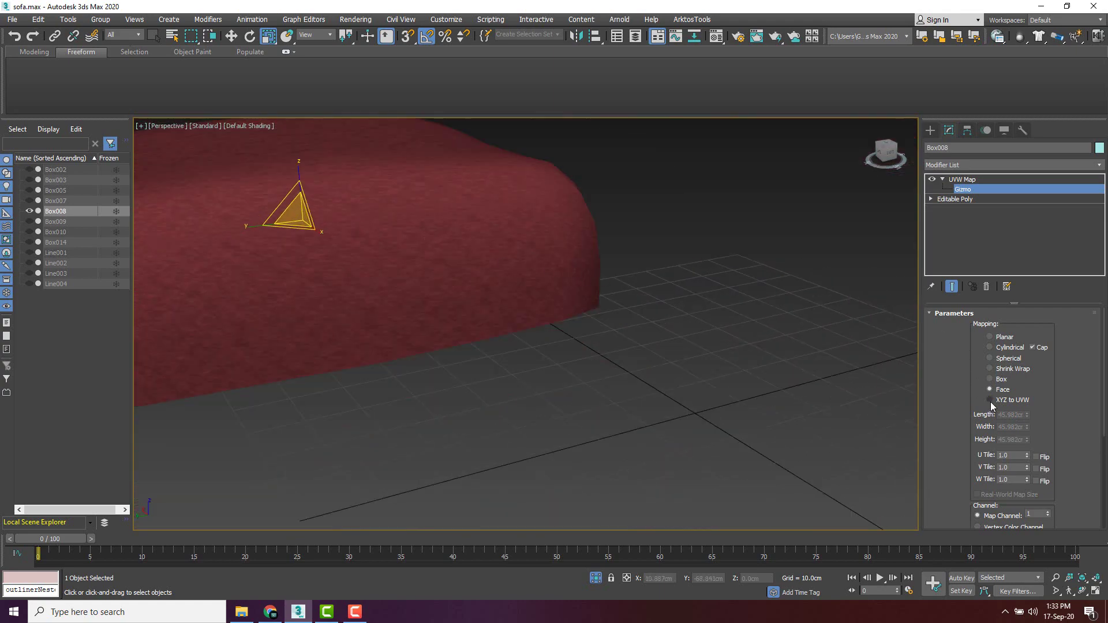
{"action": "middle_click_drag", "start_coordinate": [524, 312], "coordinate": [633, 322]}
{"action": "scroll", "coordinate": [579, 299], "scroll_direction": "up", "scroll_amount": 5}
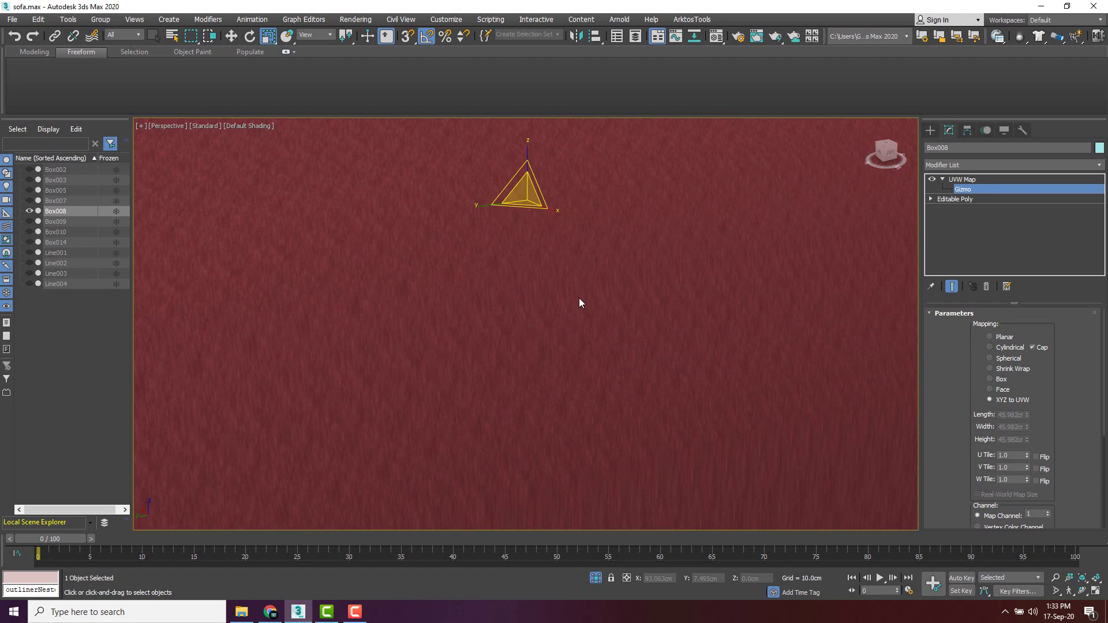
{"action": "scroll", "coordinate": [580, 299], "scroll_direction": "down", "scroll_amount": 8}
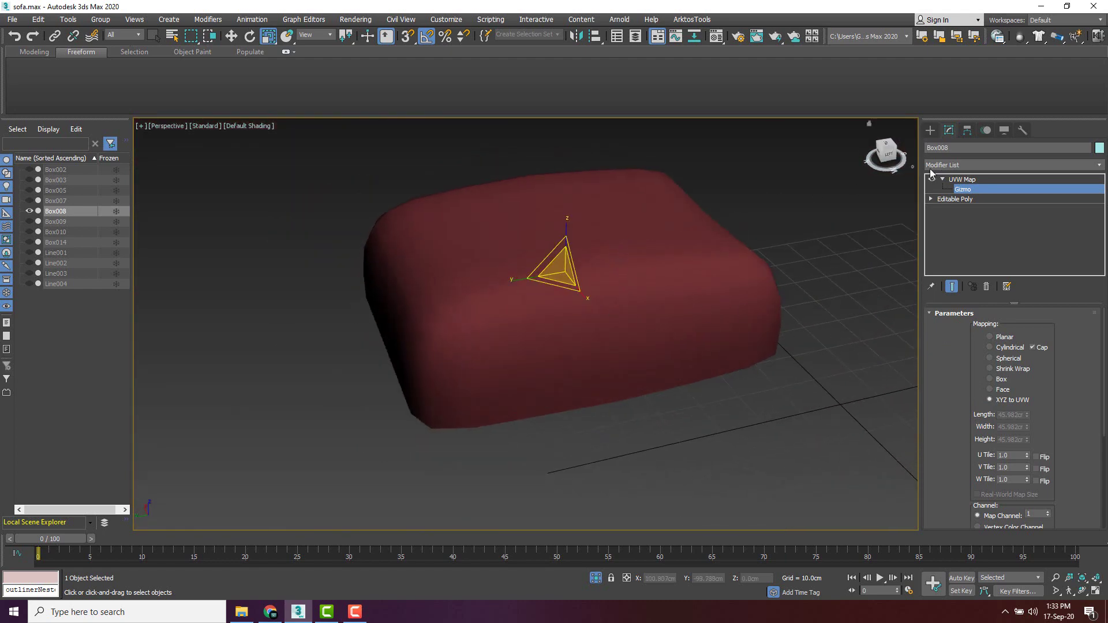
{"action": "scroll", "coordinate": [560, 252], "scroll_direction": "up", "scroll_amount": 6}
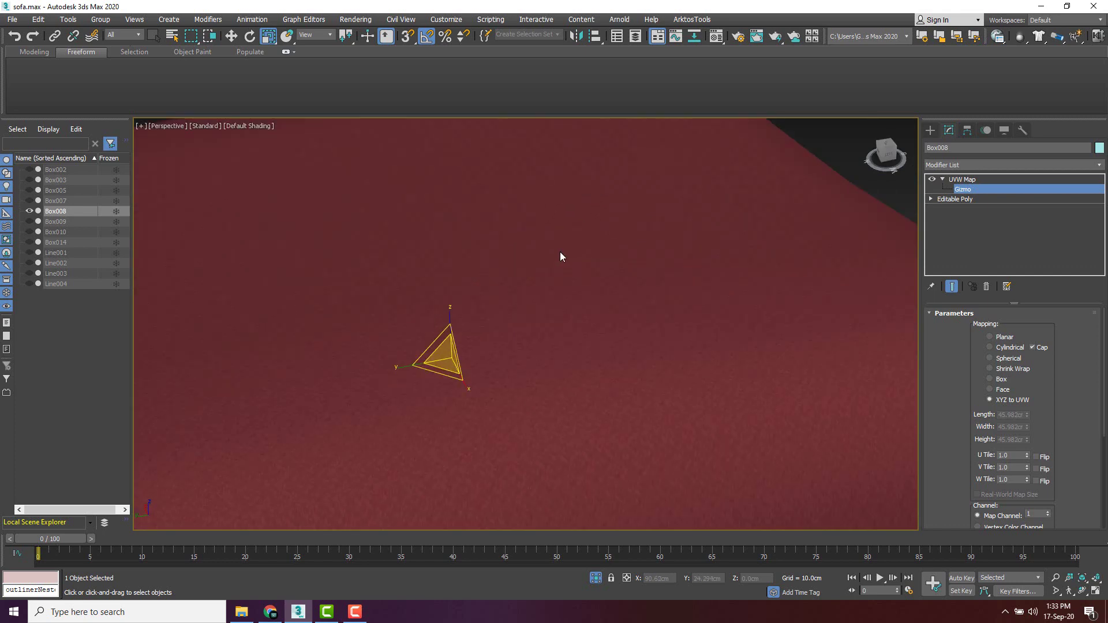
{"action": "scroll", "coordinate": [559, 251], "scroll_direction": "down", "scroll_amount": 5}
{"action": "scroll", "coordinate": [532, 246], "scroll_direction": "down", "scroll_amount": 1}
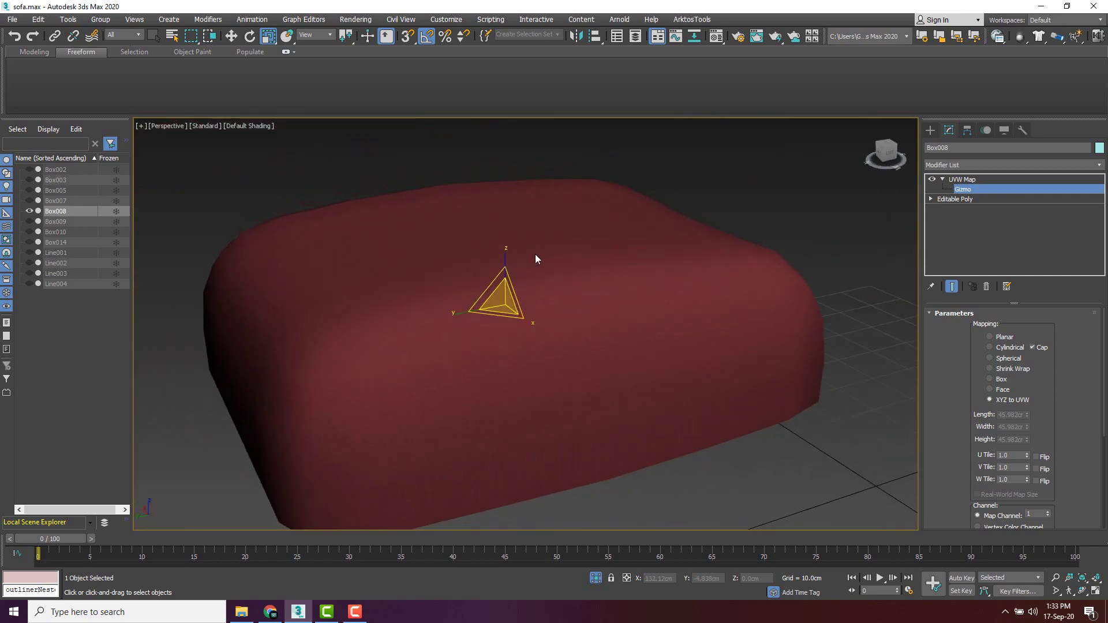
{"action": "middle_click_drag", "start_coordinate": [535, 254], "coordinate": [534, 247], "text": "alt"}
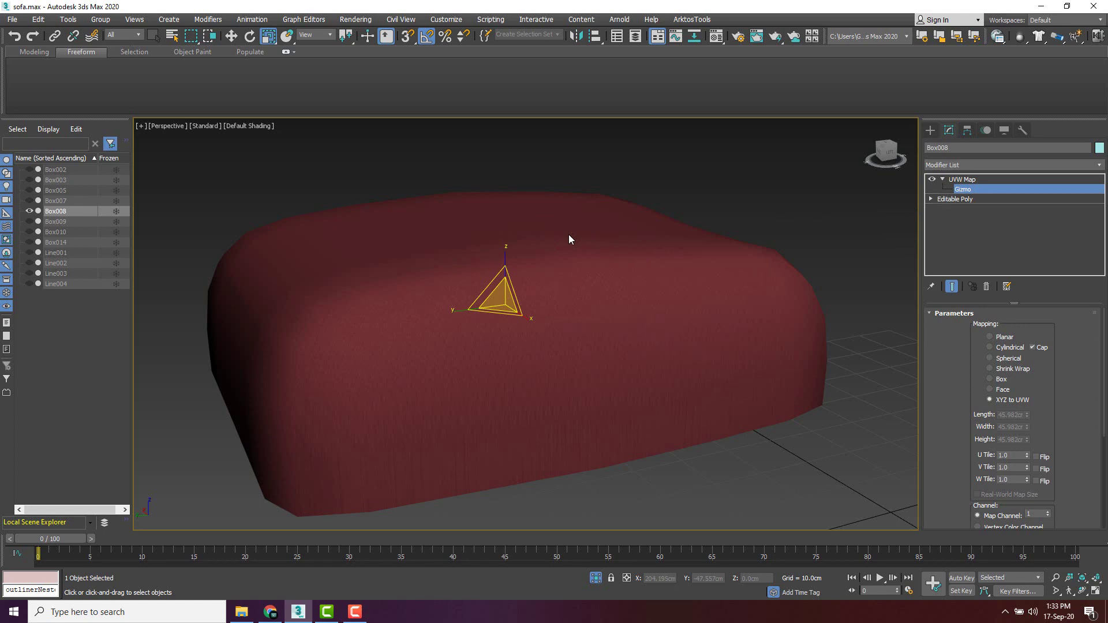
Remove the UVW Map modifier from the seat cushion.
{"action": "left_click", "coordinate": [987, 287]}
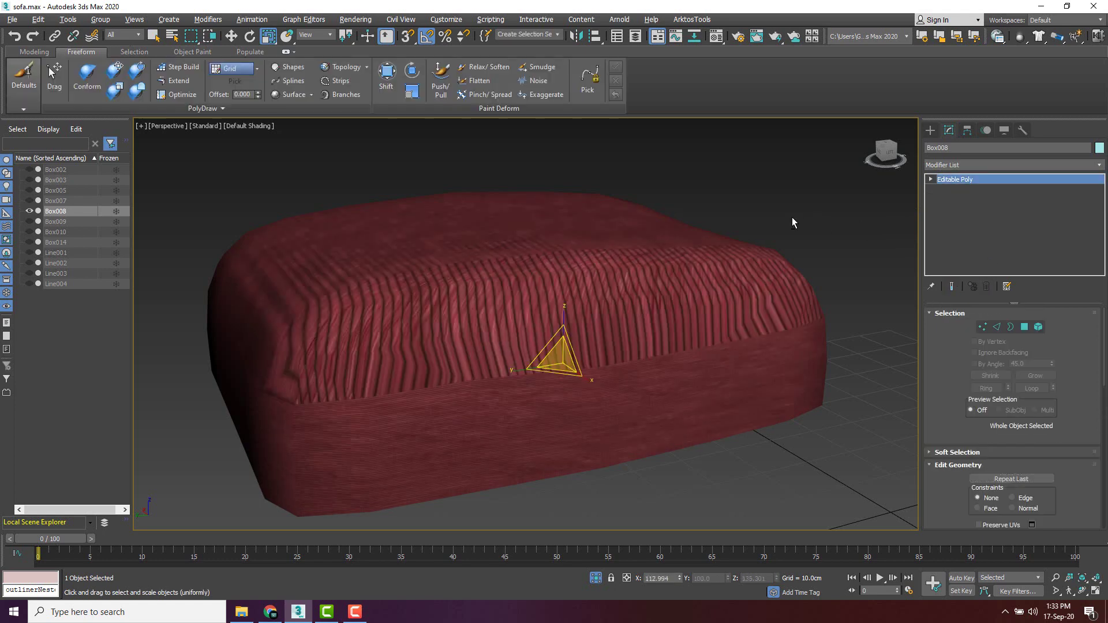
{"action": "middle_click_drag", "start_coordinate": [798, 191], "coordinate": [668, 235], "text": "alt"}
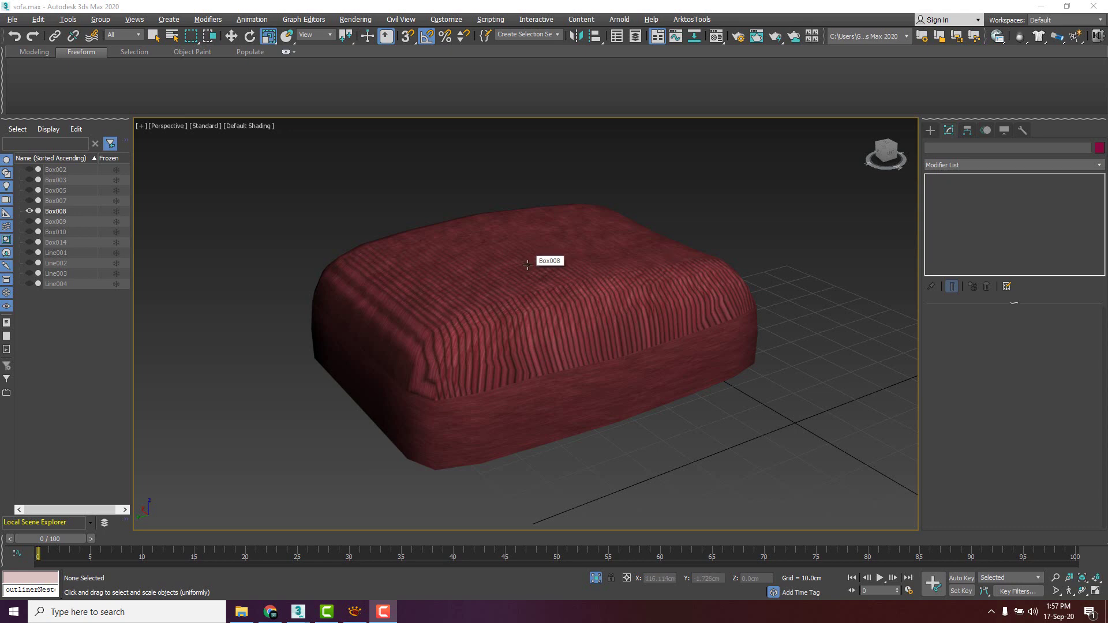
Select the seat cushion again and display its polygon edges over the shading.
{"action": "left_click", "coordinate": [528, 265]}
{"action": "key", "text": "F4"}
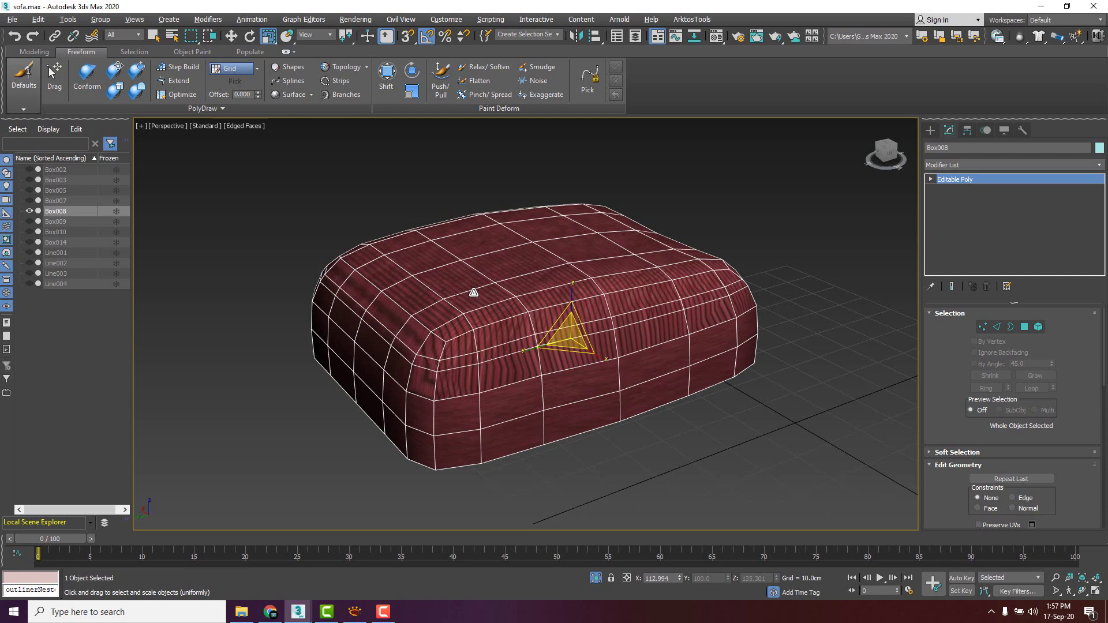
Deselect the seat cushion, switch to the car.max scene and select the pickup truck's body for a closer view.
{"action": "mouse_move", "coordinate": [477, 291]}
{"action": "middle_mouse_down", "text": "alt"}
{"action": "mouse_move", "coordinate": [512, 279]}
{"action": "mouse_move", "coordinate": [483, 289]}
{"action": "middle_mouse_up", "text": "alt"}
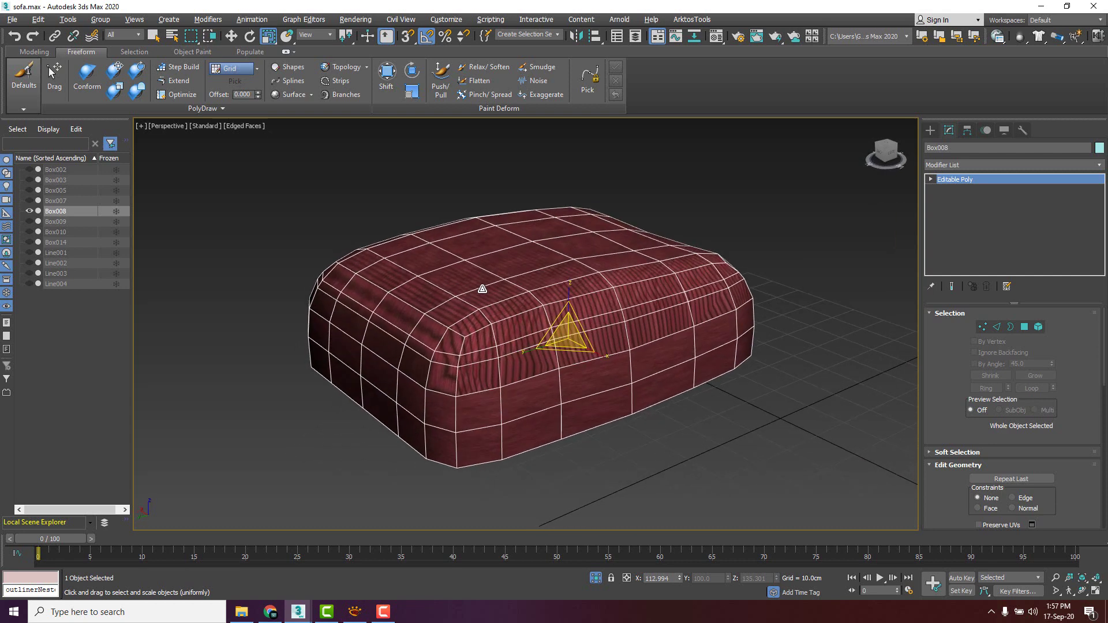
{"action": "left_click", "coordinate": [317, 213]}
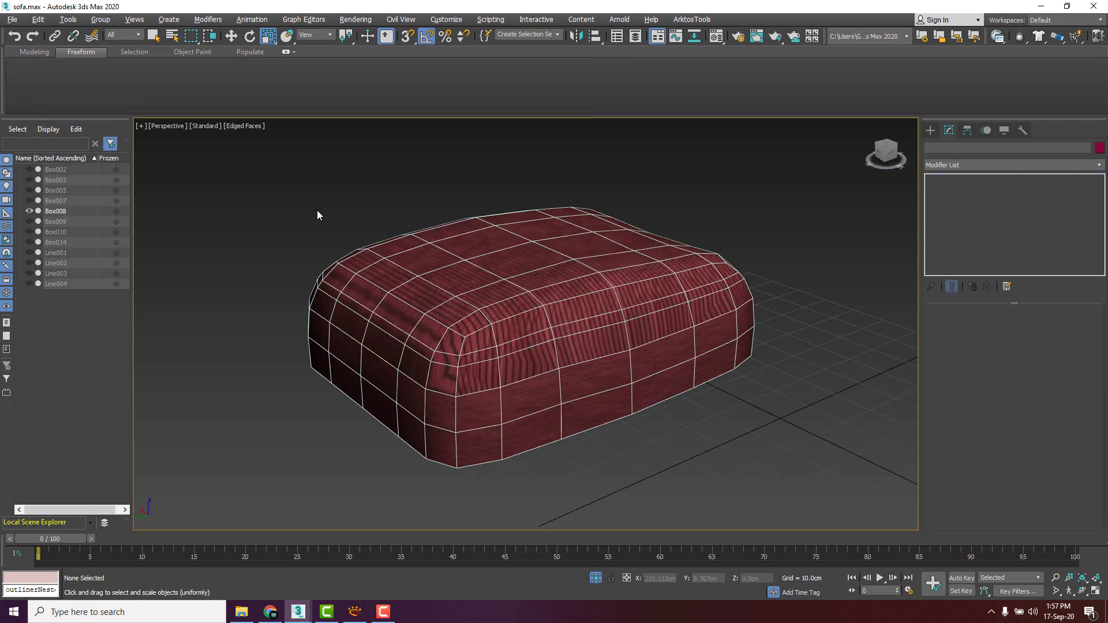
{"action": "mouse_move", "coordinate": [308, 613]}
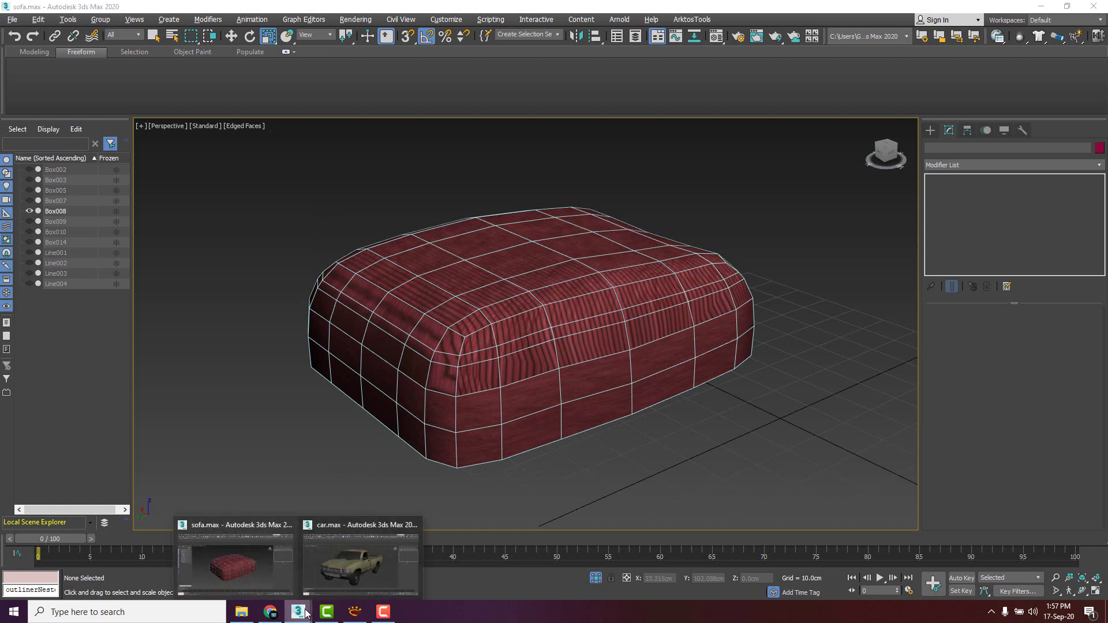
{"action": "left_click", "coordinate": [355, 565]}
{"action": "middle_click_drag", "start_coordinate": [543, 297], "coordinate": [557, 295], "text": "alt"}
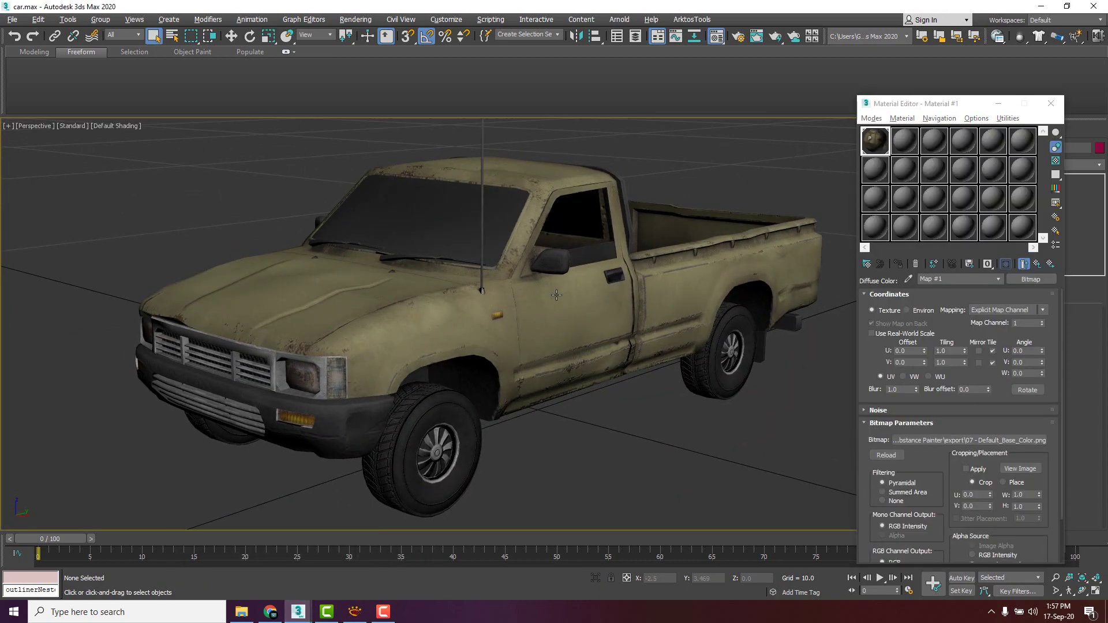
{"action": "left_click", "coordinate": [548, 295]}
{"action": "key", "text": "z"}
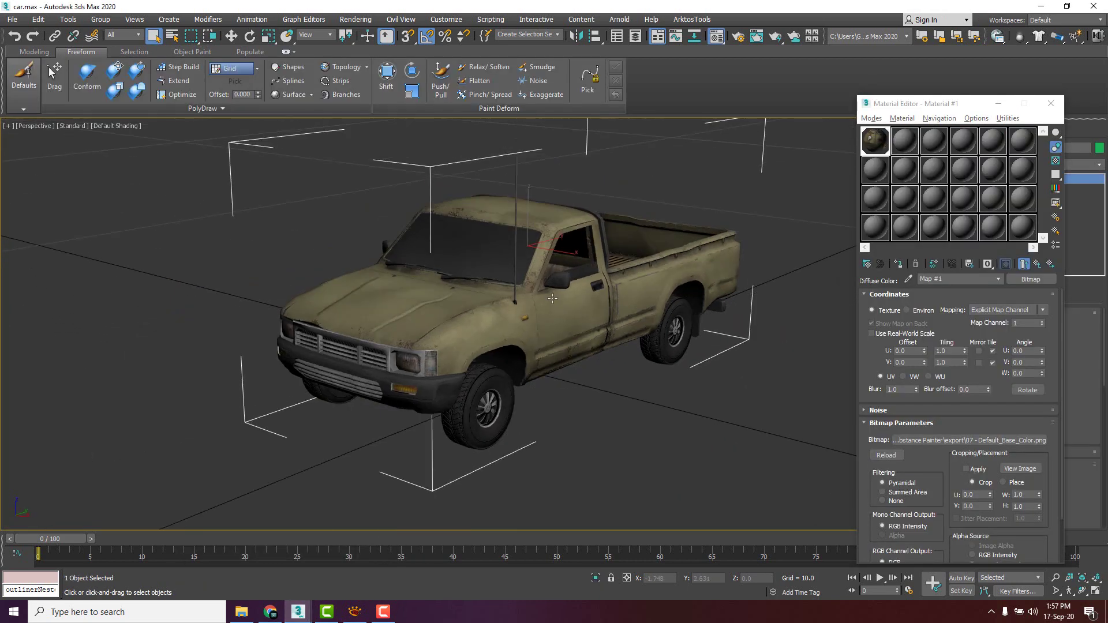
{"action": "scroll", "coordinate": [571, 281], "scroll_direction": "up", "scroll_amount": 2}
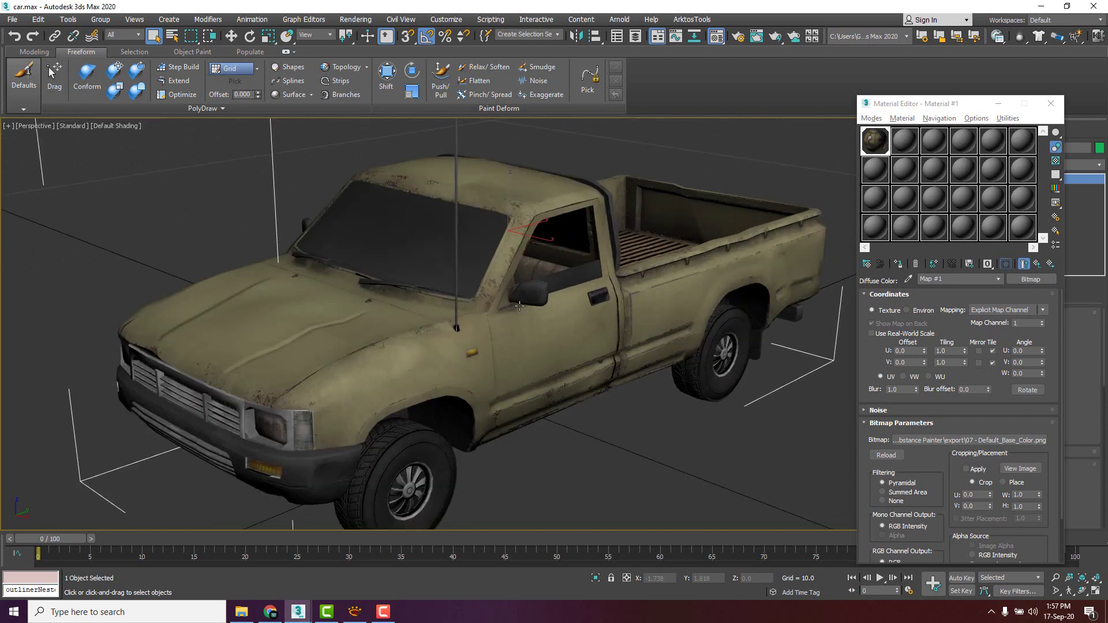
{"action": "middle_click_drag", "start_coordinate": [519, 306], "coordinate": [523, 295], "text": "alt"}
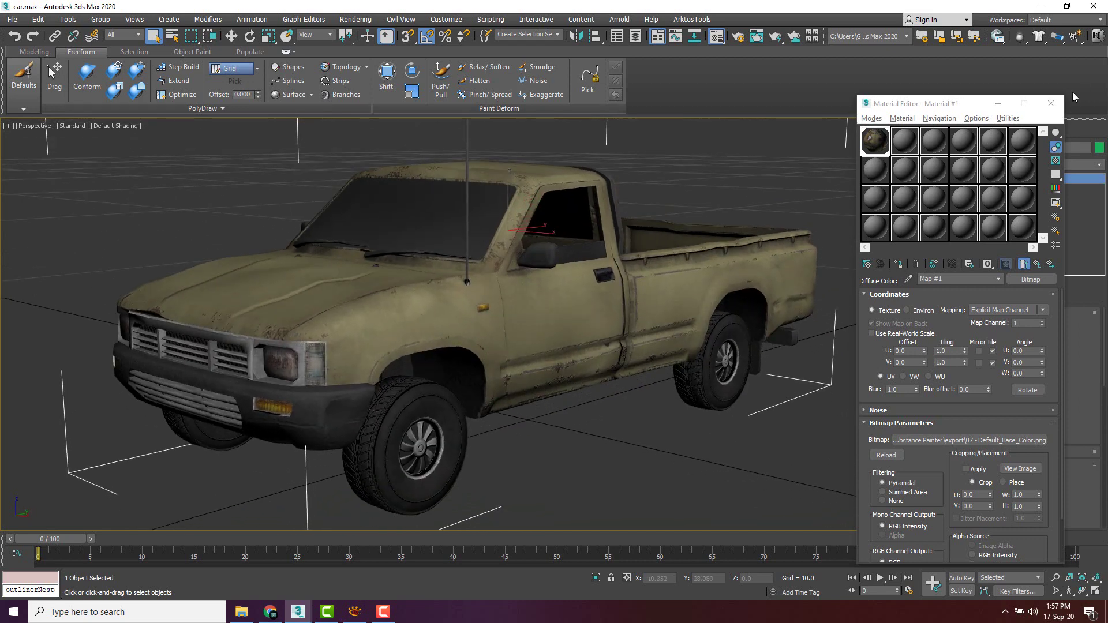
Close the Material Editor and add an Unwrap UVW modifier to the truck body.
{"action": "left_click", "coordinate": [1050, 104]}
{"action": "middle_click_drag", "start_coordinate": [577, 289], "coordinate": [647, 268], "text": "alt"}
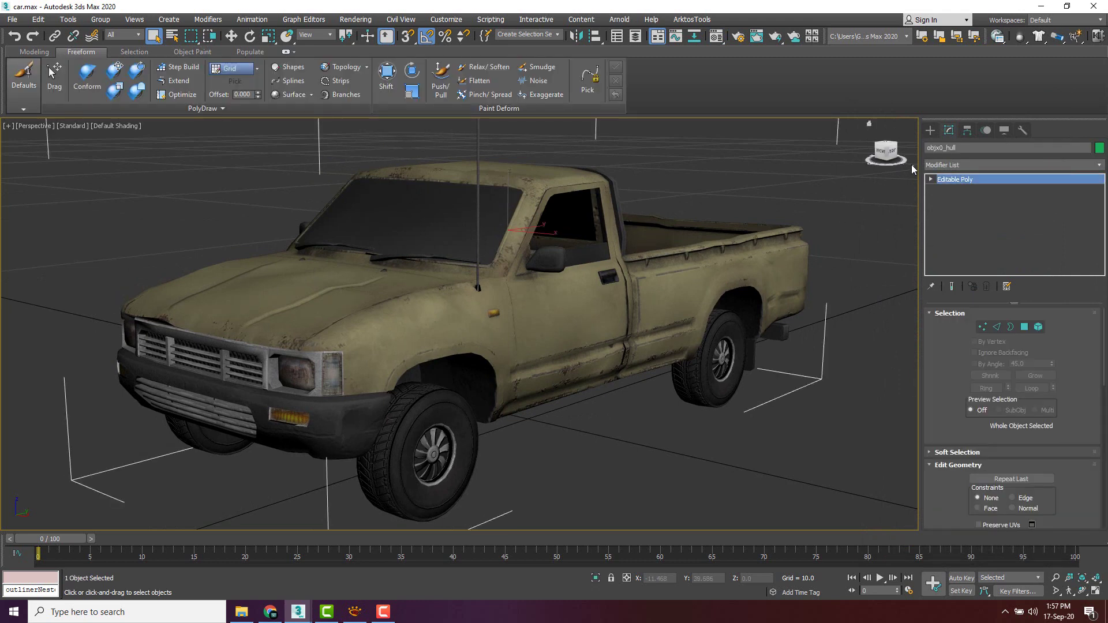
{"action": "left_click", "coordinate": [946, 168]}
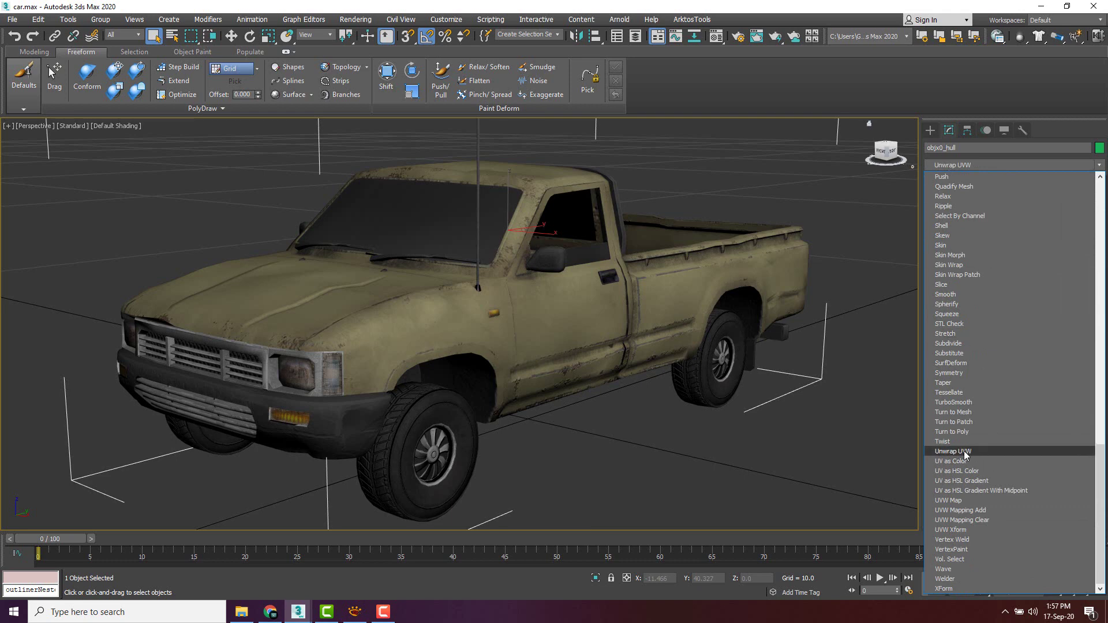
{"action": "left_click", "coordinate": [965, 453]}
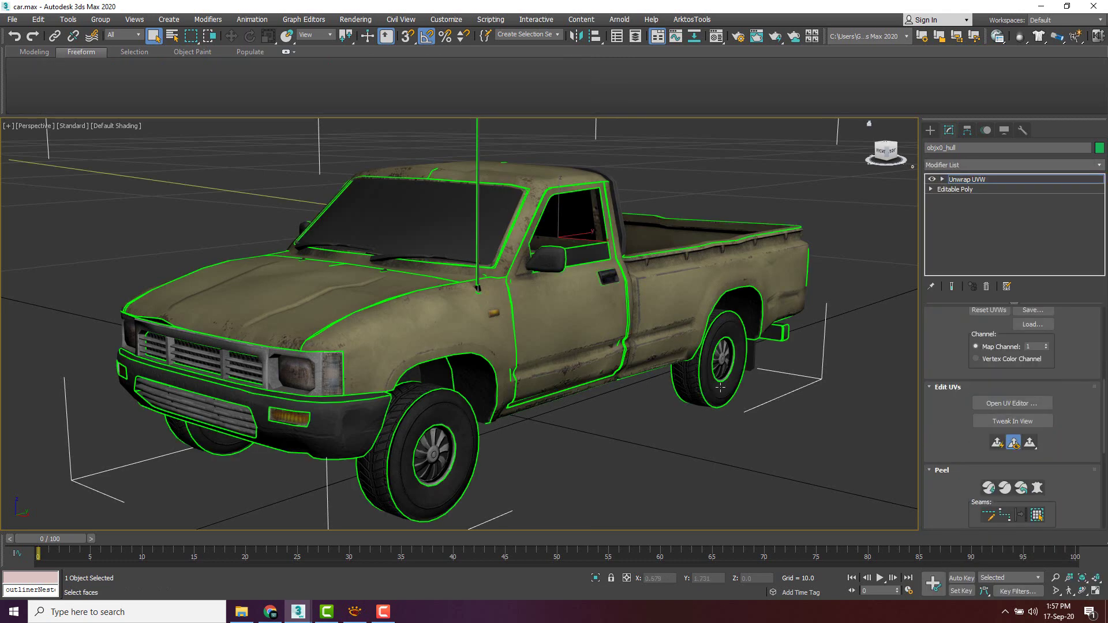
Open the UV Editor for the truck body and place its window beside the truck's front.
{"action": "left_click", "coordinate": [1005, 404]}
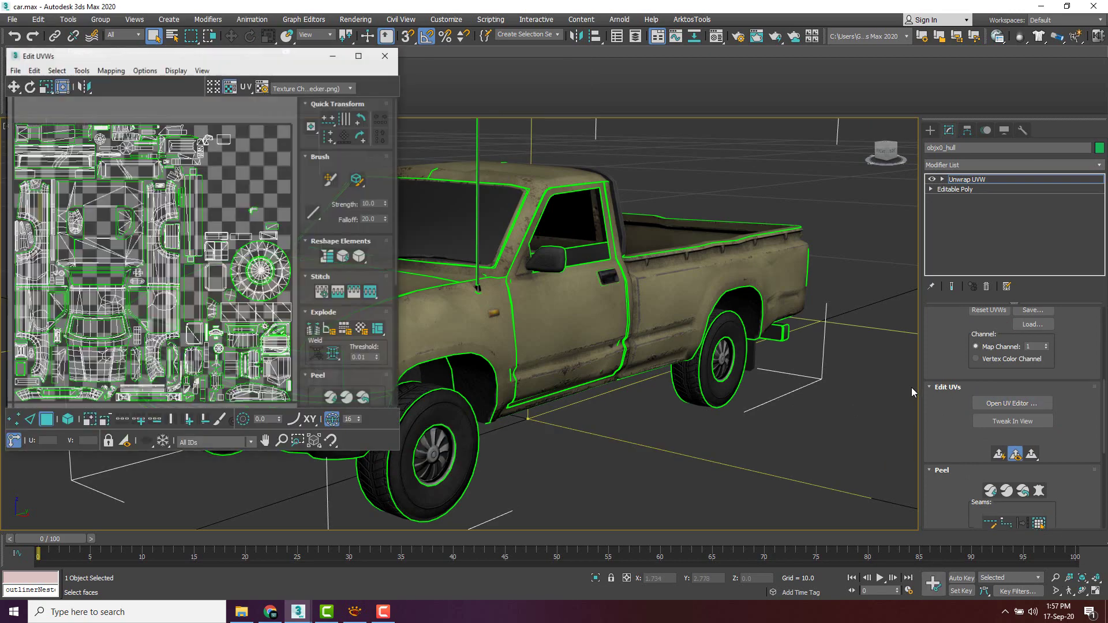
{"action": "left_click_drag", "start_coordinate": [209, 55], "coordinate": [820, 60]}
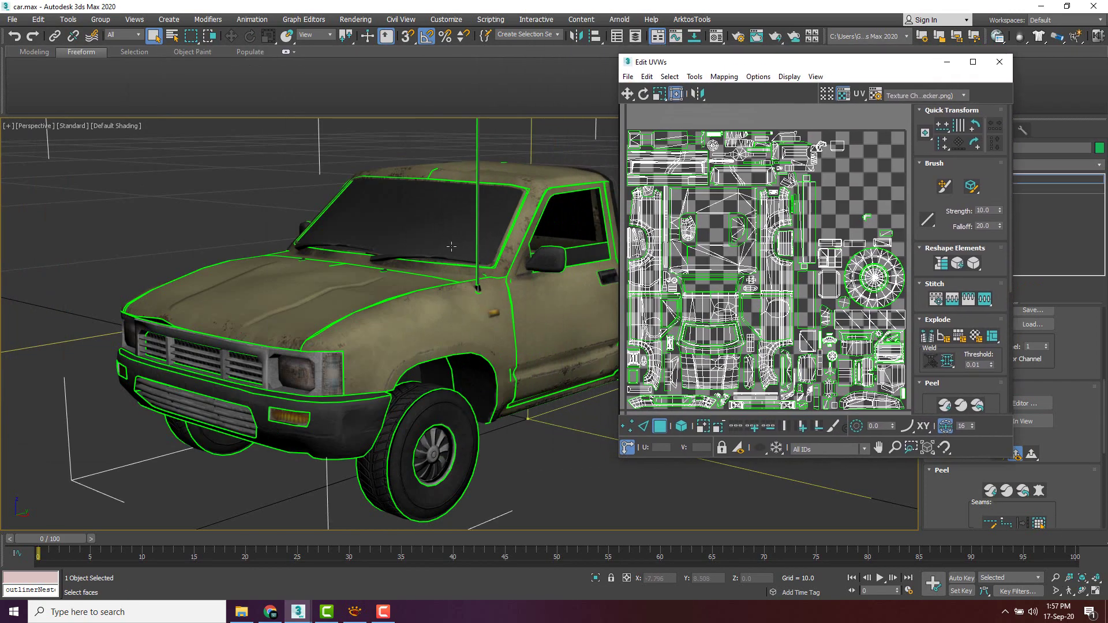
{"action": "mouse_move", "coordinate": [435, 249]}
{"action": "middle_mouse_down"}
{"action": "mouse_move", "coordinate": [386, 254]}
{"action": "mouse_move", "coordinate": [433, 258]}
{"action": "middle_mouse_up"}
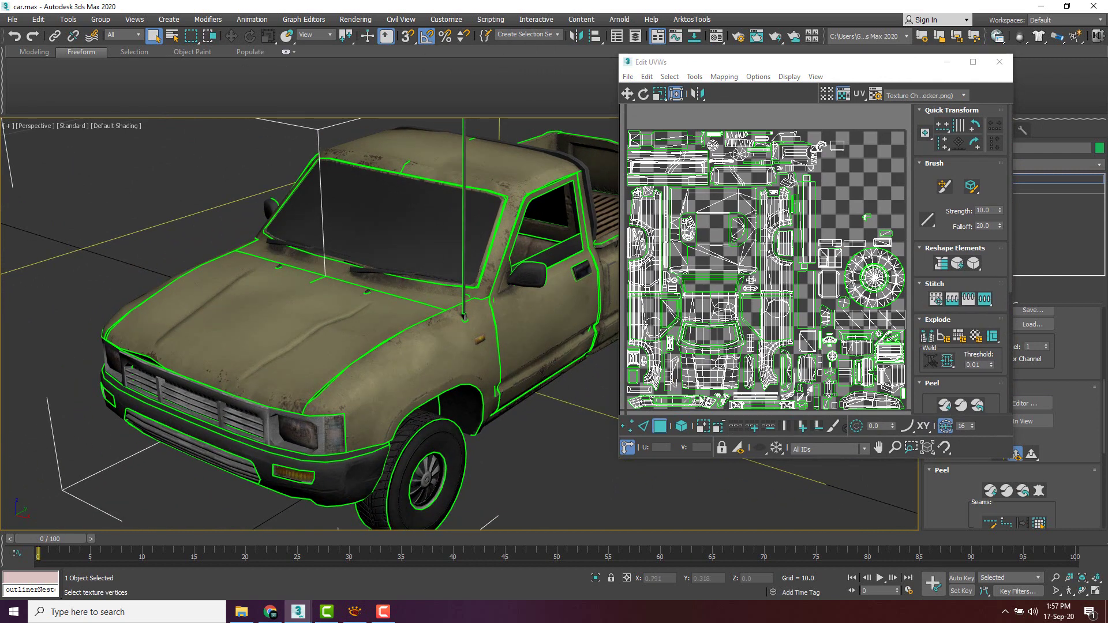
Enable element selection in the UV Editor and pick the hood and cab roof islands to compare them with the truck.
{"action": "left_click", "coordinate": [681, 427]}
{"action": "left_click", "coordinate": [352, 346]}
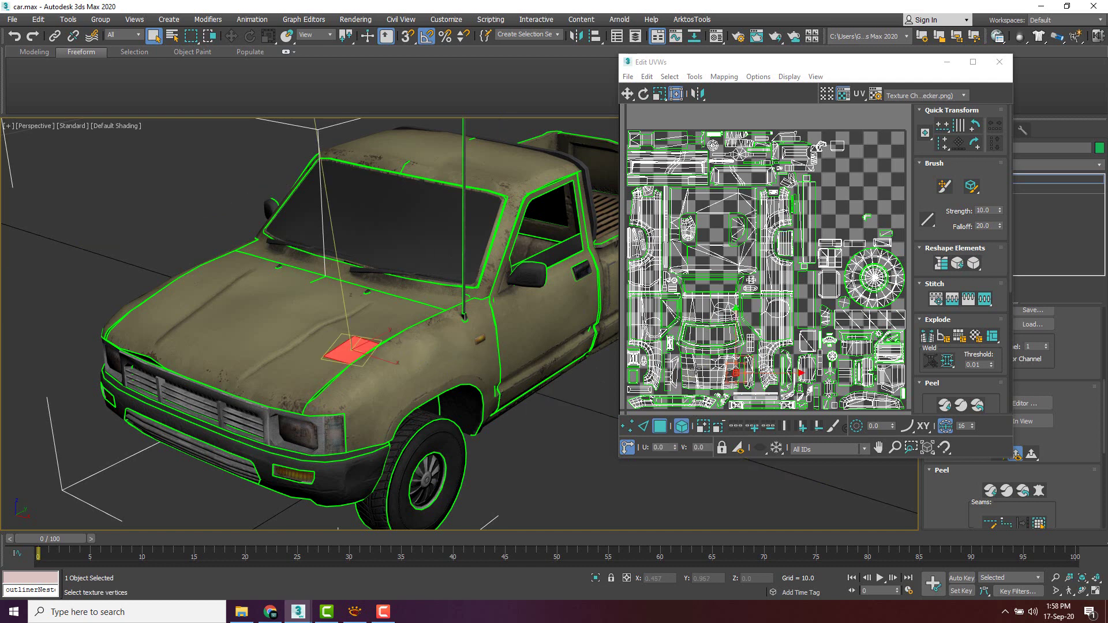
{"action": "left_click", "coordinate": [697, 372]}
{"action": "scroll", "coordinate": [488, 358], "scroll_direction": "up", "scroll_amount": 4}
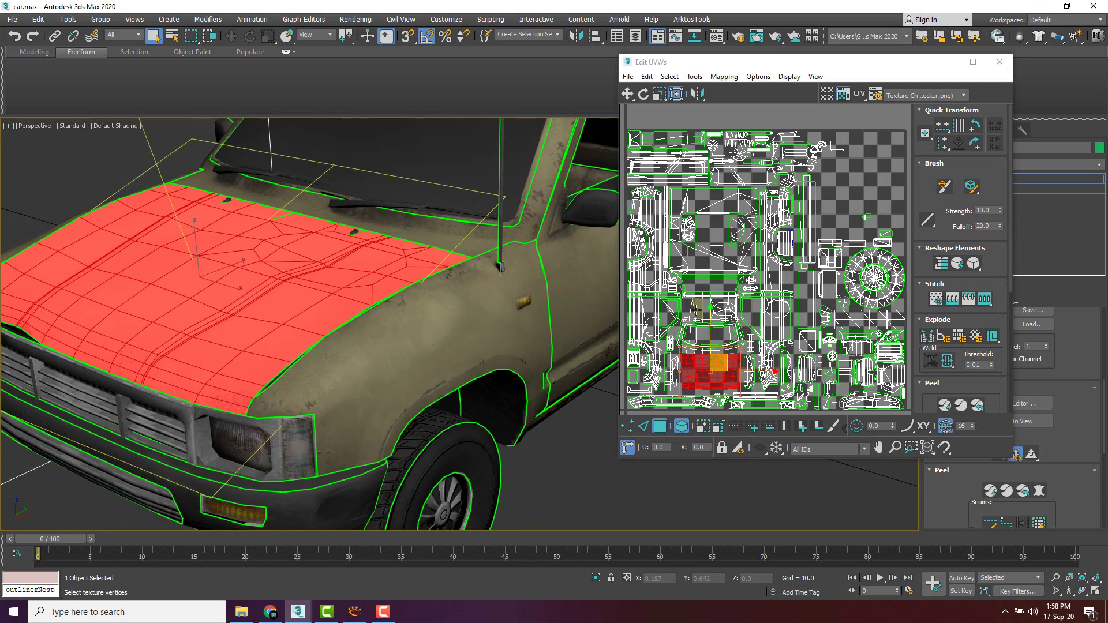
{"action": "left_click", "coordinate": [699, 312]}
{"action": "scroll", "coordinate": [439, 312], "scroll_direction": "down", "scroll_amount": 5}
{"action": "scroll", "coordinate": [489, 288], "scroll_direction": "up", "scroll_amount": 5}
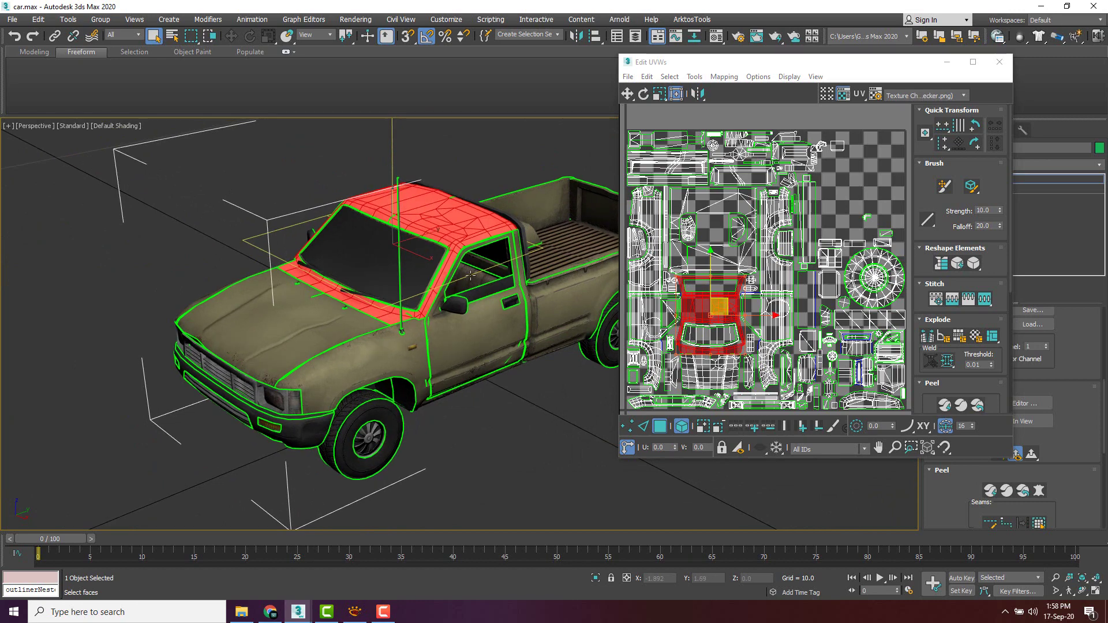
Select the UV islands of the door, the cargo bed's side panel and the wheel to examine their matching parts.
{"action": "left_click", "coordinate": [778, 302]}
{"action": "middle_click_drag", "start_coordinate": [577, 323], "coordinate": [465, 332], "text": "alt"}
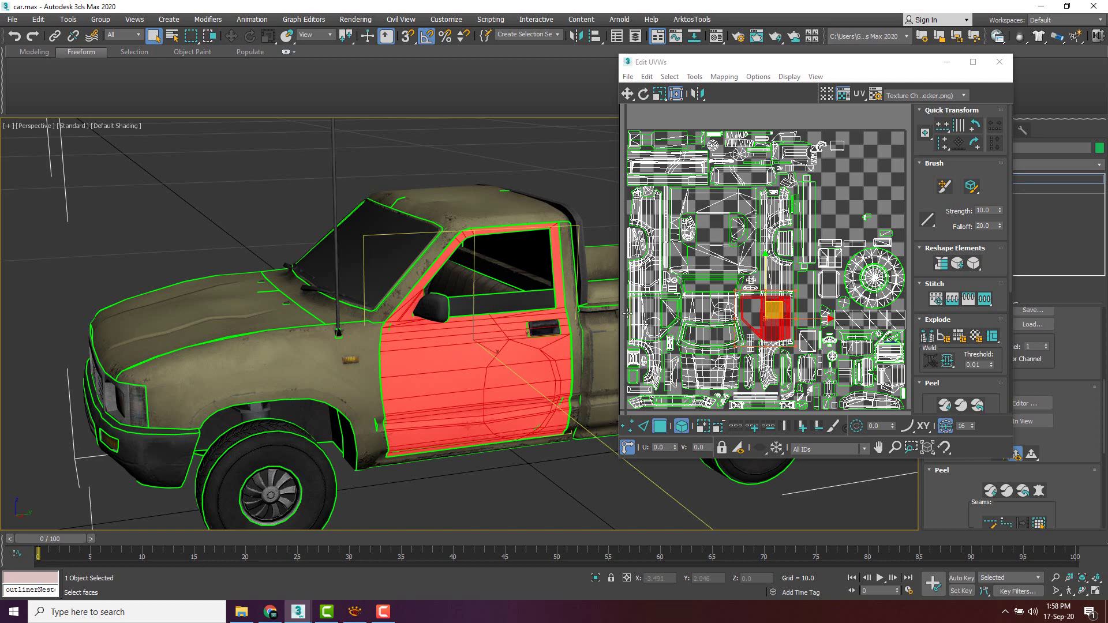
{"action": "left_click", "coordinate": [600, 324]}
{"action": "key", "text": "z"}
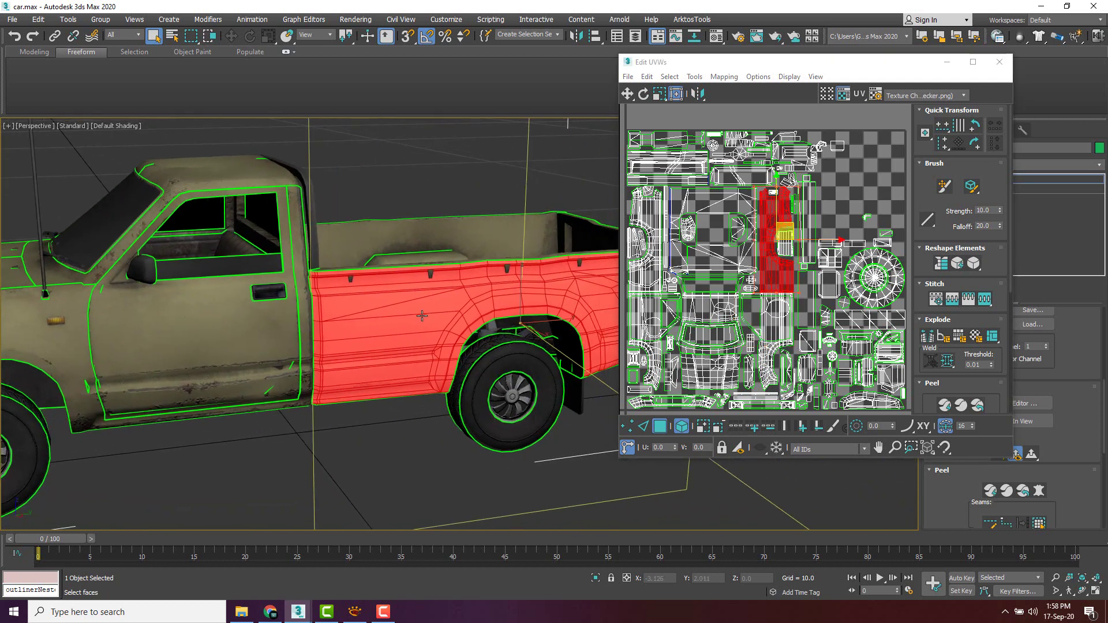
{"action": "left_click", "coordinate": [884, 294]}
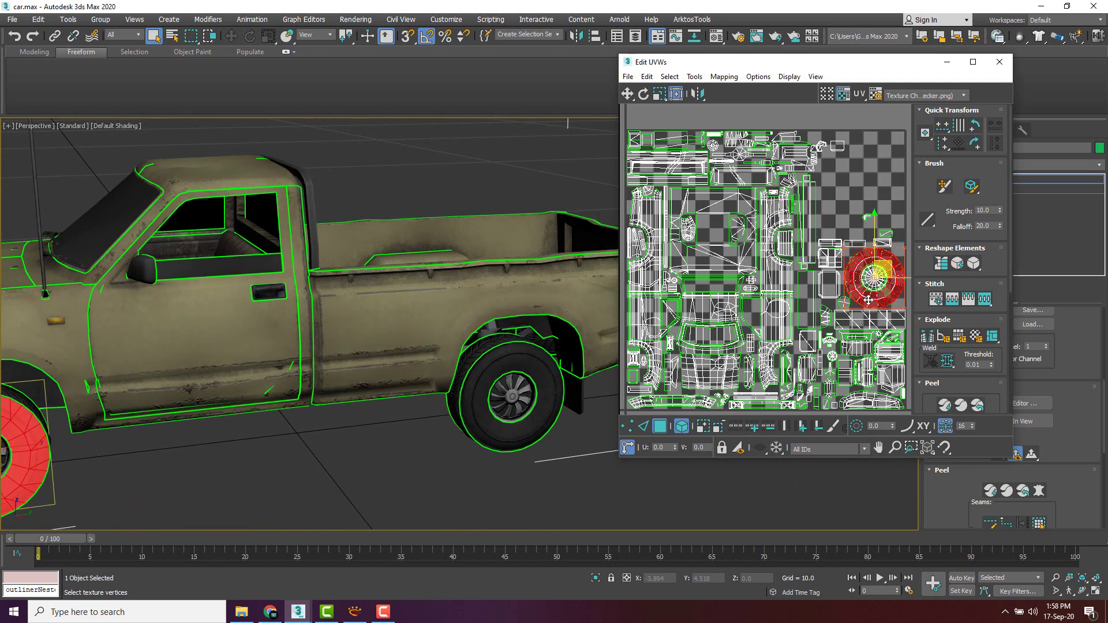
{"action": "middle_click_drag", "start_coordinate": [497, 352], "coordinate": [513, 335], "text": "alt"}
{"action": "scroll", "coordinate": [661, 183], "scroll_direction": "down", "scroll_amount": 3}
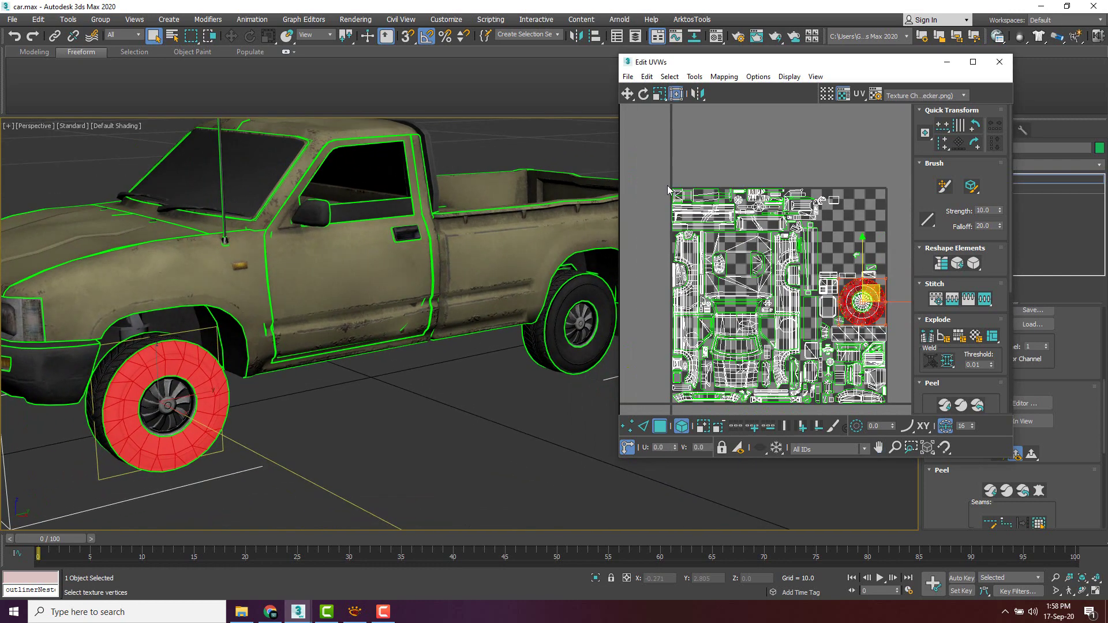
Marquee-select the whole UV layout of the truck, clear the selection and view the truck from another angle.
{"action": "middle_click_drag", "start_coordinate": [667, 186], "coordinate": [656, 148]}
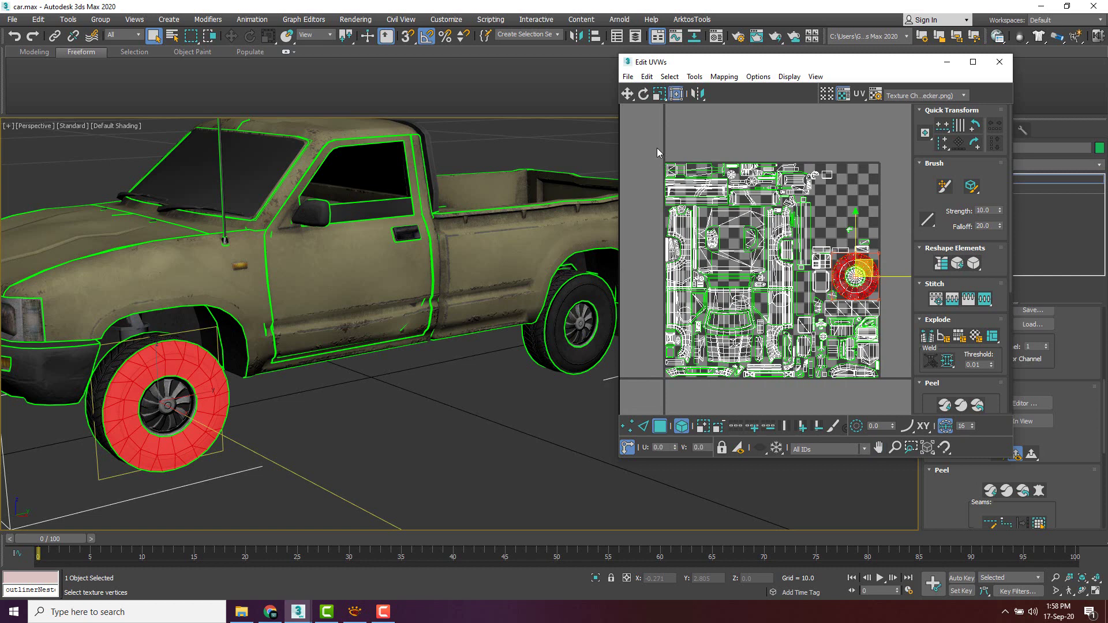
{"action": "left_click_drag", "start_coordinate": [653, 141], "coordinate": [891, 391]}
{"action": "left_click", "coordinate": [645, 152]}
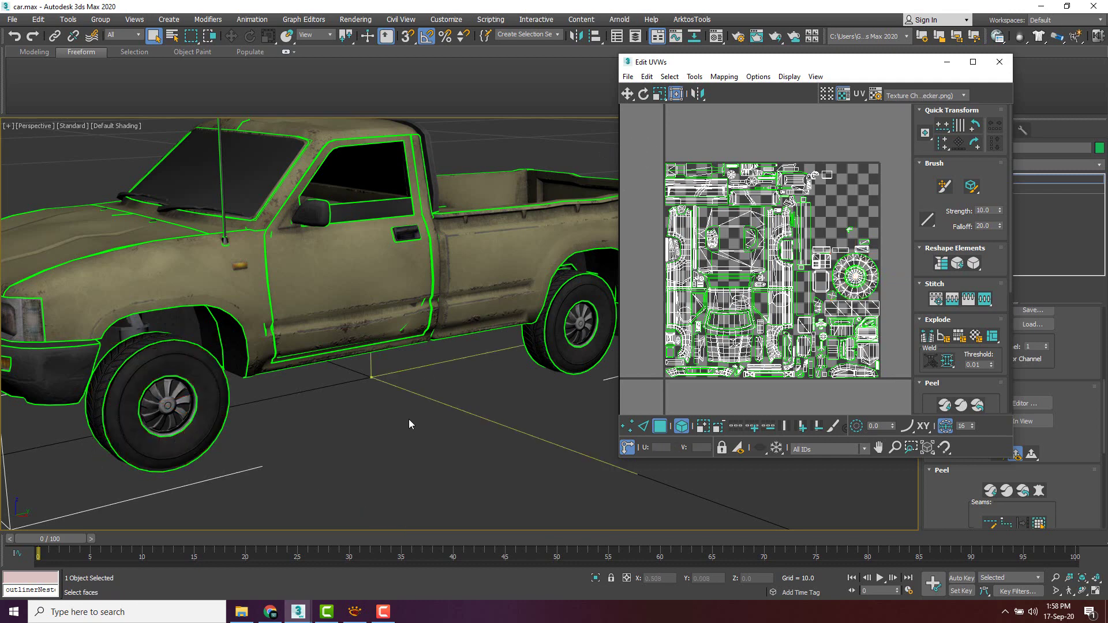
{"action": "middle_click_drag", "start_coordinate": [322, 407], "coordinate": [404, 427], "text": "alt"}
Return to the sofa.max scene and display the seat cushion shaded without its polygon edges.
{"action": "left_click", "coordinate": [354, 614]}
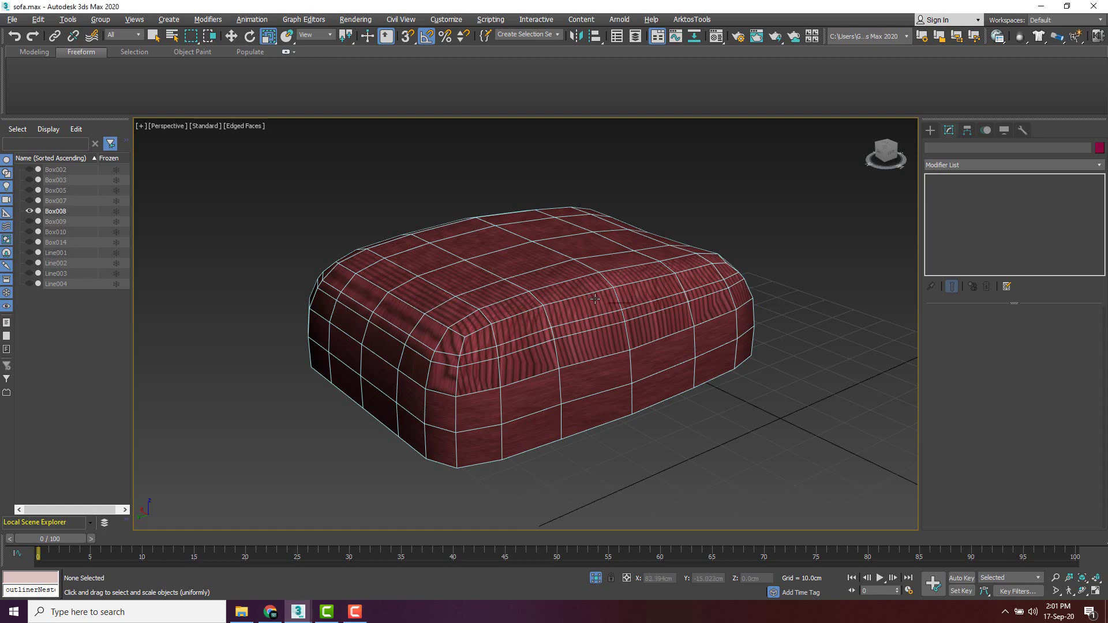
{"action": "middle_click_drag", "start_coordinate": [664, 375], "coordinate": [700, 411], "text": "alt"}
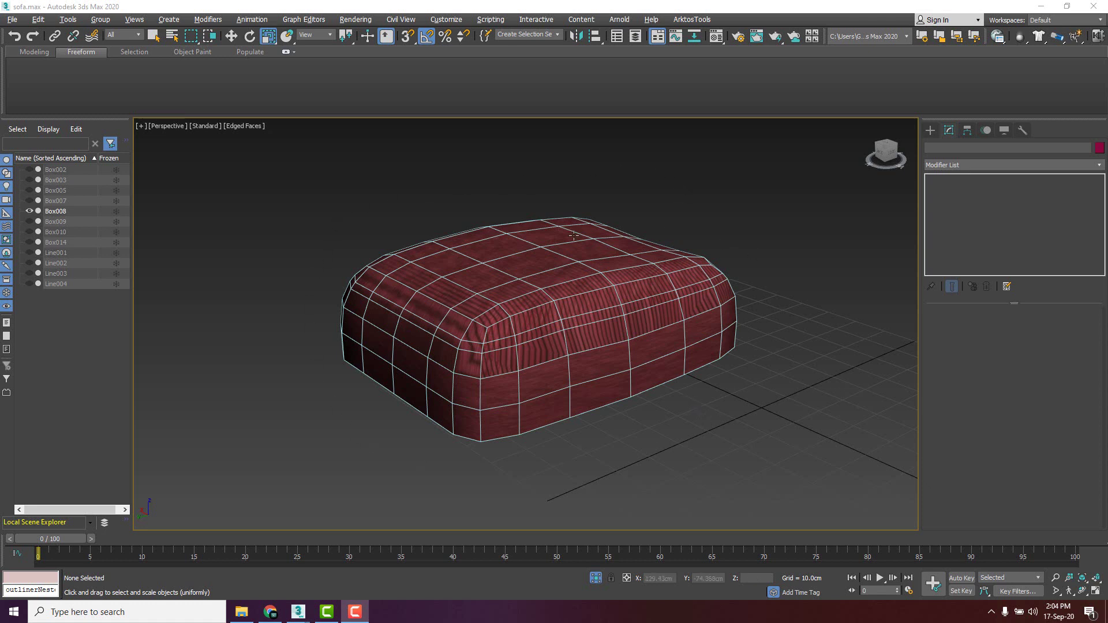
{"action": "left_click", "coordinate": [739, 196]}
{"action": "key", "text": "F4"}
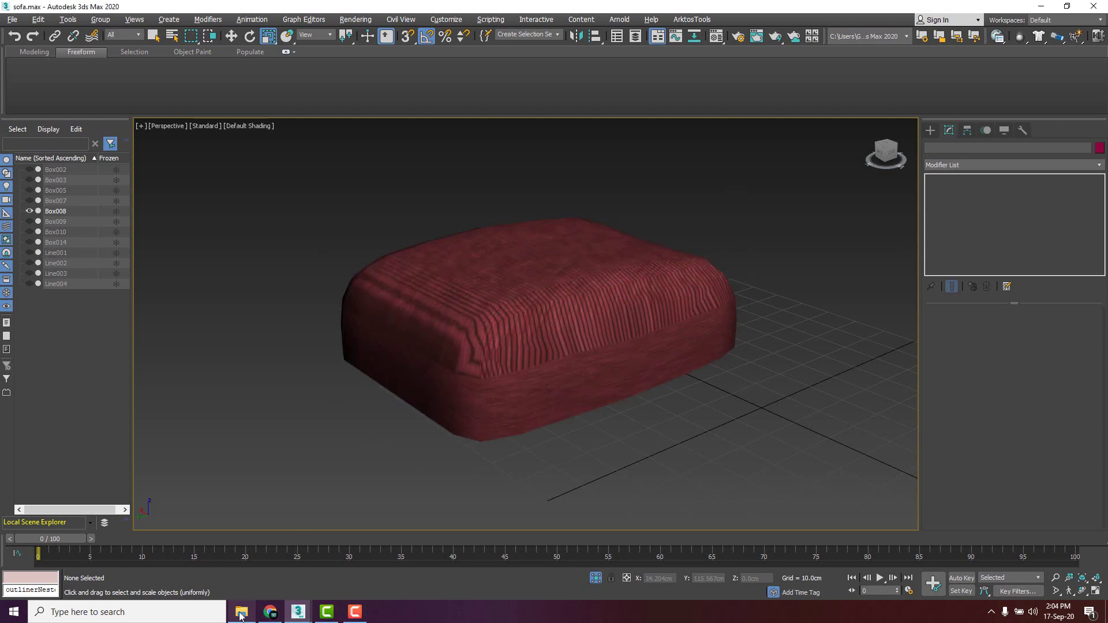
Apply the Fabric026_2K_Color image from File Explorer to the seat cushion and minimize the folder window.
{"action": "left_click", "coordinate": [241, 612]}
{"action": "left_click_drag", "start_coordinate": [597, 196], "coordinate": [824, 179]}
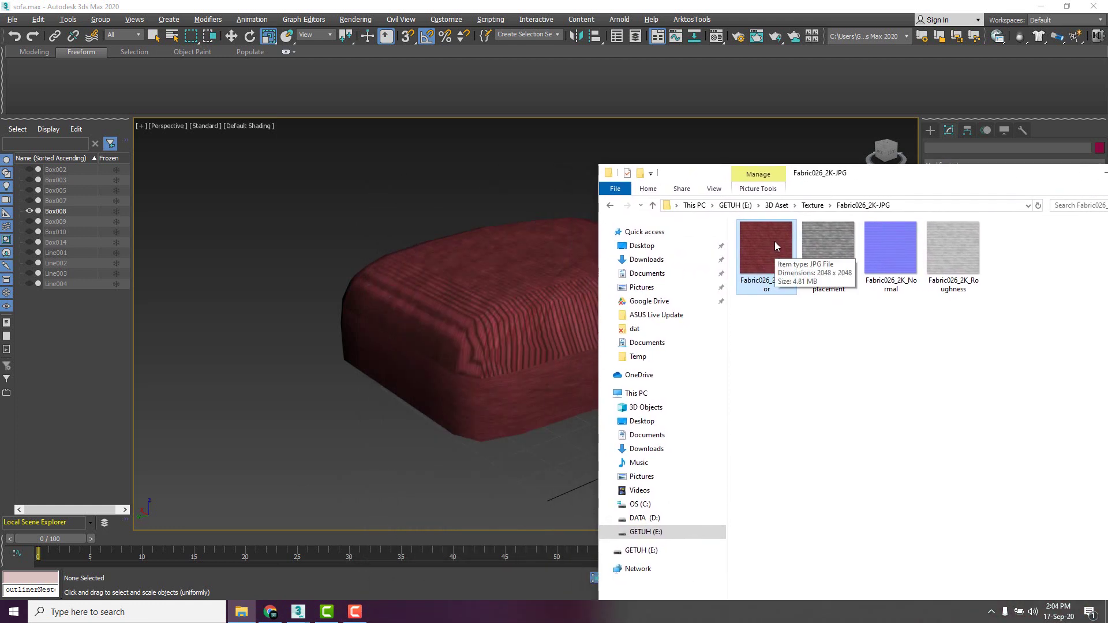
{"action": "left_click_drag", "start_coordinate": [775, 241], "coordinate": [532, 357]}
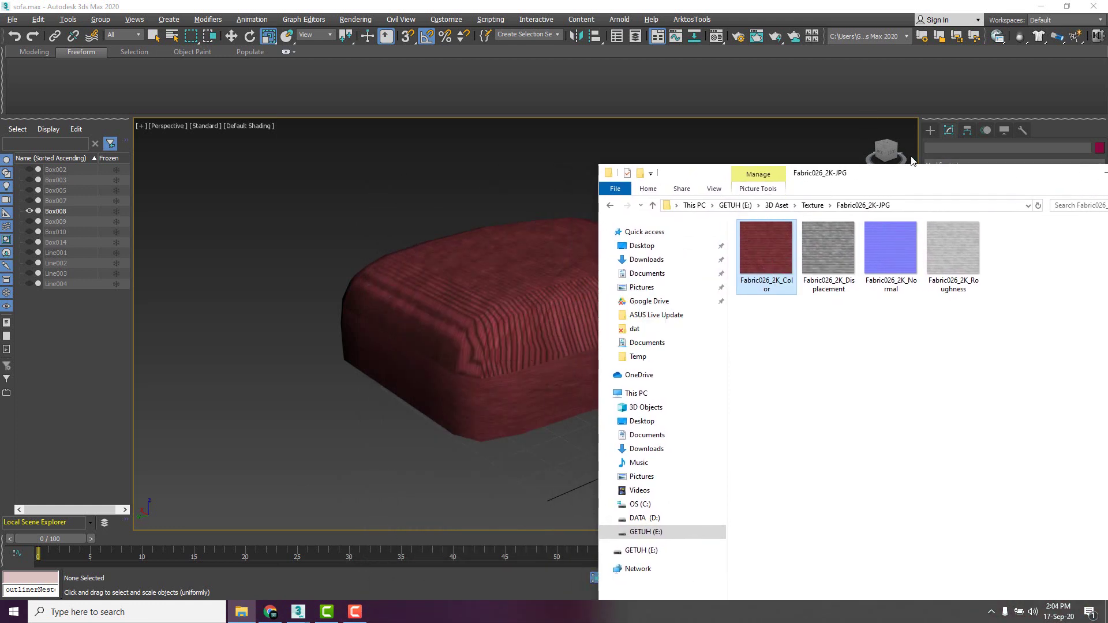
{"action": "left_click_drag", "start_coordinate": [933, 169], "coordinate": [670, 236]}
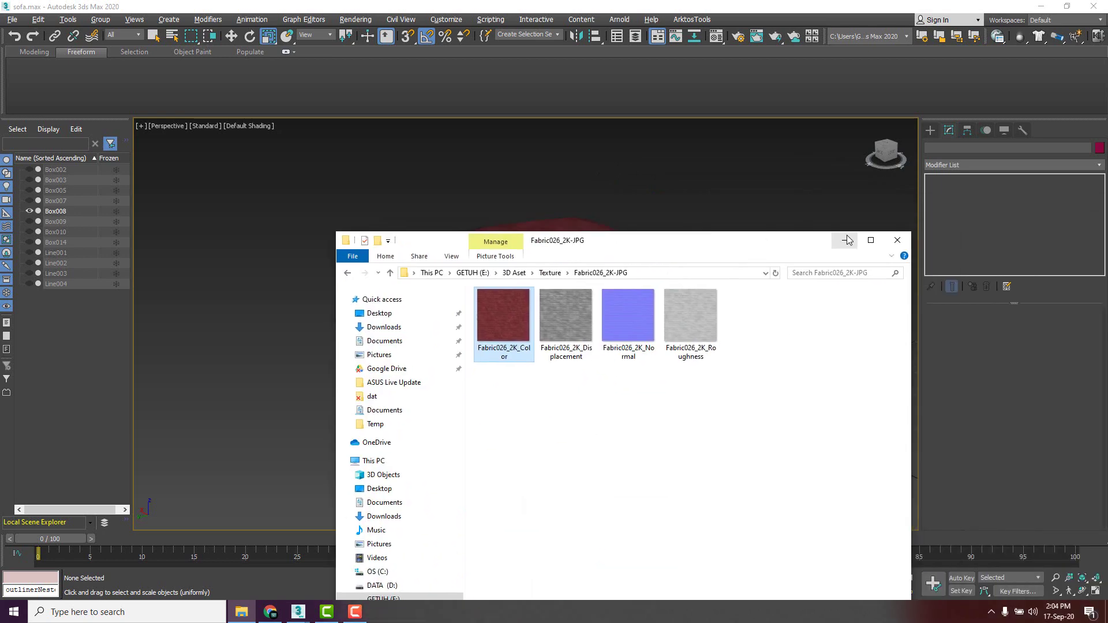
{"action": "left_click", "coordinate": [848, 240]}
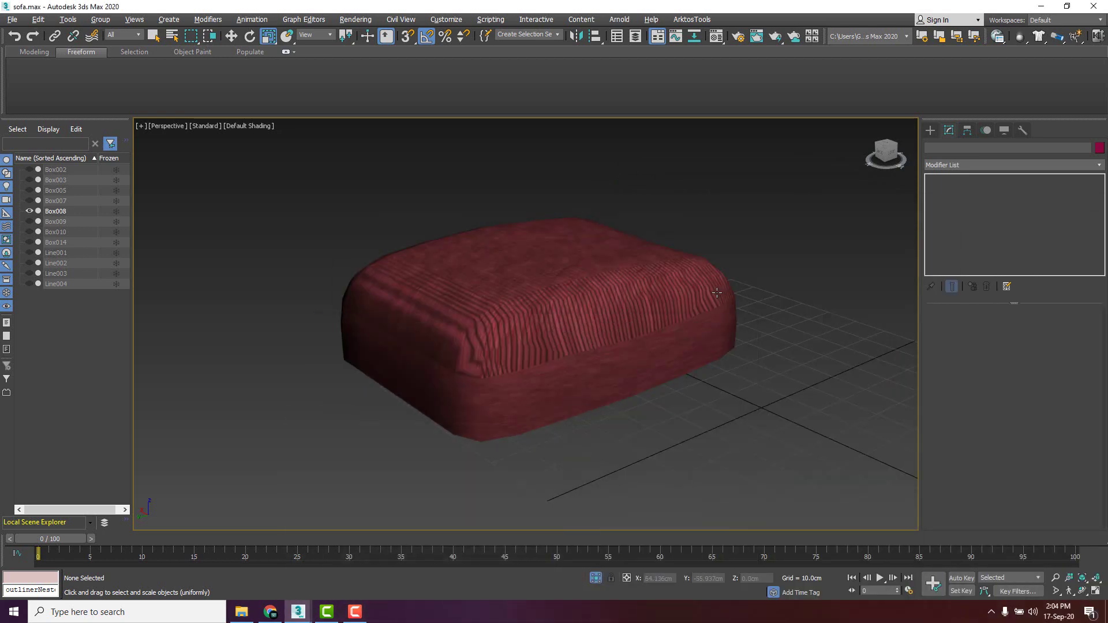
Select the seat cushion and activate the Move tool, keeping the cushion selected.
{"action": "left_click", "coordinate": [674, 281]}
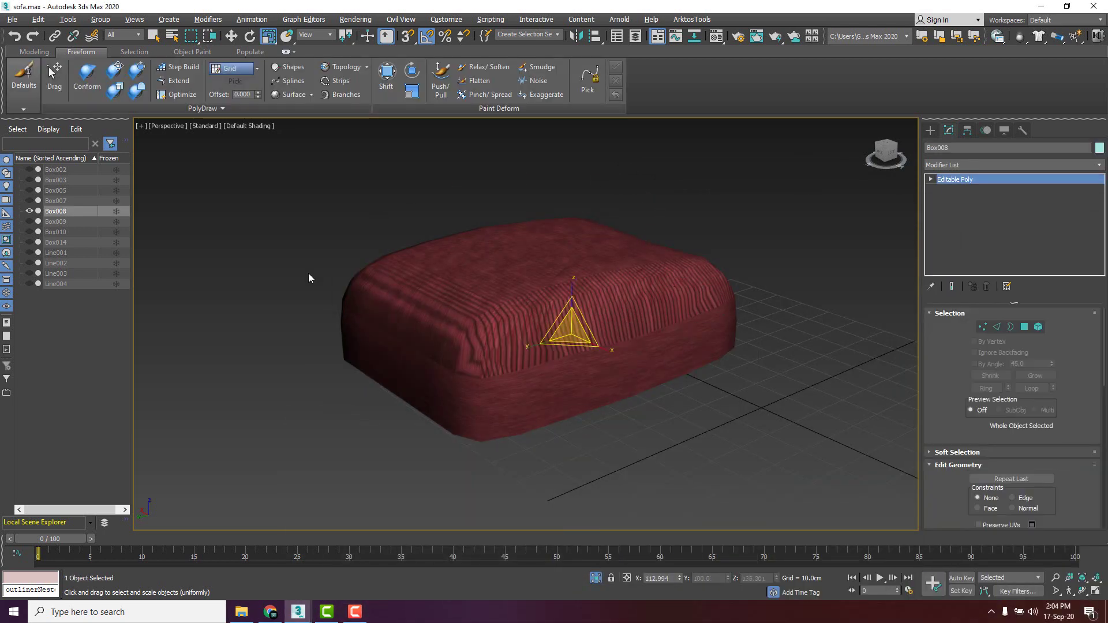
{"action": "middle_click_drag", "start_coordinate": [793, 194], "coordinate": [763, 188]}
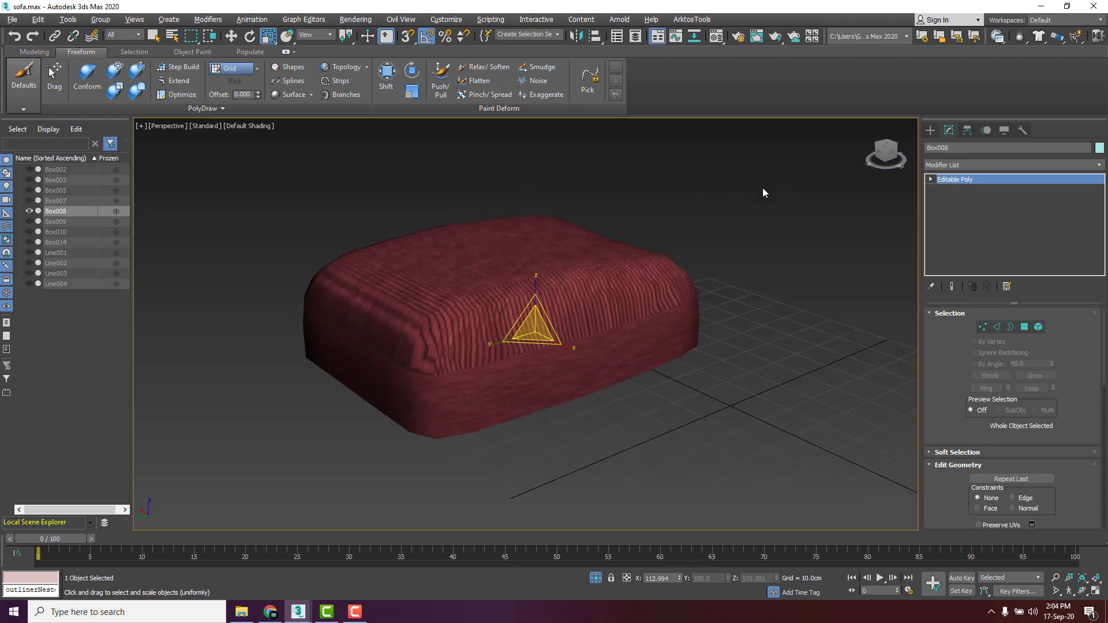
{"action": "left_click", "coordinate": [763, 188]}
{"action": "left_click", "coordinate": [626, 307]}
{"action": "key", "text": "w"}
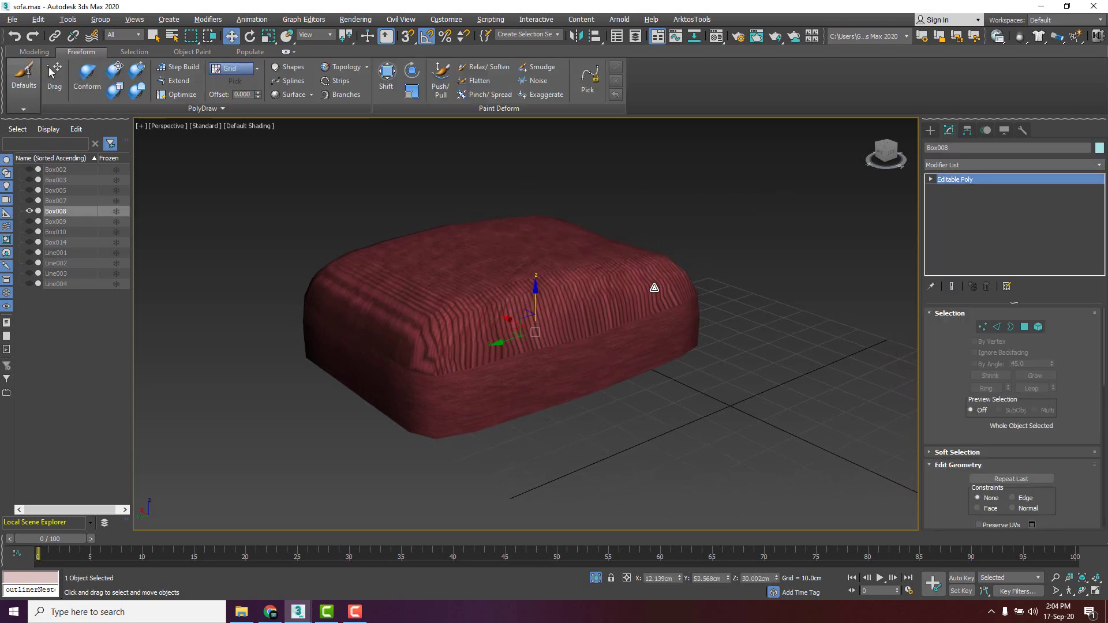
{"action": "left_click", "coordinate": [753, 241]}
{"action": "key", "text": "ctrl+z"}
Add an Unwrap UVW modifier to the seat cushion and enter its polygon level.
{"action": "key", "text": "F4"}
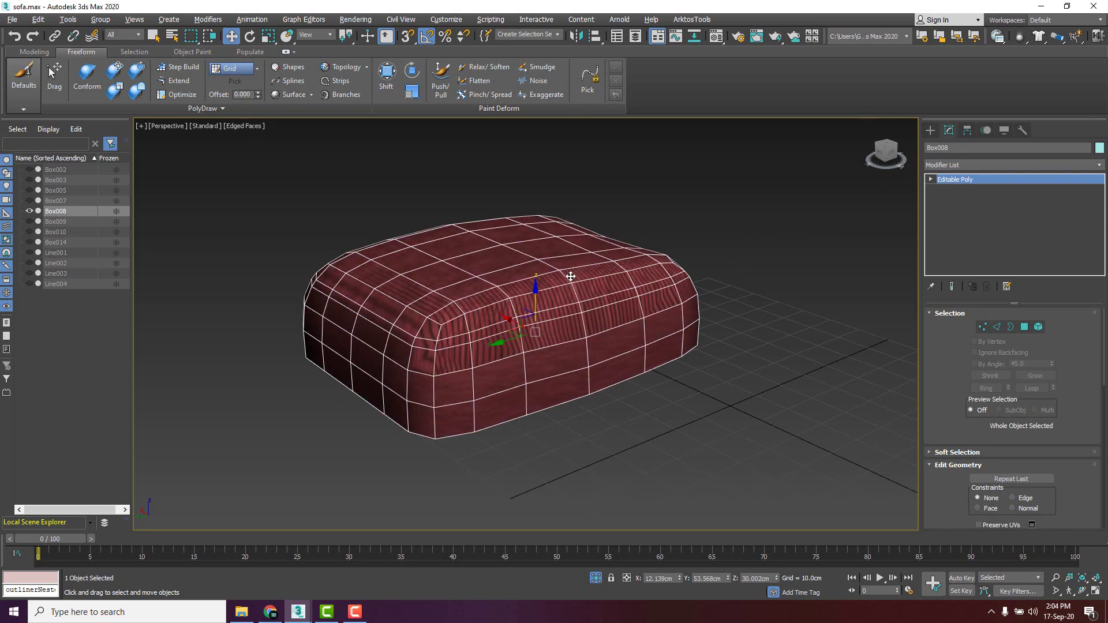
{"action": "key", "text": "F4"}
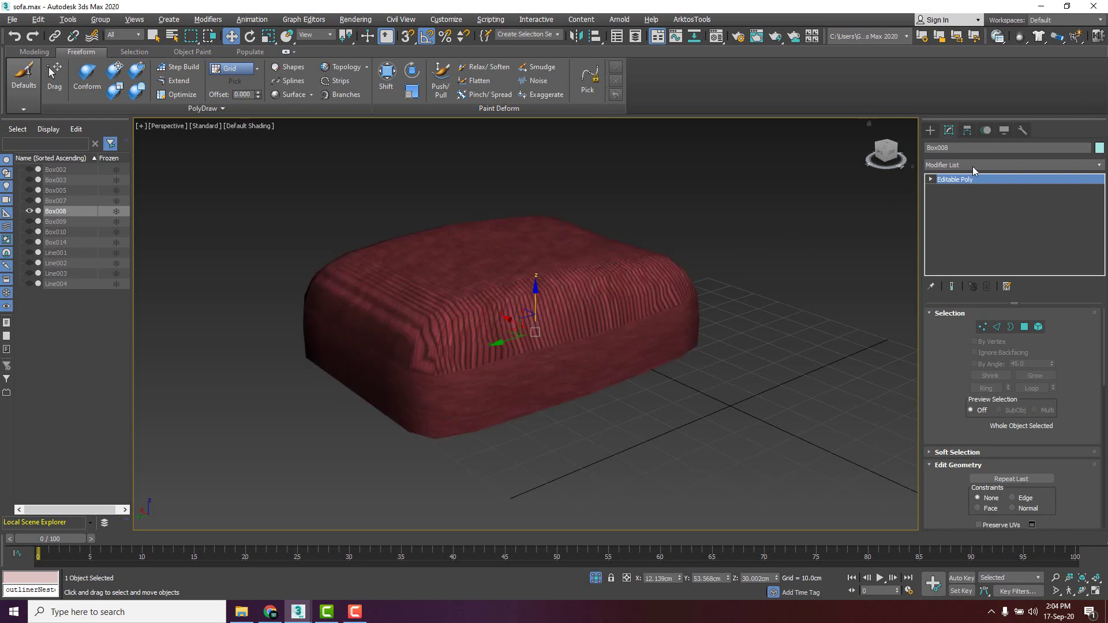
{"action": "left_click", "coordinate": [973, 167]}
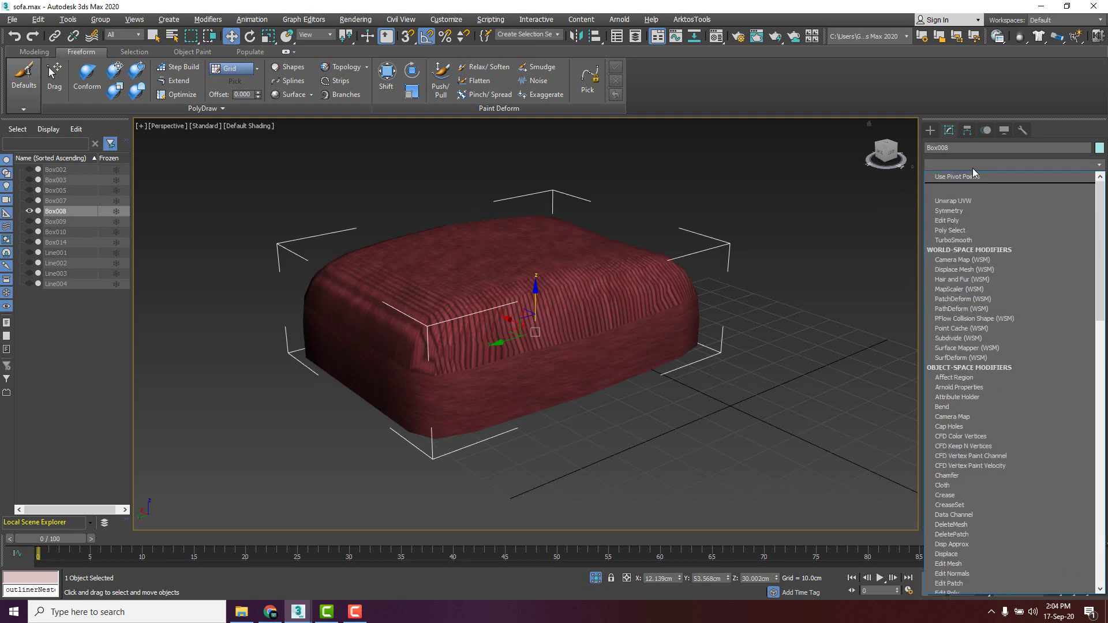
{"action": "left_click", "coordinate": [940, 201]}
{"action": "key", "text": "3"}
{"action": "middle_click_drag", "start_coordinate": [594, 277], "coordinate": [432, 377], "text": "alt"}
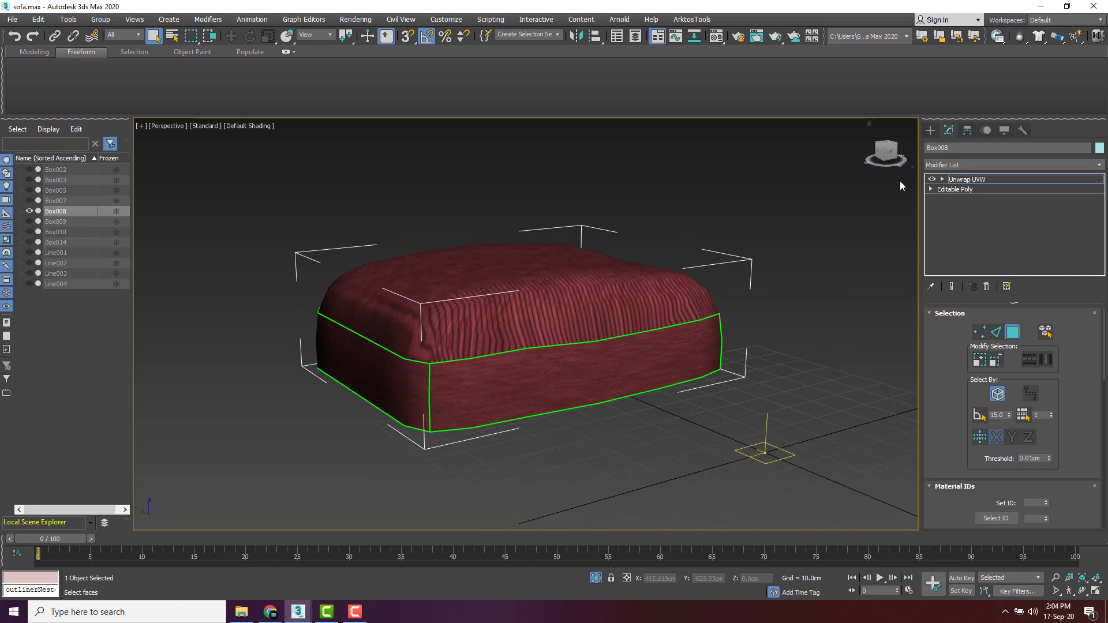
Open the UV editor for the cushion and place its window beside the model.
{"action": "scroll", "coordinate": [952, 397], "scroll_direction": "down", "scroll_amount": 3}
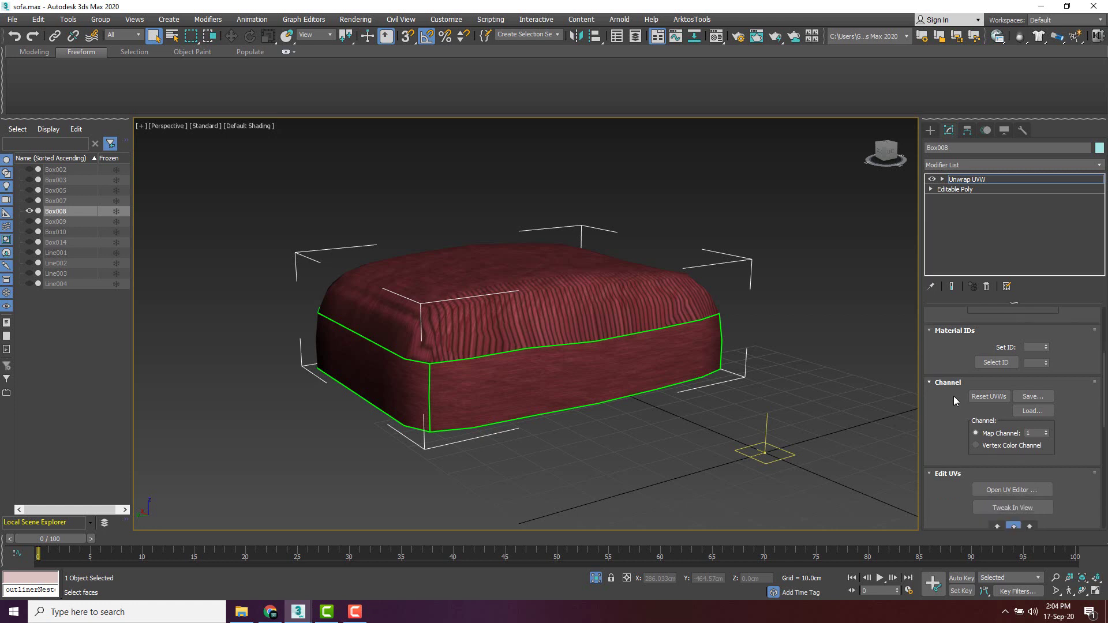
{"action": "left_click", "coordinate": [1016, 489]}
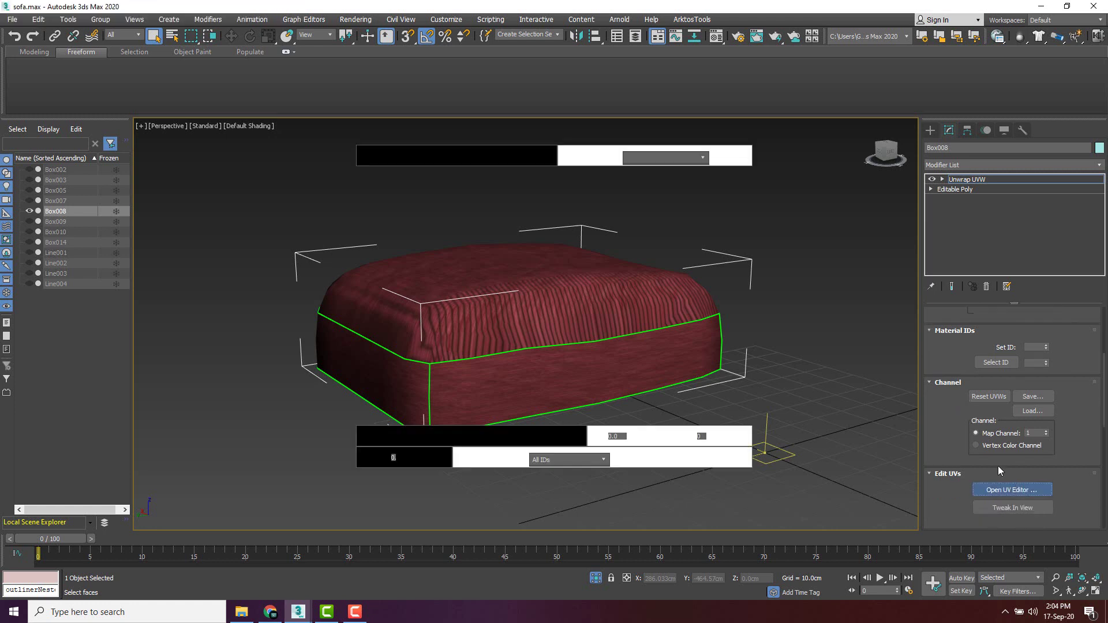
{"action": "left_click_drag", "start_coordinate": [202, 61], "coordinate": [736, 128]}
{"action": "scroll", "coordinate": [698, 242], "scroll_direction": "down", "scroll_amount": 5}
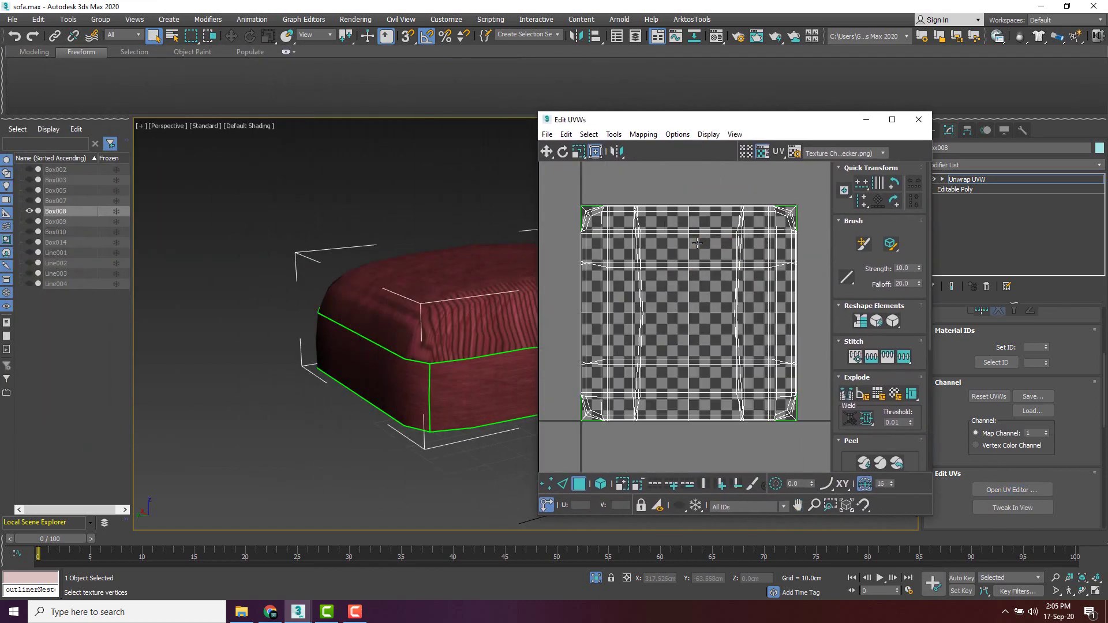
{"action": "scroll", "coordinate": [697, 242], "scroll_direction": "up", "scroll_amount": 2}
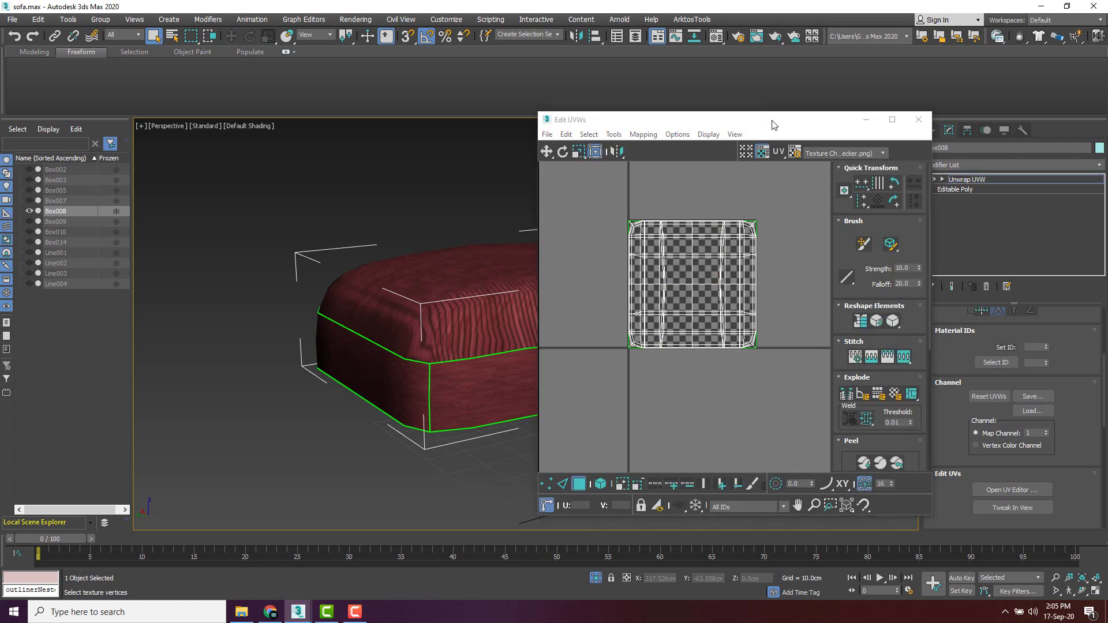
{"action": "left_click_drag", "start_coordinate": [774, 125], "coordinate": [792, 118]}
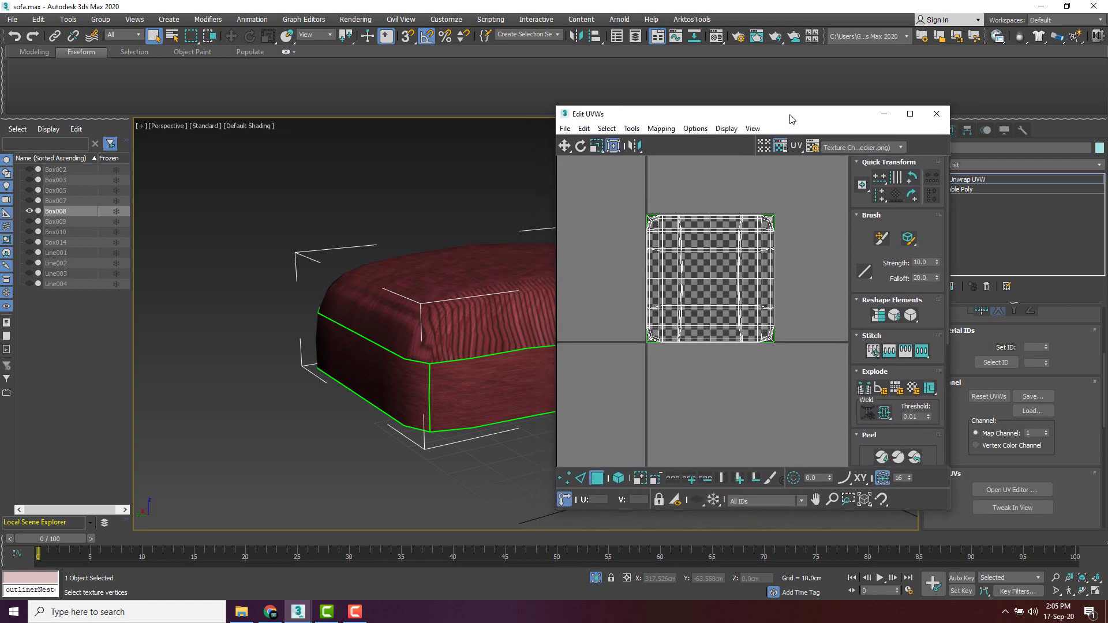
Try the vertex, edge and polygon selection levels on the cushion's UV layout.
{"action": "left_click", "coordinate": [564, 479]}
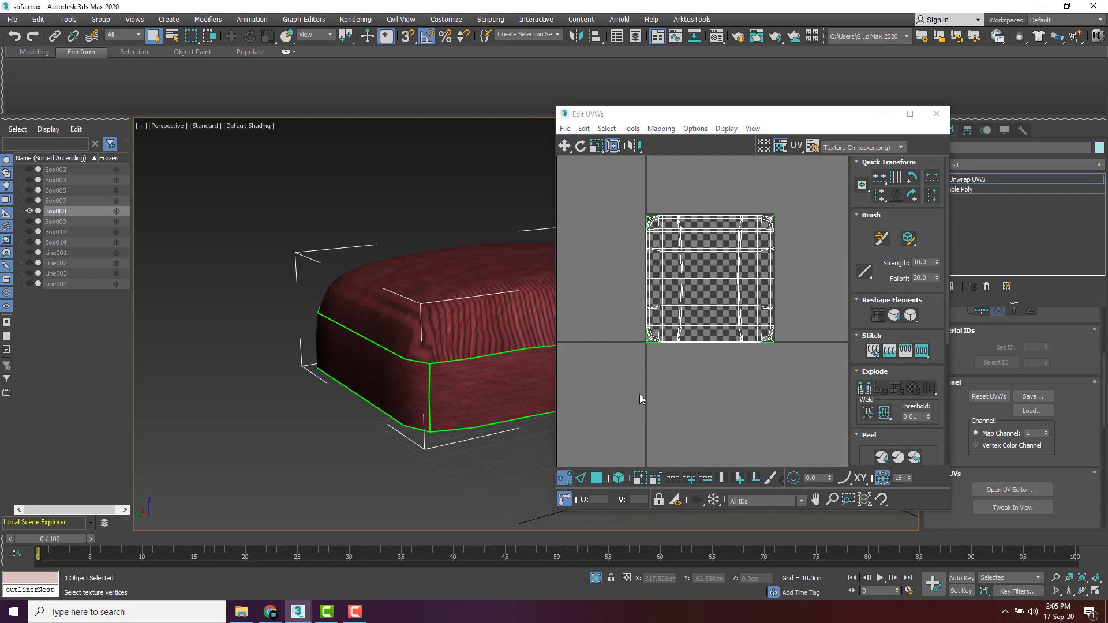
{"action": "left_click", "coordinate": [655, 324]}
{"action": "left_click", "coordinate": [581, 479]}
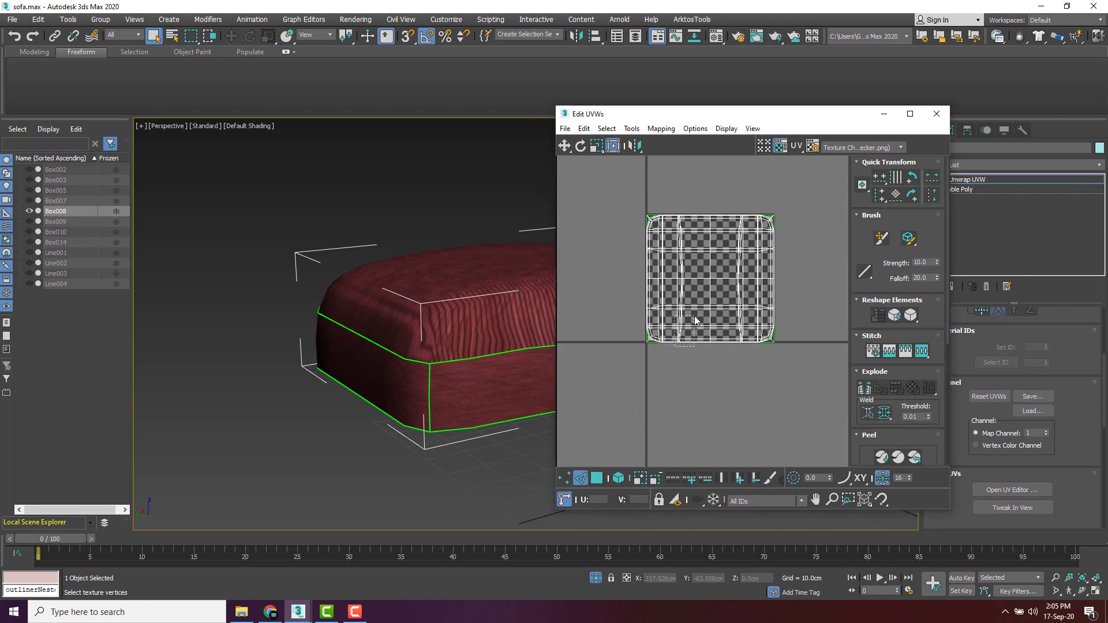
{"action": "left_click", "coordinate": [597, 478]}
{"action": "left_click", "coordinate": [693, 312]}
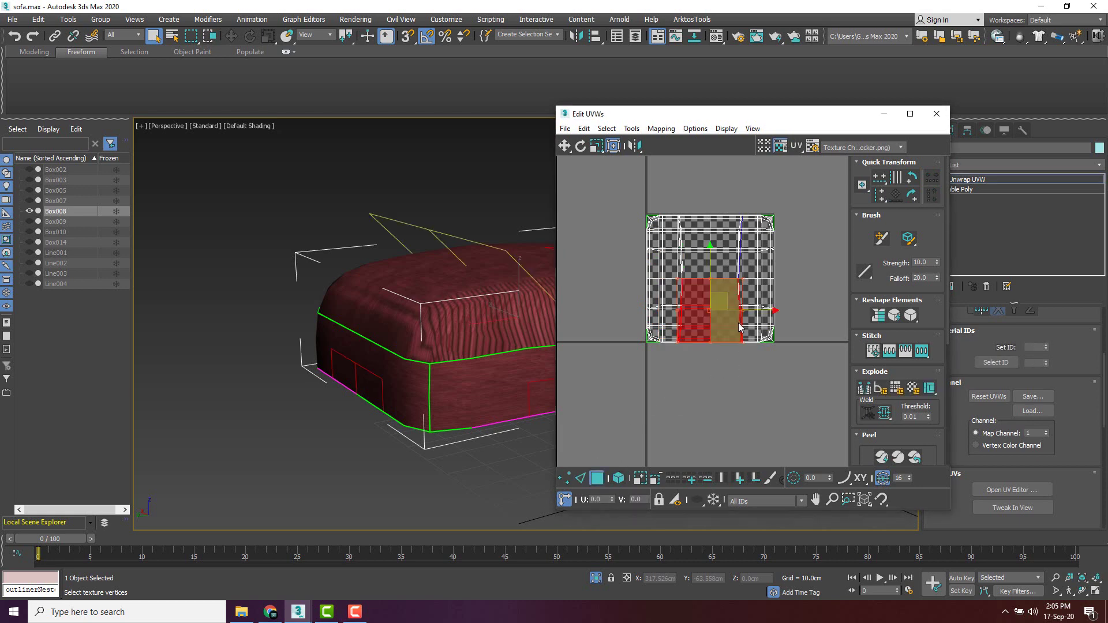
Enable selection by element, marquee-select the cushion's entire UV layout and show the selected faces as outlines only.
{"action": "left_click", "coordinate": [618, 478]}
{"action": "left_click", "coordinate": [688, 328]}
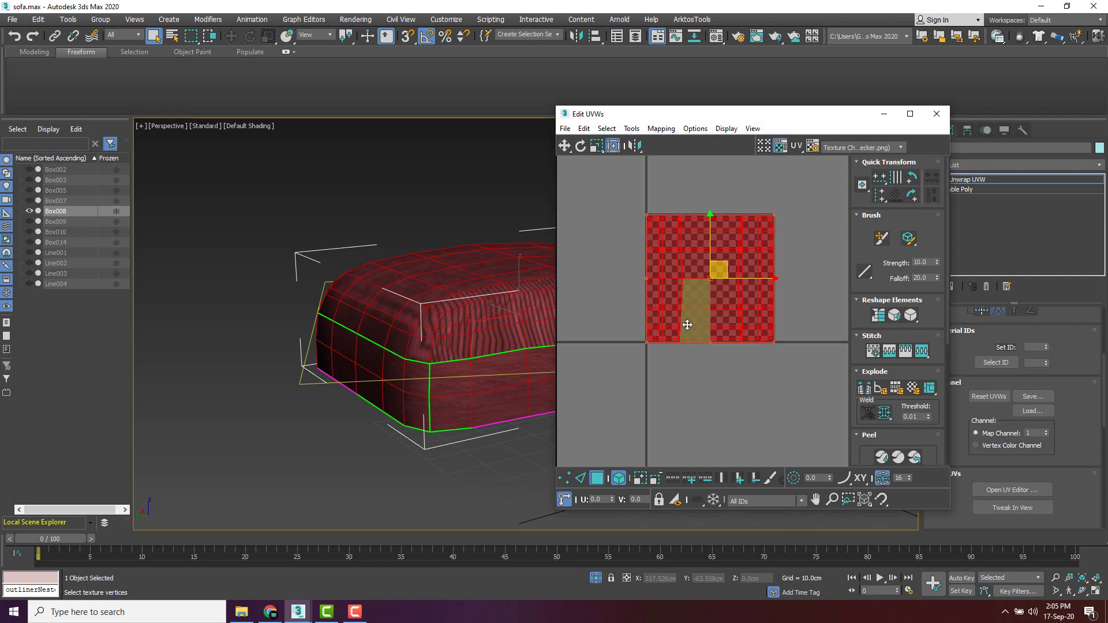
{"action": "left_click", "coordinate": [645, 434]}
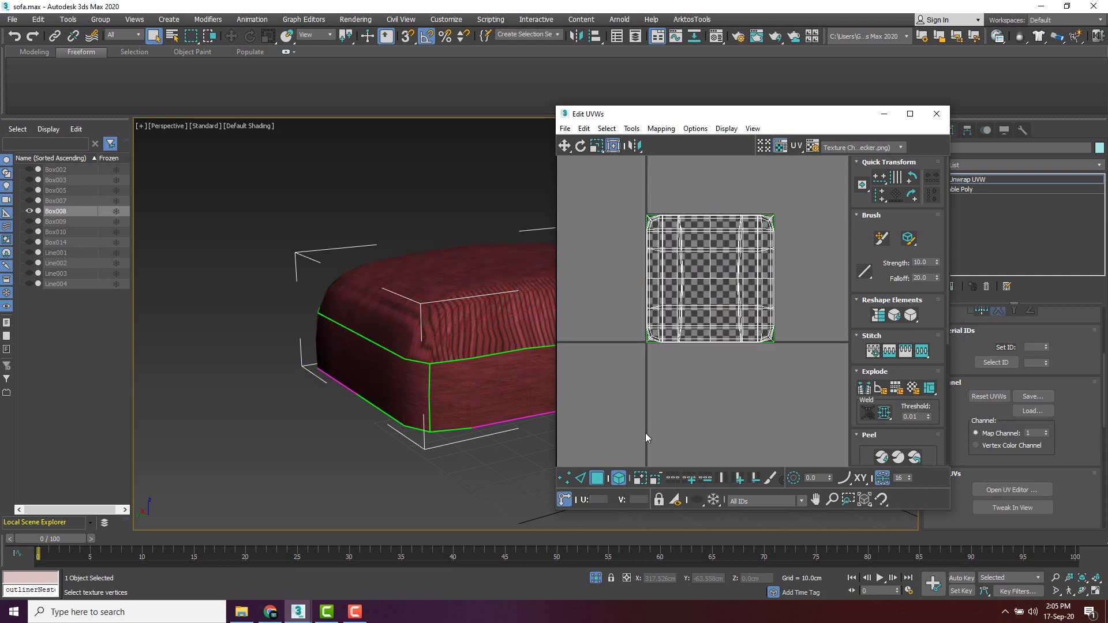
{"action": "left_click", "coordinate": [704, 323]}
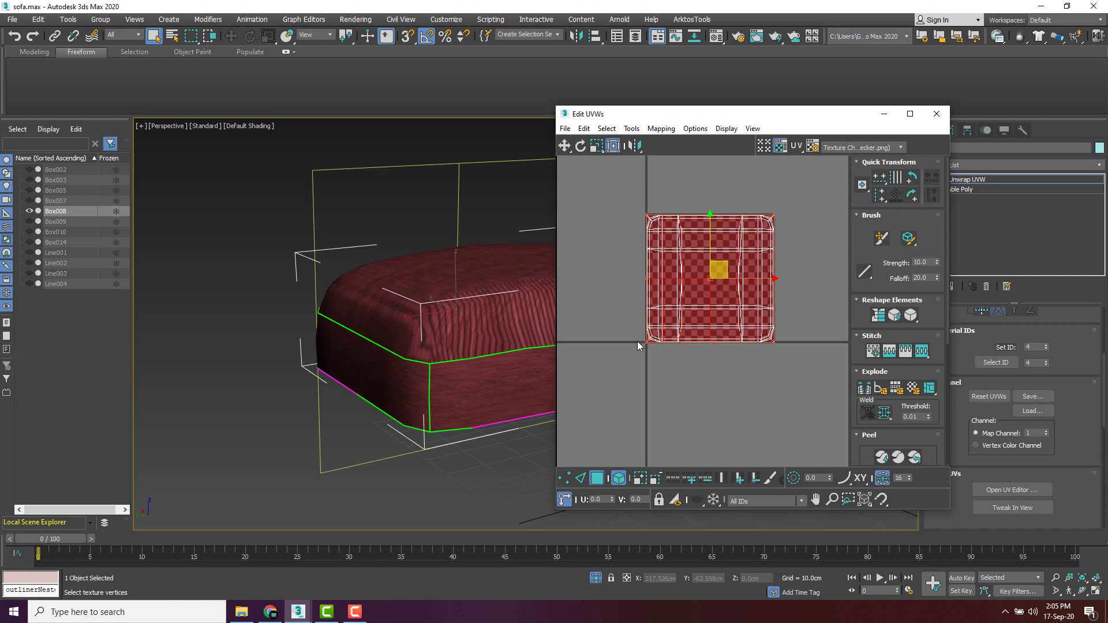
{"action": "left_click", "coordinate": [622, 383]}
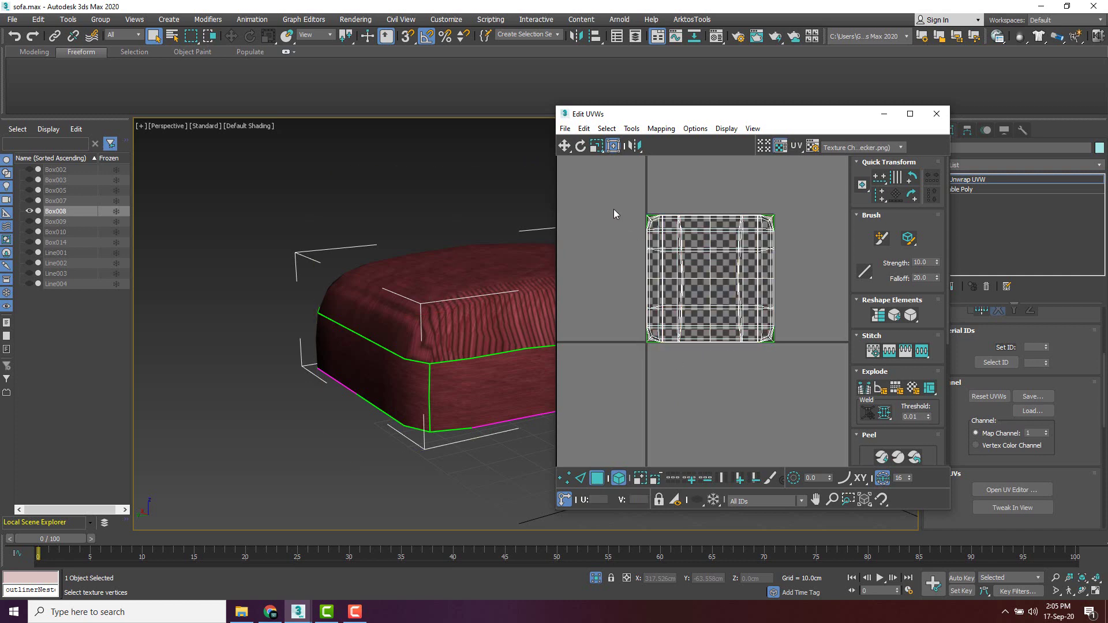
{"action": "left_click_drag", "start_coordinate": [611, 200], "coordinate": [819, 377]}
{"action": "mouse_move", "coordinate": [416, 289]}
{"action": "middle_mouse_down"}
{"action": "mouse_move", "coordinate": [354, 302]}
{"action": "mouse_move", "coordinate": [381, 300]}
{"action": "mouse_move", "coordinate": [415, 248]}
{"action": "mouse_move", "coordinate": [473, 300]}
{"action": "mouse_move", "coordinate": [409, 324]}
{"action": "mouse_move", "coordinate": [373, 308]}
{"action": "middle_mouse_up"}
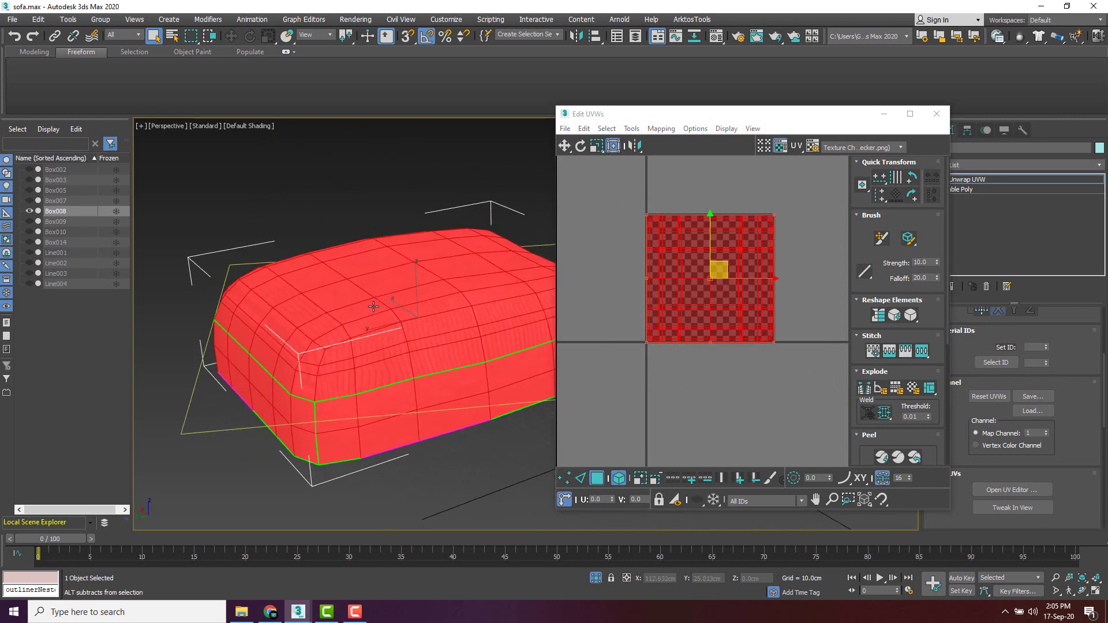
{"action": "key", "text": "F2"}
Apply a planar map projection to all selected polygons of the cushion and inspect the fabric on it.
{"action": "left_click_drag", "start_coordinate": [805, 124], "coordinate": [739, 123]}
{"action": "scroll", "coordinate": [951, 354], "scroll_direction": "down", "scroll_amount": 5}
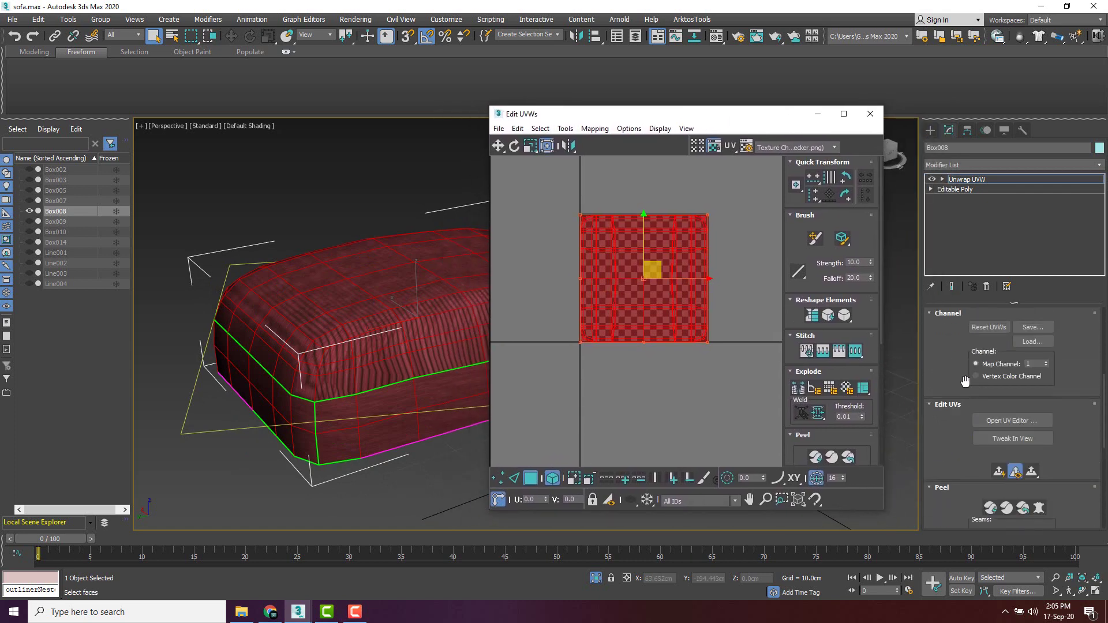
{"action": "scroll", "coordinate": [961, 374], "scroll_direction": "down", "scroll_amount": 2}
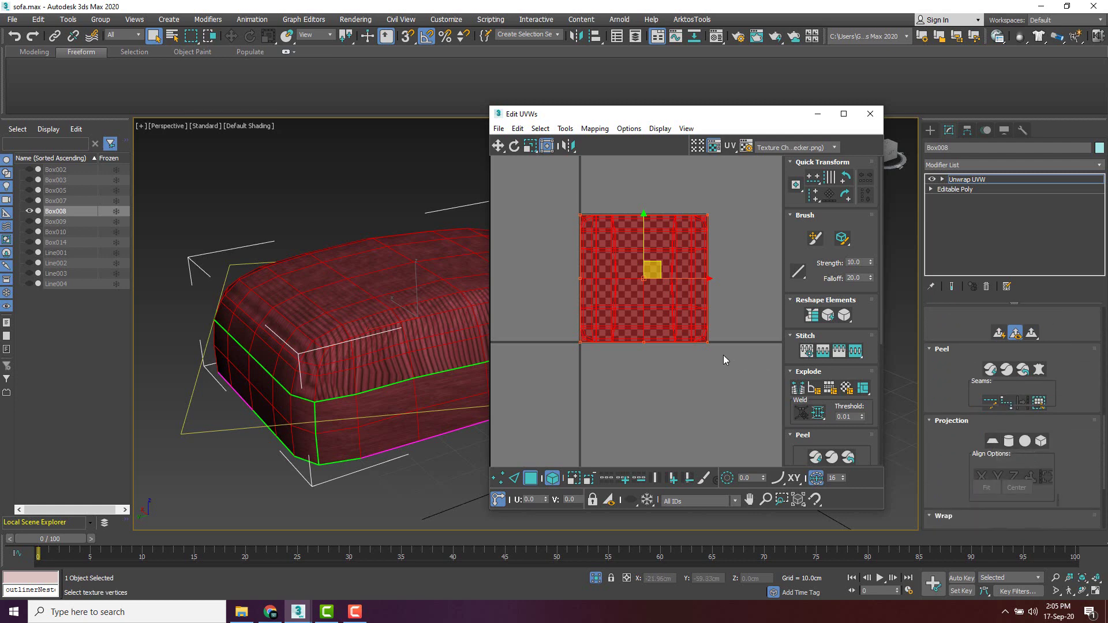
{"action": "middle_click_drag", "start_coordinate": [429, 278], "coordinate": [387, 267]}
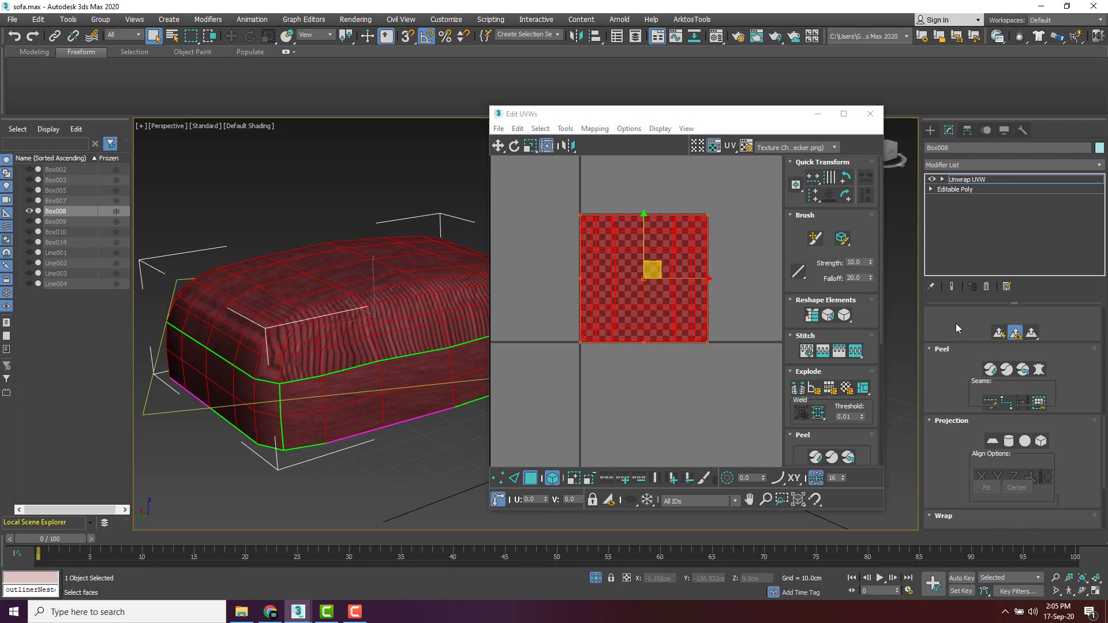
{"action": "left_click", "coordinate": [992, 442]}
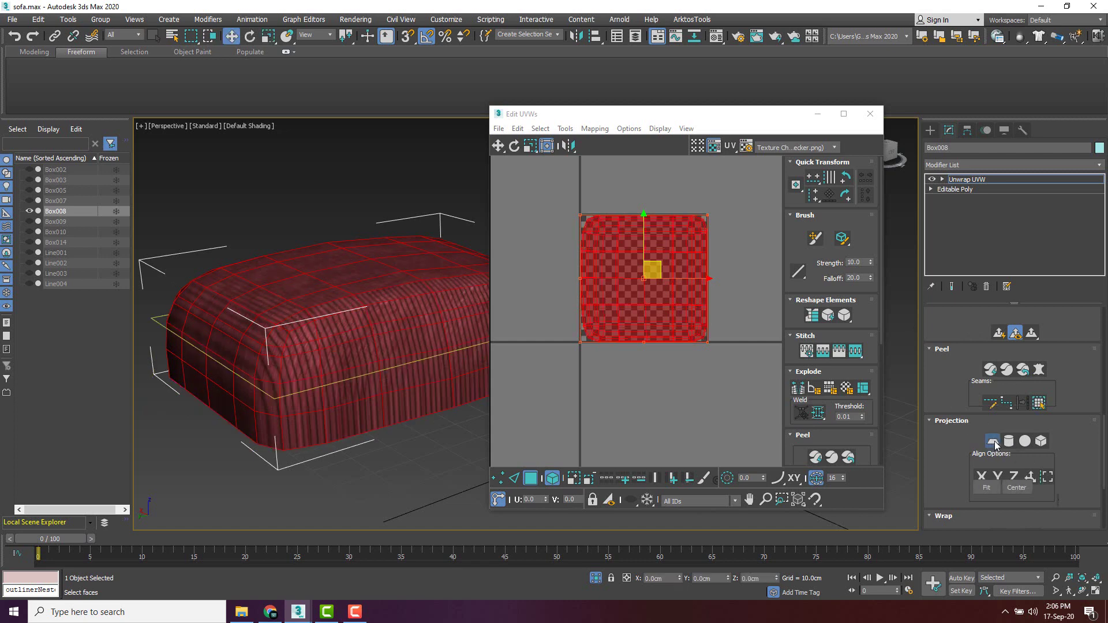
{"action": "middle_click_drag", "start_coordinate": [383, 303], "coordinate": [383, 272], "text": "alt"}
{"action": "scroll", "coordinate": [382, 280], "scroll_direction": "up", "scroll_amount": 3}
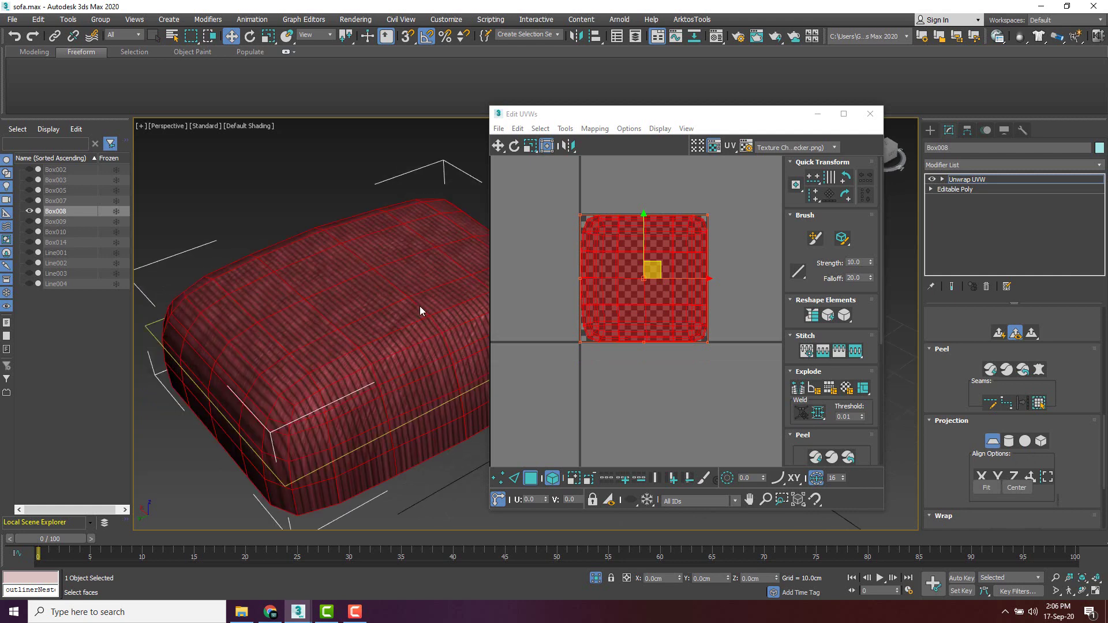
{"action": "scroll", "coordinate": [403, 362], "scroll_direction": "down", "scroll_amount": 2}
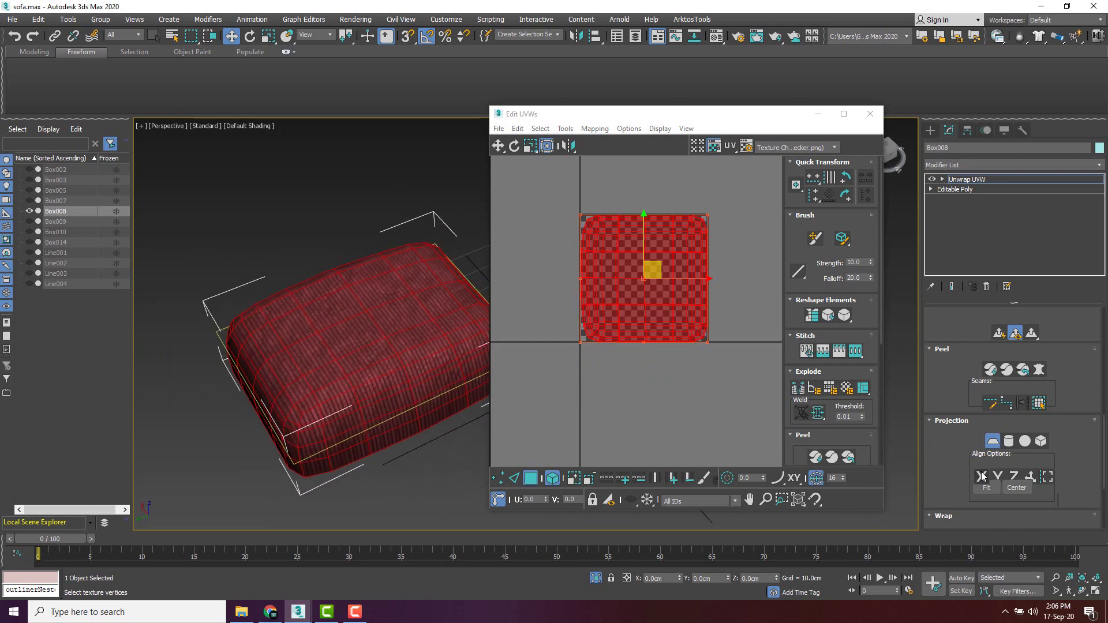
Try aligning the cushion's planar projection to the X axis, and restore the top-down projection.
{"action": "left_click", "coordinate": [982, 478]}
{"action": "middle_click_drag", "start_coordinate": [310, 335], "coordinate": [310, 300], "text": "alt"}
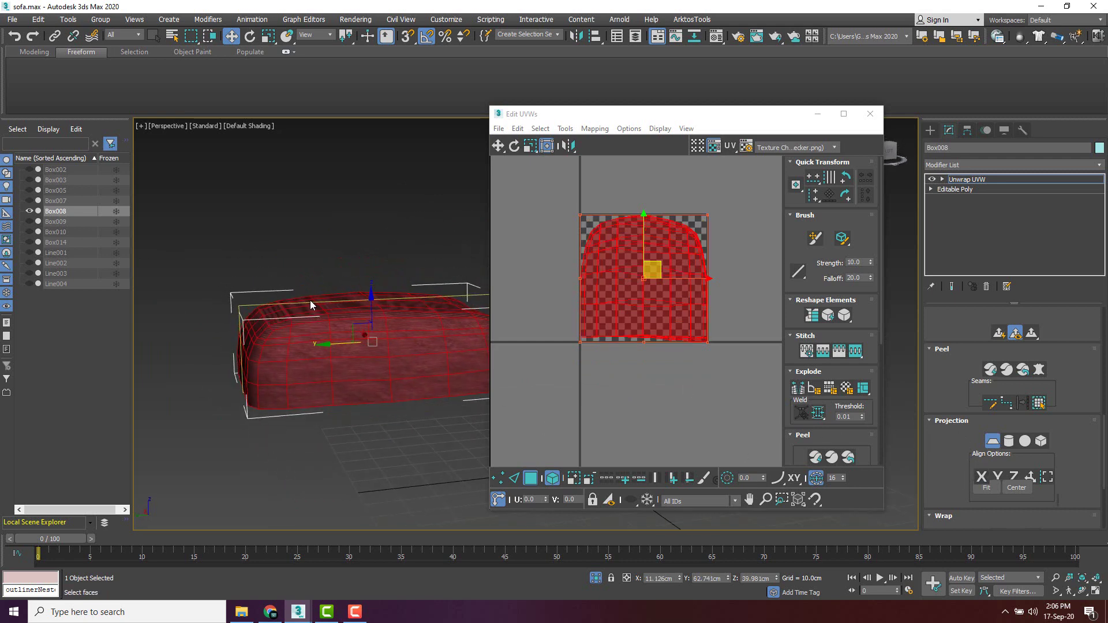
{"action": "left_click", "coordinate": [997, 477]}
{"action": "middle_click_drag", "start_coordinate": [285, 334], "coordinate": [310, 366], "text": "alt"}
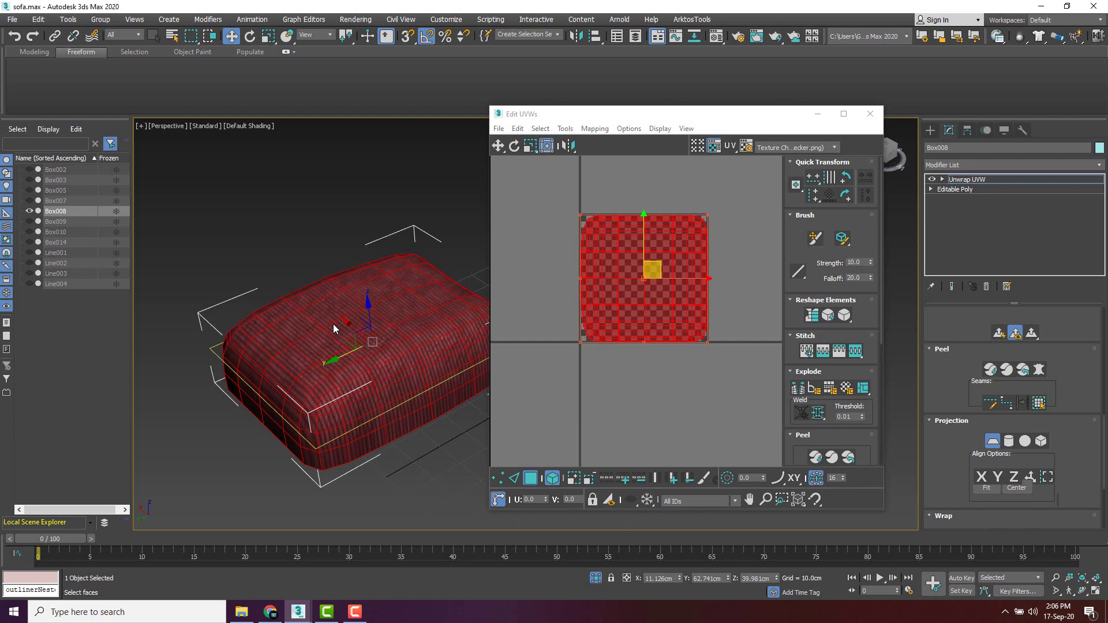
{"action": "middle_click_drag", "start_coordinate": [332, 325], "coordinate": [335, 315], "text": "alt"}
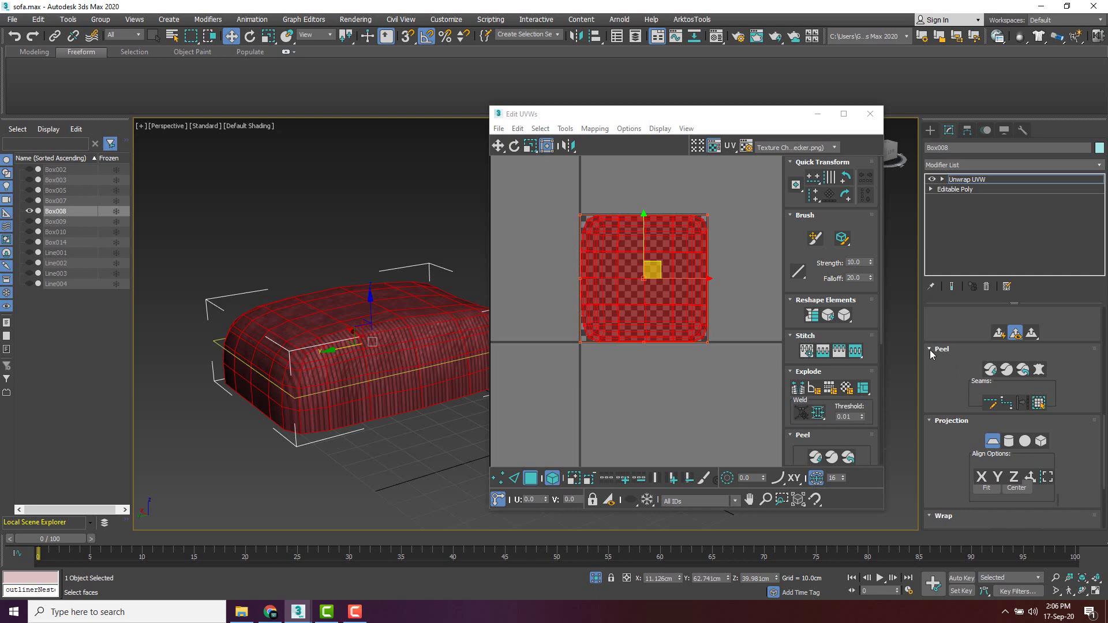
Turn on Peel Mode and cut a point-to-point seam along the first side of the cushion's bottom edge.
{"action": "left_click", "coordinate": [1007, 370]}
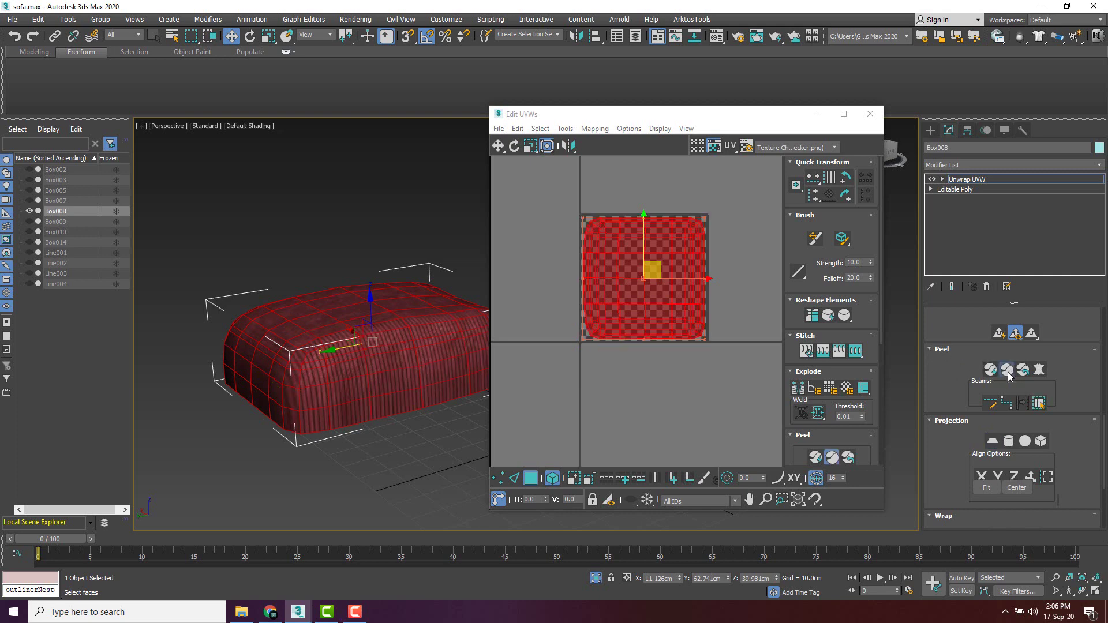
{"action": "left_click", "coordinate": [1008, 403]}
{"action": "middle_click_drag", "start_coordinate": [244, 397], "coordinate": [254, 324], "text": "alt"}
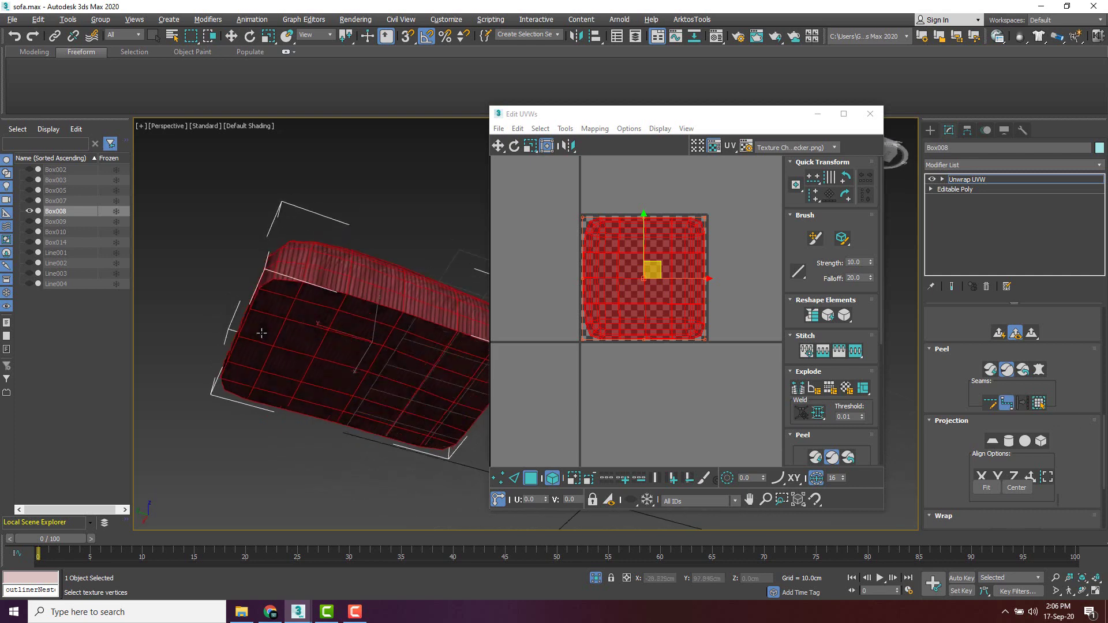
{"action": "scroll", "coordinate": [282, 282], "scroll_direction": "up", "scroll_amount": 5}
{"action": "middle_click_drag", "start_coordinate": [300, 275], "coordinate": [265, 279]}
{"action": "scroll", "coordinate": [215, 289], "scroll_direction": "down", "scroll_amount": 3}
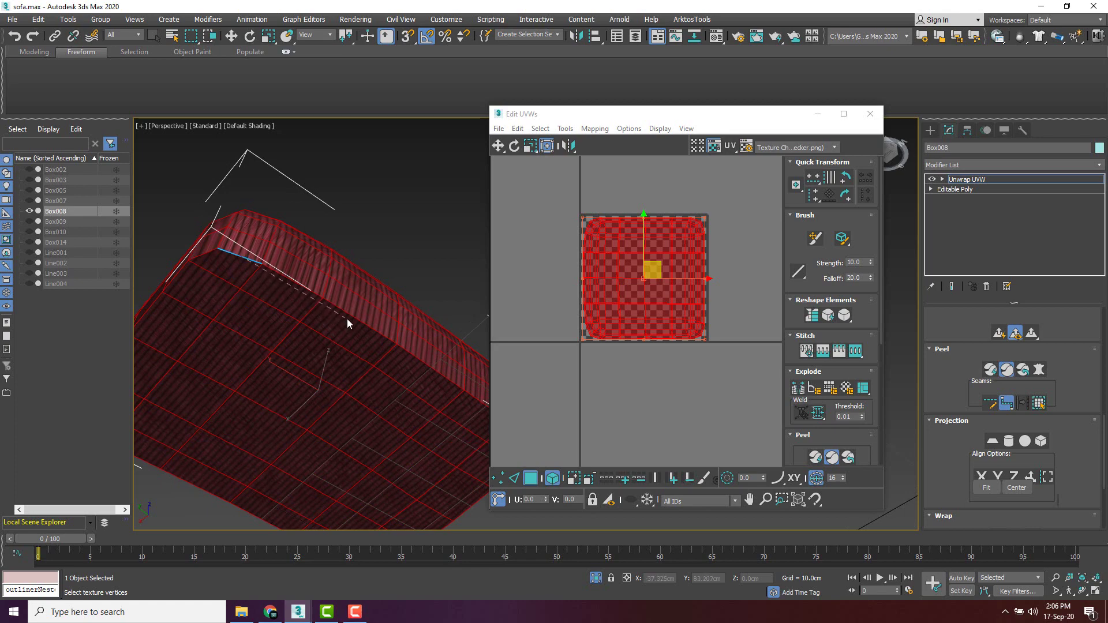
{"action": "left_click", "coordinate": [372, 334]}
{"action": "middle_click_drag", "start_coordinate": [377, 335], "coordinate": [344, 329], "text": "alt"}
{"action": "left_click", "coordinate": [374, 323]}
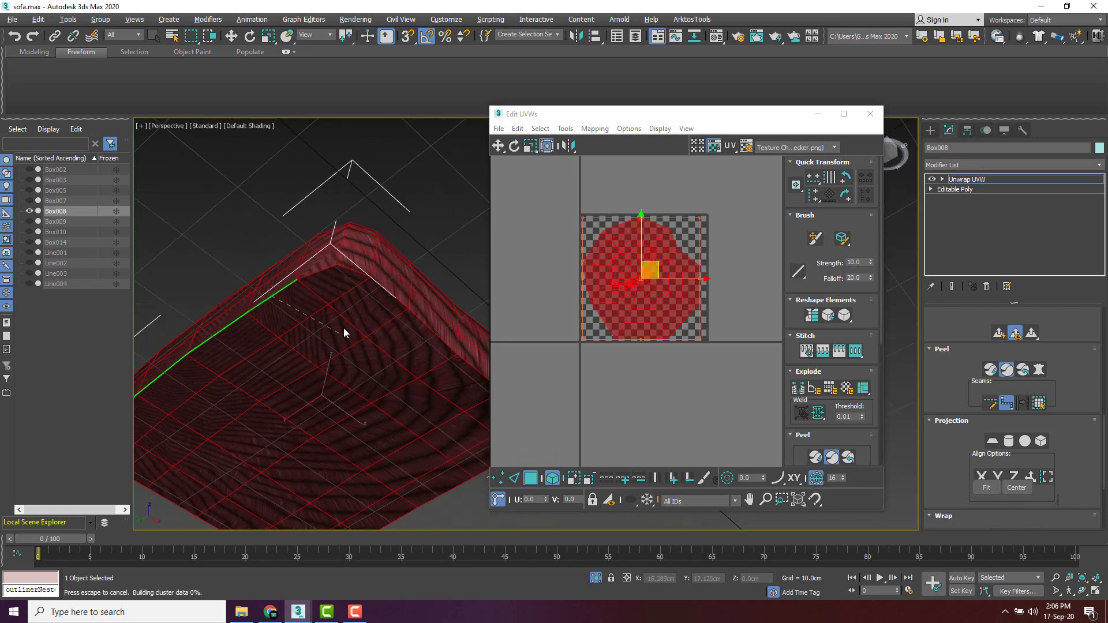
Continue the point-to-point seam around the next bottom corner and along the second side of the cushion.
{"action": "left_click", "coordinate": [333, 272]}
{"action": "left_click", "coordinate": [370, 279]}
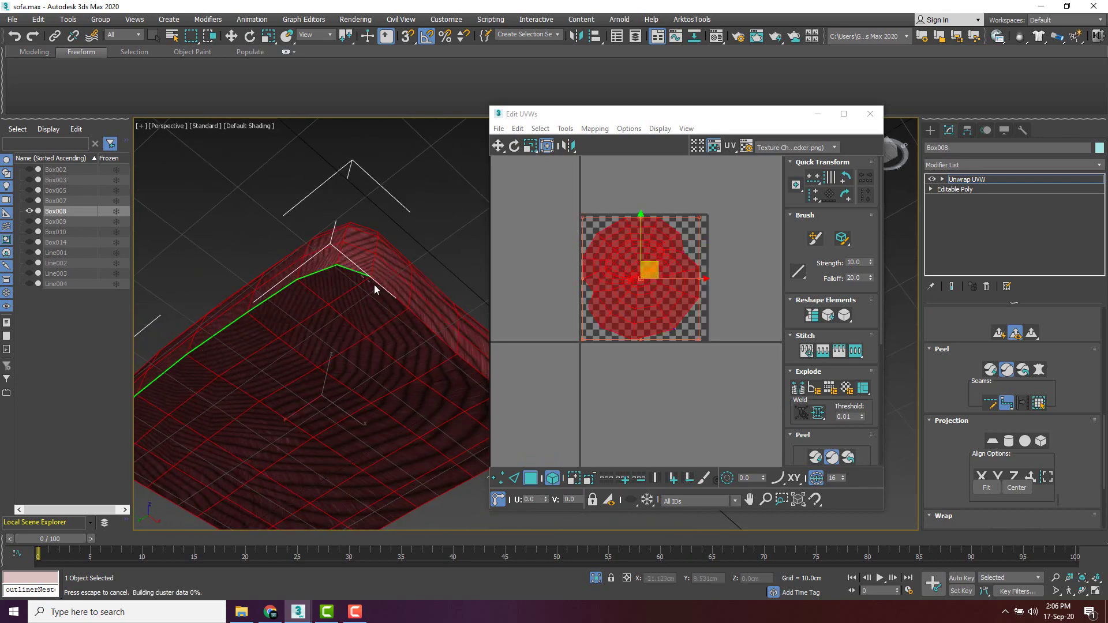
{"action": "left_click", "coordinate": [387, 292]}
{"action": "middle_click_drag", "start_coordinate": [400, 324], "coordinate": [341, 313], "text": "alt"}
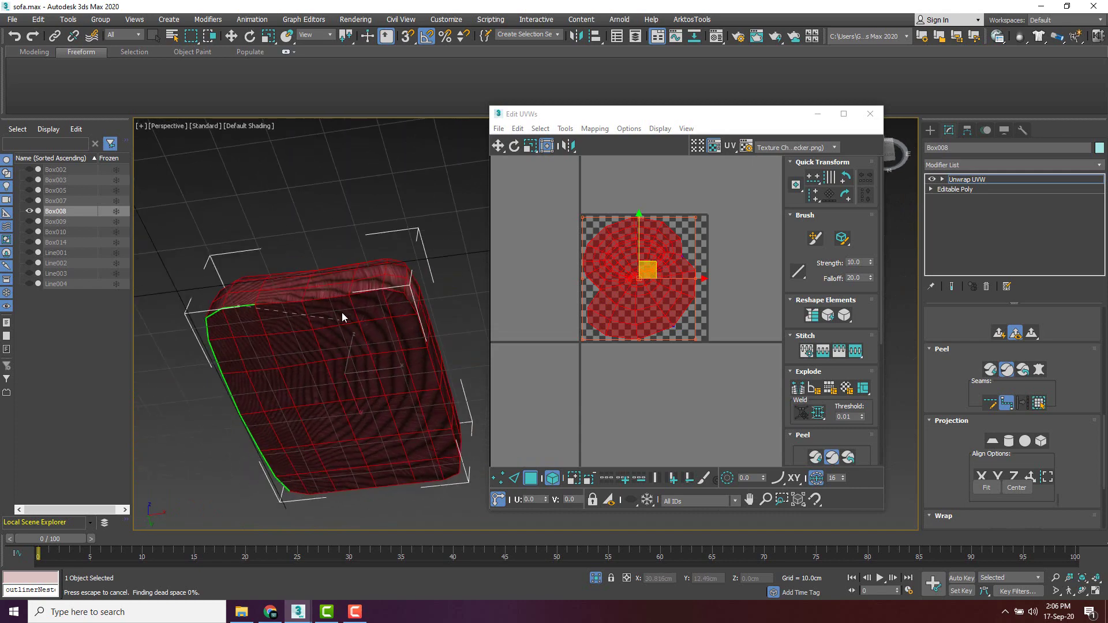
{"action": "left_click", "coordinate": [342, 298]}
{"action": "left_click", "coordinate": [386, 290]}
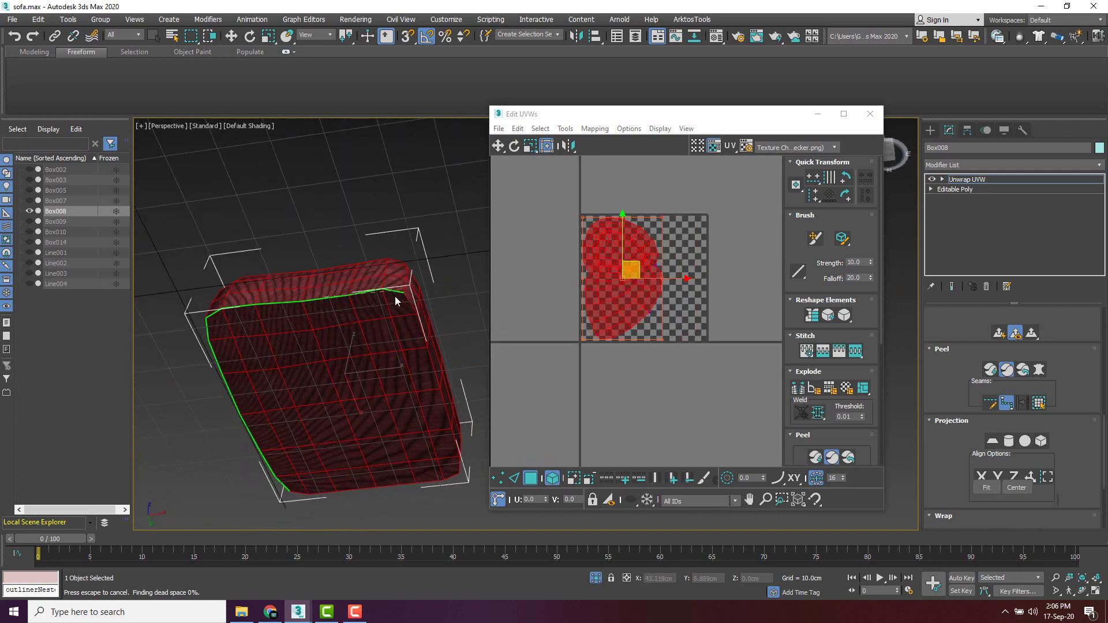
Extend the point-to-point seam along the remaining side of the cushion's bottom edge toward the last corner.
{"action": "middle_click_drag", "start_coordinate": [420, 323], "coordinate": [319, 346], "text": "alt"}
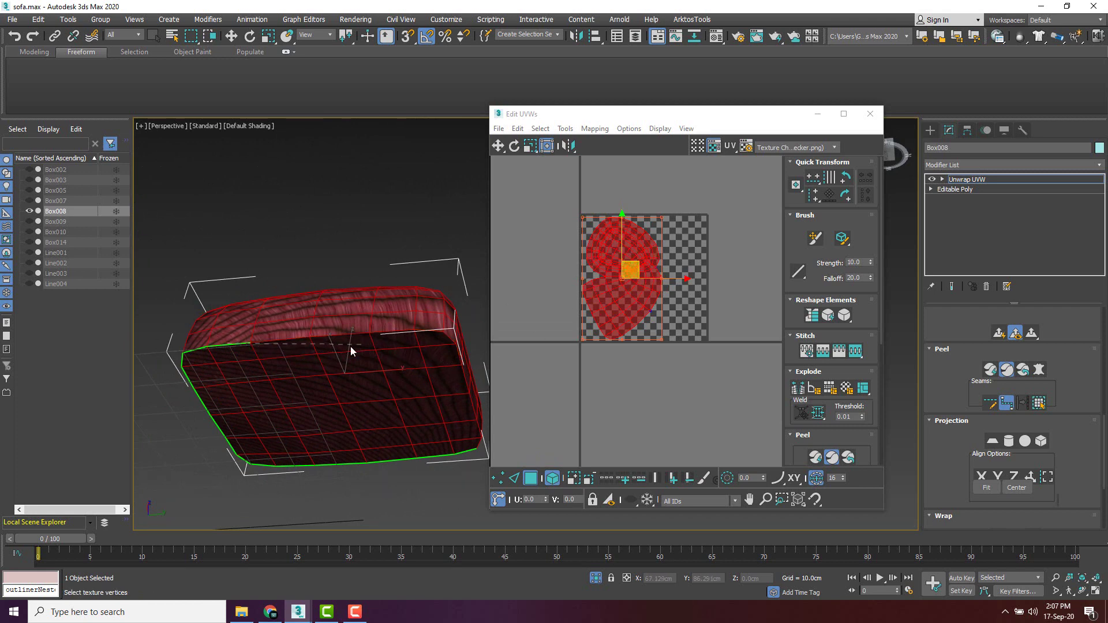
{"action": "left_click", "coordinate": [336, 334]}
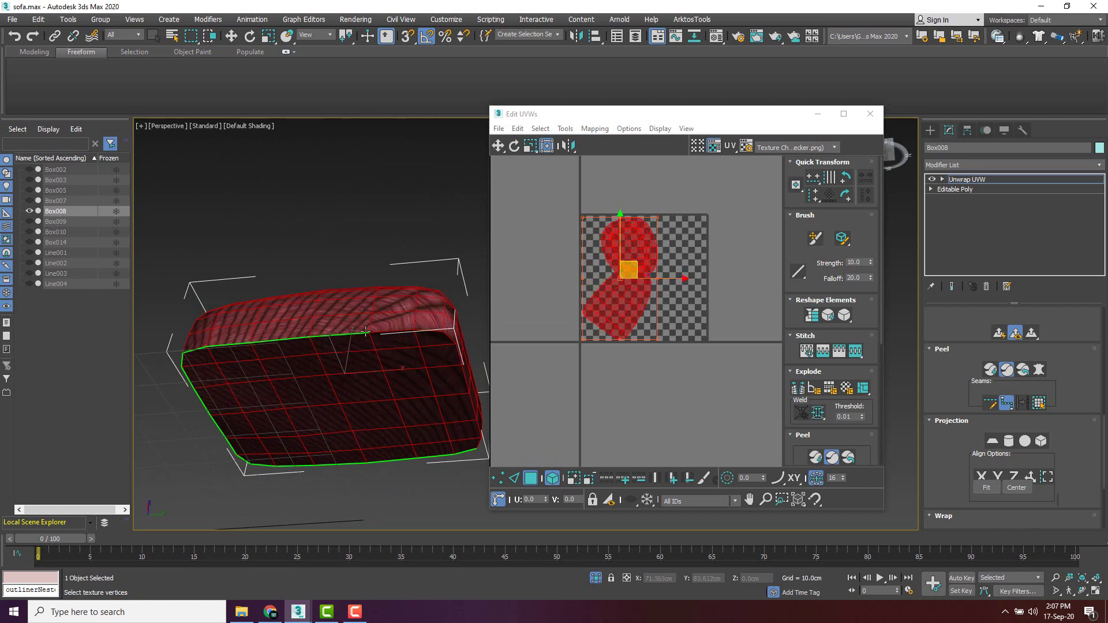
{"action": "scroll", "coordinate": [358, 329], "scroll_direction": "up", "scroll_amount": 6}
{"action": "left_click", "coordinate": [354, 314]}
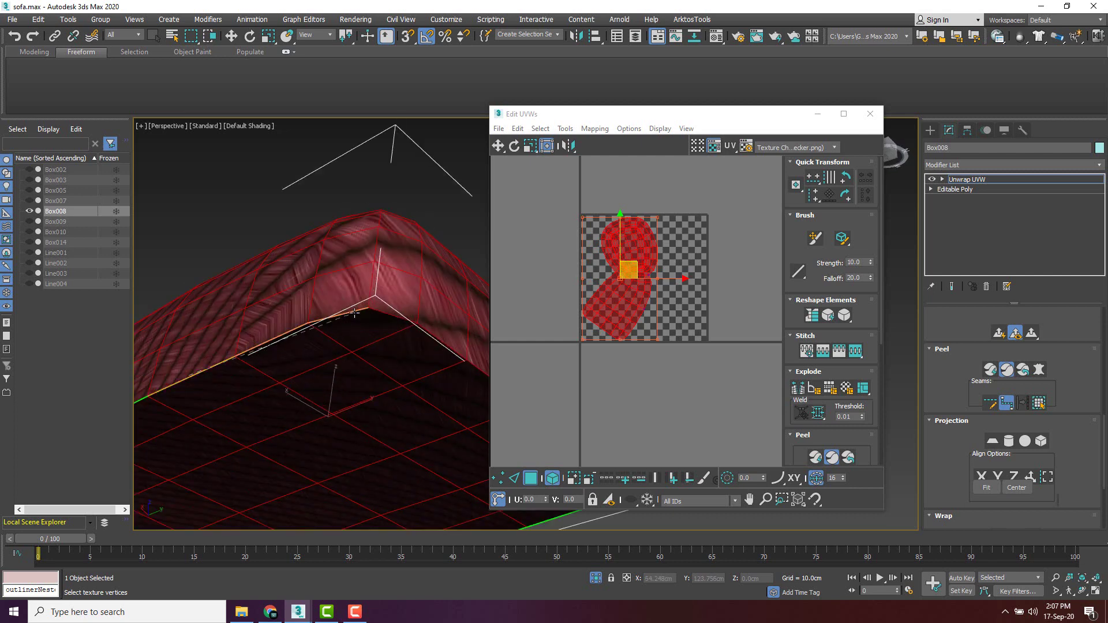
{"action": "middle_click_drag", "start_coordinate": [355, 314], "coordinate": [326, 297], "text": "alt"}
{"action": "scroll", "coordinate": [327, 329], "scroll_direction": "down", "scroll_amount": 5}
{"action": "left_click", "coordinate": [345, 287]}
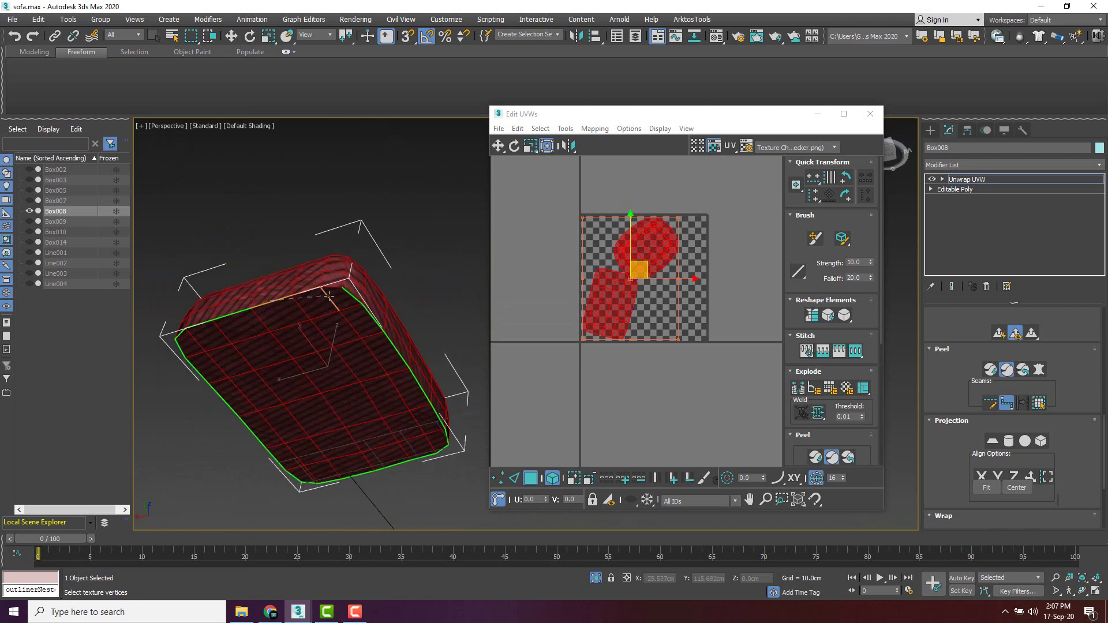
Close the seam loop at the last bottom corner and check the peeled cushion from above.
{"action": "scroll", "coordinate": [329, 296], "scroll_direction": "up", "scroll_amount": 5}
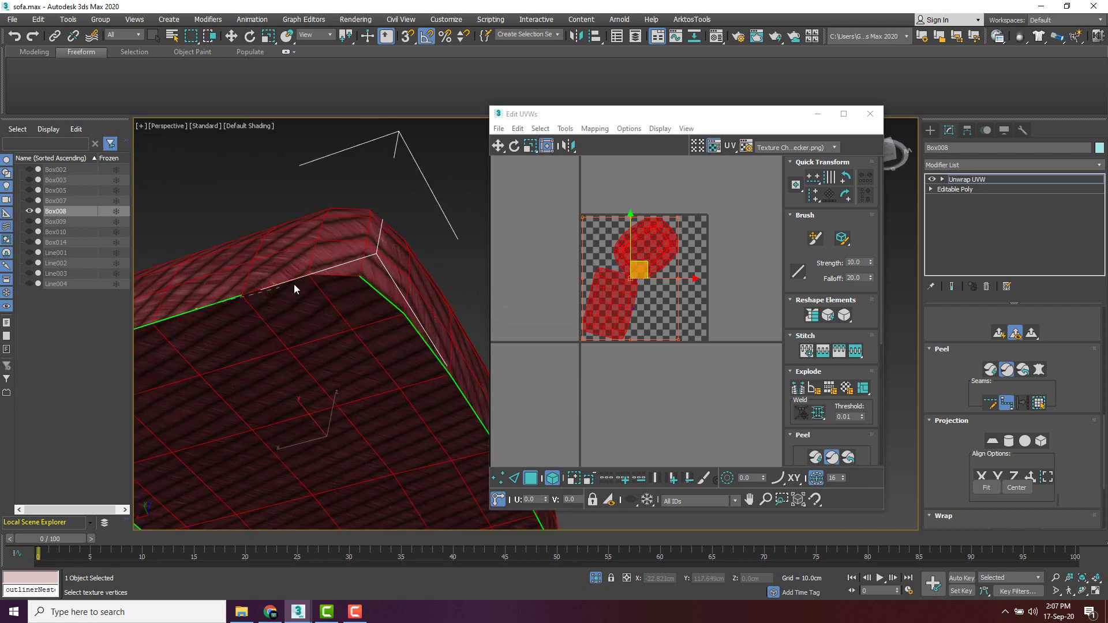
{"action": "left_click", "coordinate": [348, 275]}
{"action": "key", "text": "BackSpace"}
{"action": "left_click", "coordinate": [361, 276]}
{"action": "left_click", "coordinate": [332, 274]}
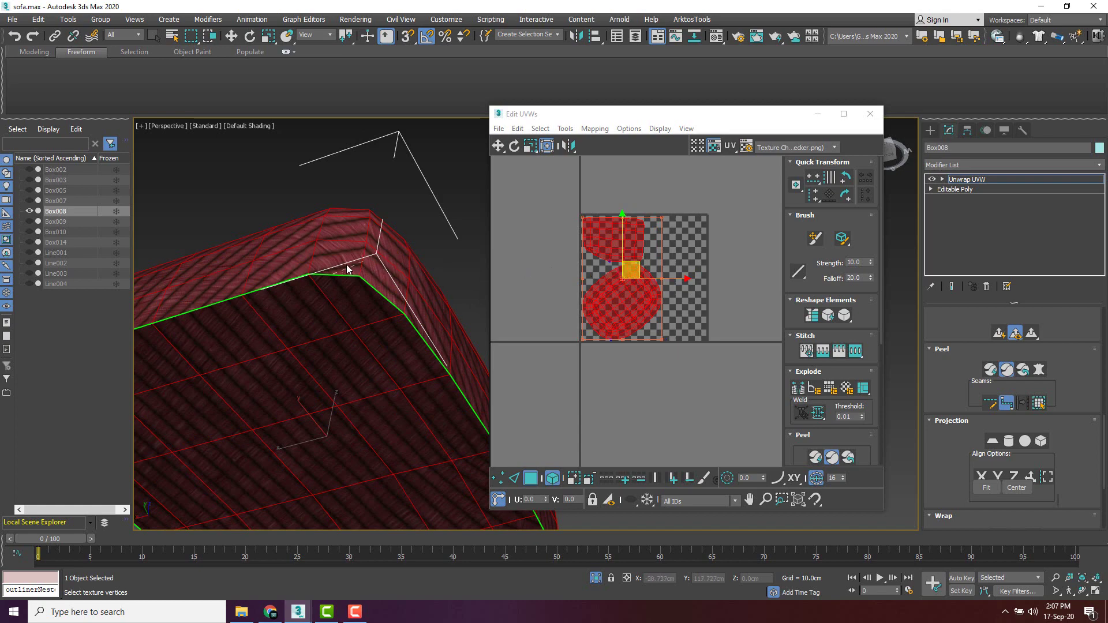
{"action": "scroll", "coordinate": [346, 265], "scroll_direction": "down", "scroll_amount": 10}
{"action": "middle_click_drag", "start_coordinate": [329, 269], "coordinate": [305, 290], "text": "alt"}
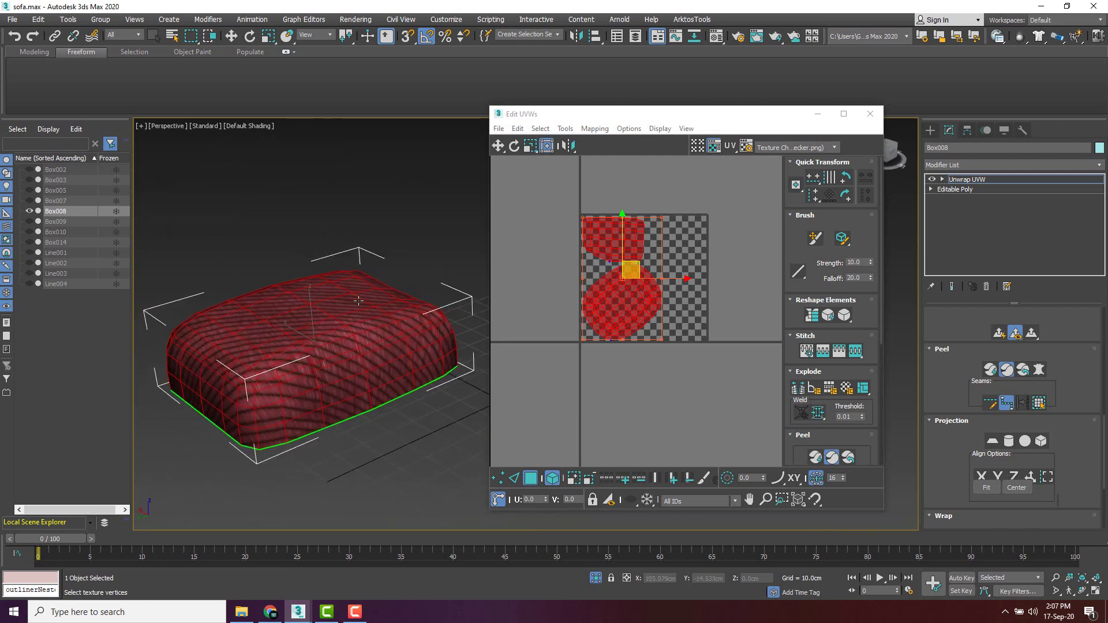
Clear the UV selection, select only the larger UV shell of the cushion and turn off Peel Mode.
{"action": "left_click", "coordinate": [596, 407]}
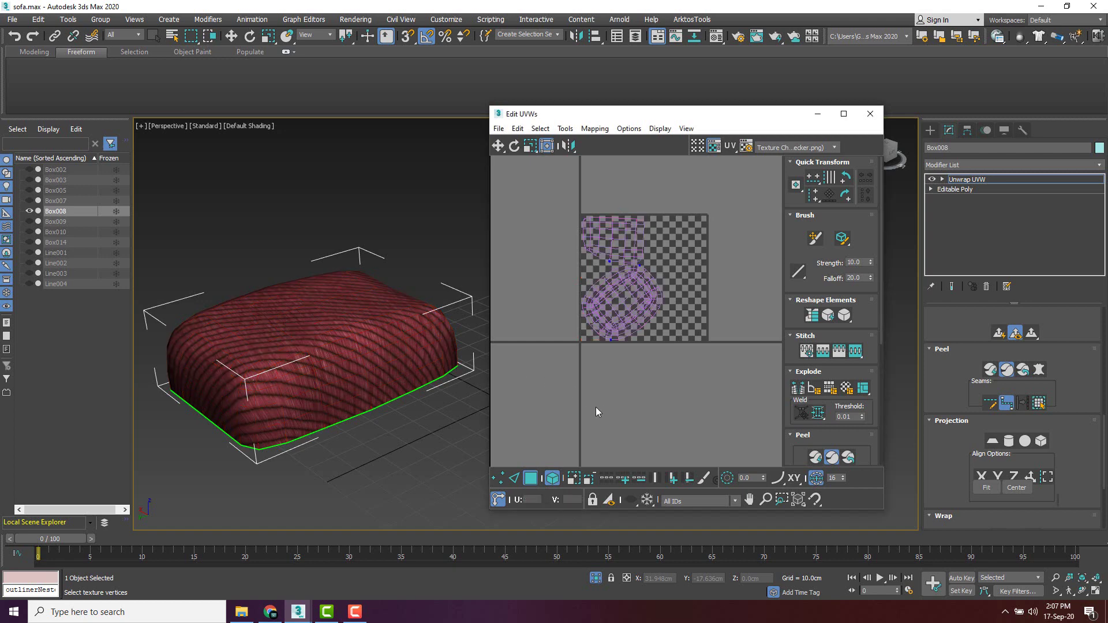
{"action": "left_click", "coordinate": [552, 478]}
{"action": "left_click", "coordinate": [553, 477]}
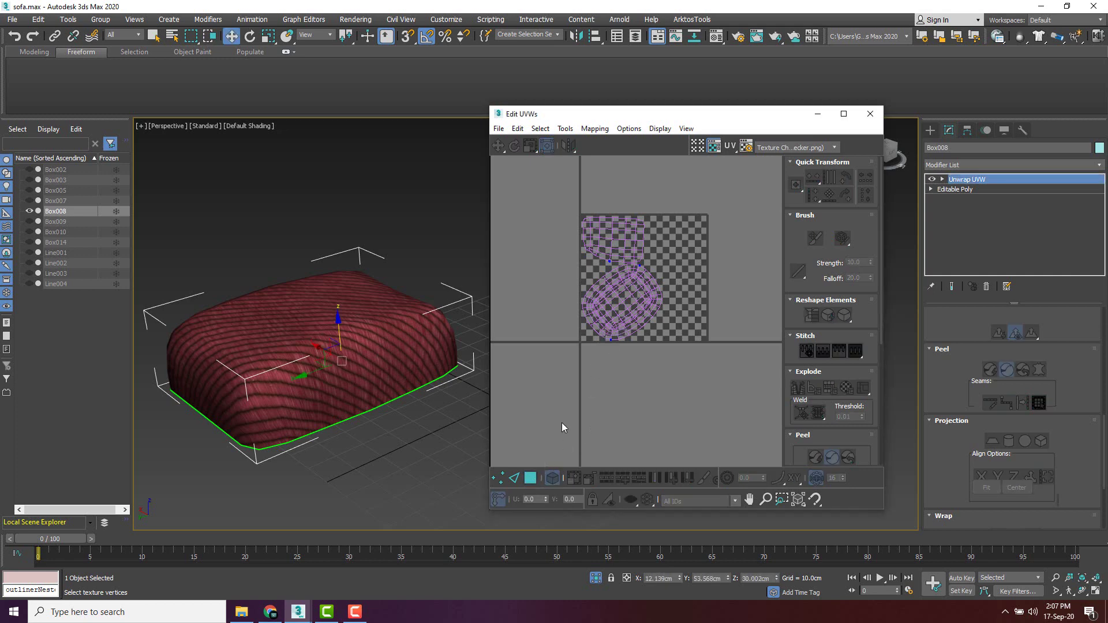
{"action": "left_click", "coordinate": [530, 478]}
{"action": "left_click", "coordinate": [620, 303]}
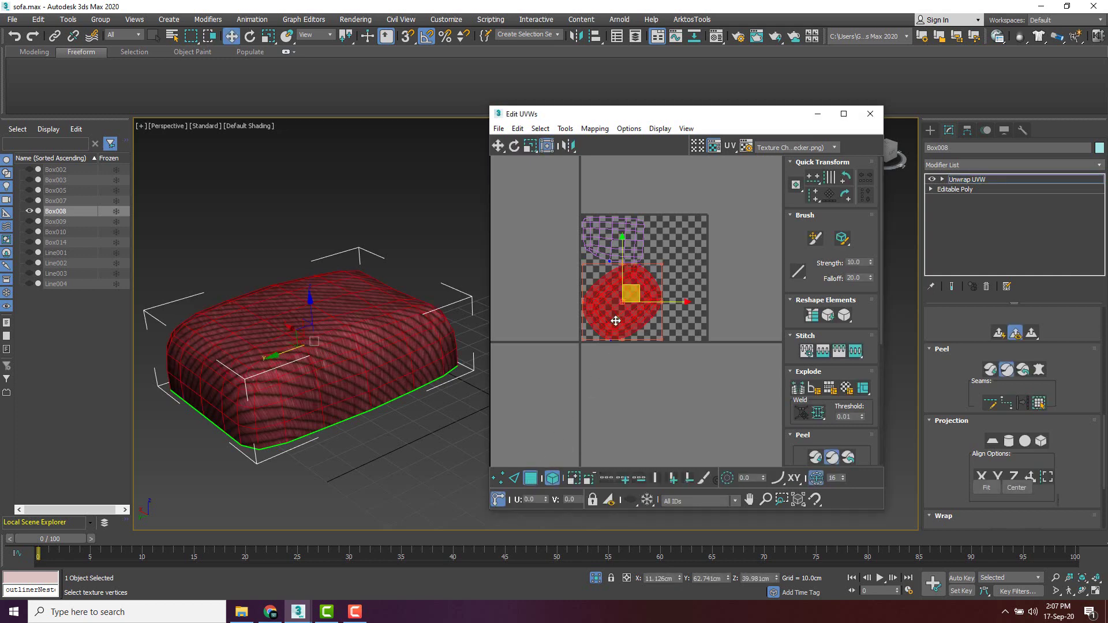
{"action": "left_click", "coordinate": [1010, 374]}
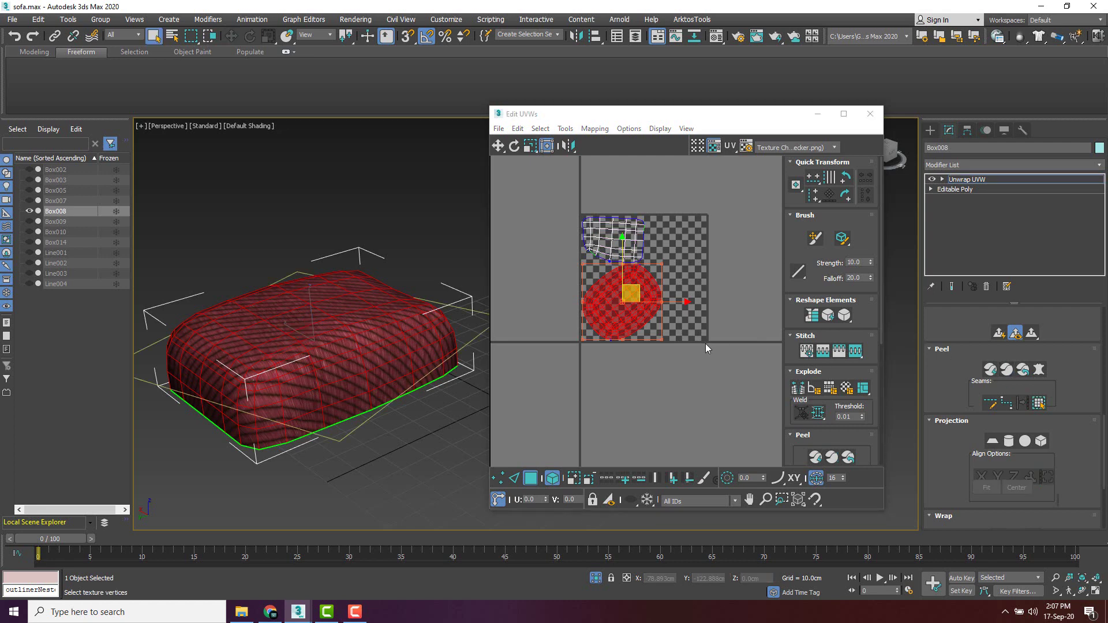
Rotate the larger UV shell upright, enlarge it and move it below the smaller bottom shell.
{"action": "scroll", "coordinate": [589, 264], "scroll_direction": "up", "scroll_amount": 2}
{"action": "mouse_move", "coordinate": [589, 264]}
{"action": "left_mouse_down"}
{"action": "mouse_move", "coordinate": [594, 283]}
{"action": "mouse_move", "coordinate": [597, 272]}
{"action": "mouse_move", "coordinate": [586, 289]}
{"action": "mouse_move", "coordinate": [588, 272]}
{"action": "left_mouse_up"}
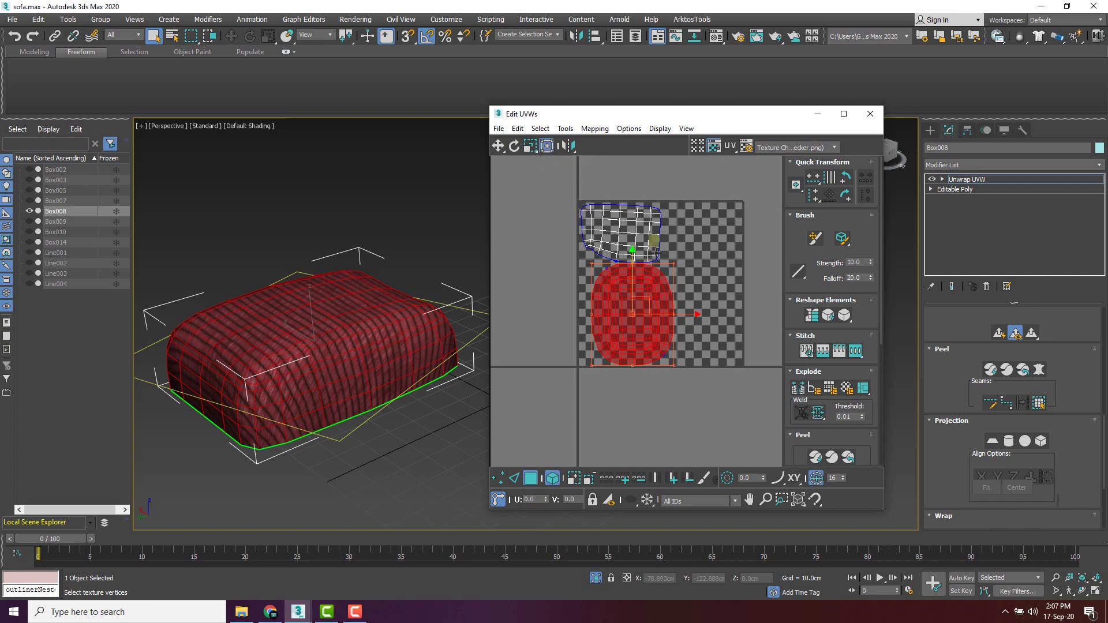
{"action": "left_click_drag", "start_coordinate": [646, 309], "coordinate": [635, 319]}
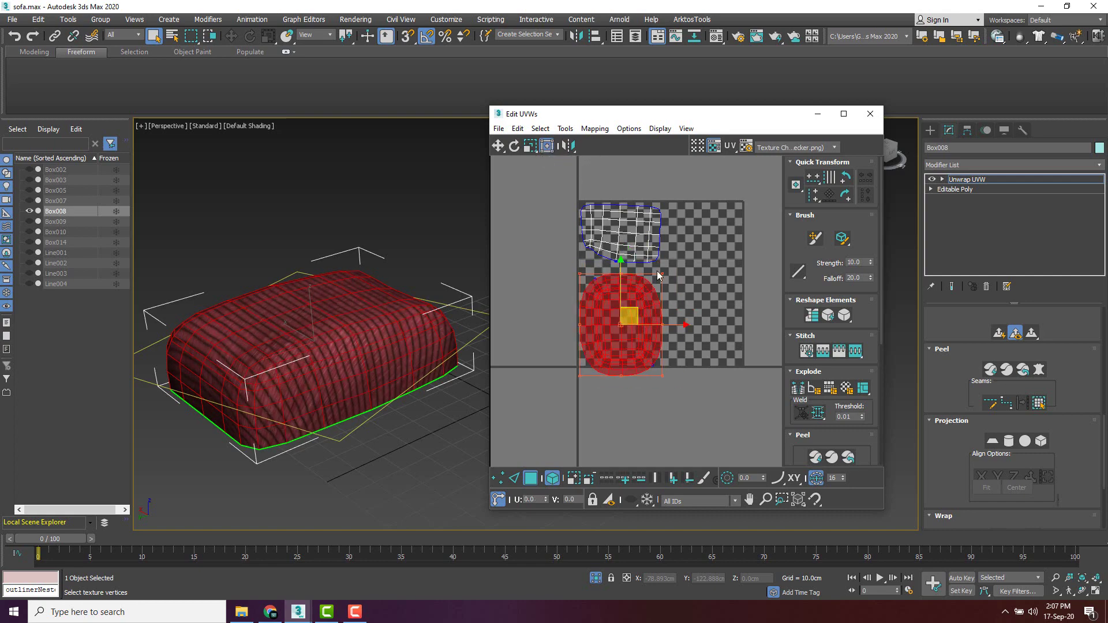
{"action": "left_click_drag", "start_coordinate": [662, 272], "coordinate": [702, 241]}
{"action": "left_click_drag", "start_coordinate": [651, 299], "coordinate": [641, 388]}
{"action": "middle_click_drag", "start_coordinate": [641, 389], "coordinate": [647, 351]}
{"action": "scroll", "coordinate": [640, 341], "scroll_direction": "down", "scroll_amount": 3}
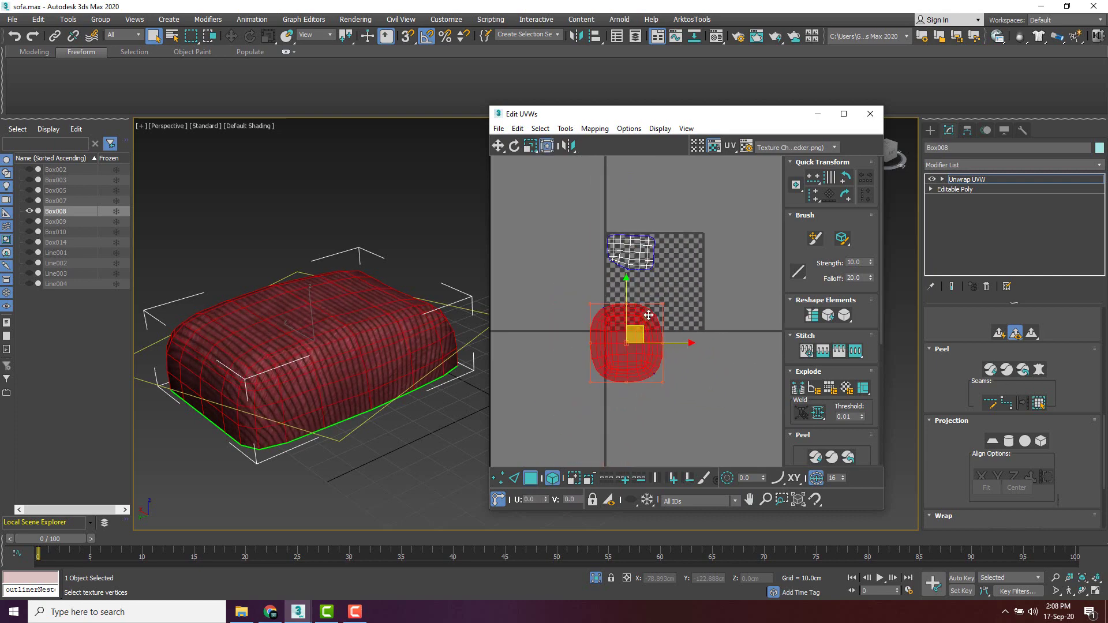
Enlarge the larger UV shell further in both directions and check the fabric's density on the cushion.
{"action": "middle_click_drag", "start_coordinate": [456, 323], "coordinate": [404, 328], "text": "alt"}
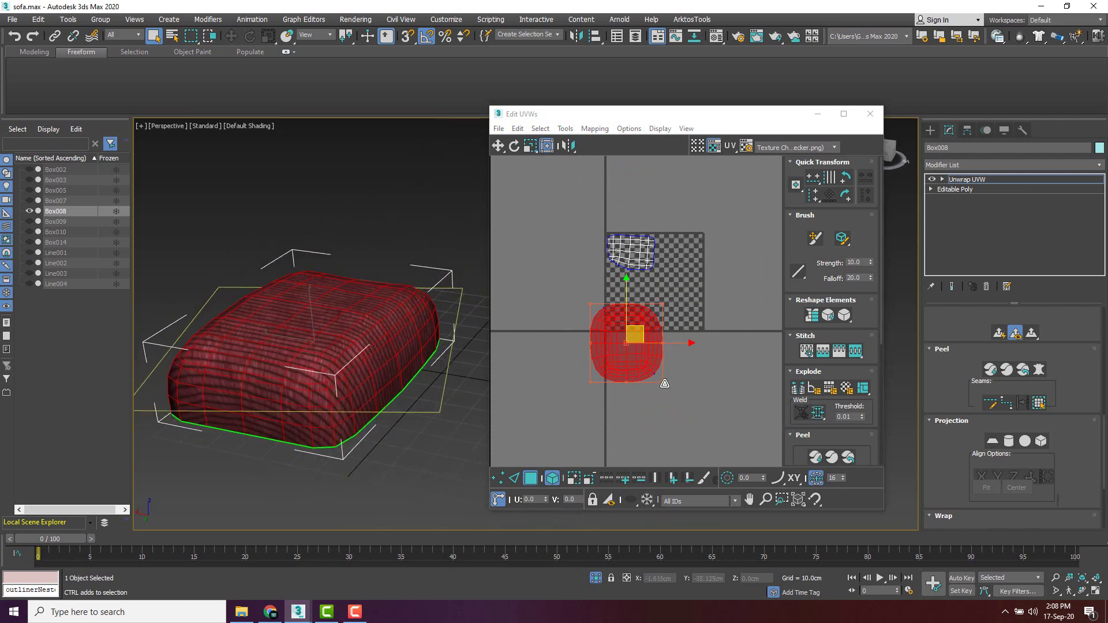
{"action": "left_click_drag", "start_coordinate": [664, 383], "coordinate": [695, 416]}
{"action": "scroll", "coordinate": [375, 398], "scroll_direction": "up", "scroll_amount": 5}
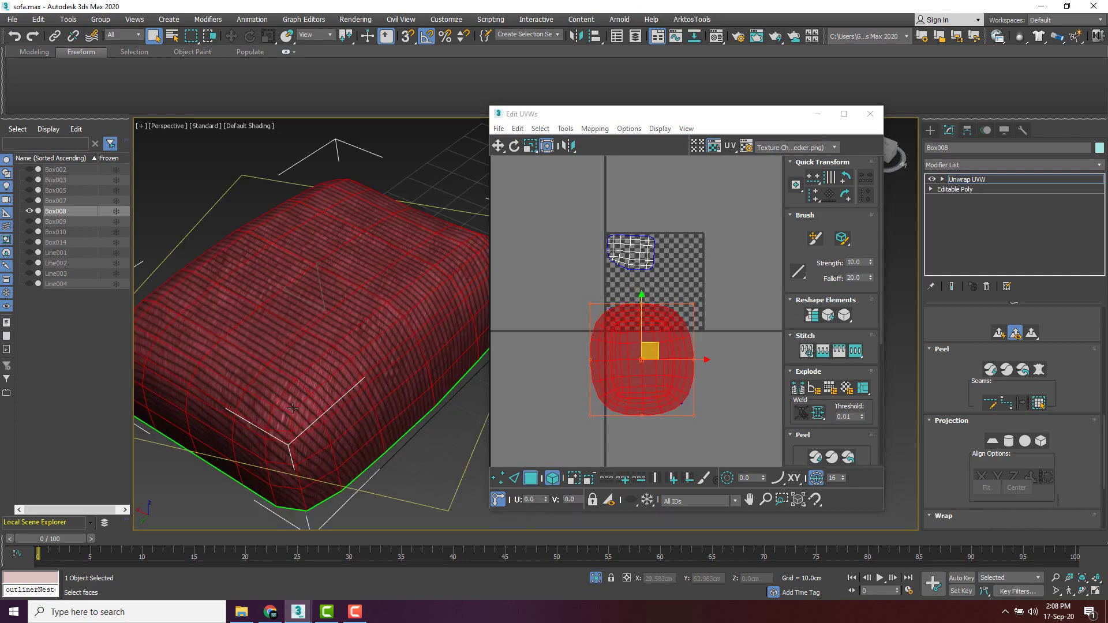
{"action": "scroll", "coordinate": [292, 408], "scroll_direction": "down", "scroll_amount": 3}
{"action": "left_click_drag", "start_coordinate": [694, 303], "coordinate": [729, 265]}
{"action": "middle_click_drag", "start_coordinate": [301, 277], "coordinate": [296, 333], "text": "alt"}
{"action": "scroll", "coordinate": [295, 374], "scroll_direction": "up", "scroll_amount": 5}
{"action": "scroll", "coordinate": [368, 339], "scroll_direction": "down", "scroll_amount": 5}
{"action": "scroll", "coordinate": [270, 345], "scroll_direction": "down", "scroll_amount": 4}
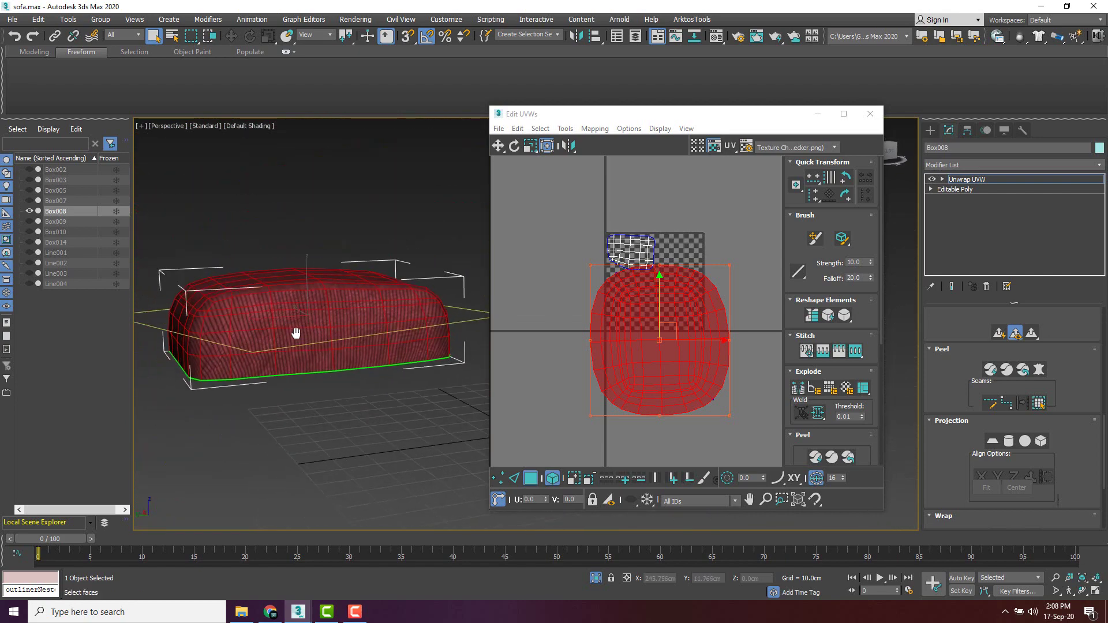
{"action": "scroll", "coordinate": [295, 332], "scroll_direction": "up", "scroll_amount": 3}
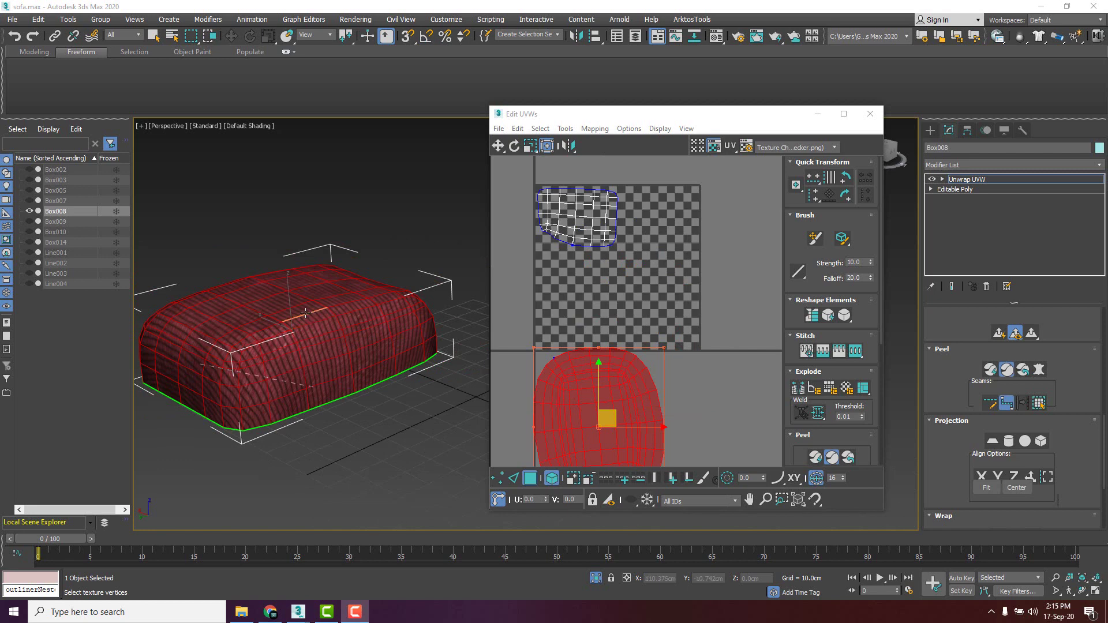
Convert the unwrapped cushion to an Editable Poly and deselect it.
{"action": "middle_click_drag", "start_coordinate": [300, 309], "coordinate": [333, 287], "text": "alt"}
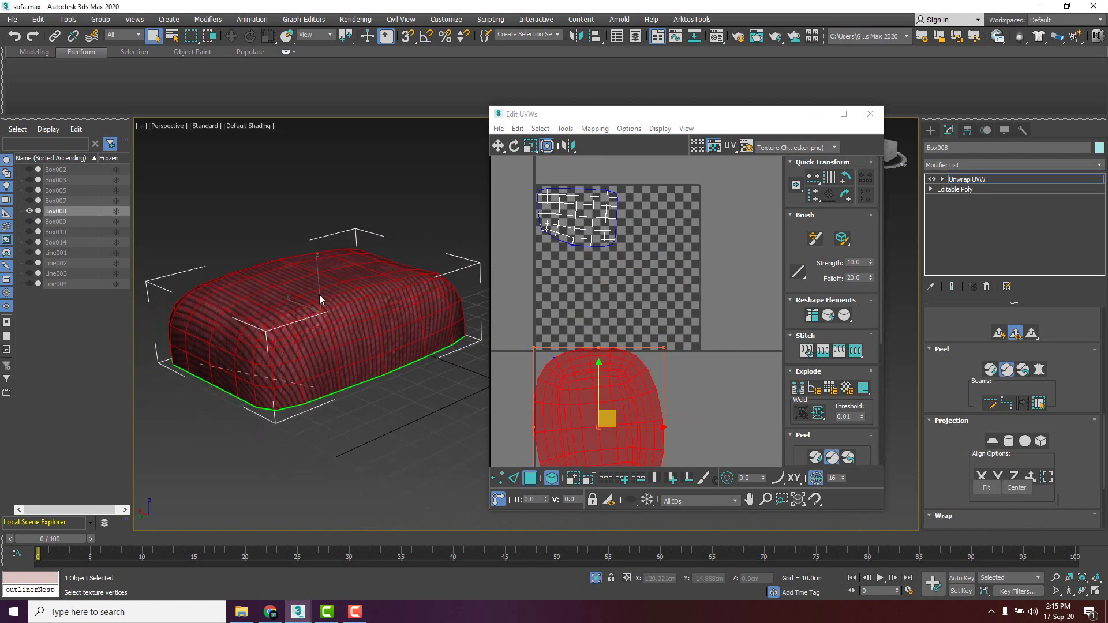
{"action": "right_click", "coordinate": [320, 295]}
{"action": "mouse_move", "coordinate": [359, 412]}
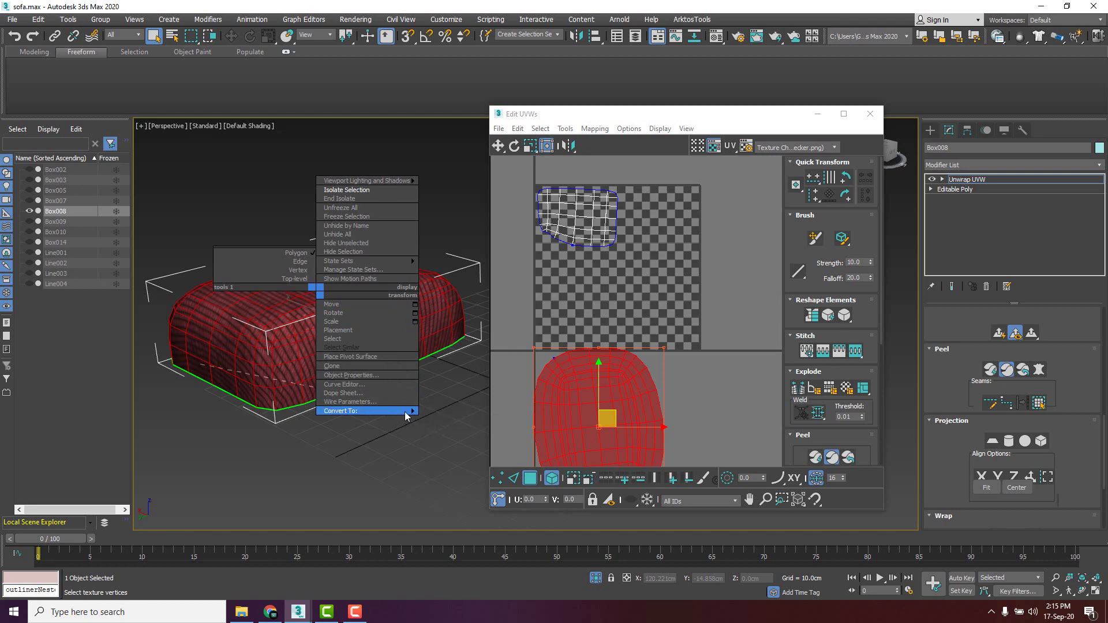
{"action": "left_click", "coordinate": [456, 417]}
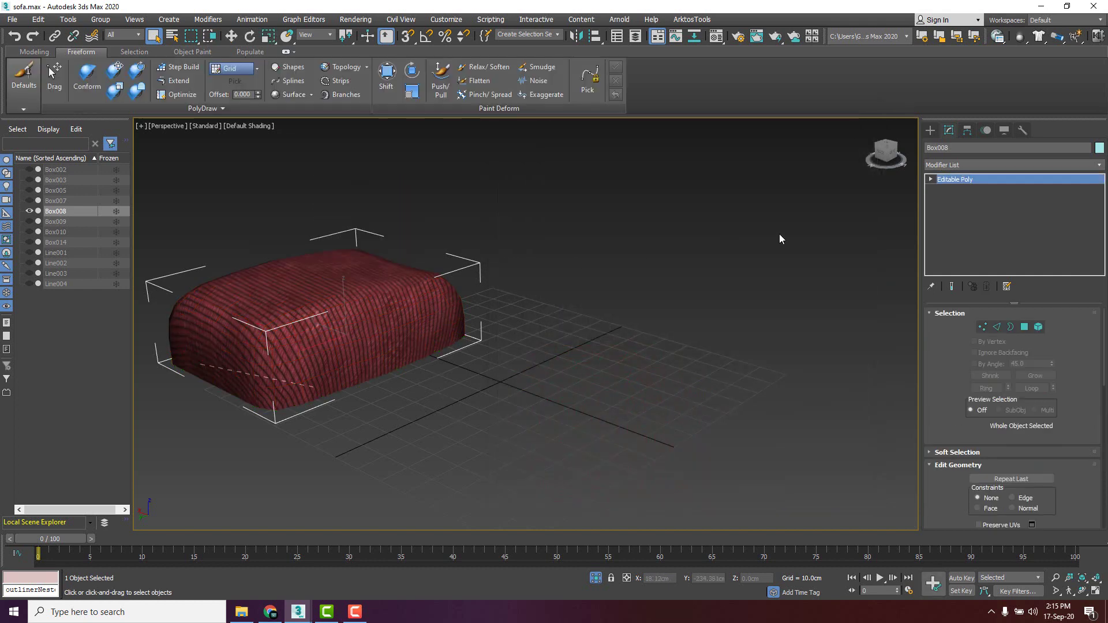
{"action": "left_click", "coordinate": [780, 240]}
{"action": "left_click", "coordinate": [430, 310]}
{"action": "mouse_move", "coordinate": [541, 309]}
{"action": "middle_mouse_down", "text": "alt"}
{"action": "mouse_move", "coordinate": [537, 348]}
{"action": "mouse_move", "coordinate": [512, 389]}
{"action": "mouse_move", "coordinate": [487, 392]}
{"action": "mouse_move", "coordinate": [497, 353]}
{"action": "mouse_move", "coordinate": [554, 293]}
{"action": "mouse_move", "coordinate": [549, 320]}
{"action": "middle_mouse_up", "text": "alt"}
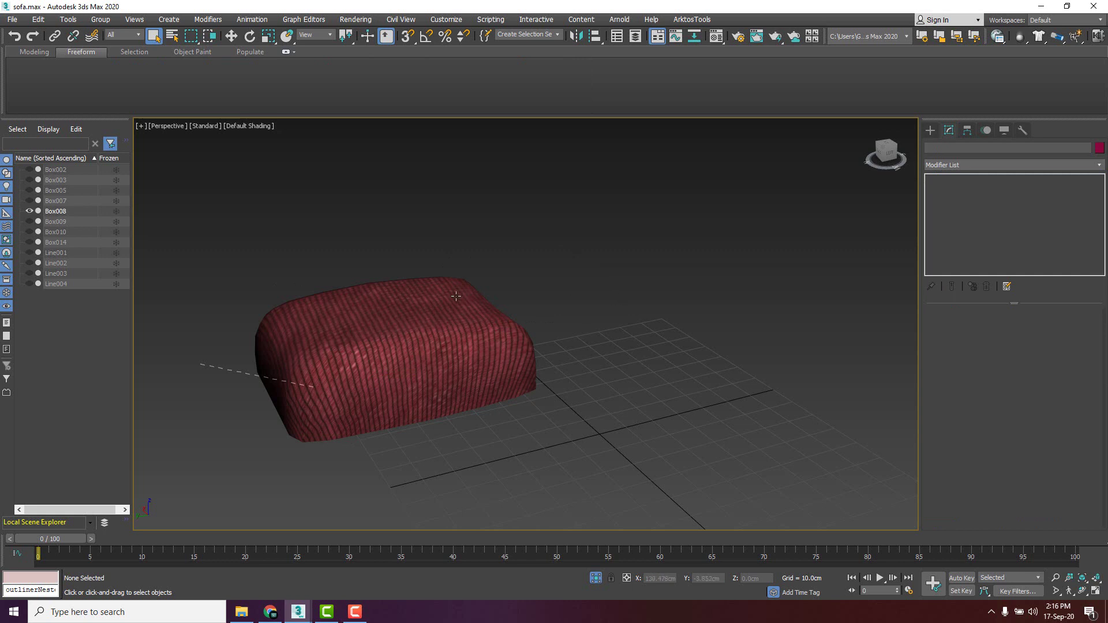
Unhide all objects and examine the textured seat cushion in place on the sofa.
{"action": "right_click", "coordinate": [587, 303]}
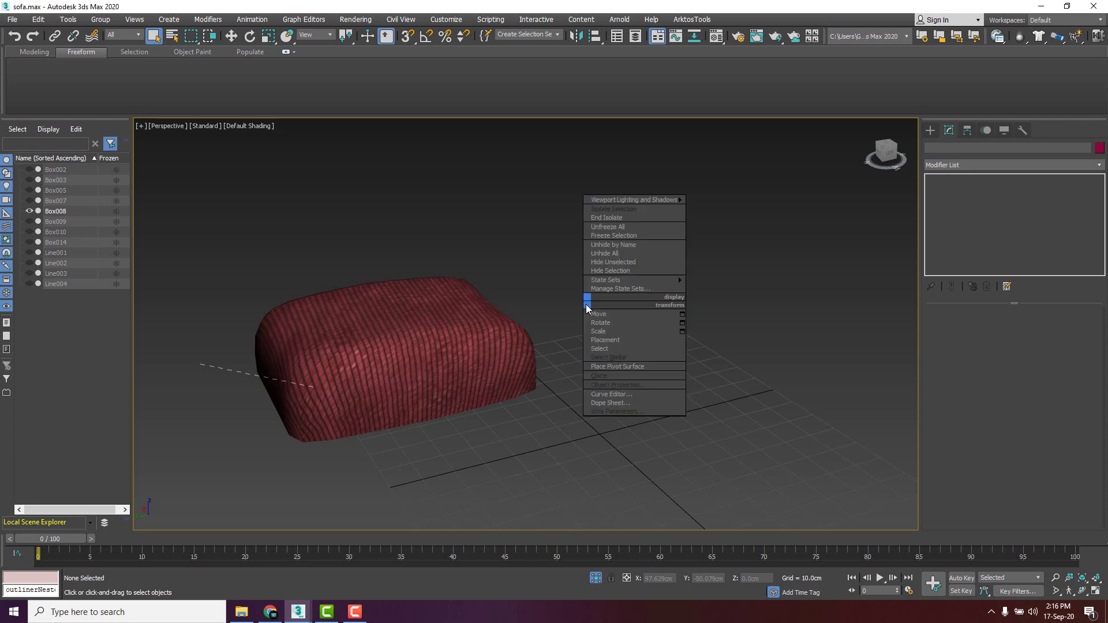
{"action": "left_click", "coordinate": [611, 258]}
{"action": "scroll", "coordinate": [612, 260], "scroll_direction": "down", "scroll_amount": 5}
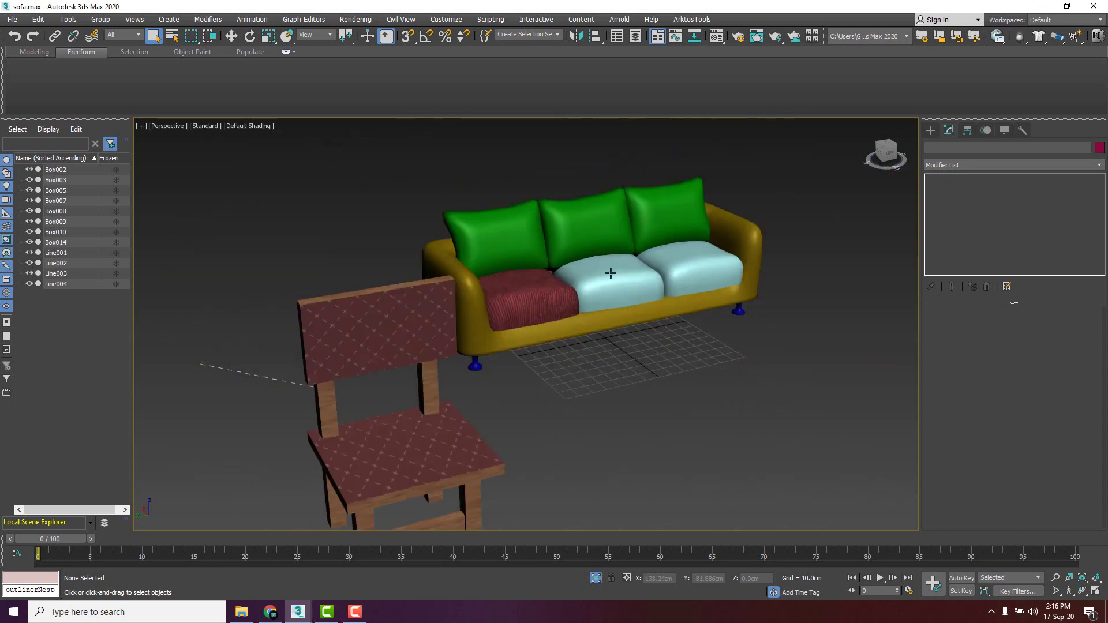
{"action": "middle_click_drag", "start_coordinate": [635, 289], "coordinate": [652, 308]}
{"action": "scroll", "coordinate": [603, 317], "scroll_direction": "up", "scroll_amount": 5}
{"action": "left_click", "coordinate": [519, 295]}
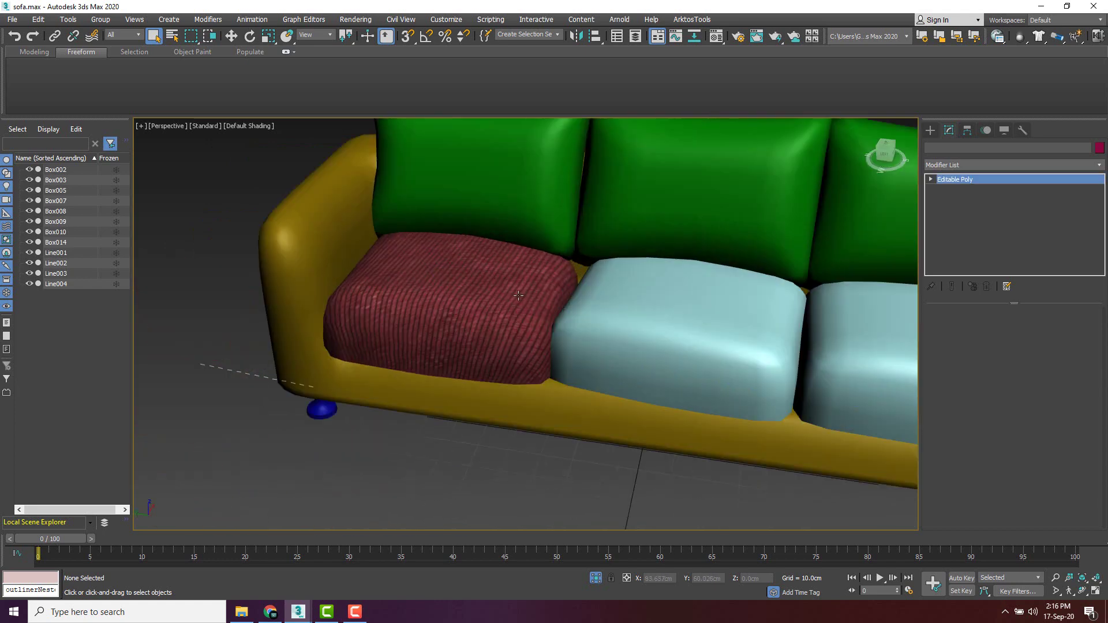
{"action": "scroll", "coordinate": [477, 296], "scroll_direction": "up", "scroll_amount": 3}
{"action": "scroll", "coordinate": [559, 310], "scroll_direction": "down", "scroll_amount": 5}
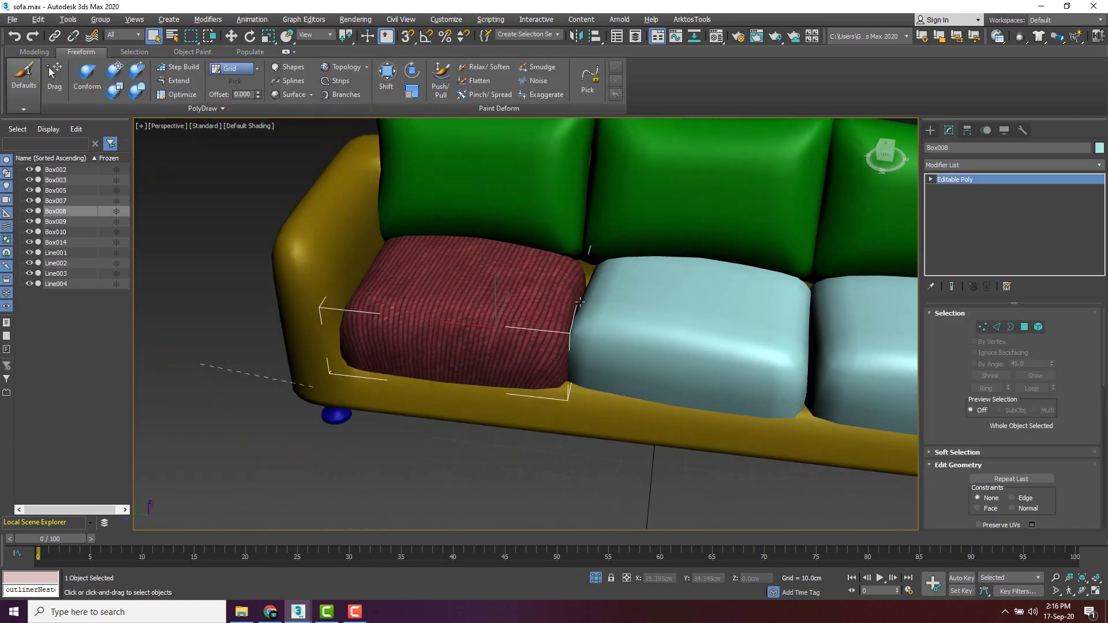
Select the two untextured light-blue seat cushions together and delete them.
{"action": "left_click", "coordinate": [621, 306]}
{"action": "scroll", "coordinate": [630, 322], "scroll_direction": "up", "scroll_amount": 4}
{"action": "left_click", "coordinate": [715, 341]}
{"action": "scroll", "coordinate": [479, 332], "scroll_direction": "down", "scroll_amount": 8}
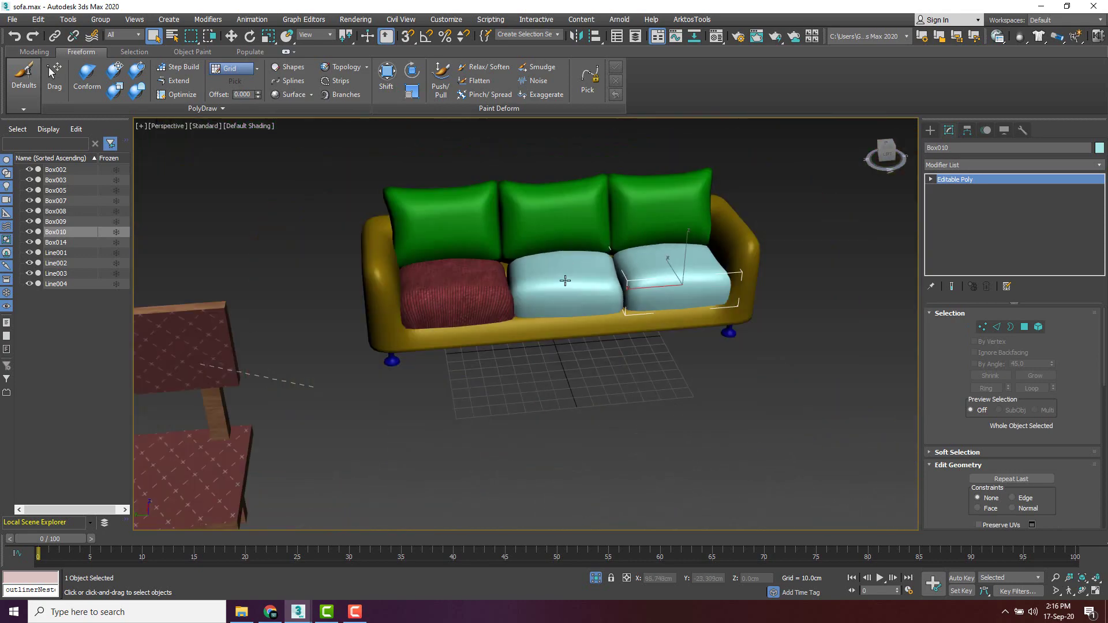
{"action": "middle_click_drag", "start_coordinate": [565, 281], "coordinate": [583, 311], "text": "alt"}
{"action": "left_click", "coordinate": [628, 399]}
{"action": "left_click", "coordinate": [570, 304]}
{"action": "left_click", "coordinate": [587, 314], "text": "alt"}
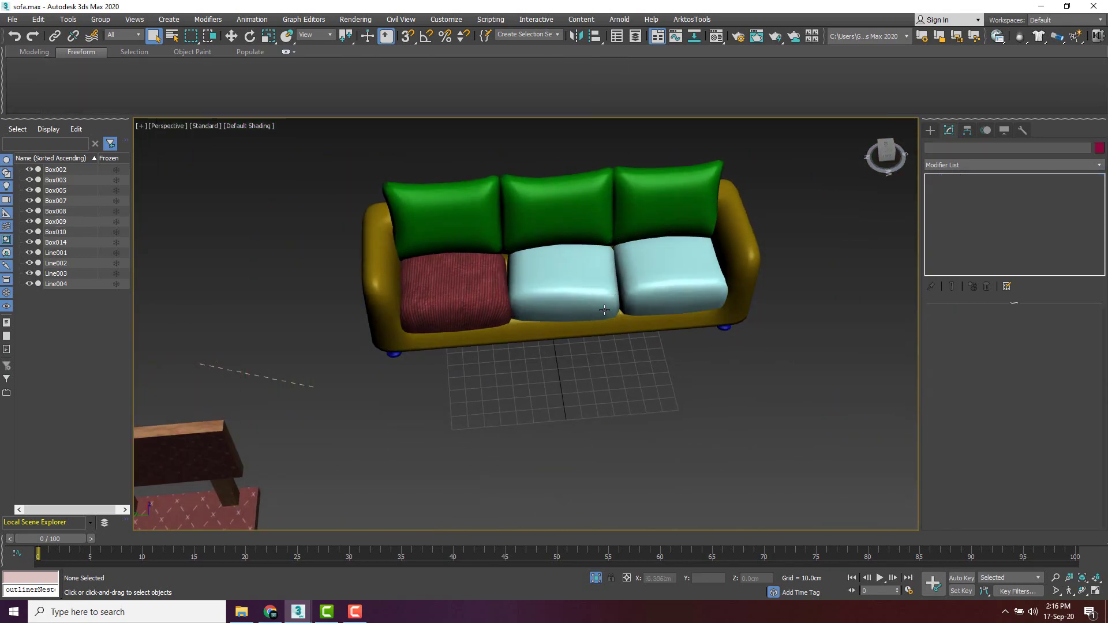
{"action": "left_click", "coordinate": [589, 296]}
{"action": "left_click", "coordinate": [660, 288], "text": "ctrl"}
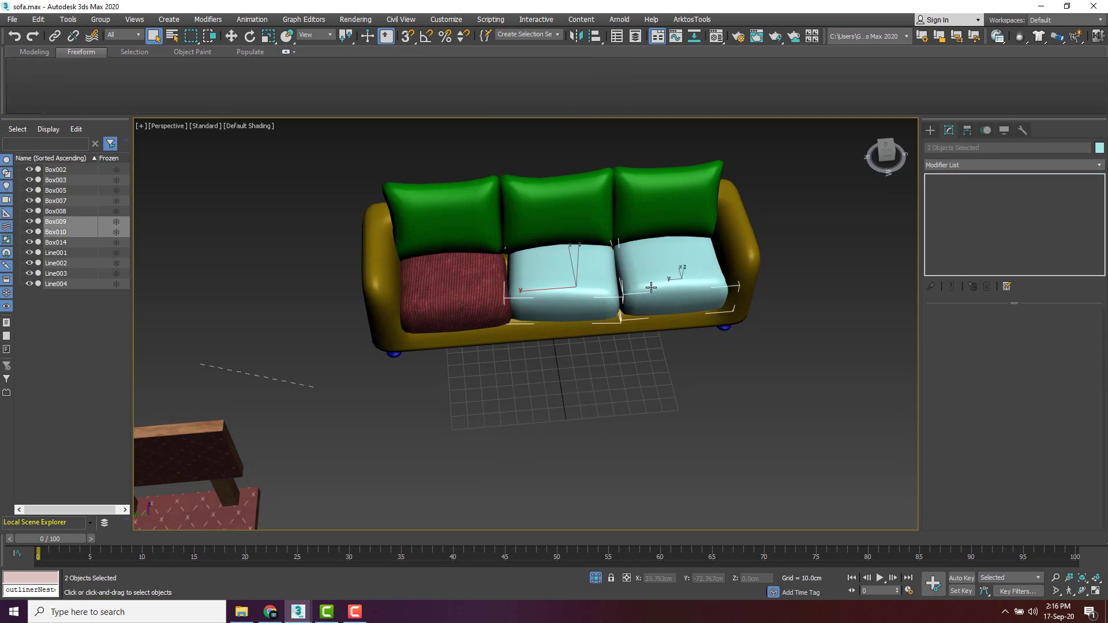
{"action": "key", "text": "Delete"}
Copy the textured seat cushion twice along the seat to fill the two empty cushion places.
{"action": "left_click", "coordinate": [491, 291]}
{"action": "key", "text": "w"}
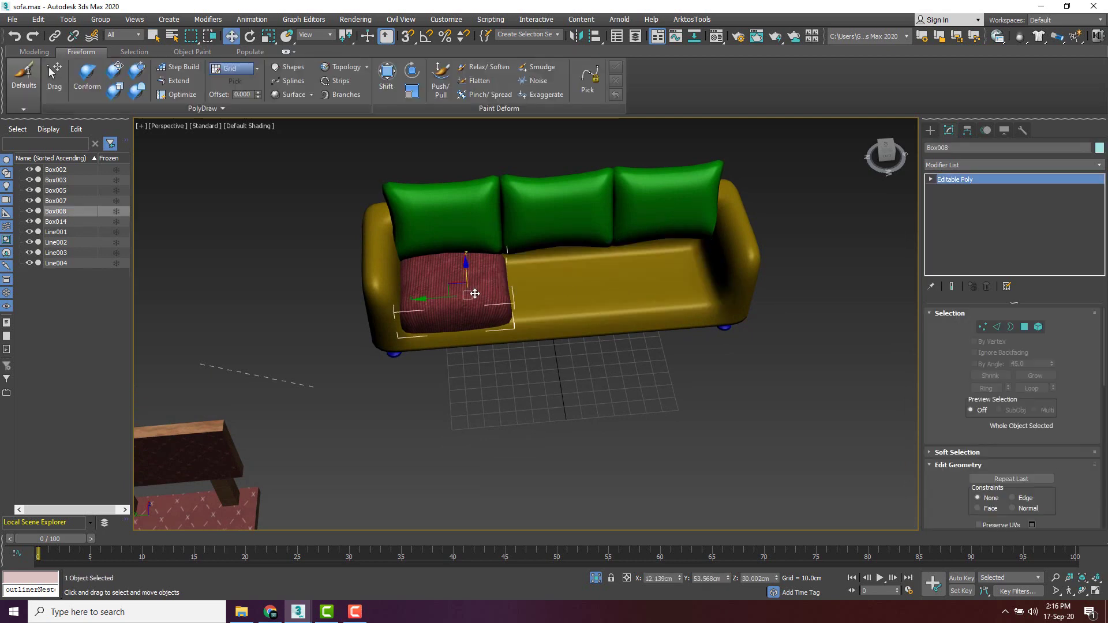
{"action": "scroll", "coordinate": [425, 299], "scroll_direction": "up", "scroll_amount": 2}
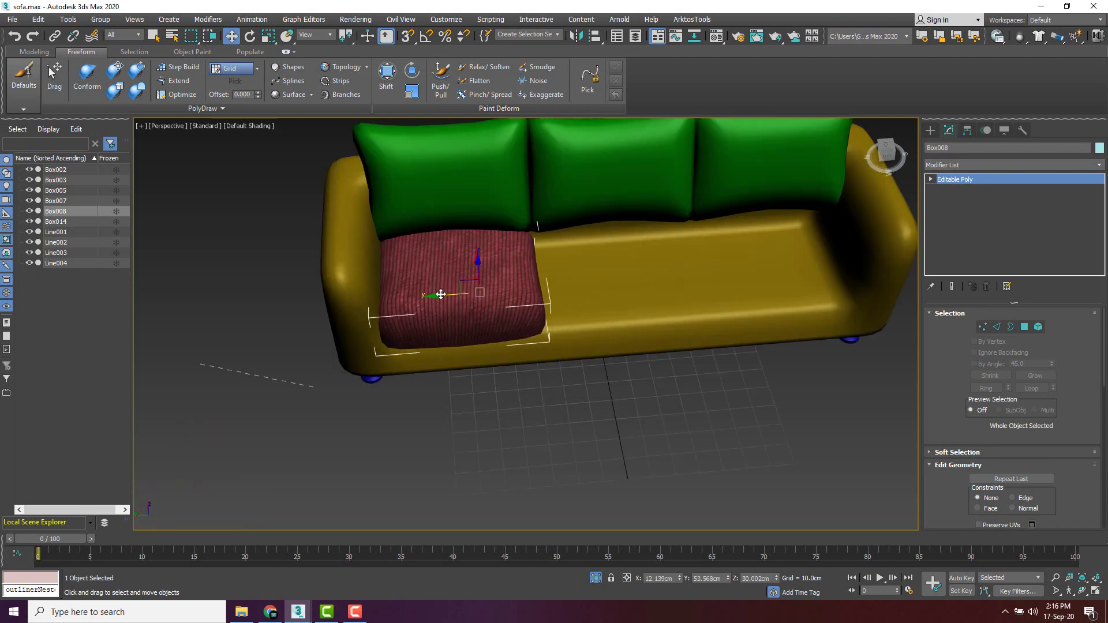
{"action": "mouse_move", "coordinate": [440, 294]}
{"action": "left_mouse_down", "text": "shift"}
{"action": "mouse_move", "coordinate": [600, 265]}
{"action": "mouse_move", "coordinate": [591, 271]}
{"action": "left_mouse_up", "text": "shift"}
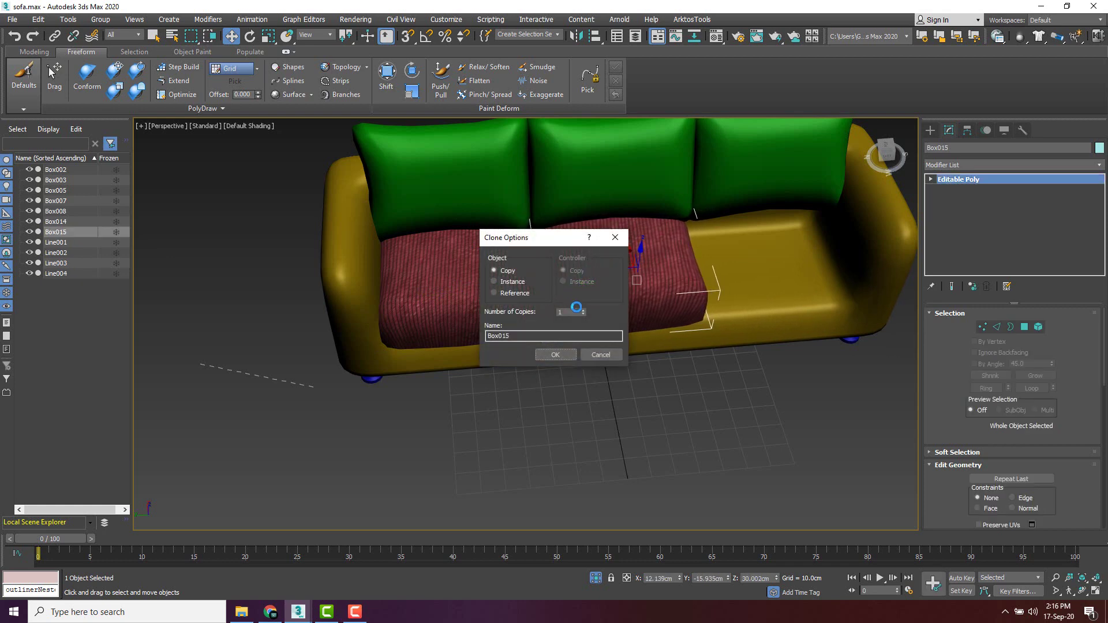
{"action": "left_click", "coordinate": [555, 355]}
{"action": "middle_click_drag", "start_coordinate": [745, 333], "coordinate": [676, 302], "text": "alt"}
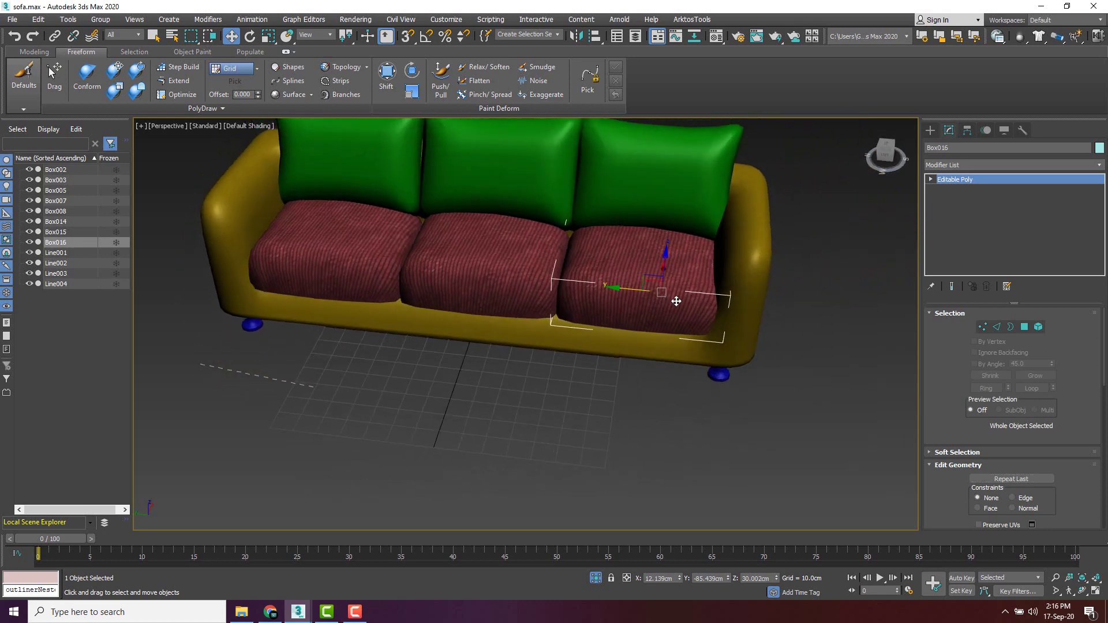
Examine the fabric texture on all three seat cushions up close and from several angles.
{"action": "left_click", "coordinate": [530, 391]}
{"action": "left_click", "coordinate": [512, 292]}
{"action": "middle_click_drag", "start_coordinate": [530, 392], "coordinate": [488, 303], "text": "alt"}
{"action": "left_click", "coordinate": [760, 240]}
{"action": "scroll", "coordinate": [475, 264], "scroll_direction": "up", "scroll_amount": 10}
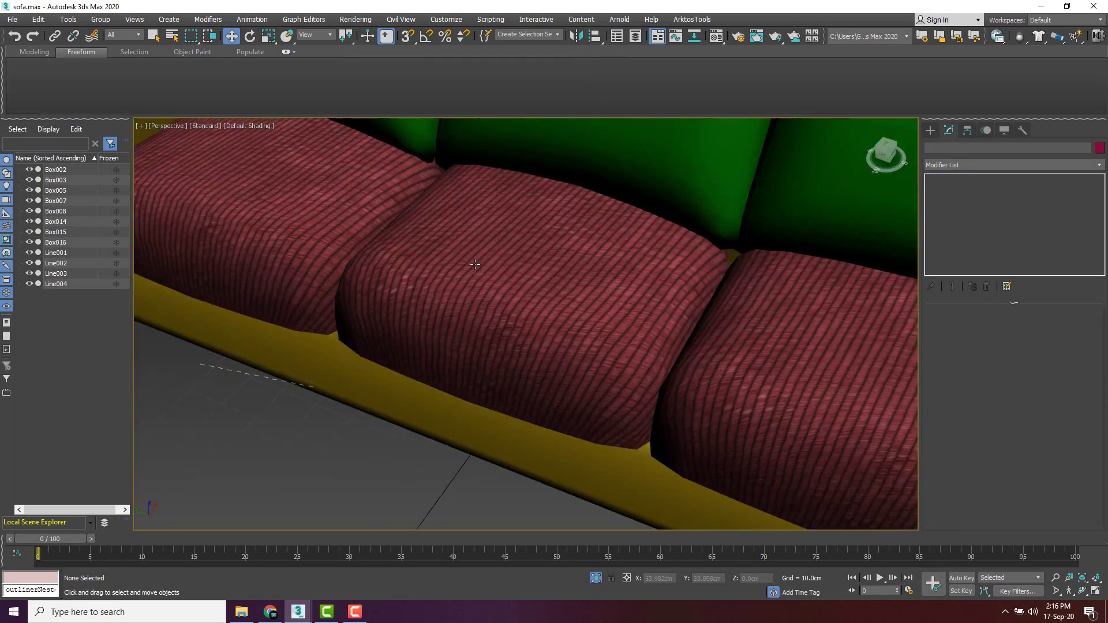
{"action": "scroll", "coordinate": [475, 264], "scroll_direction": "down", "scroll_amount": 10}
{"action": "left_click", "coordinate": [494, 257]}
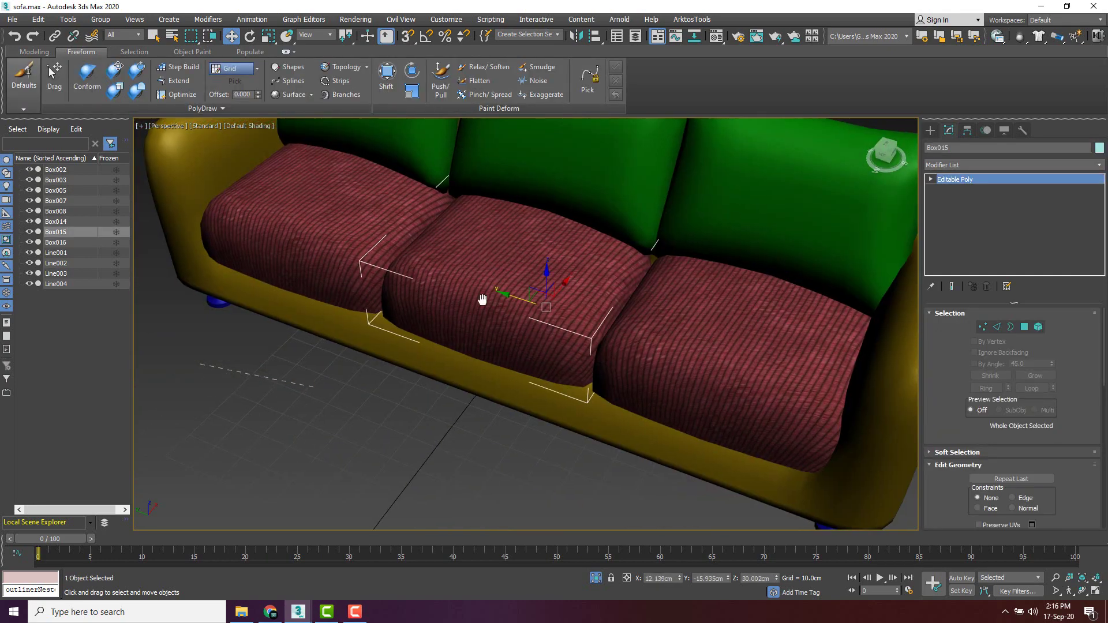
{"action": "middle_click_drag", "start_coordinate": [482, 297], "coordinate": [542, 348], "text": "alt"}
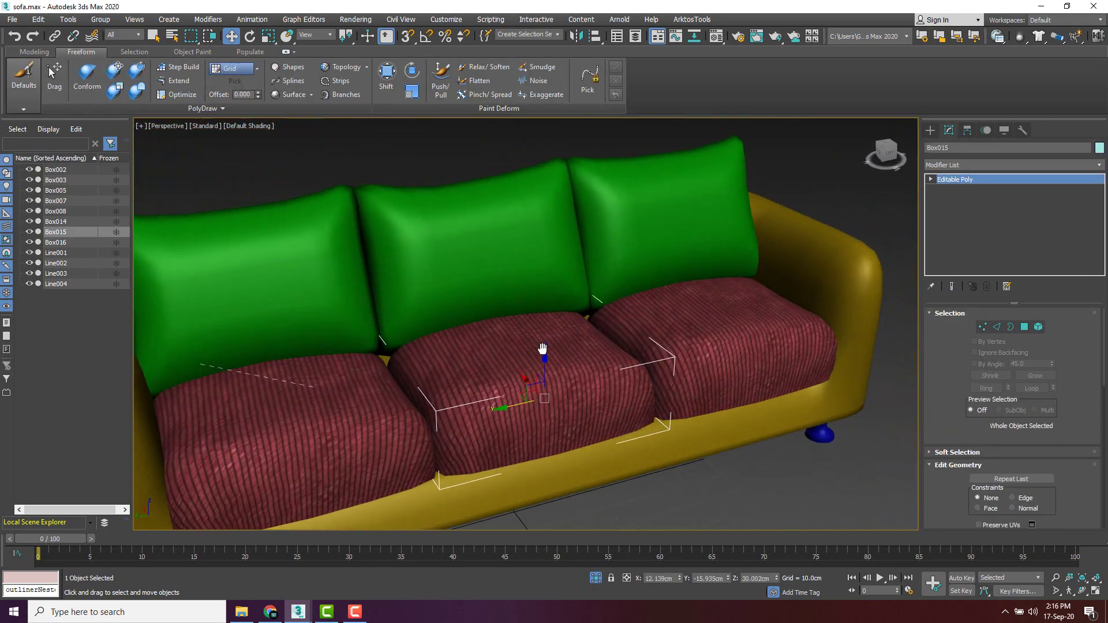
{"action": "scroll", "coordinate": [548, 357], "scroll_direction": "up", "scroll_amount": 5}
{"action": "scroll", "coordinate": [548, 356], "scroll_direction": "down", "scroll_amount": 5}
{"action": "middle_click_drag", "start_coordinate": [549, 296], "coordinate": [549, 285], "text": "alt"}
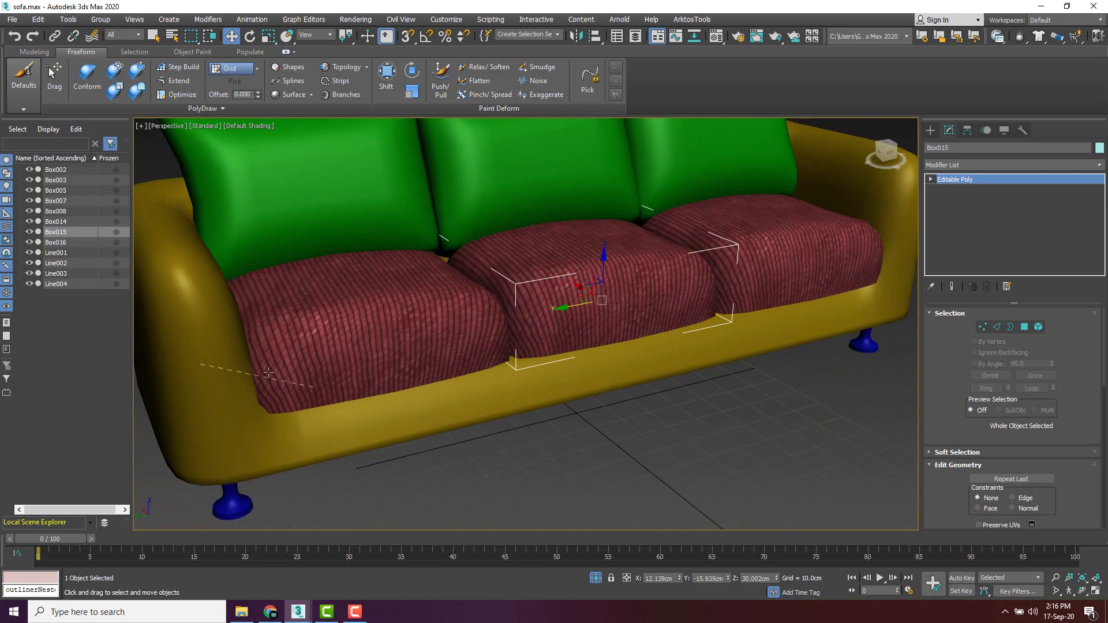
{"action": "scroll", "coordinate": [267, 359], "scroll_direction": "up", "scroll_amount": 5}
{"action": "scroll", "coordinate": [267, 360], "scroll_direction": "down", "scroll_amount": 5}
{"action": "middle_click_drag", "start_coordinate": [515, 318], "coordinate": [423, 380]}
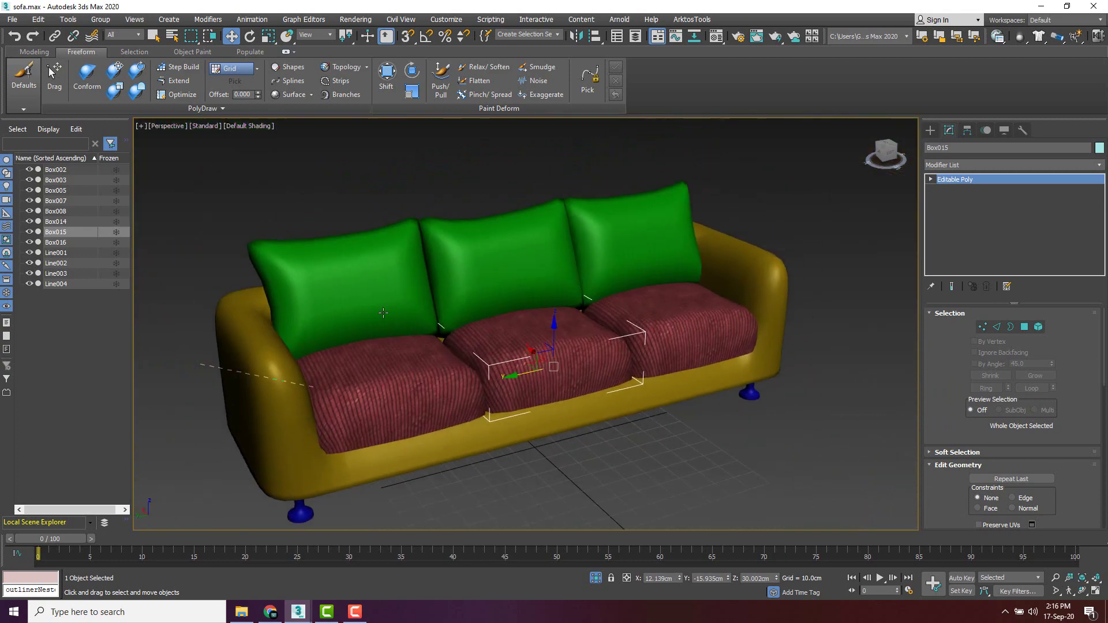
Select the green back pillow above the original textured seat cushion and isolate it.
{"action": "left_click", "coordinate": [379, 276]}
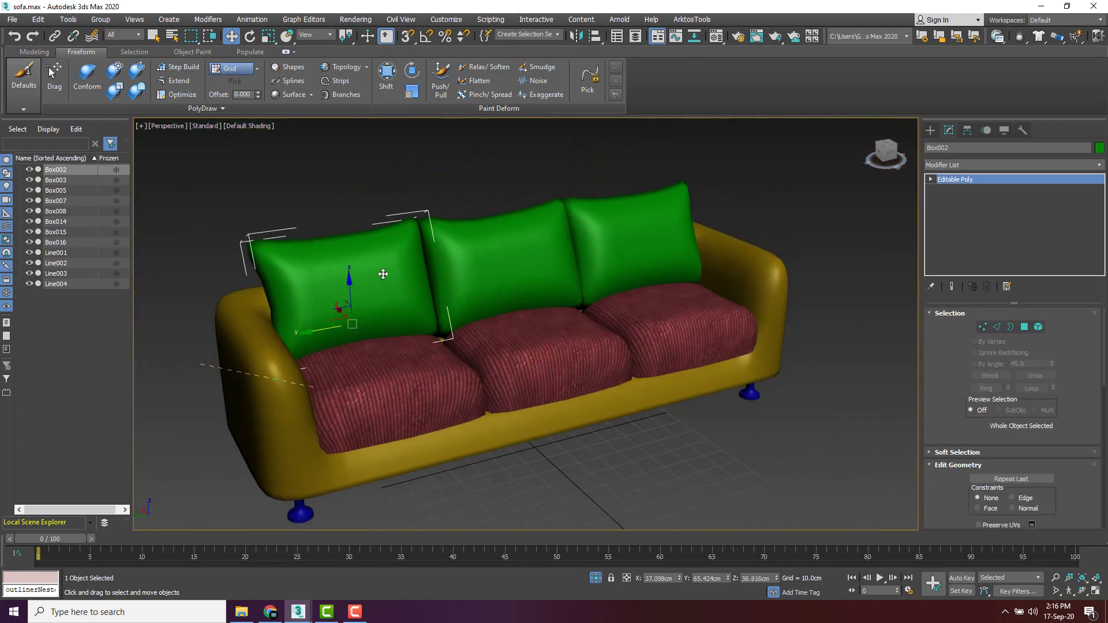
{"action": "middle_click_drag", "start_coordinate": [383, 274], "coordinate": [413, 256], "text": "alt"}
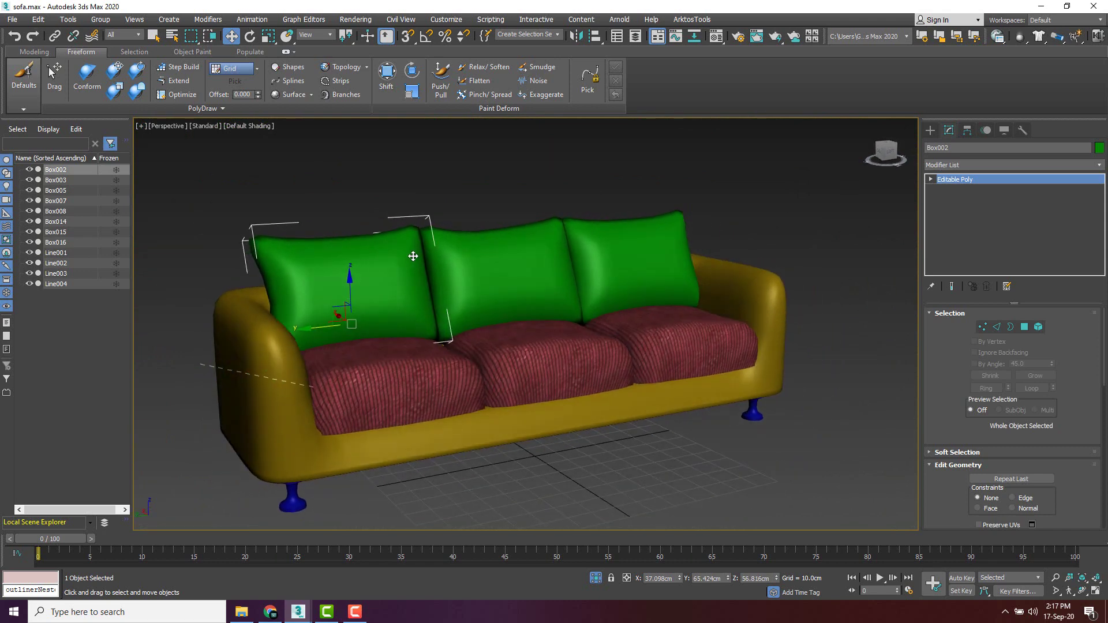
{"action": "right_click", "coordinate": [383, 274]}
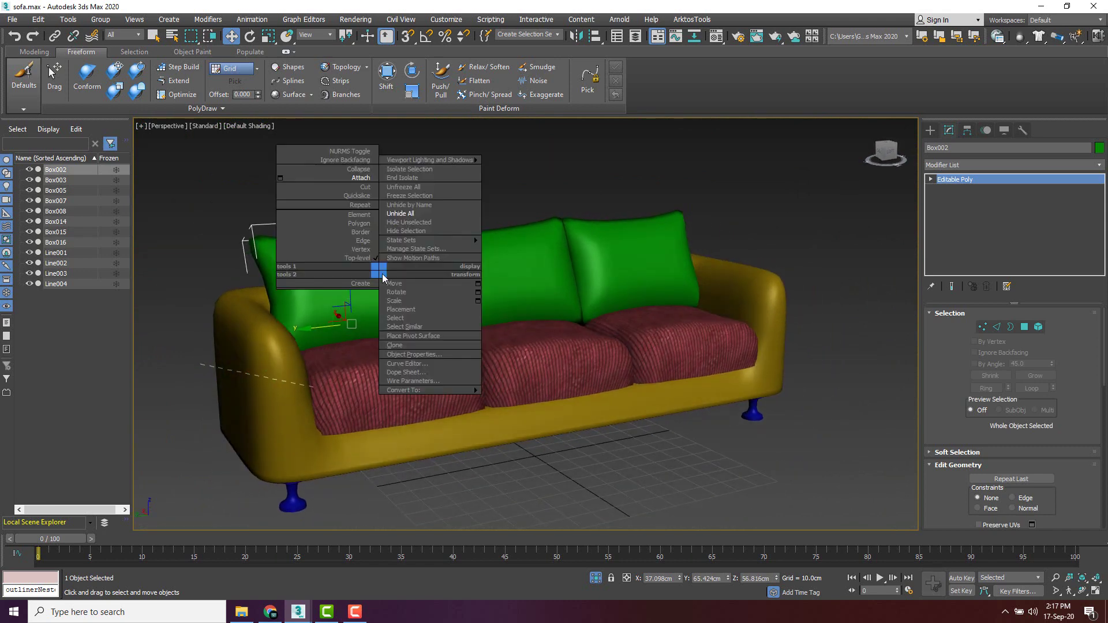
{"action": "left_click", "coordinate": [403, 169]}
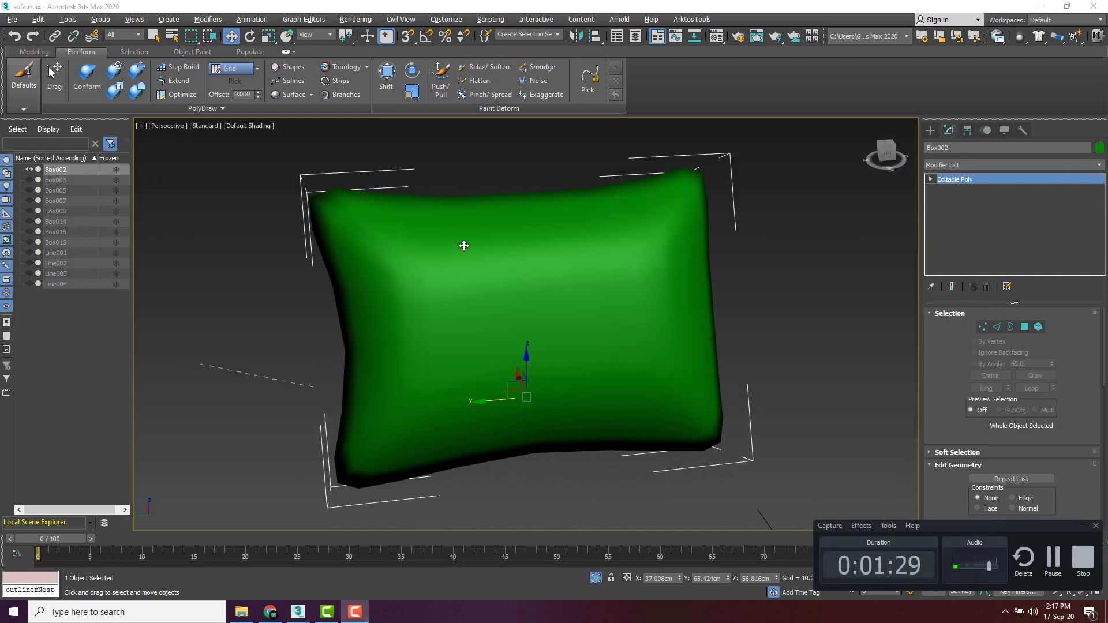
Apply the Fabric026_2K_Color image from the Fabric026_2K-JPG folder to the isolated back pillow and close the folder window.
{"action": "middle_click_drag", "start_coordinate": [477, 272], "coordinate": [383, 250]}
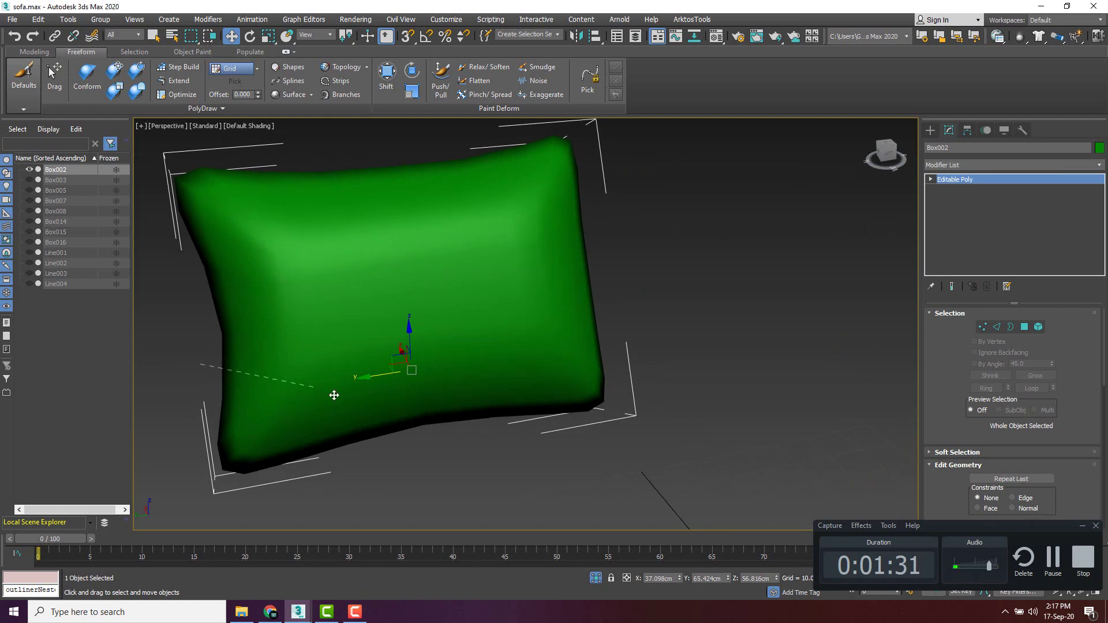
{"action": "left_click", "coordinate": [242, 611]}
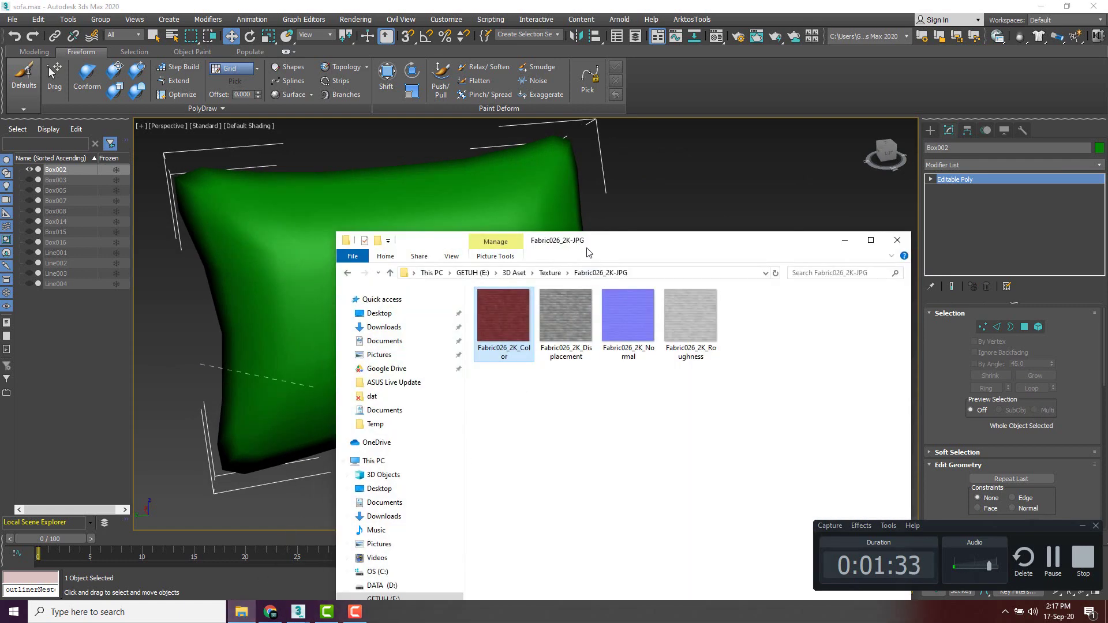
{"action": "left_click_drag", "start_coordinate": [585, 247], "coordinate": [750, 223]}
{"action": "left_click_drag", "start_coordinate": [642, 290], "coordinate": [367, 255]}
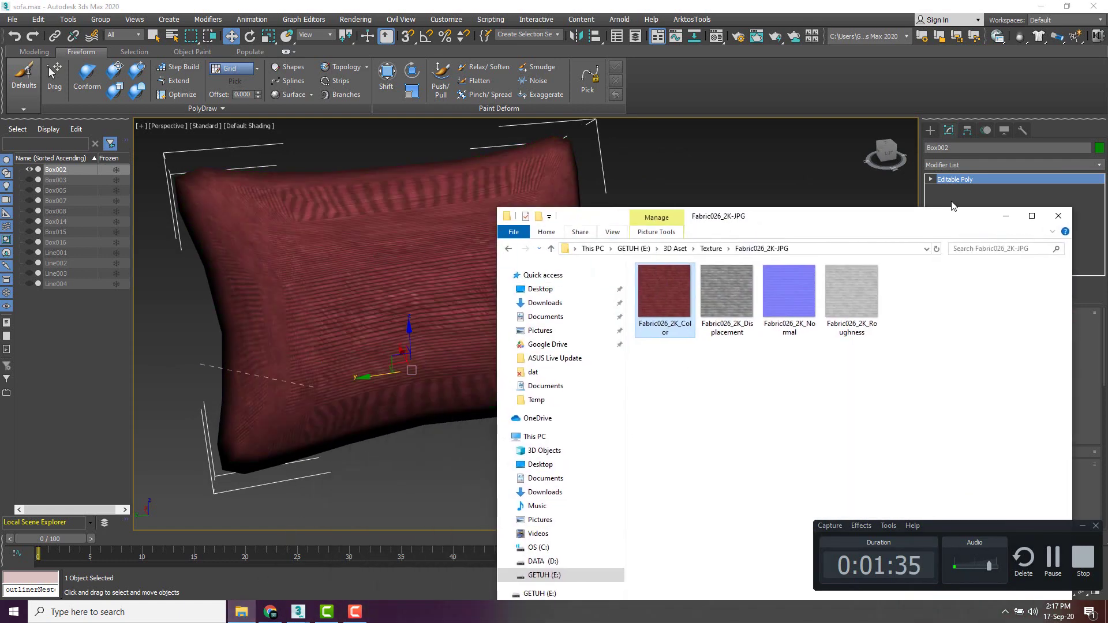
{"action": "left_click", "coordinate": [1059, 215]}
Inspect the fabric's line direction and stretching across the front and borders of the back pillow.
{"action": "mouse_move", "coordinate": [400, 285]}
{"action": "middle_mouse_down", "text": "alt"}
{"action": "mouse_move", "coordinate": [502, 250]}
{"action": "mouse_move", "coordinate": [415, 292]}
{"action": "middle_mouse_up", "text": "alt"}
{"action": "scroll", "coordinate": [347, 225], "scroll_direction": "up", "scroll_amount": 5}
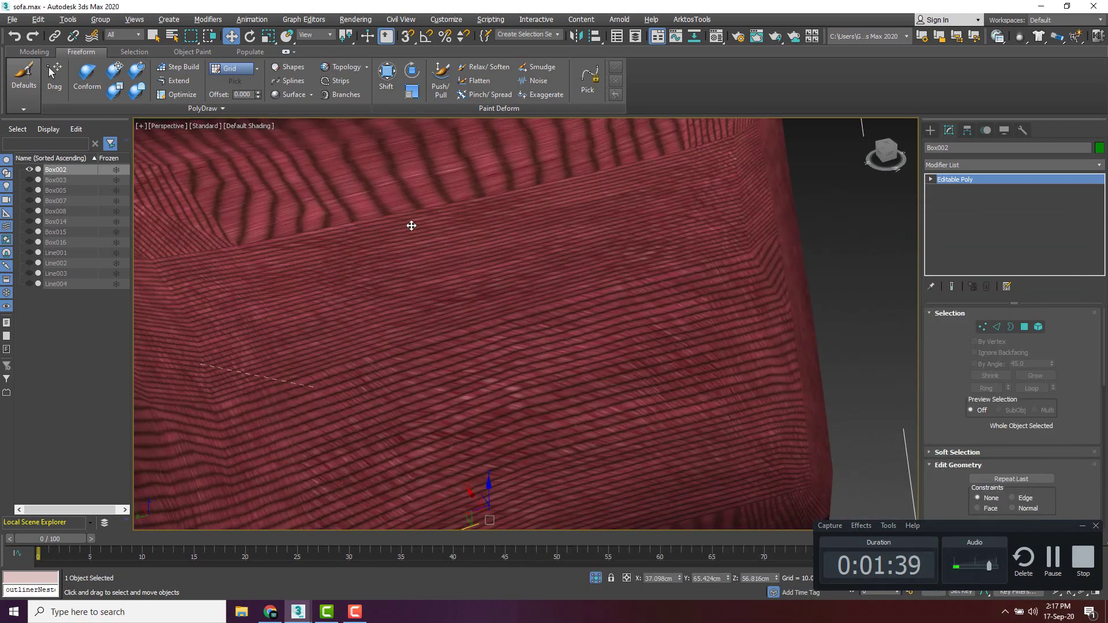
{"action": "scroll", "coordinate": [404, 227], "scroll_direction": "up", "scroll_amount": 3}
{"action": "middle_click_drag", "start_coordinate": [397, 231], "coordinate": [404, 224], "text": "alt"}
{"action": "scroll", "coordinate": [415, 226], "scroll_direction": "down", "scroll_amount": 4}
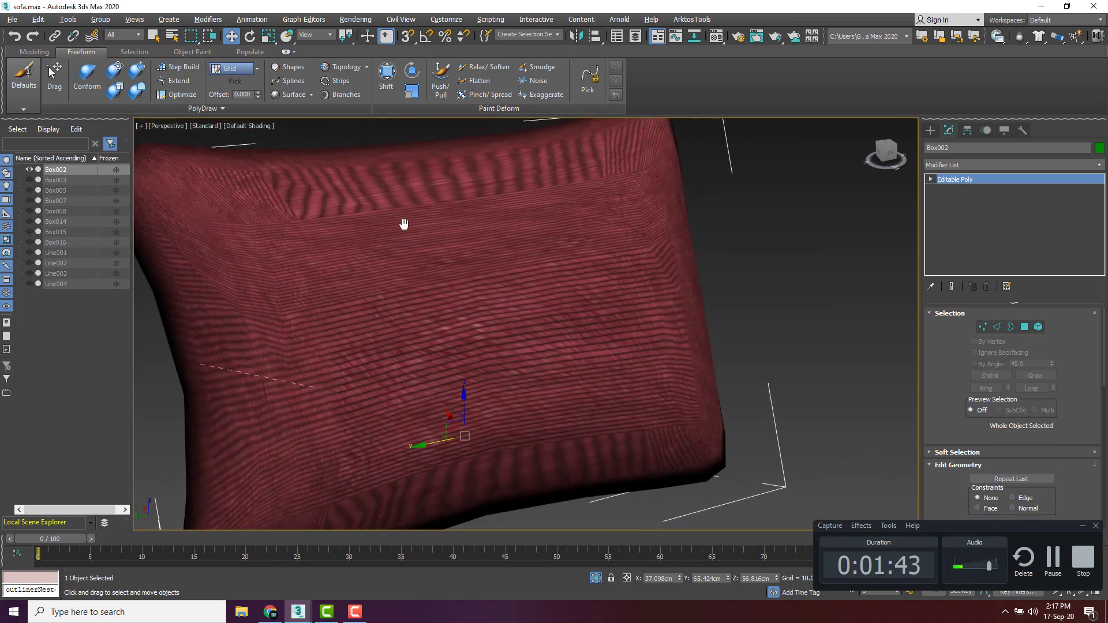
{"action": "scroll", "coordinate": [470, 208], "scroll_direction": "down", "scroll_amount": 3}
{"action": "scroll", "coordinate": [450, 232], "scroll_direction": "up", "scroll_amount": 4}
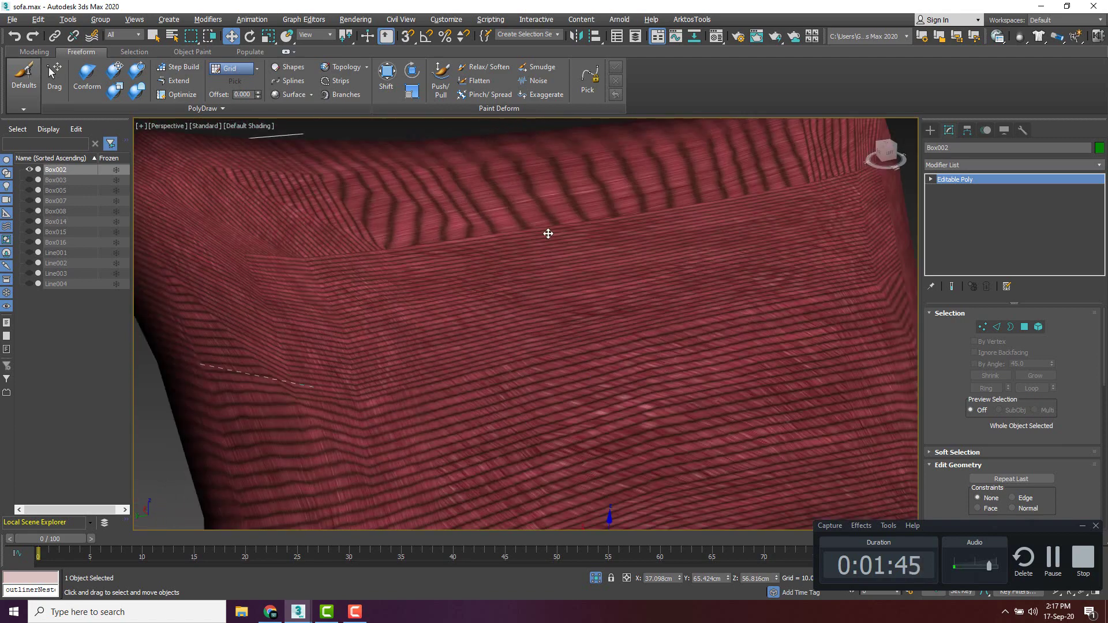
{"action": "scroll", "coordinate": [558, 237], "scroll_direction": "down", "scroll_amount": 5}
{"action": "mouse_move", "coordinate": [559, 237]}
{"action": "middle_mouse_down", "text": "alt"}
{"action": "mouse_move", "coordinate": [631, 218]}
{"action": "mouse_move", "coordinate": [503, 251]}
{"action": "mouse_move", "coordinate": [554, 235]}
{"action": "middle_mouse_up", "text": "alt"}
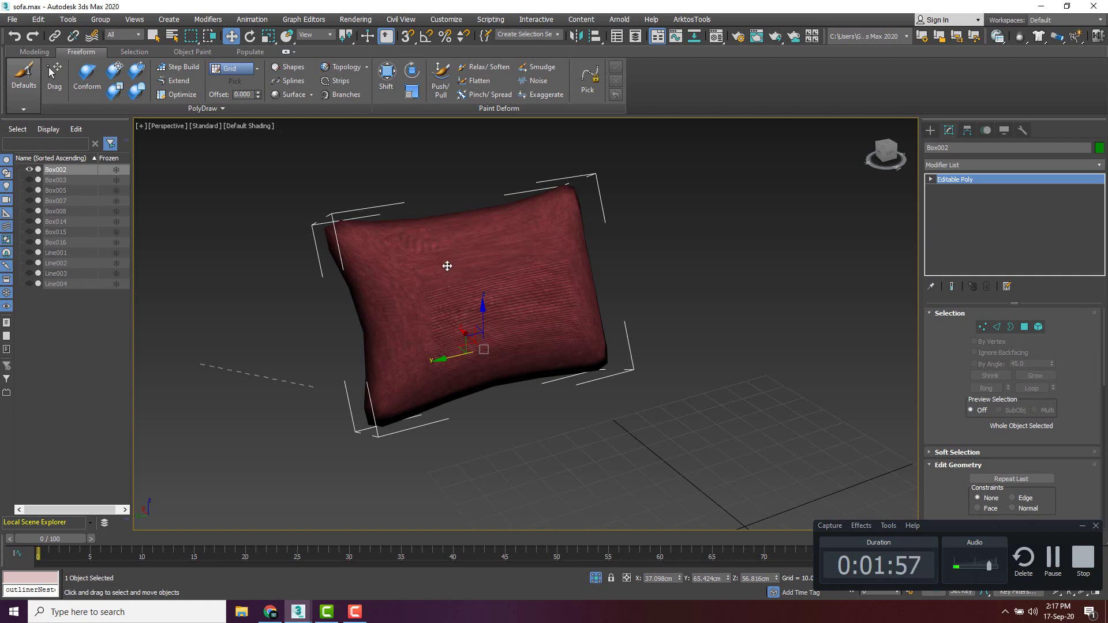
Examine the pillow's side edges with edged faces shown, picking single edges along the possible seam, and return to the whole shaded object.
{"action": "middle_click_drag", "start_coordinate": [442, 259], "coordinate": [503, 241], "text": "alt"}
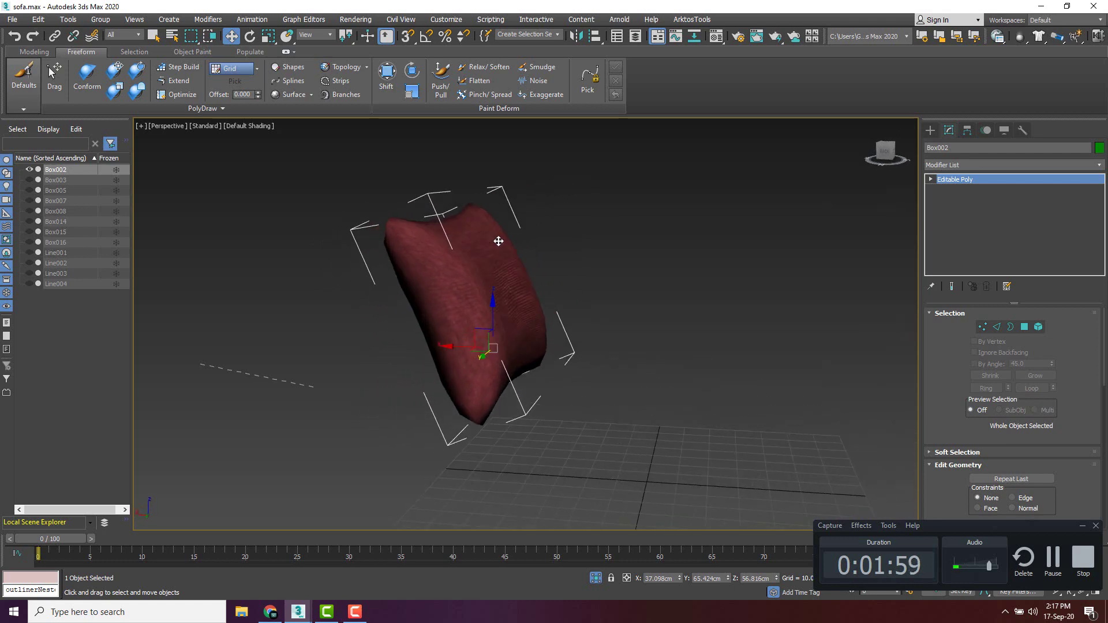
{"action": "key", "text": "F4"}
{"action": "middle_click_drag", "start_coordinate": [433, 247], "coordinate": [398, 234], "text": "alt"}
{"action": "key", "text": "2"}
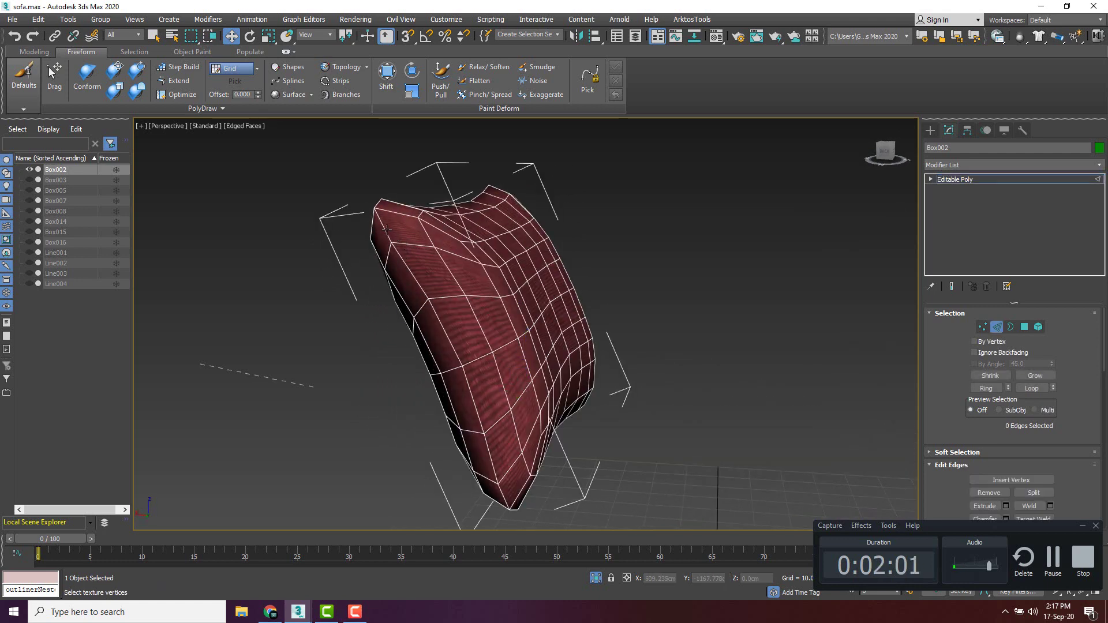
{"action": "left_click", "coordinate": [406, 267]}
{"action": "left_click", "coordinate": [443, 326]}
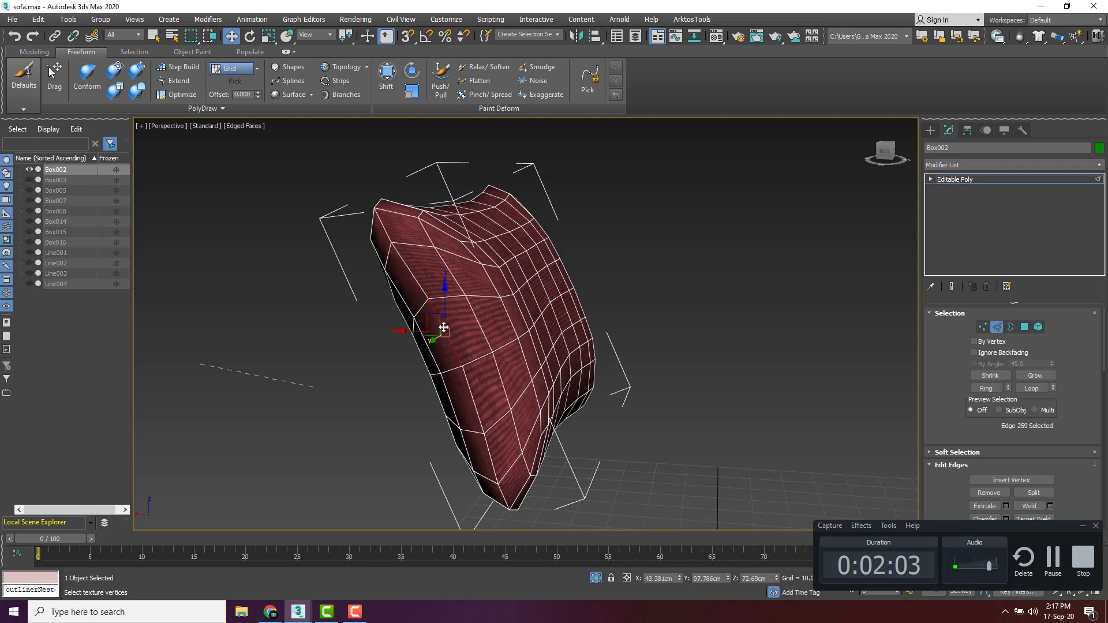
{"action": "middle_click_drag", "start_coordinate": [444, 326], "coordinate": [413, 258], "text": "alt"}
{"action": "middle_click_drag", "start_coordinate": [470, 394], "coordinate": [454, 350], "text": "alt"}
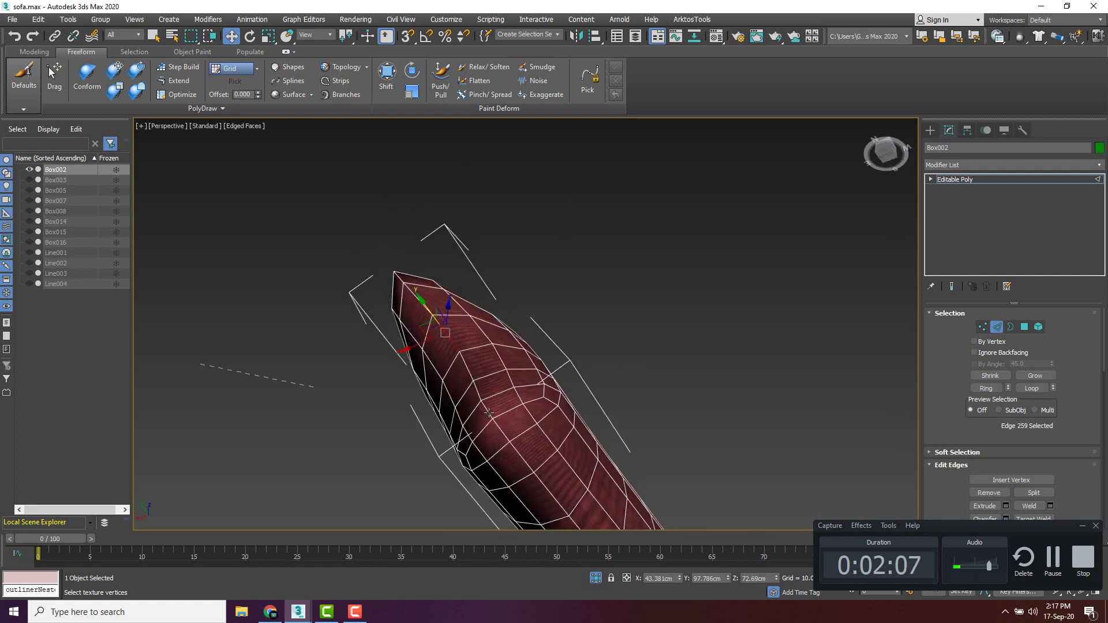
{"action": "left_click", "coordinate": [509, 442]}
{"action": "middle_click_drag", "start_coordinate": [508, 443], "coordinate": [509, 312], "text": "alt"}
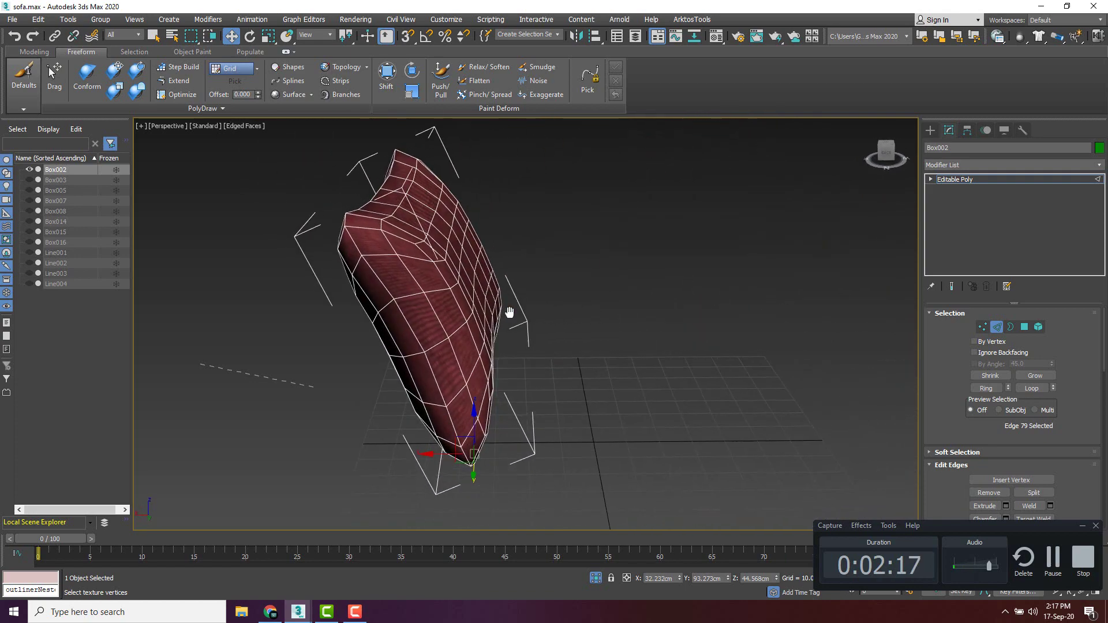
{"action": "left_click", "coordinate": [357, 247]}
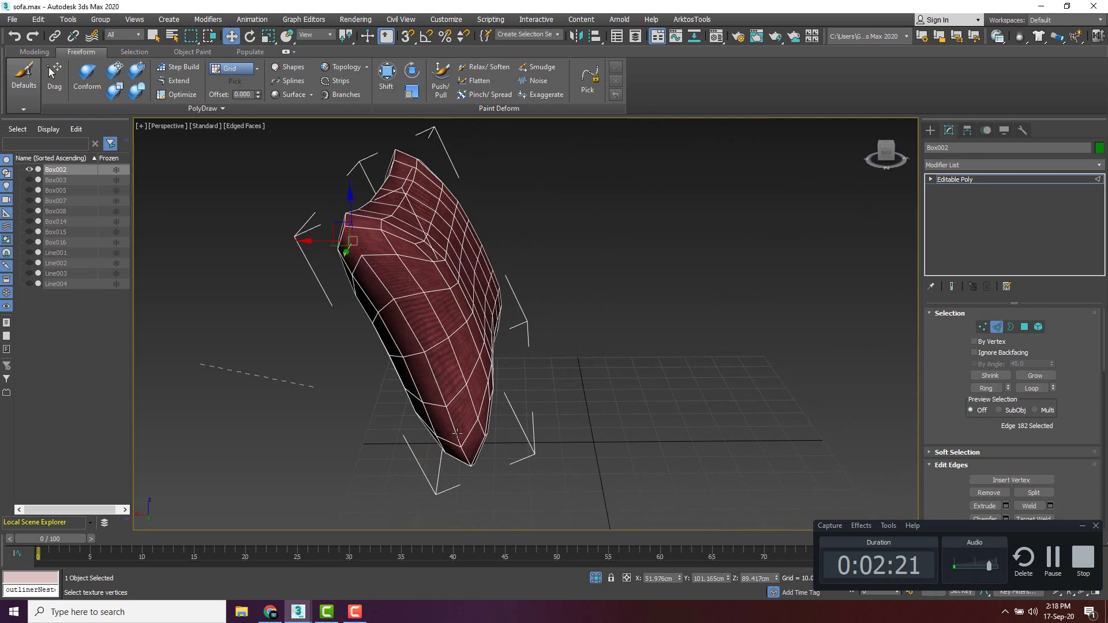
{"action": "middle_click_drag", "start_coordinate": [443, 402], "coordinate": [496, 262], "text": "alt"}
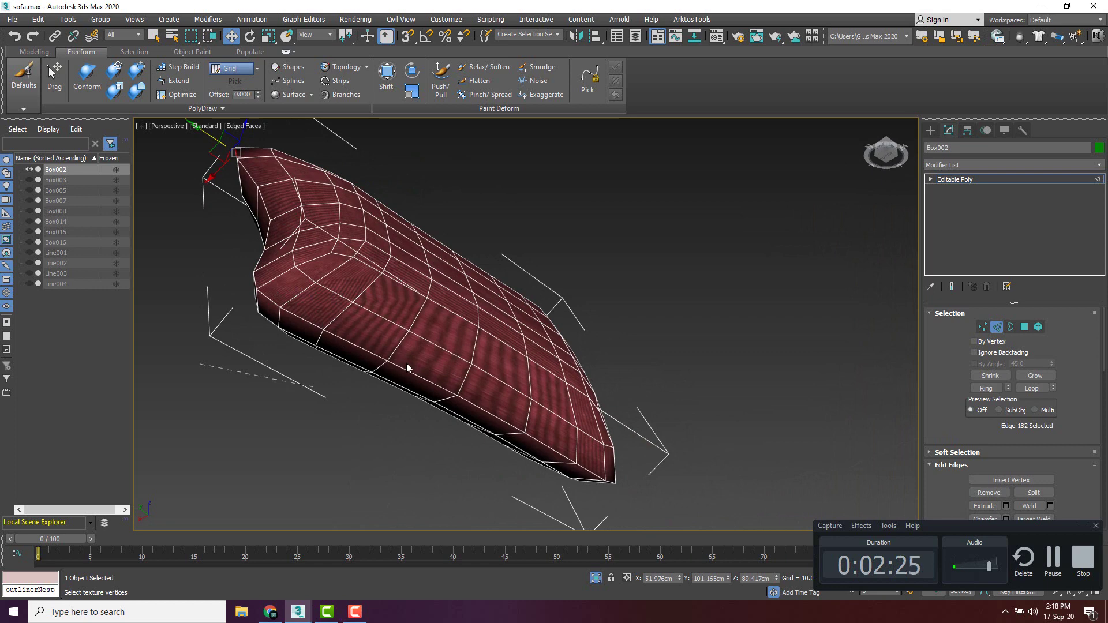
{"action": "scroll", "coordinate": [467, 364], "scroll_direction": "down", "scroll_amount": 2}
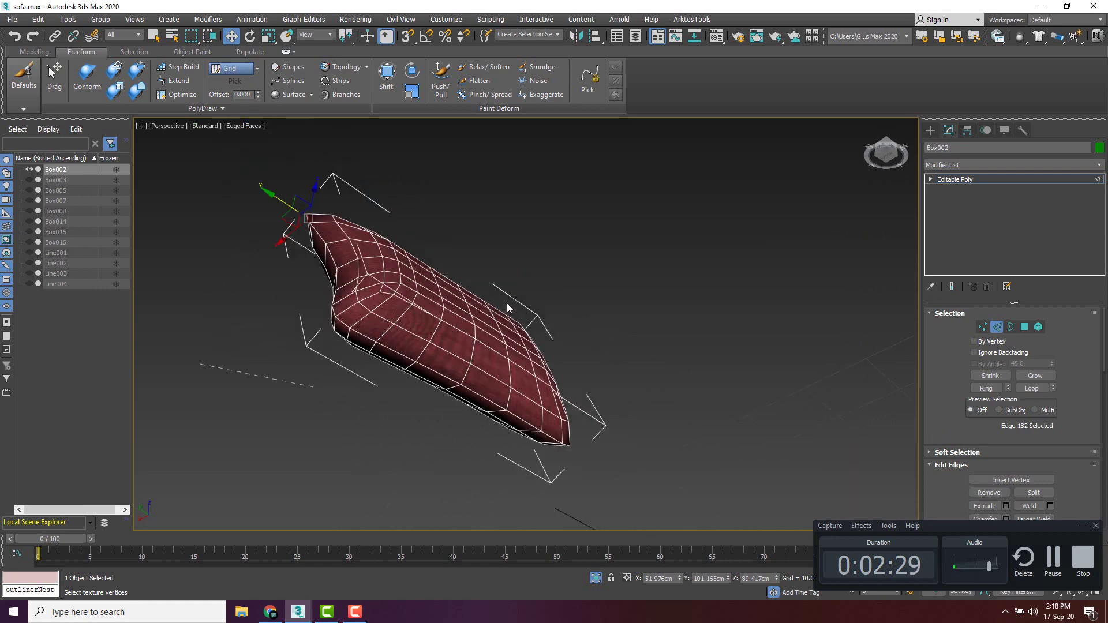
{"action": "middle_click_drag", "start_coordinate": [514, 272], "coordinate": [652, 277], "text": "alt"}
{"action": "key", "text": "F4"}
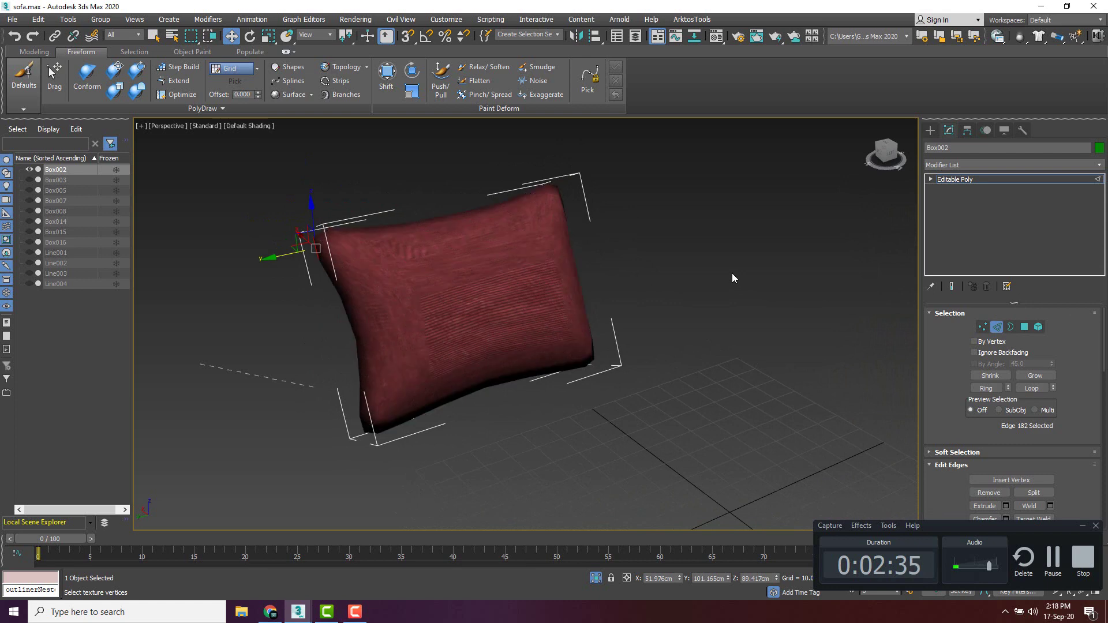
{"action": "left_click", "coordinate": [997, 327]}
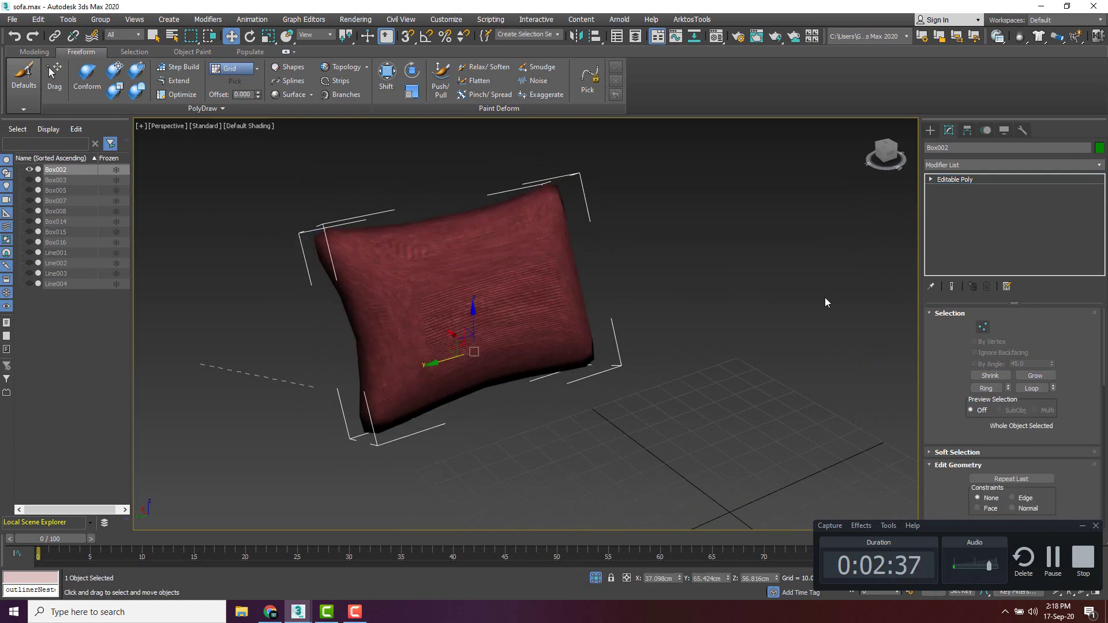
Add an Unwrap UVW modifier to the back pillow.
{"action": "scroll", "coordinate": [563, 260], "scroll_direction": "up", "scroll_amount": 5}
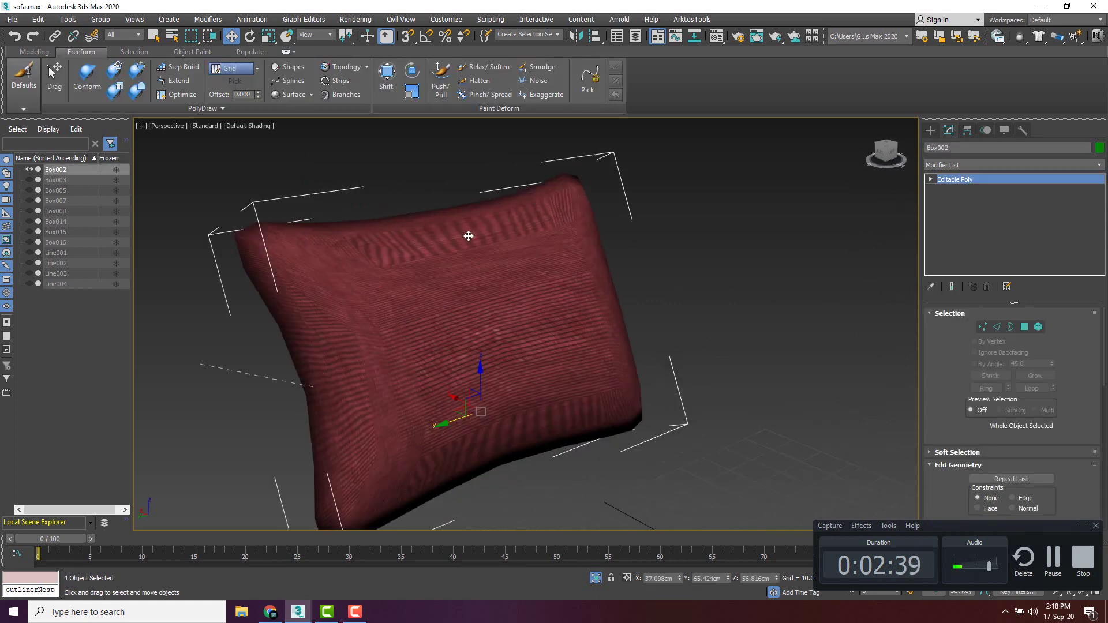
{"action": "left_click", "coordinate": [950, 163]}
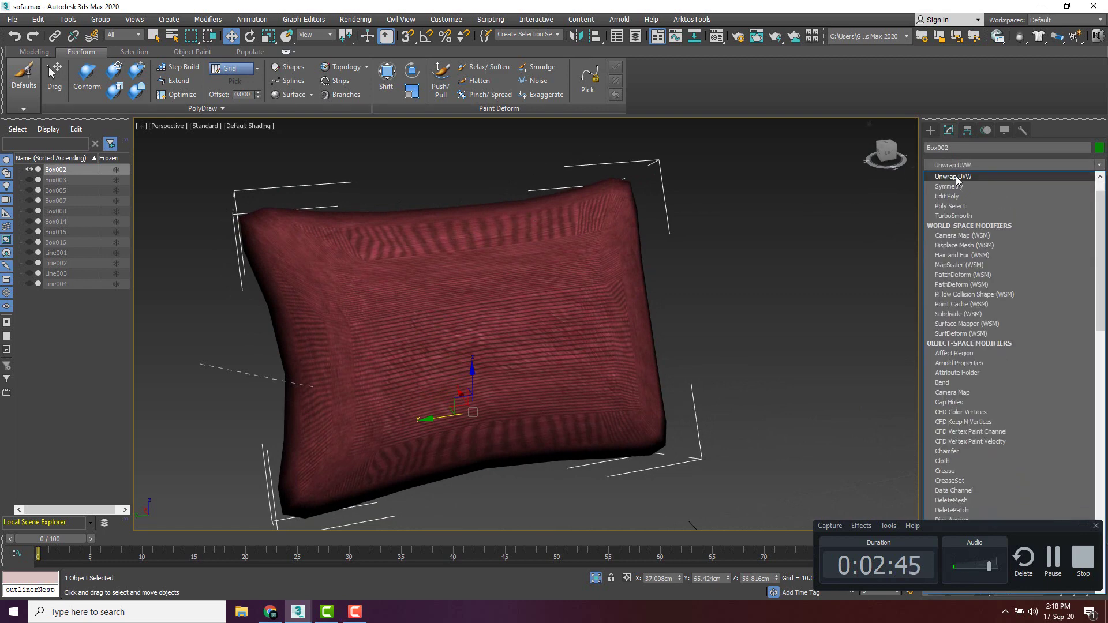
{"action": "left_click", "coordinate": [956, 175]}
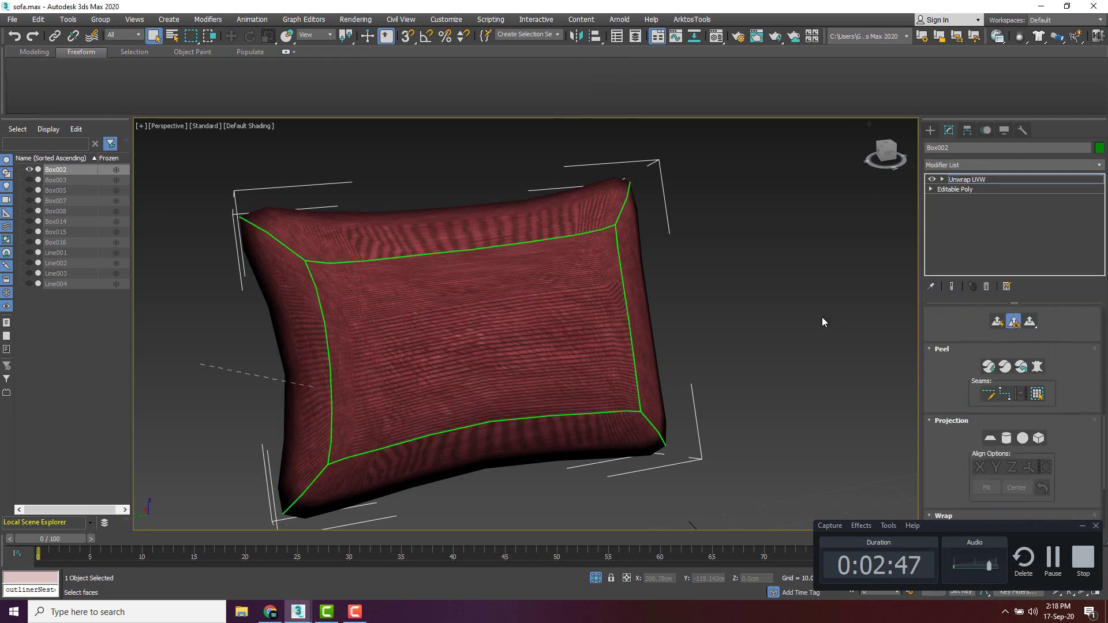
Open the UV Editor for the pillow, enable selection by element, and select all of its UV faces.
{"action": "scroll", "coordinate": [992, 423], "scroll_direction": "down", "scroll_amount": 3}
{"action": "scroll", "coordinate": [719, 327], "scroll_direction": "down", "scroll_amount": 5}
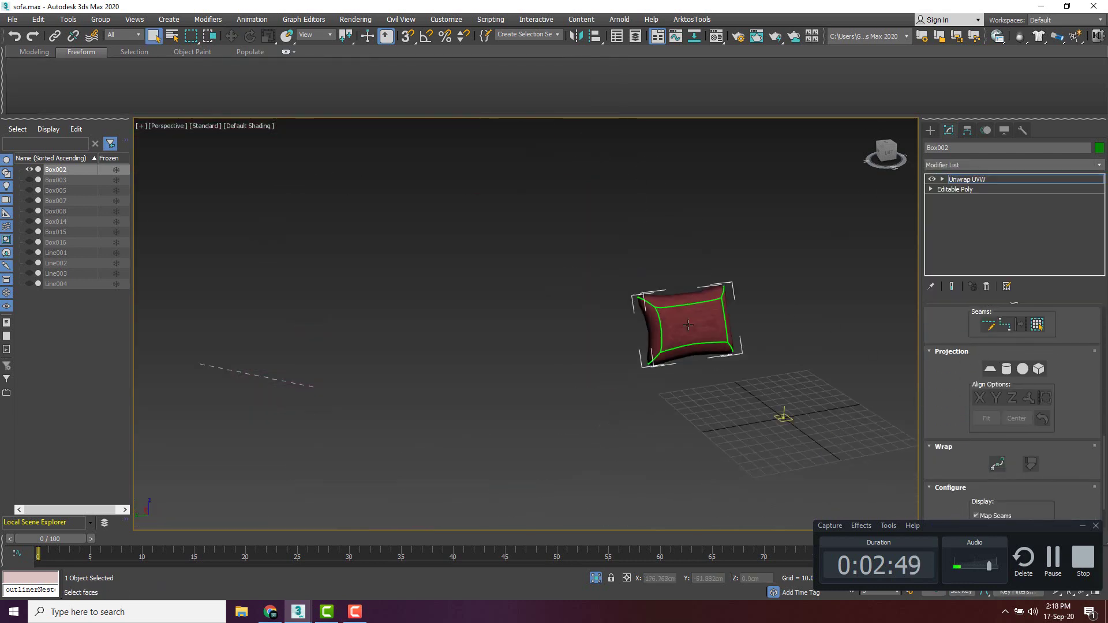
{"action": "scroll", "coordinate": [794, 320], "scroll_direction": "up", "scroll_amount": 2}
{"action": "middle_click_drag", "start_coordinate": [794, 321], "coordinate": [725, 319]}
{"action": "scroll", "coordinate": [942, 413], "scroll_direction": "up", "scroll_amount": 8}
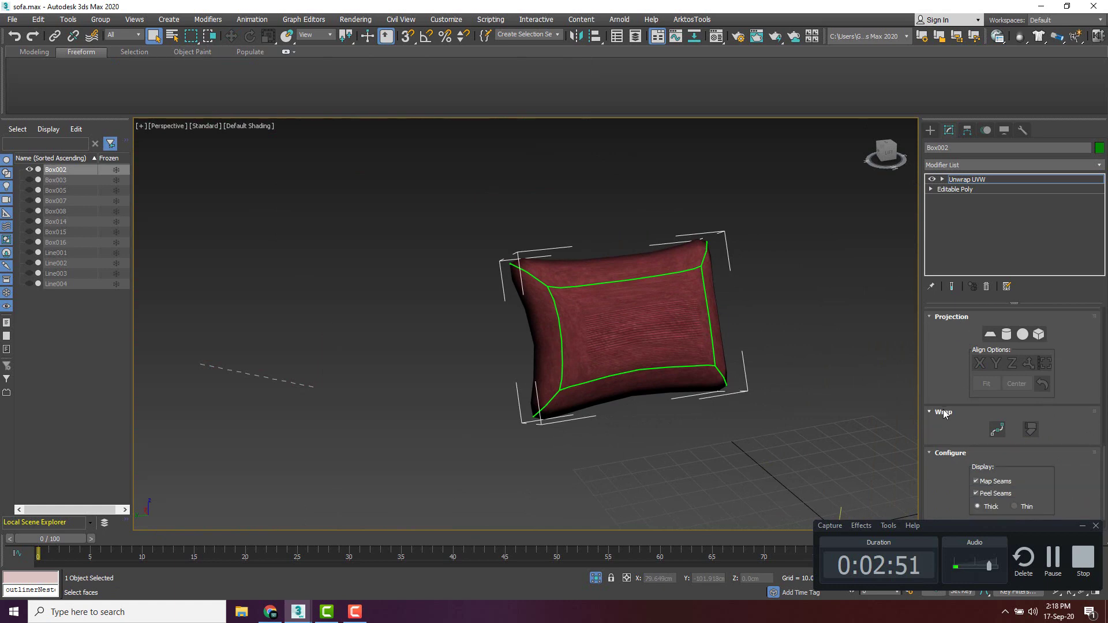
{"action": "scroll", "coordinate": [947, 399], "scroll_direction": "up", "scroll_amount": 4}
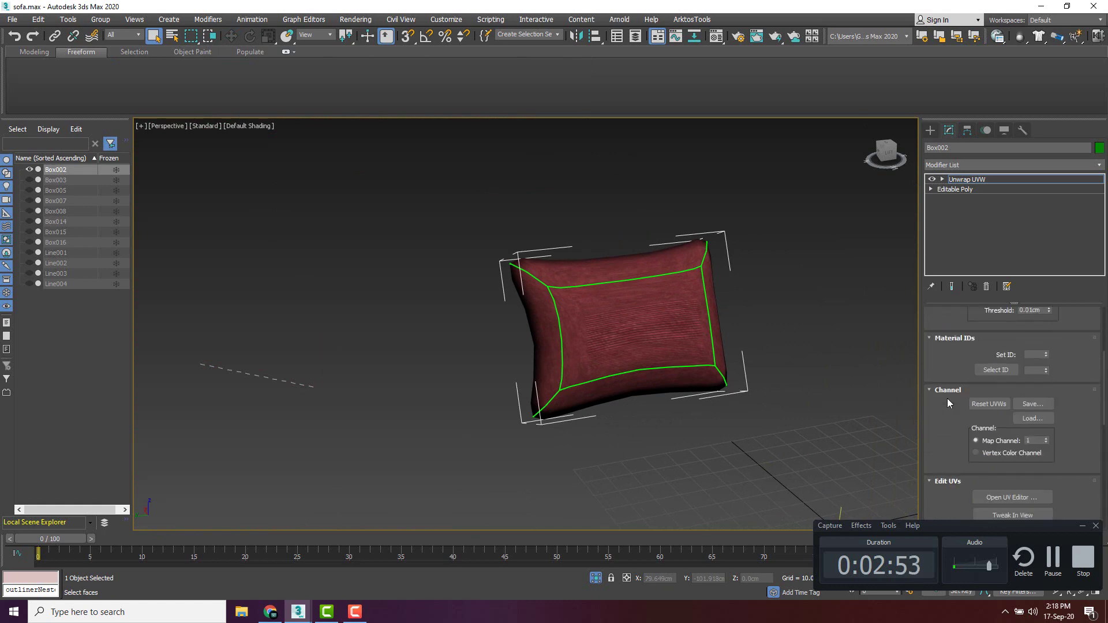
{"action": "left_click", "coordinate": [1014, 481]}
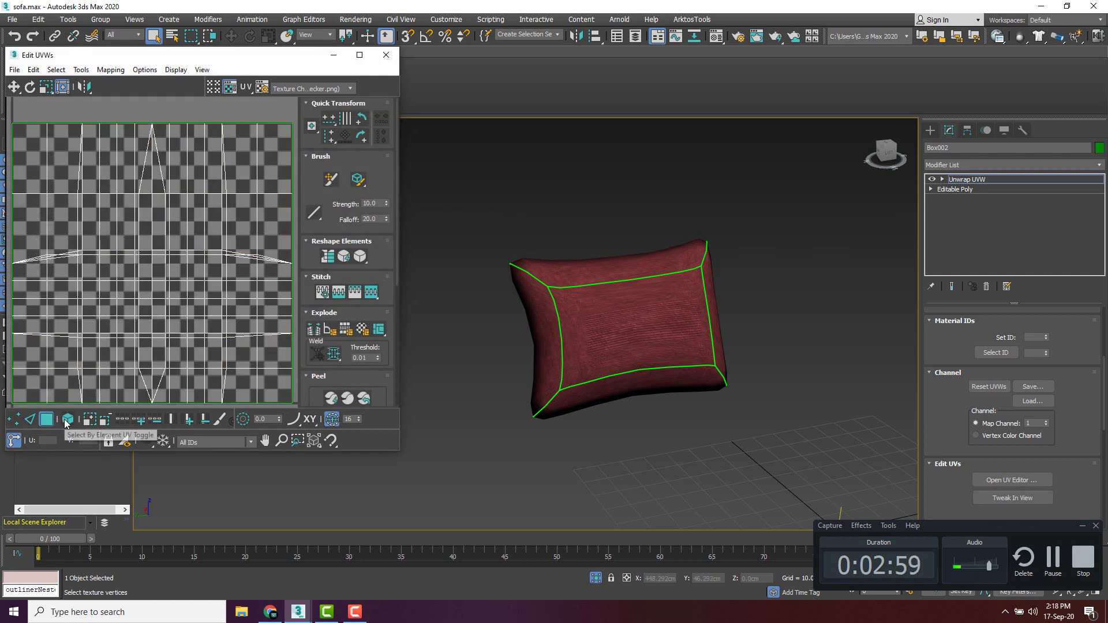
{"action": "left_click", "coordinate": [68, 420]}
{"action": "scroll", "coordinate": [126, 296], "scroll_direction": "down", "scroll_amount": 3}
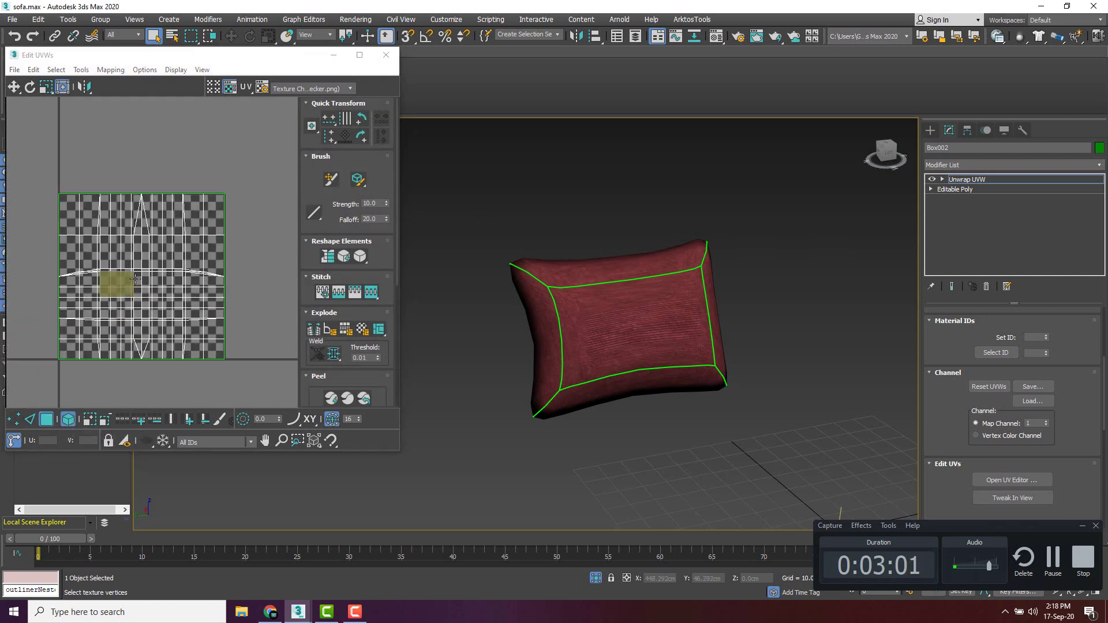
{"action": "left_click_drag", "start_coordinate": [257, 167], "coordinate": [17, 401]}
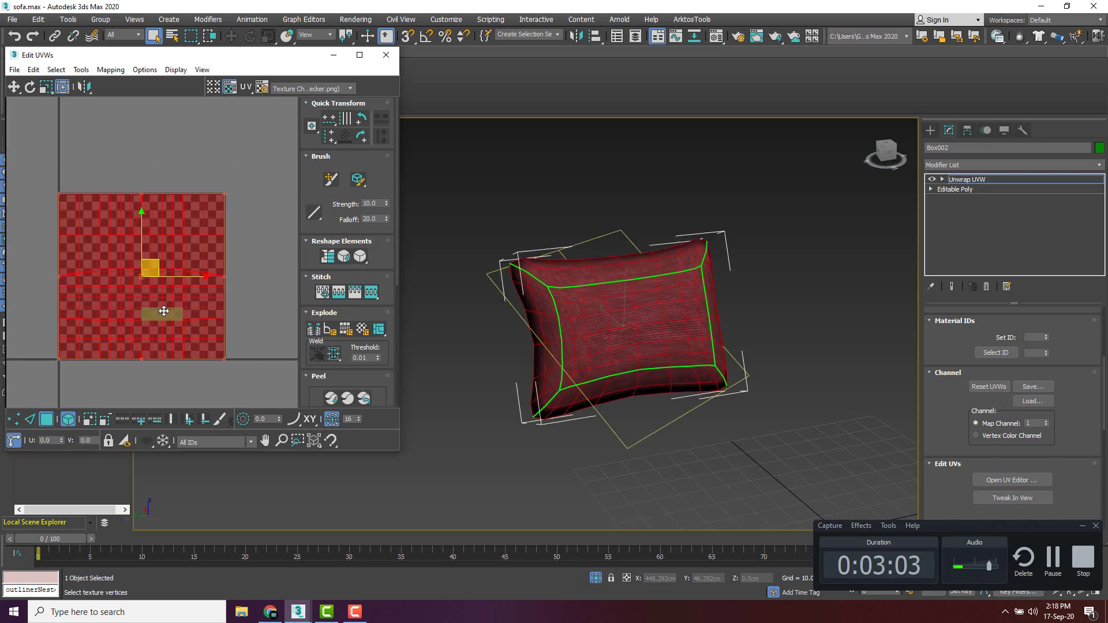
Apply planar mapping to all the pillow's faces and align the projection to the X axis.
{"action": "mouse_move", "coordinate": [612, 249]}
{"action": "middle_mouse_down", "text": "alt"}
{"action": "mouse_move", "coordinate": [710, 229]}
{"action": "mouse_move", "coordinate": [624, 257]}
{"action": "mouse_move", "coordinate": [659, 229]}
{"action": "middle_mouse_up", "text": "alt"}
{"action": "scroll", "coordinate": [625, 257], "scroll_direction": "up", "scroll_amount": 3}
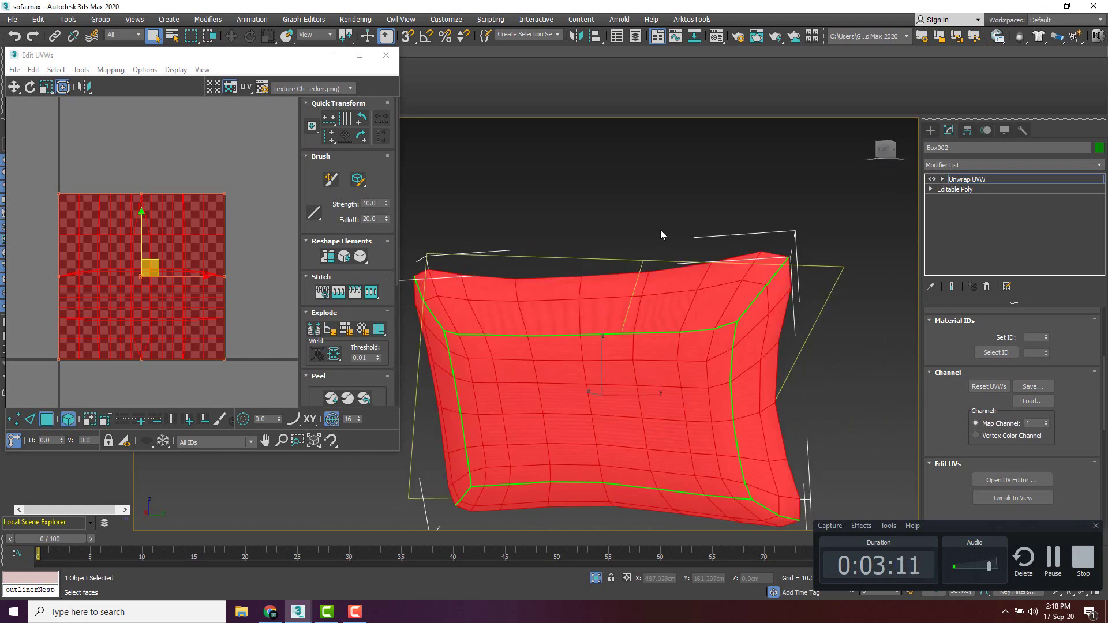
{"action": "mouse_move", "coordinate": [695, 223]}
{"action": "middle_mouse_down", "text": "alt"}
{"action": "mouse_move", "coordinate": [535, 262]}
{"action": "mouse_move", "coordinate": [624, 255]}
{"action": "mouse_move", "coordinate": [656, 231]}
{"action": "middle_mouse_up", "text": "alt"}
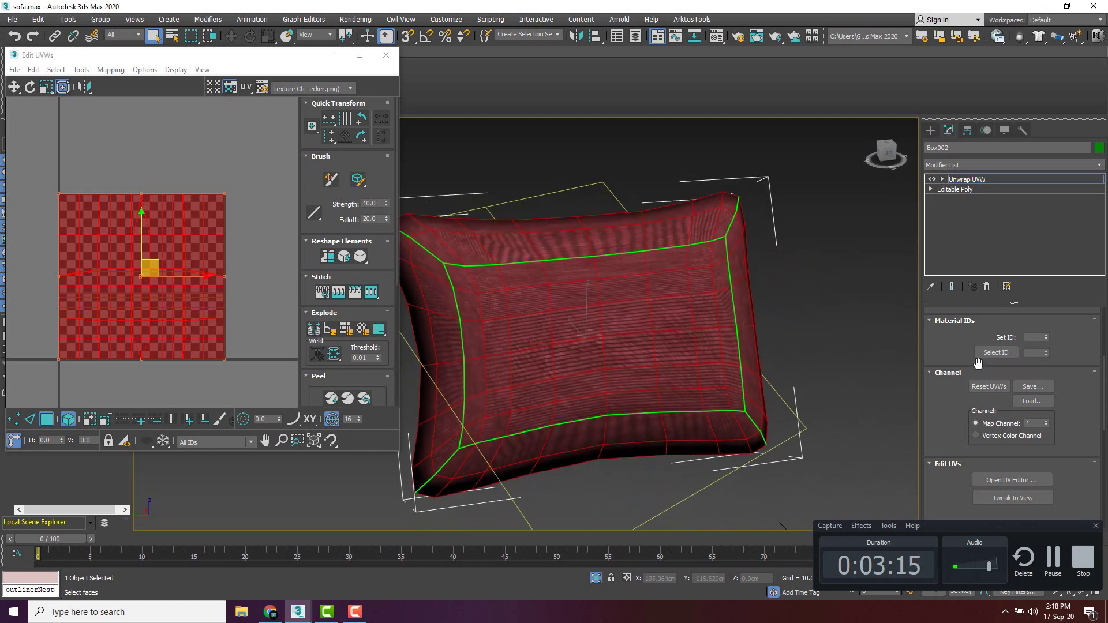
{"action": "scroll", "coordinate": [973, 404], "scroll_direction": "down", "scroll_amount": 5}
{"action": "scroll", "coordinate": [973, 430], "scroll_direction": "down", "scroll_amount": 2}
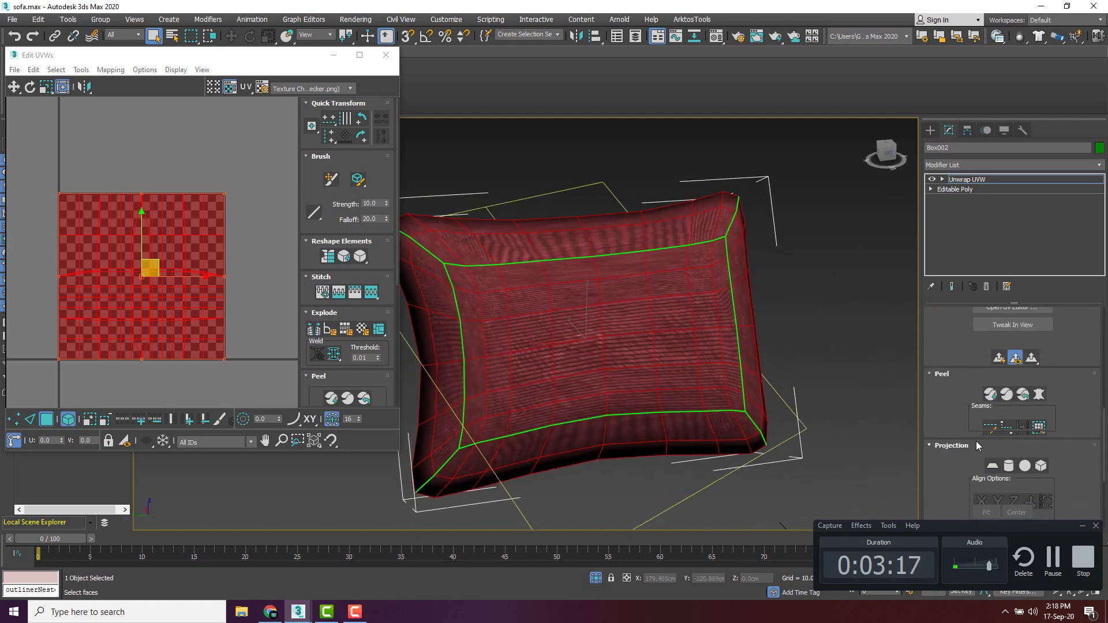
{"action": "left_click", "coordinate": [993, 466]}
{"action": "middle_click_drag", "start_coordinate": [560, 315], "coordinate": [663, 284], "text": "alt"}
{"action": "middle_click_drag", "start_coordinate": [788, 339], "coordinate": [696, 289], "text": "alt"}
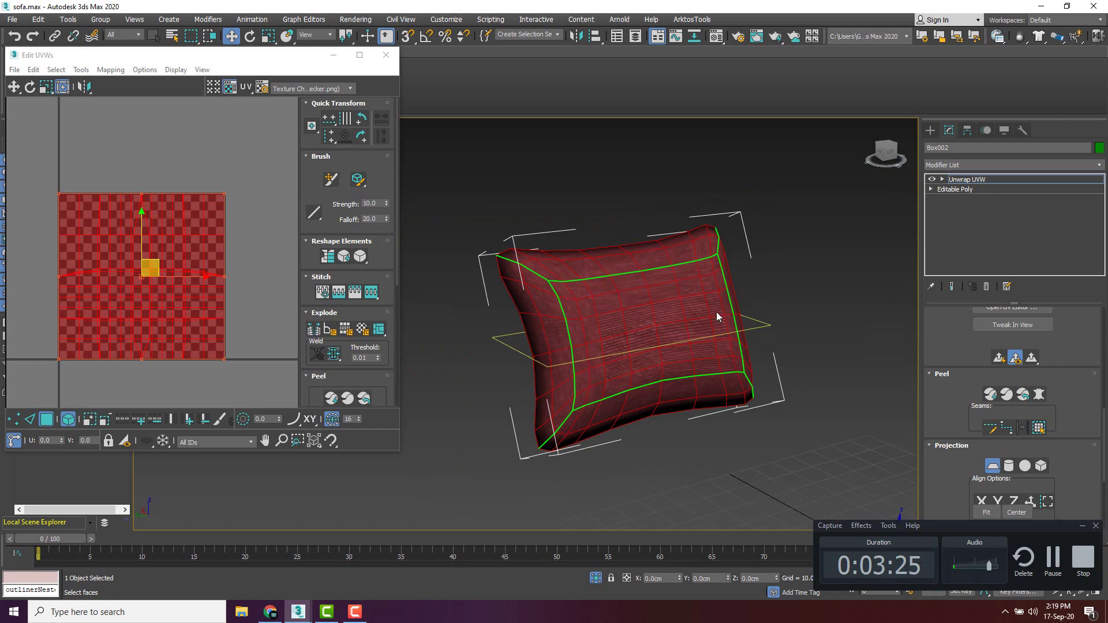
{"action": "left_click", "coordinate": [980, 500]}
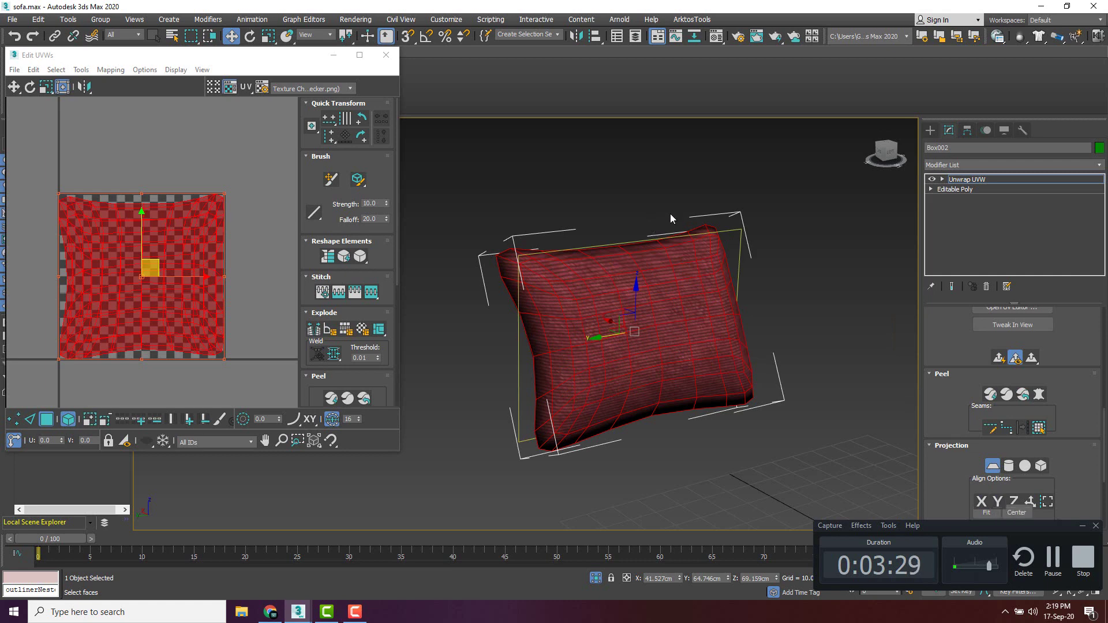
{"action": "middle_click_drag", "start_coordinate": [670, 214], "coordinate": [640, 220], "text": "alt"}
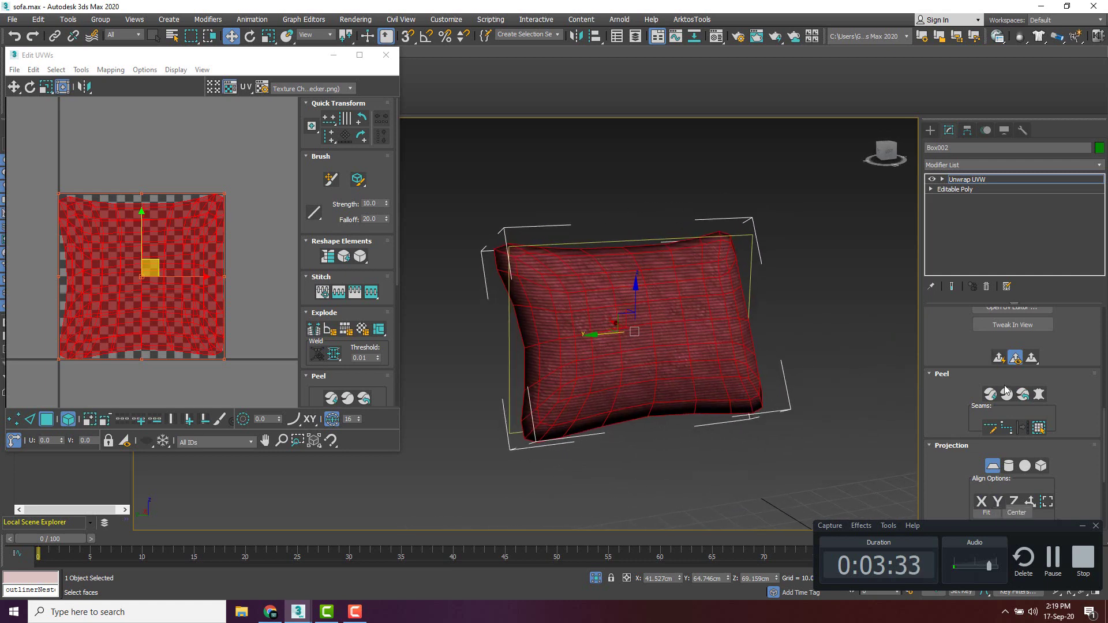
In Peel mode, cut a point-to-point seam along the pillow's outer side edges to separate the front and back.
{"action": "scroll", "coordinate": [1005, 421], "scroll_direction": "down", "scroll_amount": 2}
{"action": "scroll", "coordinate": [1016, 421], "scroll_direction": "up", "scroll_amount": 2}
{"action": "left_click", "coordinate": [1008, 398]}
{"action": "left_click", "coordinate": [1007, 427]}
{"action": "middle_click_drag", "start_coordinate": [647, 323], "coordinate": [587, 245], "text": "alt"}
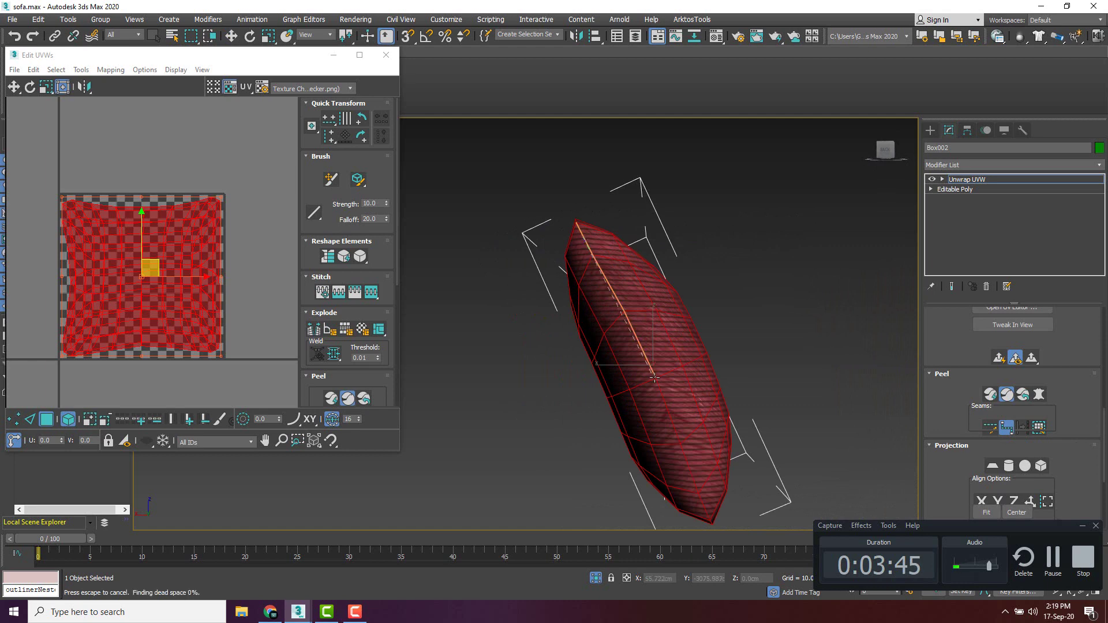
{"action": "left_click", "coordinate": [662, 395]}
{"action": "middle_click_drag", "start_coordinate": [670, 402], "coordinate": [705, 408], "text": "alt"}
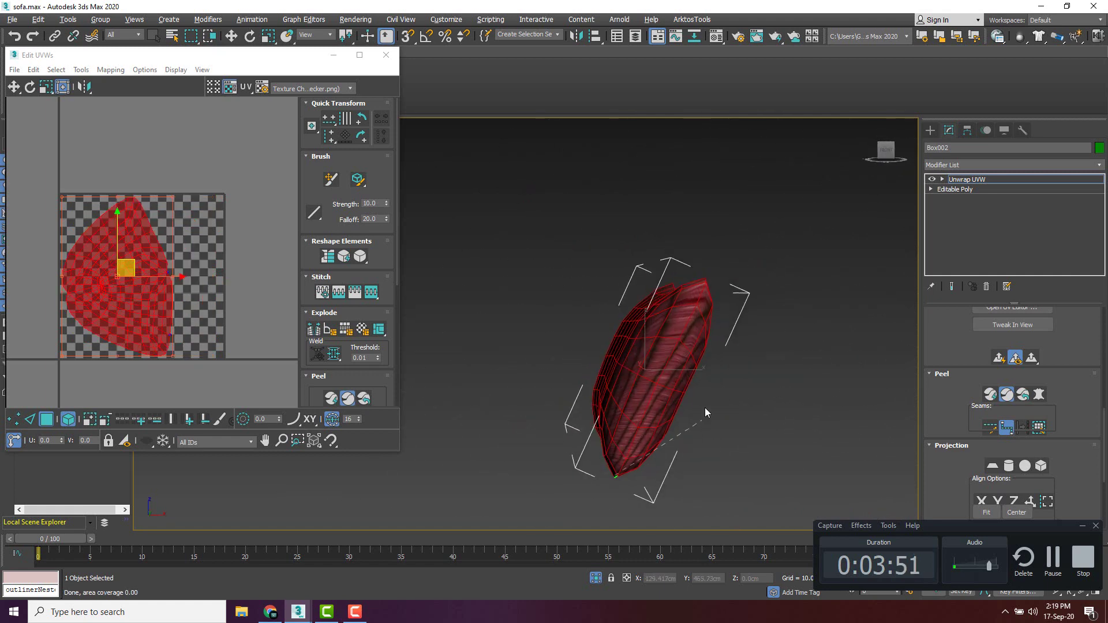
{"action": "middle_click_drag", "start_coordinate": [696, 312], "coordinate": [598, 367], "text": "alt"}
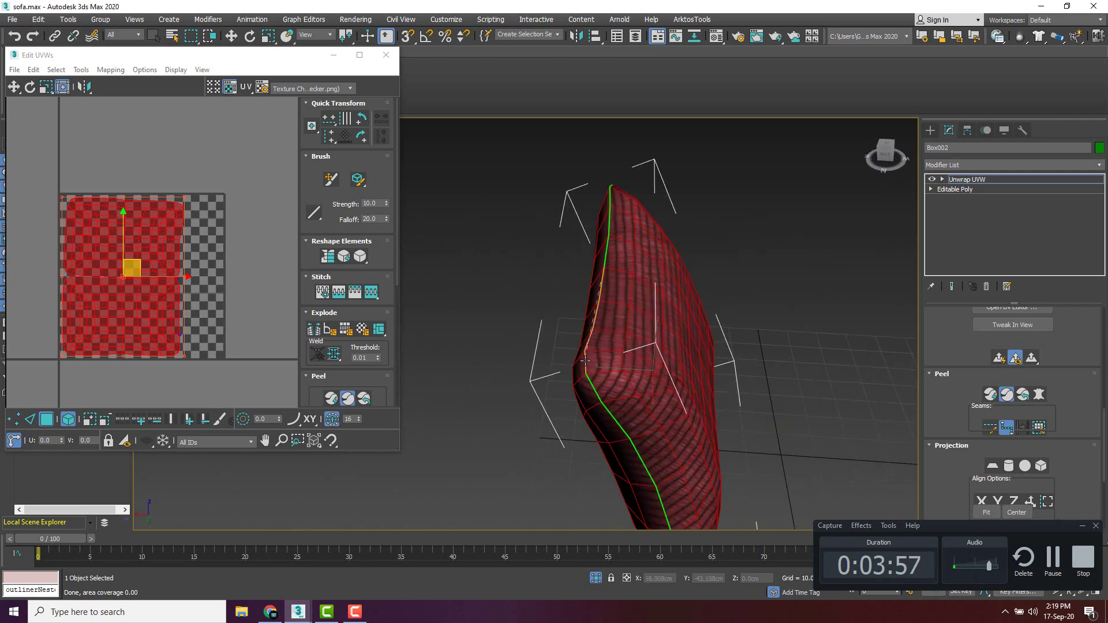
{"action": "middle_click_drag", "start_coordinate": [573, 321], "coordinate": [478, 306], "text": "alt"}
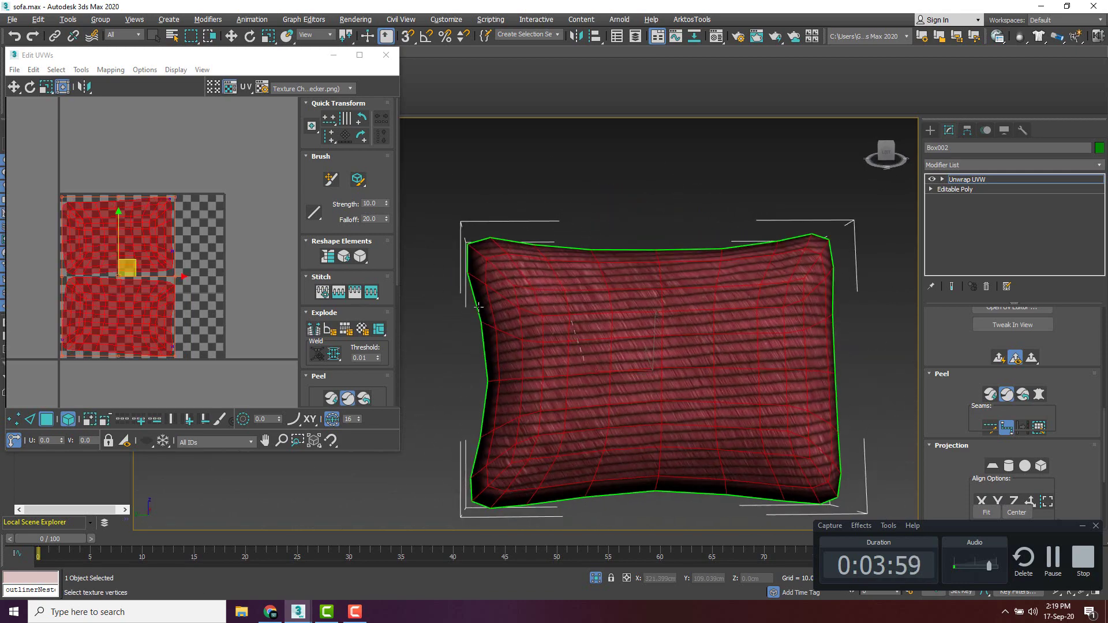
{"action": "middle_click_drag", "start_coordinate": [508, 228], "coordinate": [600, 407], "text": "alt"}
Select the lower and upper UV shells in turn to check which side of the pillow each covers.
{"action": "left_click", "coordinate": [129, 239]}
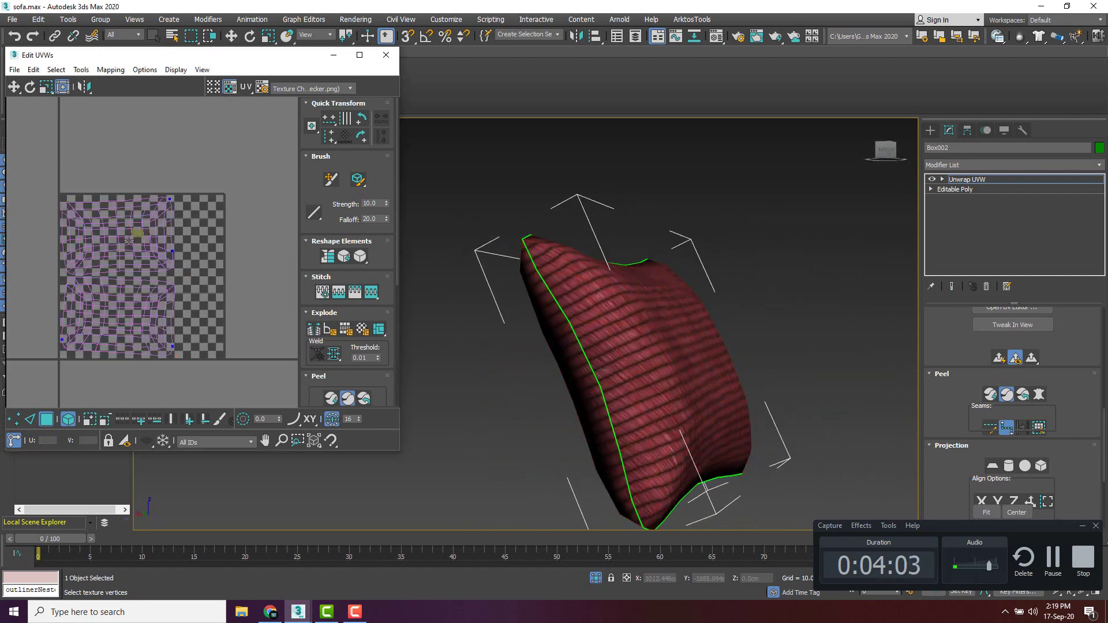
{"action": "left_click", "coordinate": [150, 338]}
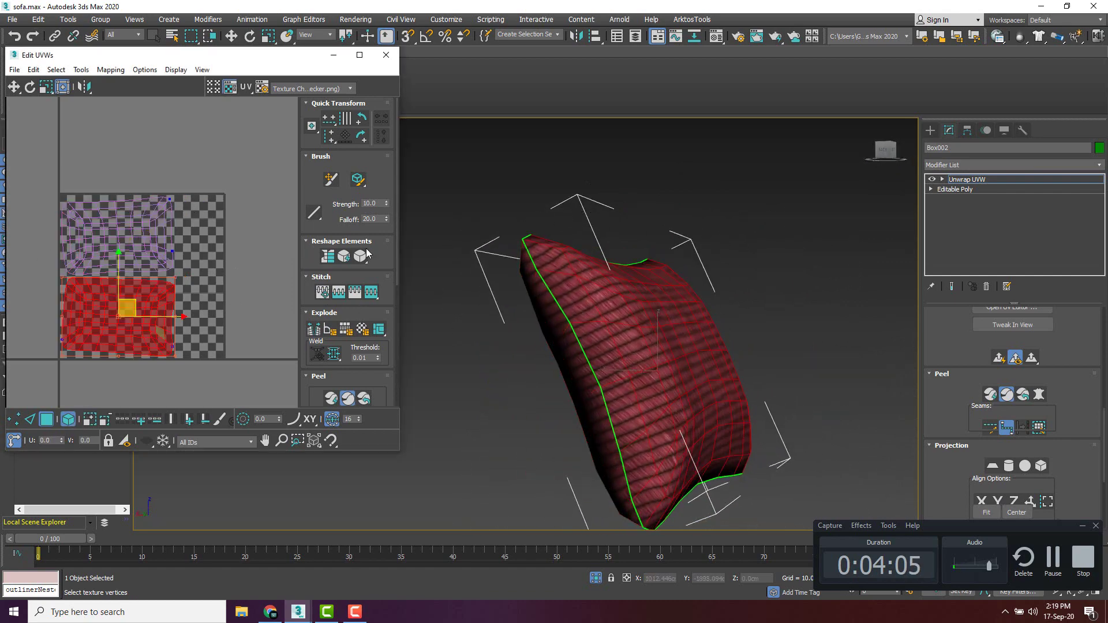
{"action": "middle_click_drag", "start_coordinate": [577, 260], "coordinate": [656, 266], "text": "alt"}
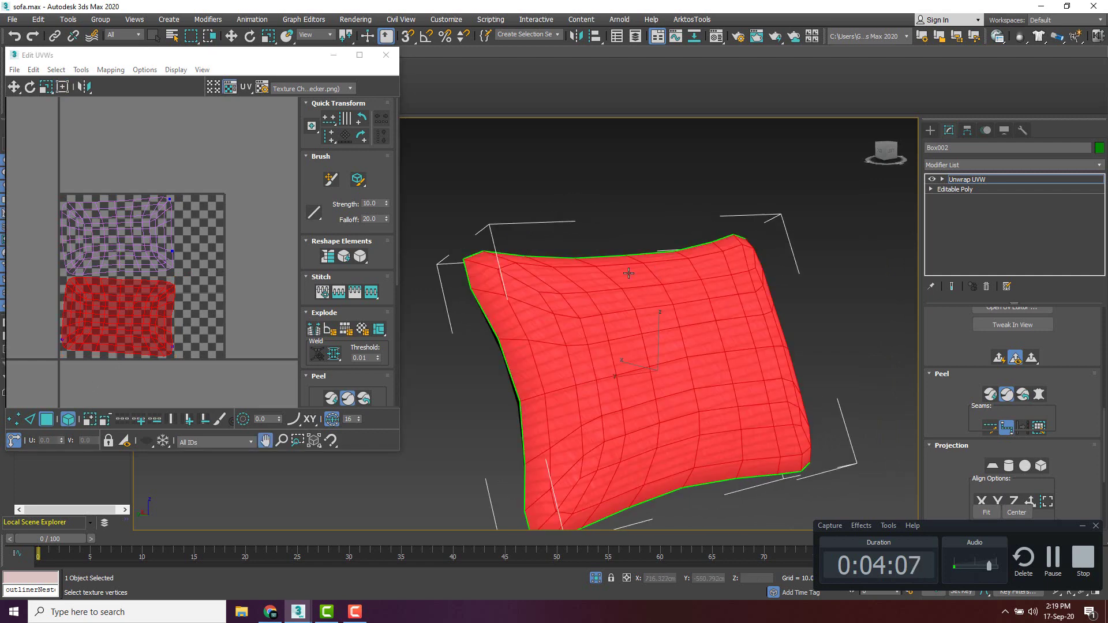
{"action": "middle_click_drag", "start_coordinate": [661, 296], "coordinate": [728, 286], "text": "alt"}
{"action": "left_click", "coordinate": [62, 87]}
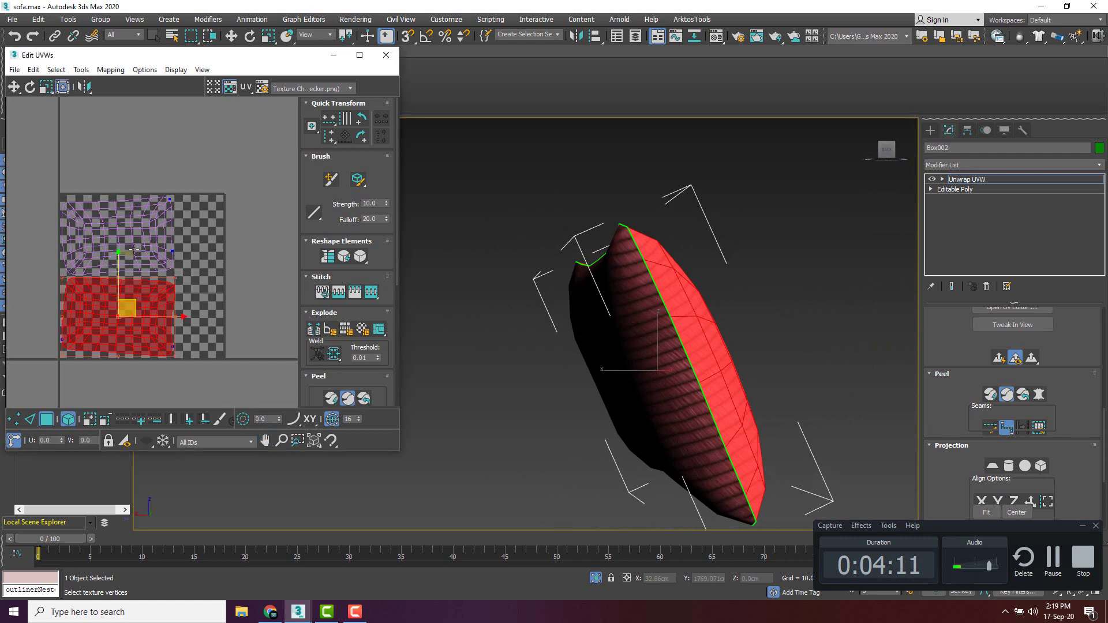
{"action": "left_click", "coordinate": [122, 231]}
{"action": "middle_click_drag", "start_coordinate": [639, 293], "coordinate": [546, 306], "text": "alt"}
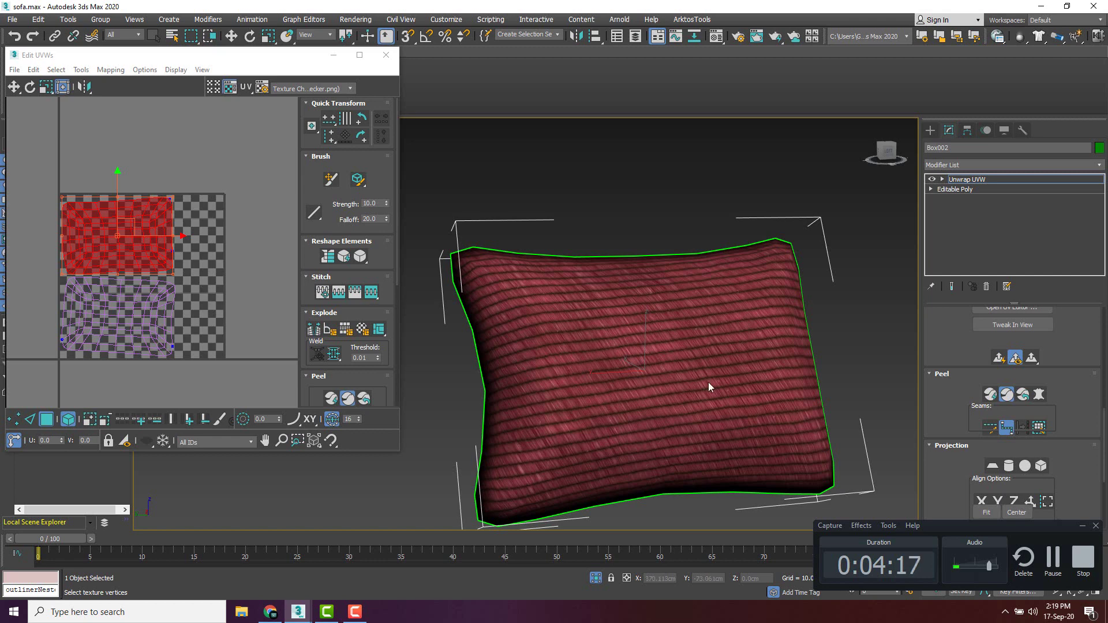
Leave Peel mode, select the lower UV shell, and turn off solid shading of selected faces so the fabric shows.
{"action": "left_click", "coordinate": [1007, 395]}
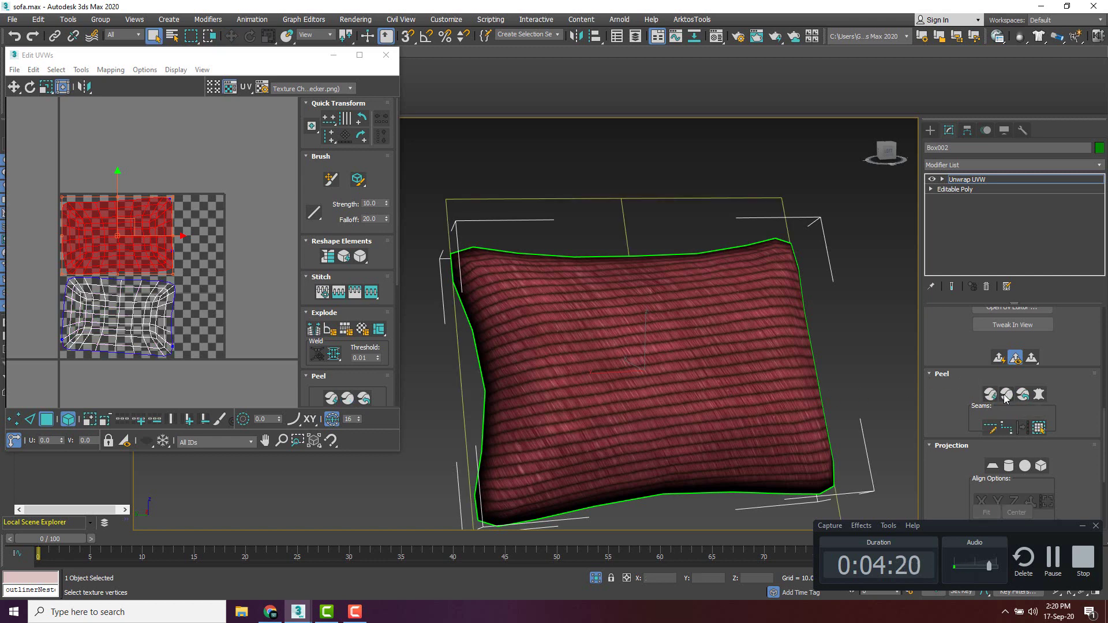
{"action": "left_click", "coordinate": [272, 279]}
{"action": "left_click", "coordinate": [117, 331]}
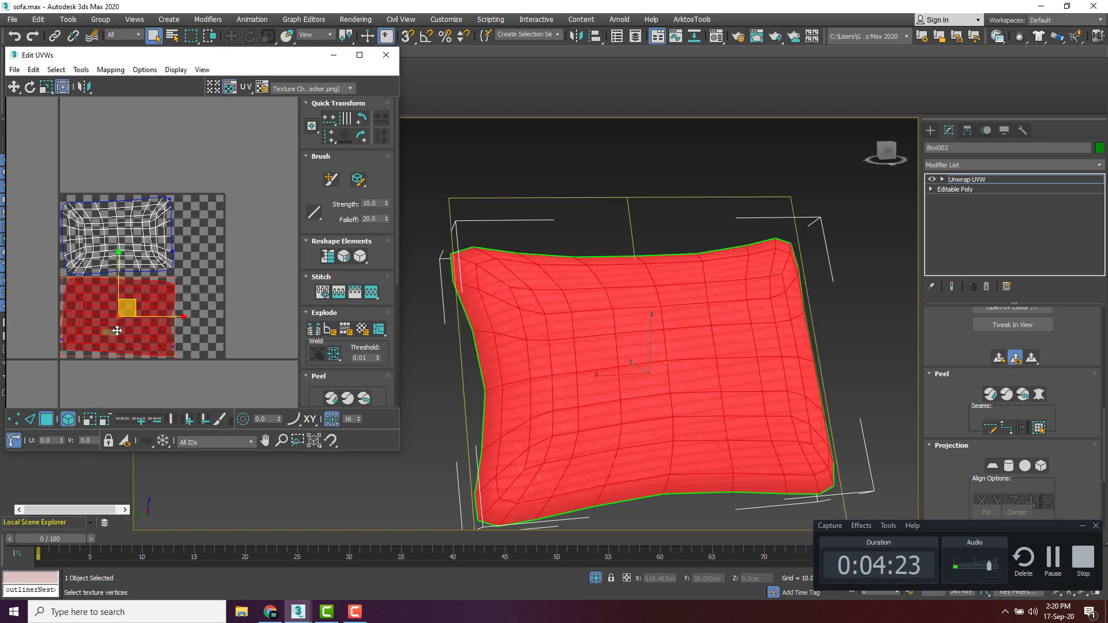
{"action": "left_click_drag", "start_coordinate": [120, 274], "coordinate": [120, 273]}
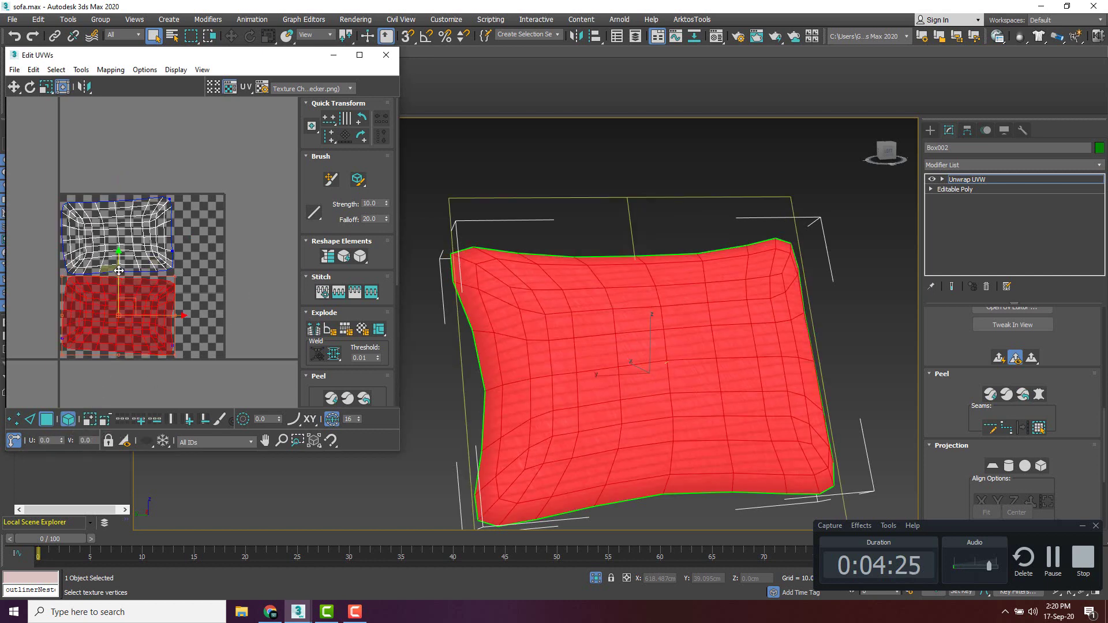
{"action": "middle_click_drag", "start_coordinate": [635, 278], "coordinate": [648, 278]}
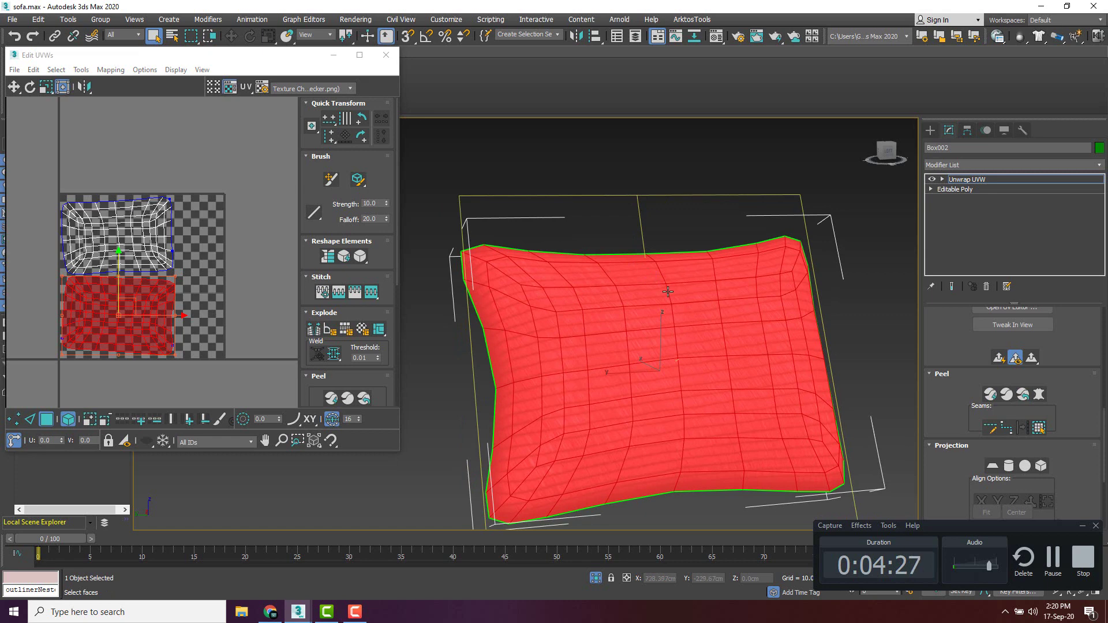
{"action": "key", "text": "F2"}
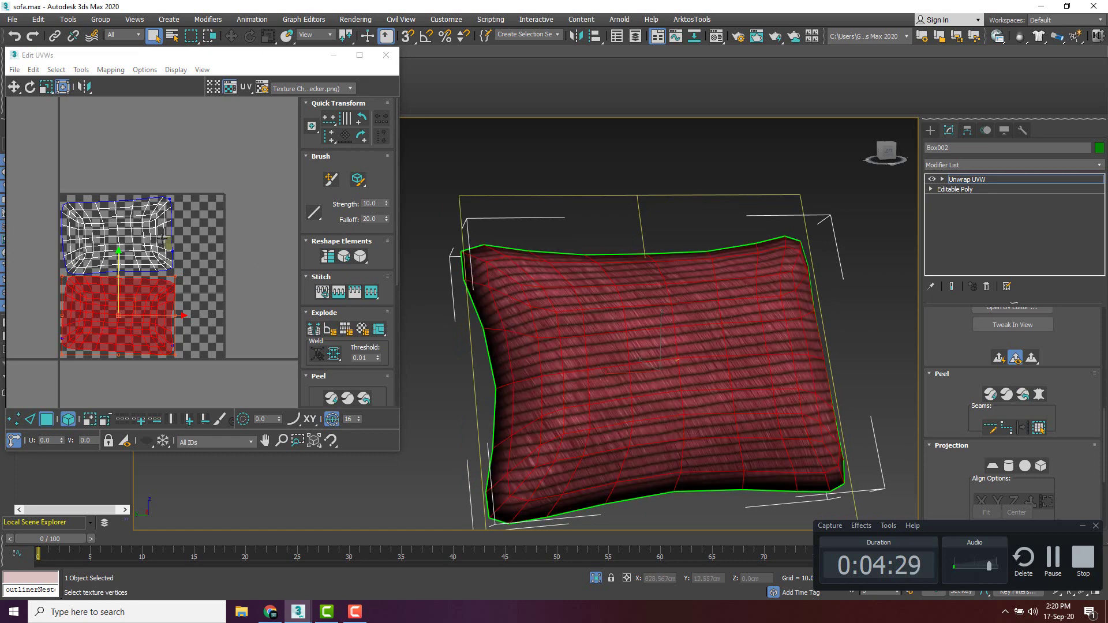
Select both UV shells together and enlarge them well beyond the texture tile to make the fabric lines finer.
{"action": "left_click", "coordinate": [155, 233], "text": "ctrl"}
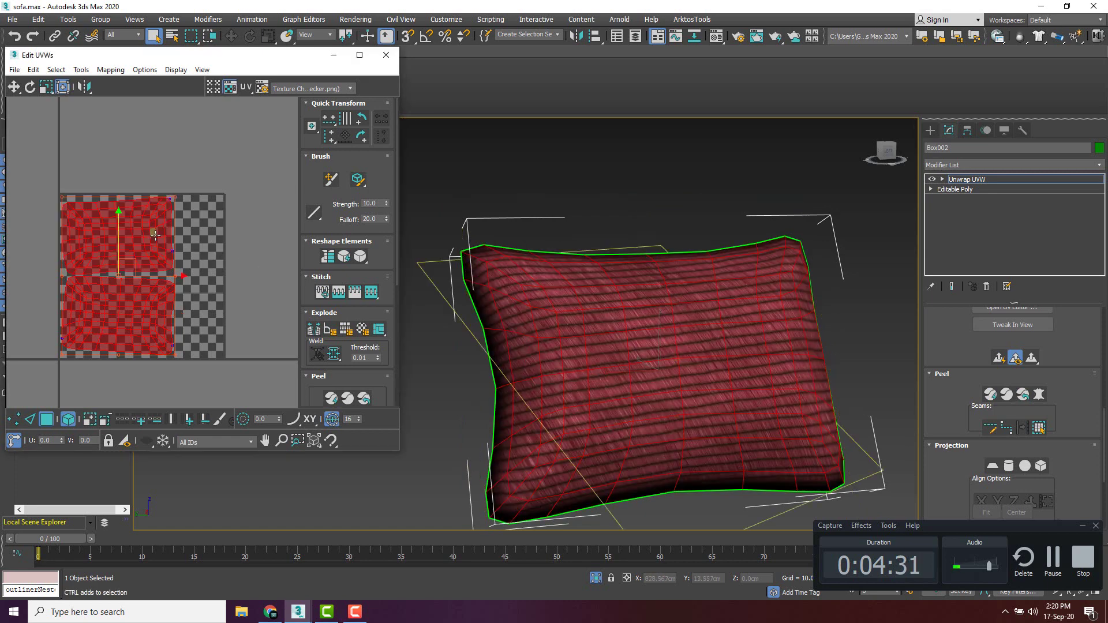
{"action": "scroll", "coordinate": [176, 286], "scroll_direction": "down", "scroll_amount": 2}
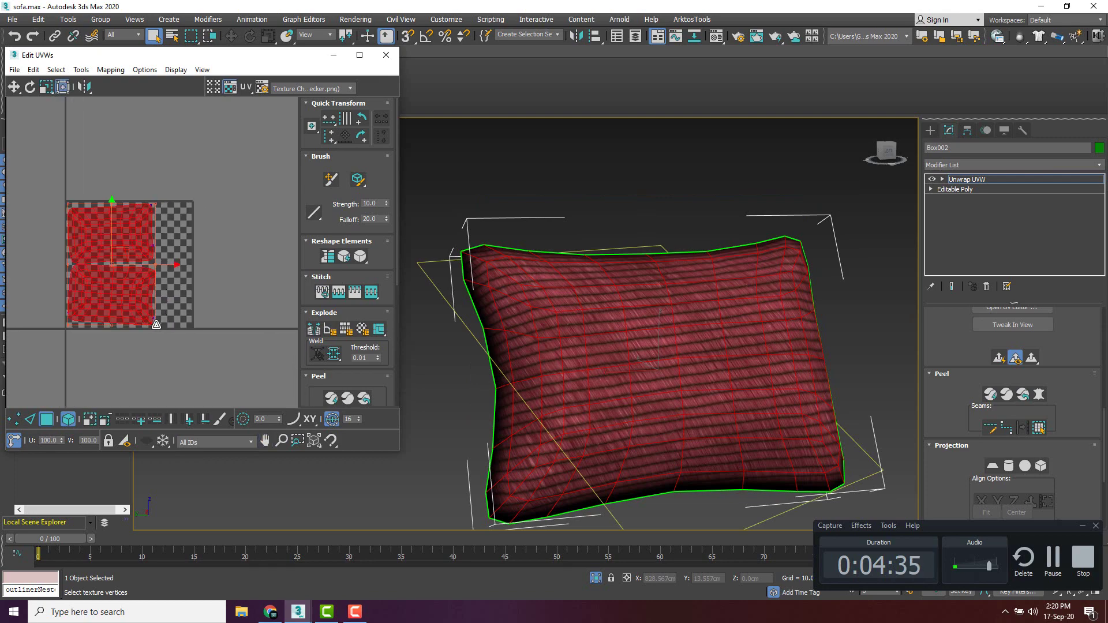
{"action": "left_click_drag", "start_coordinate": [155, 324], "coordinate": [244, 406]}
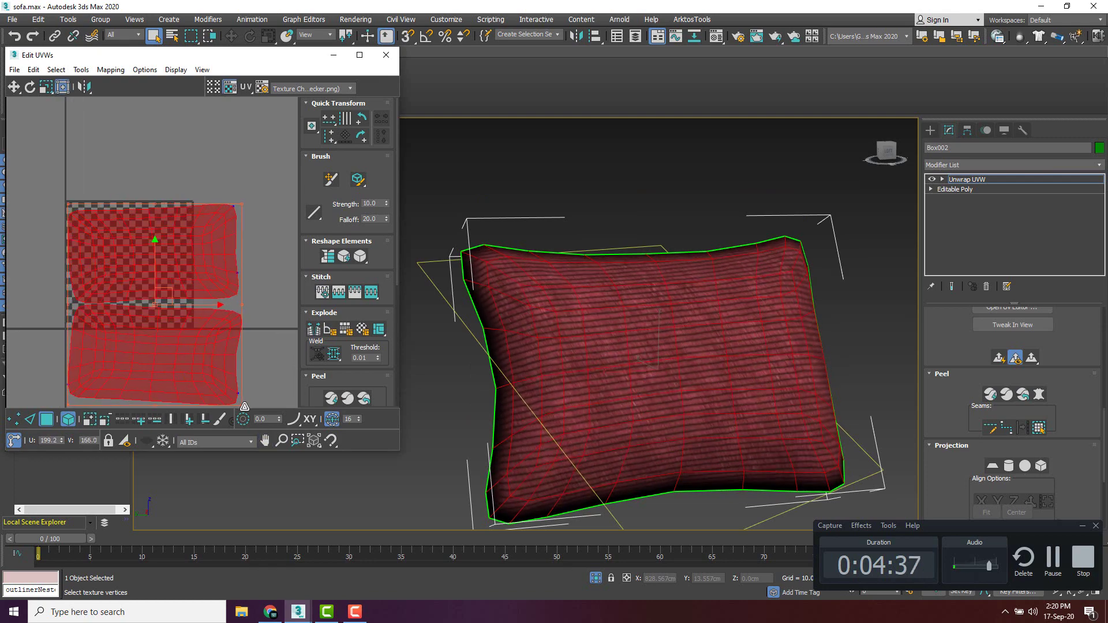
{"action": "scroll", "coordinate": [211, 277], "scroll_direction": "down", "scroll_amount": 1}
{"action": "middle_click_drag", "start_coordinate": [684, 262], "coordinate": [667, 228]}
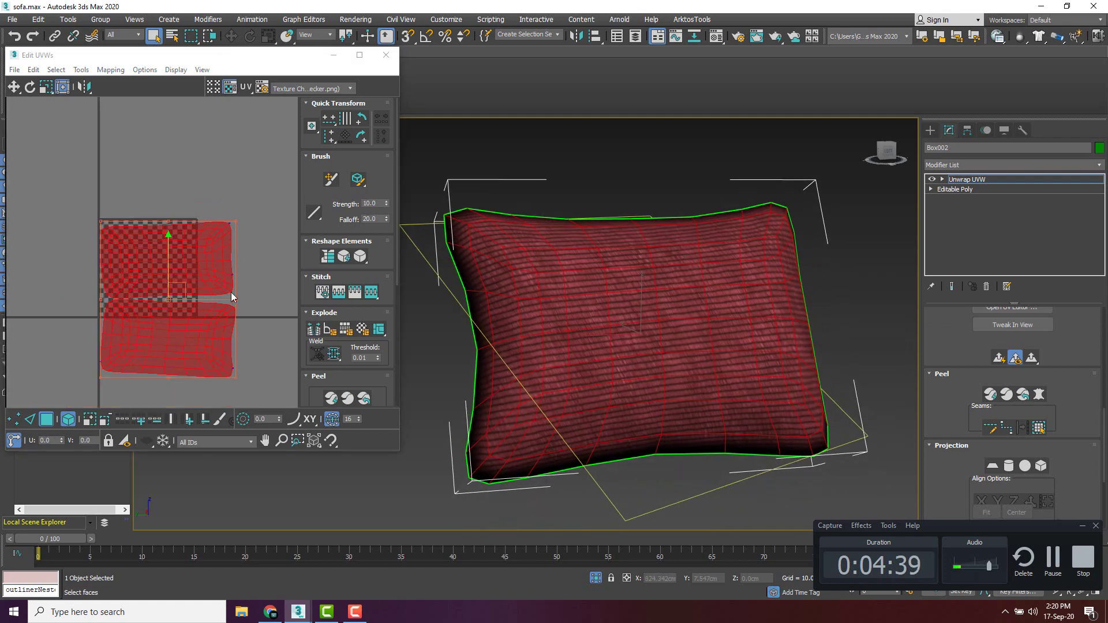
{"action": "middle_click_drag", "start_coordinate": [231, 292], "coordinate": [184, 279]}
{"action": "left_click_drag", "start_coordinate": [188, 211], "coordinate": [236, 101]}
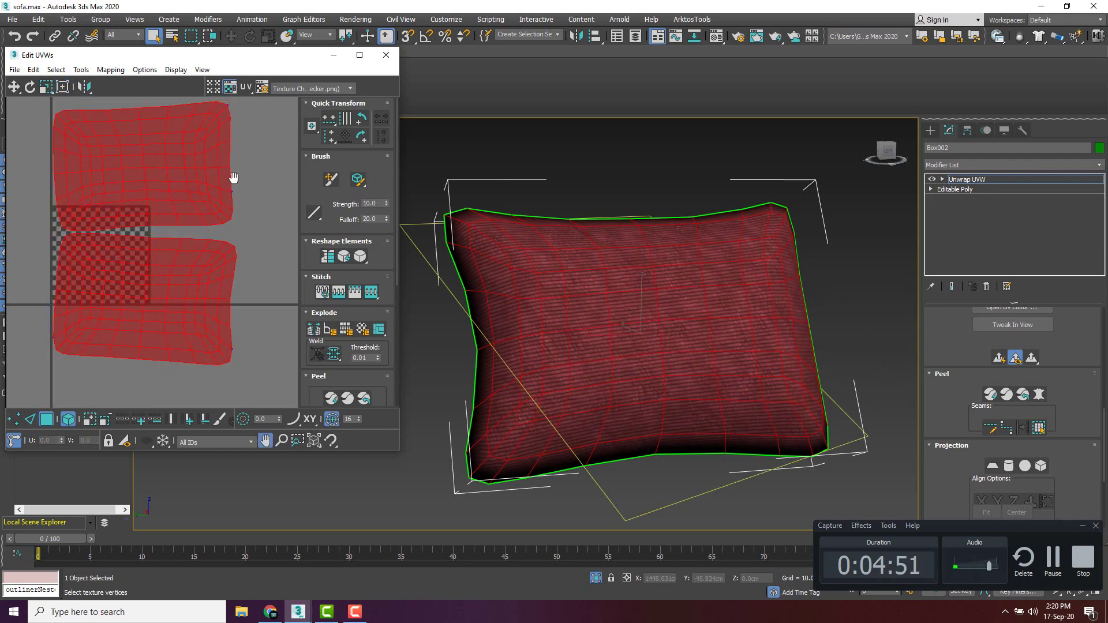
Rotate the upper and lower UV shells slightly, one at a time, to straighten the fabric lines on the pillow.
{"action": "middle_click_drag", "start_coordinate": [270, 112], "coordinate": [265, 140]}
{"action": "left_click", "coordinate": [153, 186]}
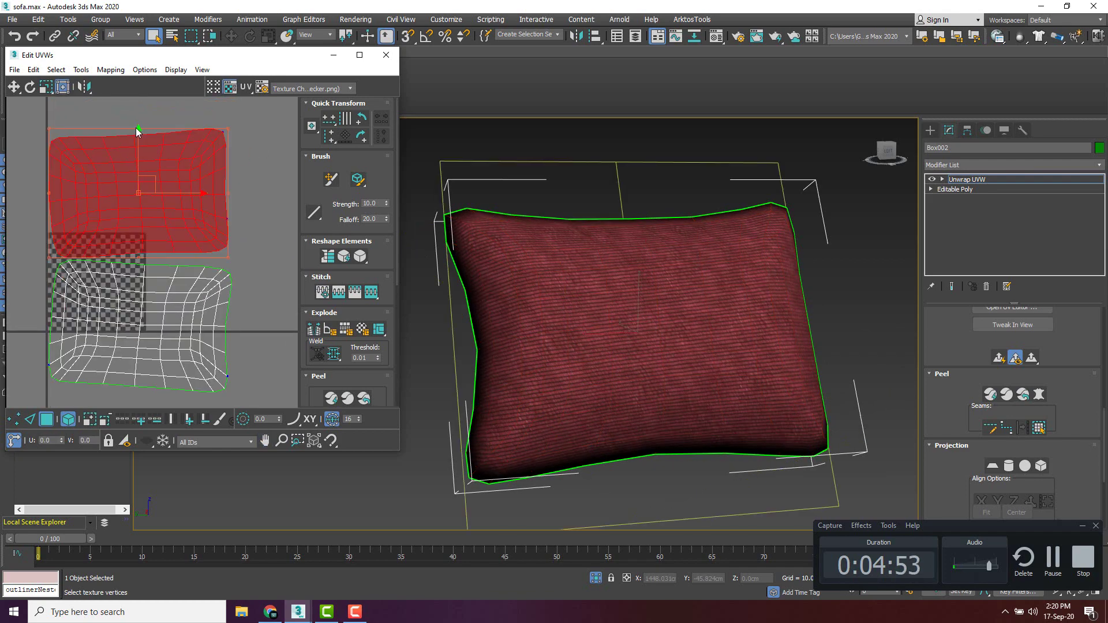
{"action": "left_click_drag", "start_coordinate": [127, 137], "coordinate": [130, 270]}
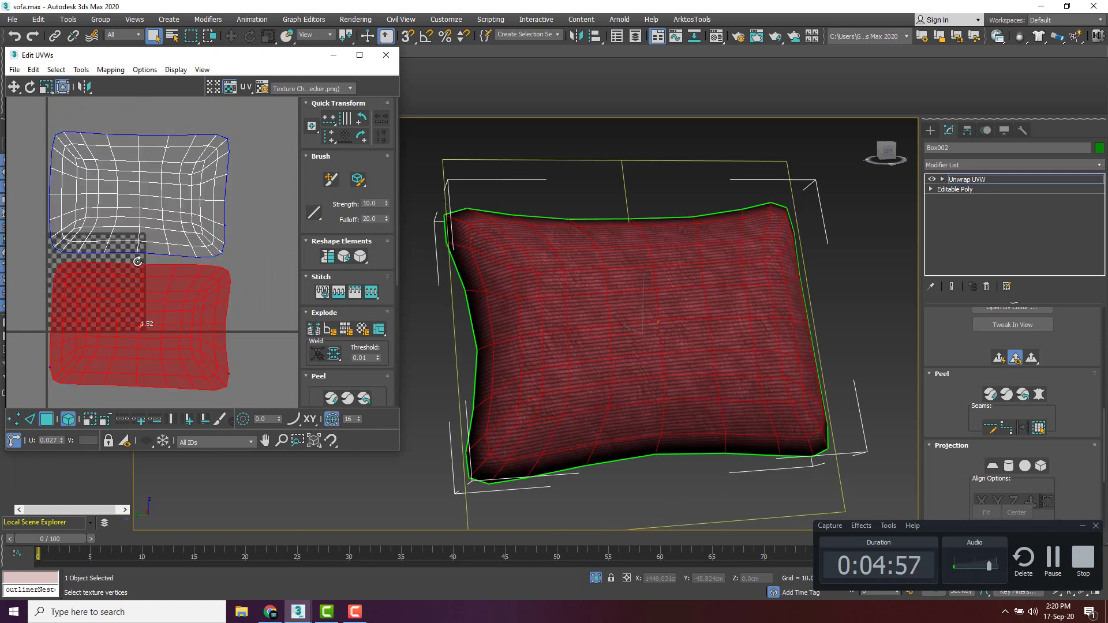
{"action": "scroll", "coordinate": [632, 280], "scroll_direction": "down", "scroll_amount": 5}
{"action": "mouse_move", "coordinate": [631, 281]}
{"action": "middle_mouse_down", "text": "alt"}
{"action": "mouse_move", "coordinate": [618, 291]}
{"action": "mouse_move", "coordinate": [716, 246]}
{"action": "mouse_move", "coordinate": [635, 277]}
{"action": "middle_mouse_up", "text": "alt"}
{"action": "scroll", "coordinate": [618, 290], "scroll_direction": "up", "scroll_amount": 5}
{"action": "left_click", "coordinate": [165, 285]}
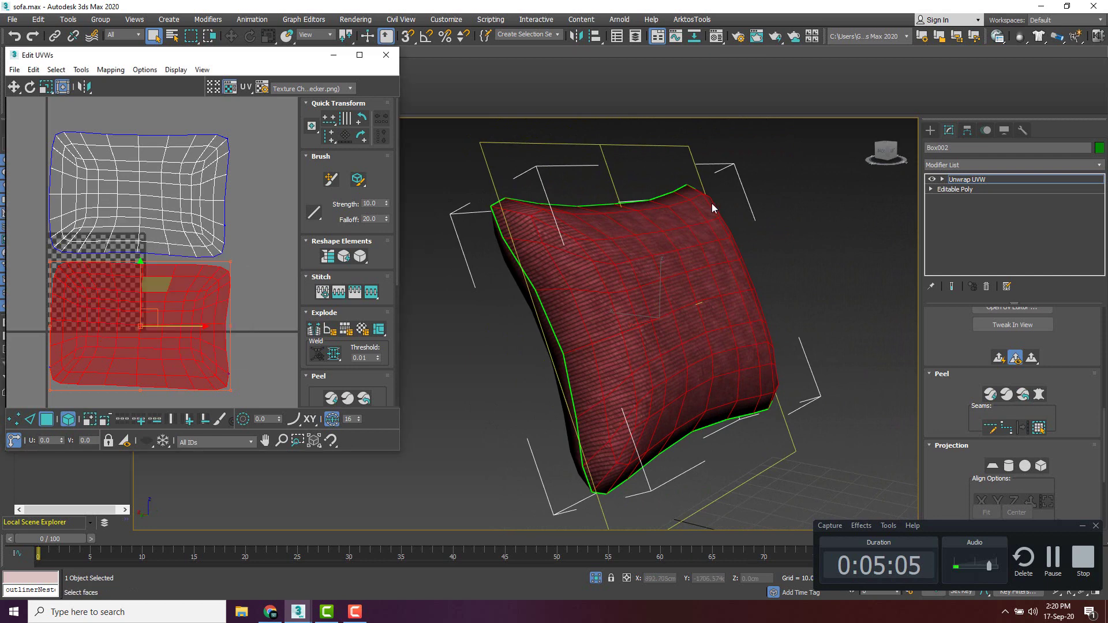
Convert the unwrapped back pillow to an editable poly and deselect it.
{"action": "right_click", "coordinate": [673, 228]}
{"action": "mouse_move", "coordinate": [762, 347]}
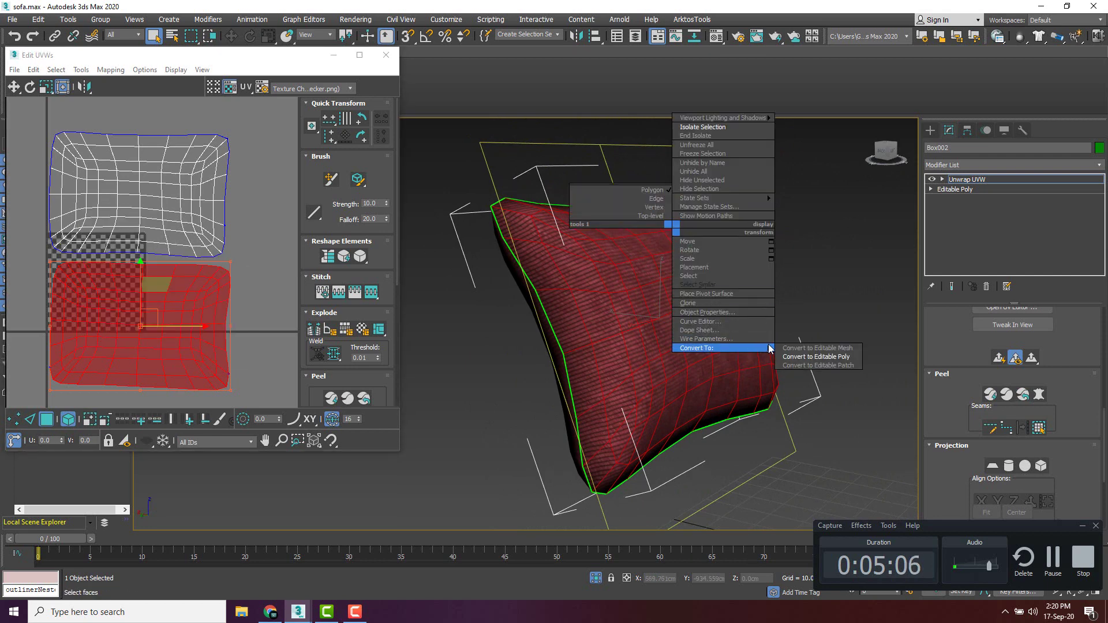
{"action": "left_click", "coordinate": [819, 354]}
{"action": "middle_click_drag", "start_coordinate": [836, 302], "coordinate": [631, 320], "text": "alt"}
{"action": "left_click", "coordinate": [708, 316]}
End the pillow's isolation by unhiding all objects in the scene.
{"action": "right_click", "coordinate": [724, 317]}
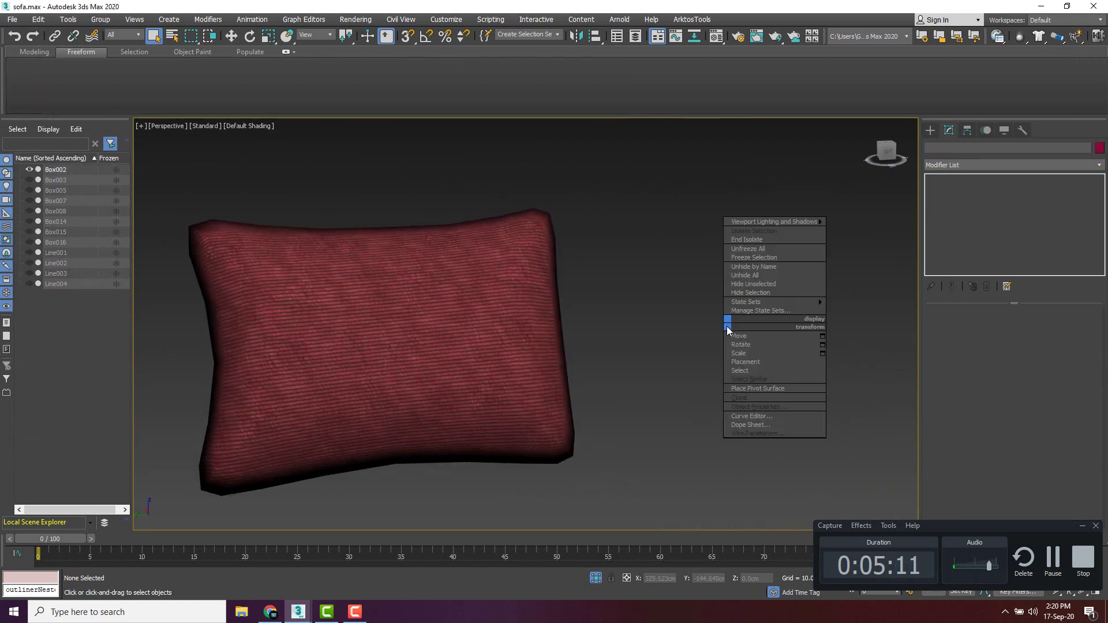
{"action": "left_click", "coordinate": [759, 275]}
{"action": "scroll", "coordinate": [754, 274], "scroll_direction": "down", "scroll_amount": 10}
{"action": "scroll", "coordinate": [586, 297], "scroll_direction": "up", "scroll_amount": 10}
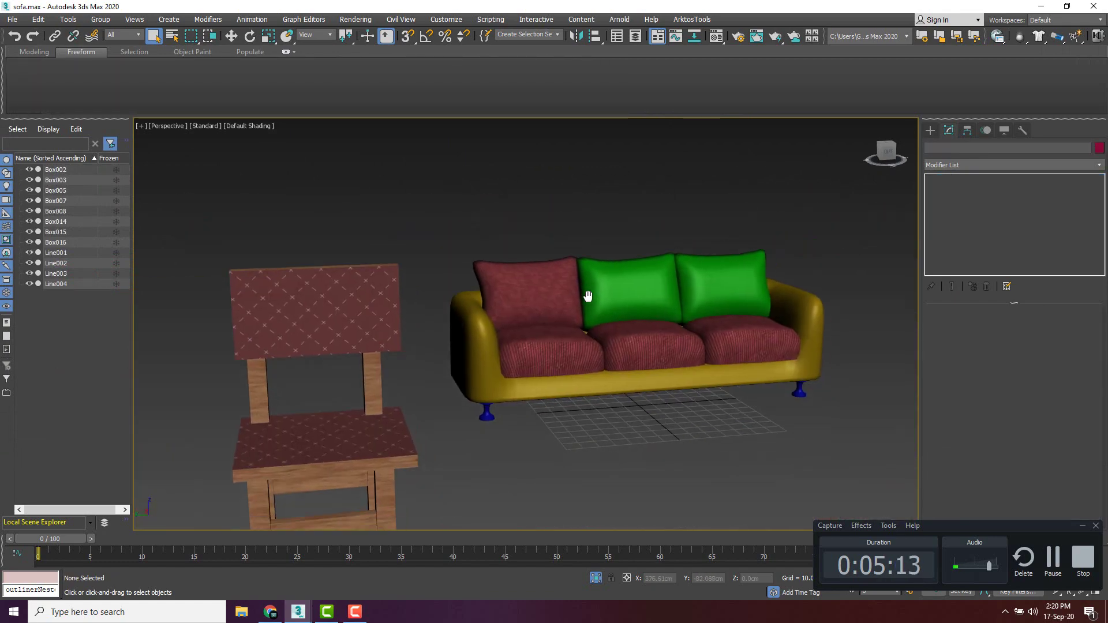
{"action": "scroll", "coordinate": [623, 310], "scroll_direction": "down", "scroll_amount": 3}
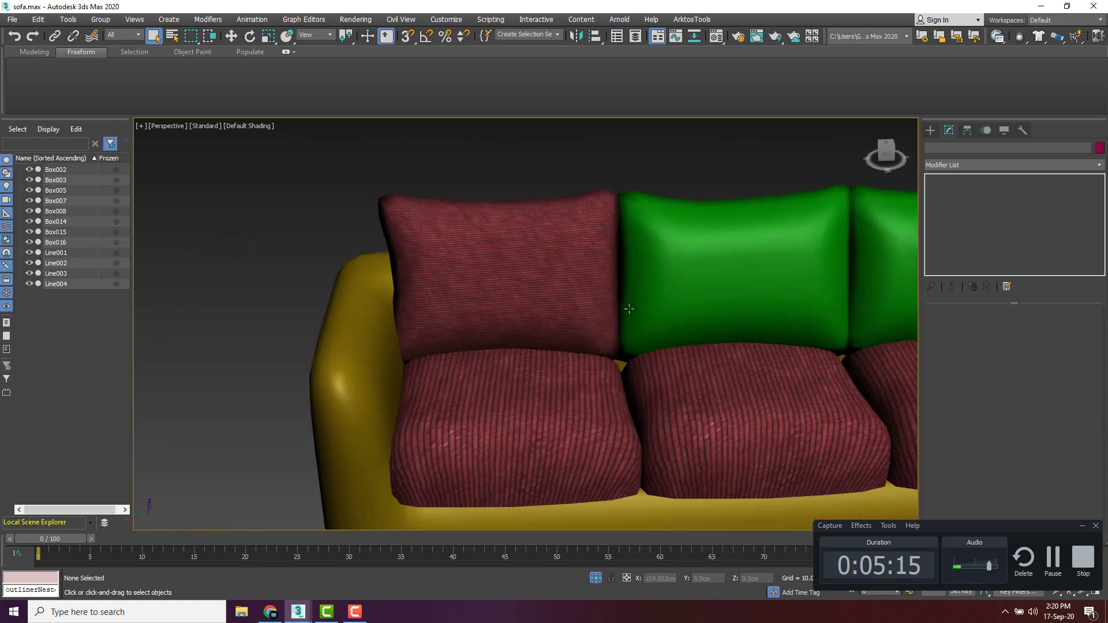
Delete the two untextured green back pillows, in the middle and at the far end of the sofa.
{"action": "left_click", "coordinate": [726, 286]}
{"action": "middle_click_drag", "start_coordinate": [727, 286], "coordinate": [586, 275], "text": "alt"}
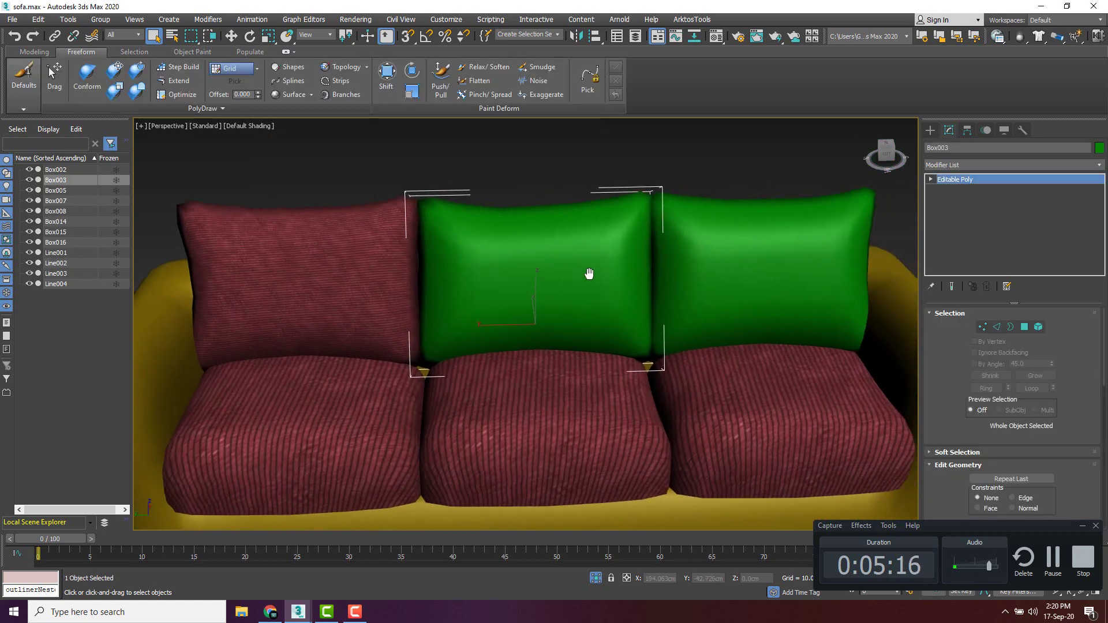
{"action": "left_click", "coordinate": [720, 259], "text": "ctrl"}
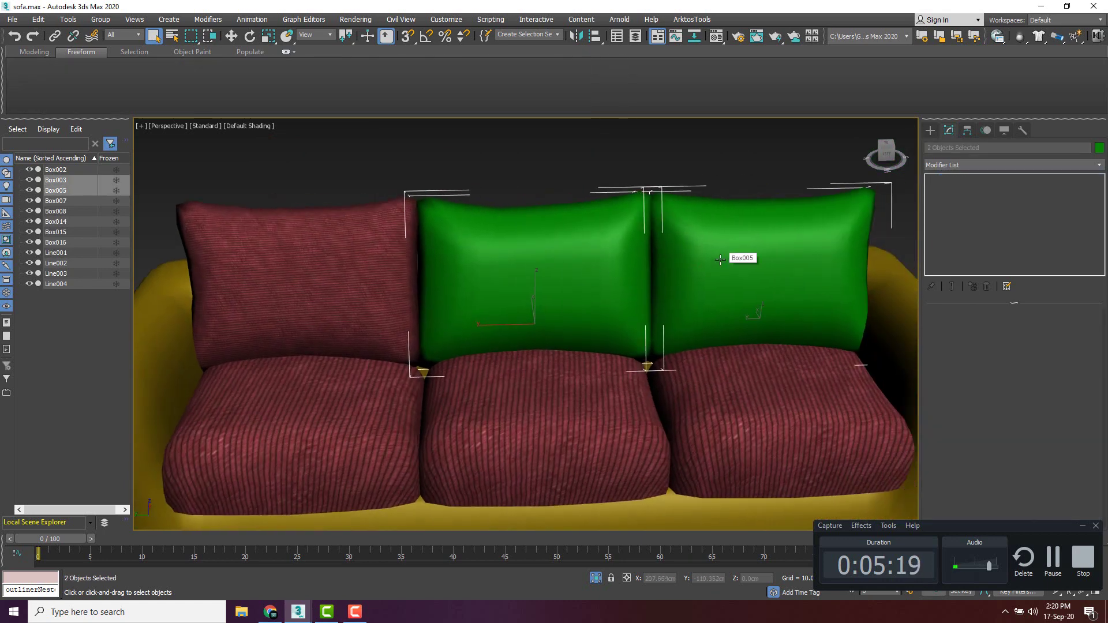
{"action": "key", "text": "Delete"}
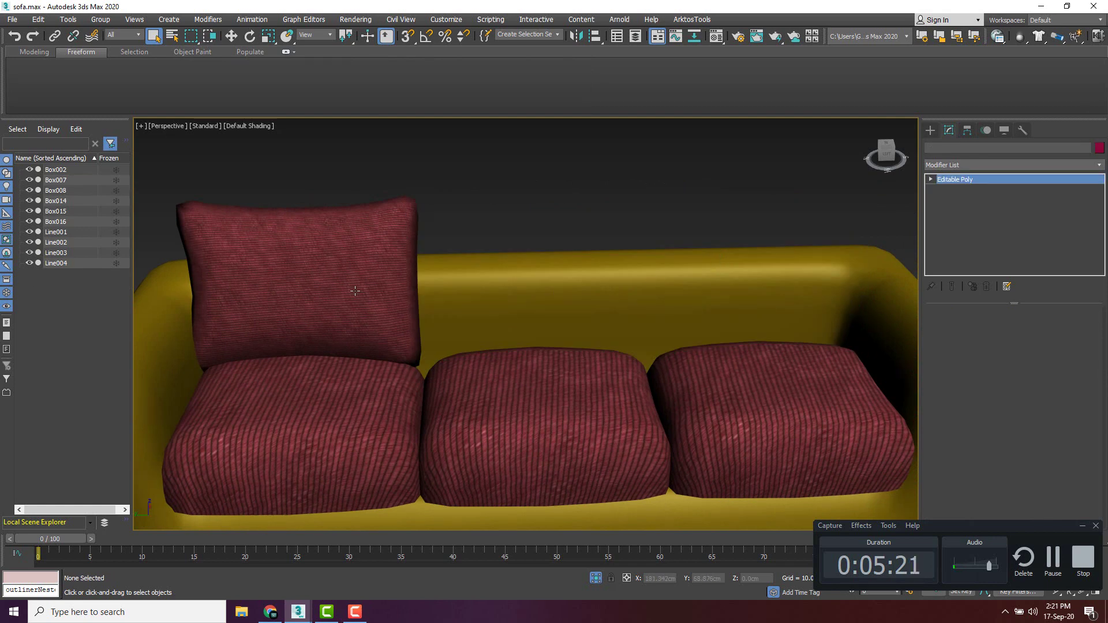
Copy the textured back pillow along the sofa twice as Copy clones, filling the middle and far seats.
{"action": "left_click", "coordinate": [354, 291]}
{"action": "key", "text": "w"}
{"action": "mouse_move", "coordinate": [265, 331]}
{"action": "left_mouse_down", "text": "shift"}
{"action": "mouse_move", "coordinate": [484, 311]}
{"action": "mouse_move", "coordinate": [715, 326]}
{"action": "left_mouse_up", "text": "shift"}
{"action": "left_click", "coordinate": [556, 355]}
{"action": "left_click", "coordinate": [715, 326], "text": "shift"}
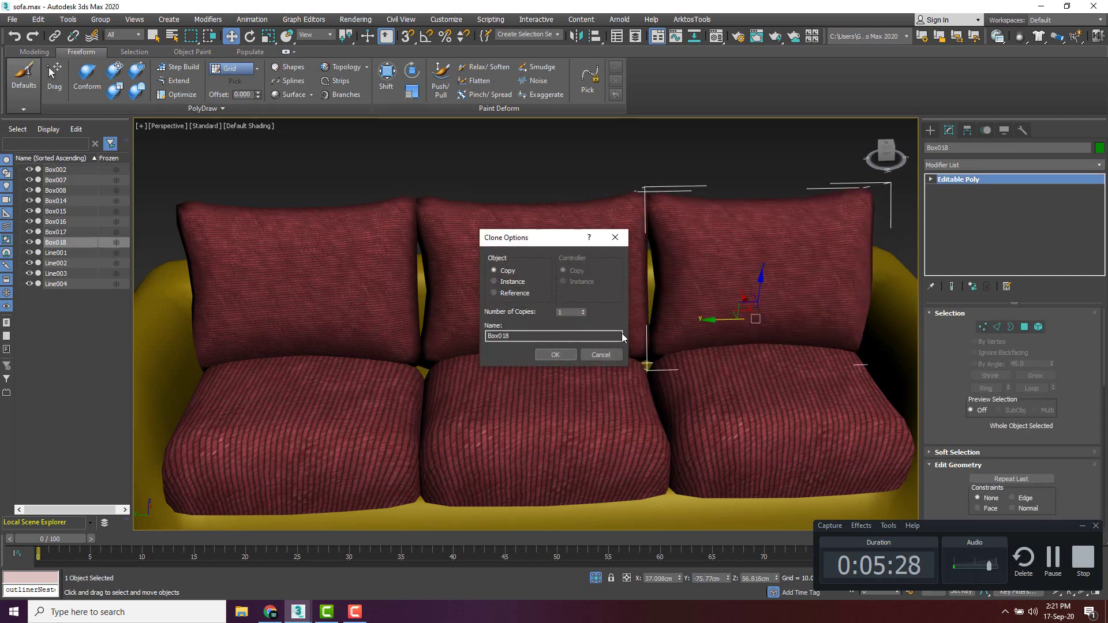
{"action": "left_click", "coordinate": [556, 356]}
Compare the fabric line spacing on the back pillows with that on the seat cushions.
{"action": "mouse_move", "coordinate": [605, 348]}
{"action": "middle_mouse_down"}
{"action": "mouse_move", "coordinate": [602, 277]}
{"action": "mouse_move", "coordinate": [628, 267]}
{"action": "middle_mouse_up"}
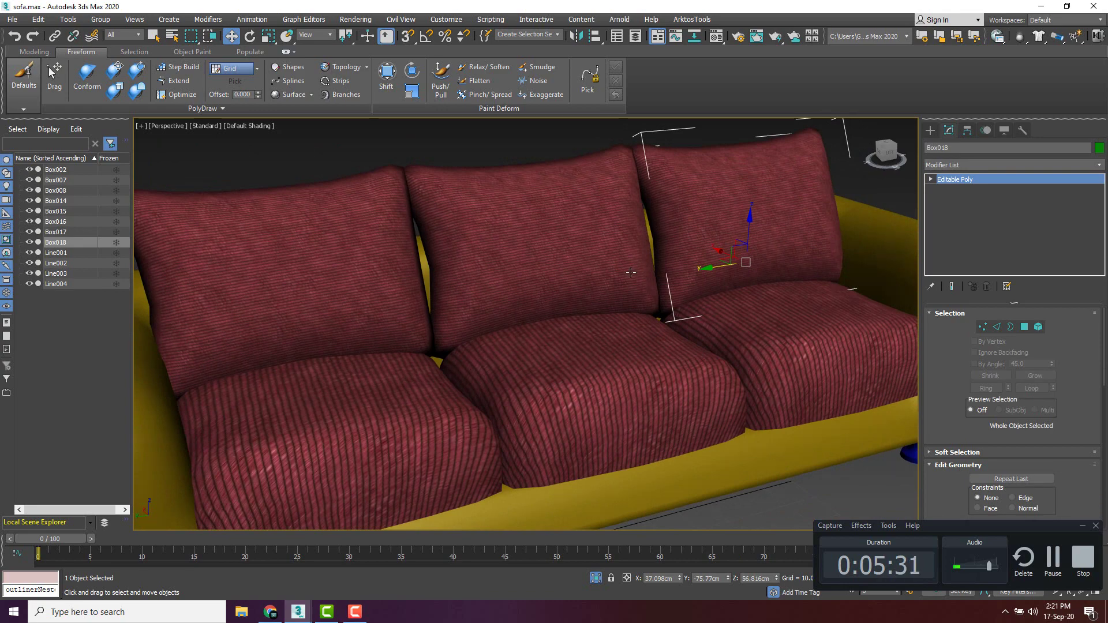
{"action": "scroll", "coordinate": [631, 272], "scroll_direction": "down", "scroll_amount": 3}
{"action": "scroll", "coordinate": [436, 298], "scroll_direction": "up", "scroll_amount": 5}
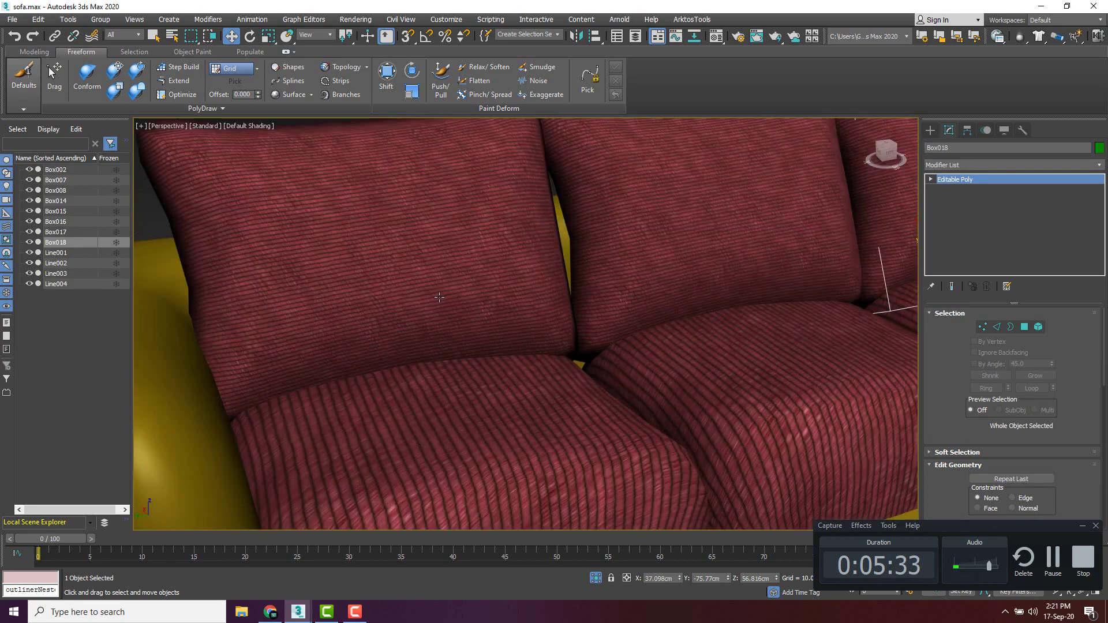
{"action": "middle_click_drag", "start_coordinate": [436, 299], "coordinate": [449, 229]}
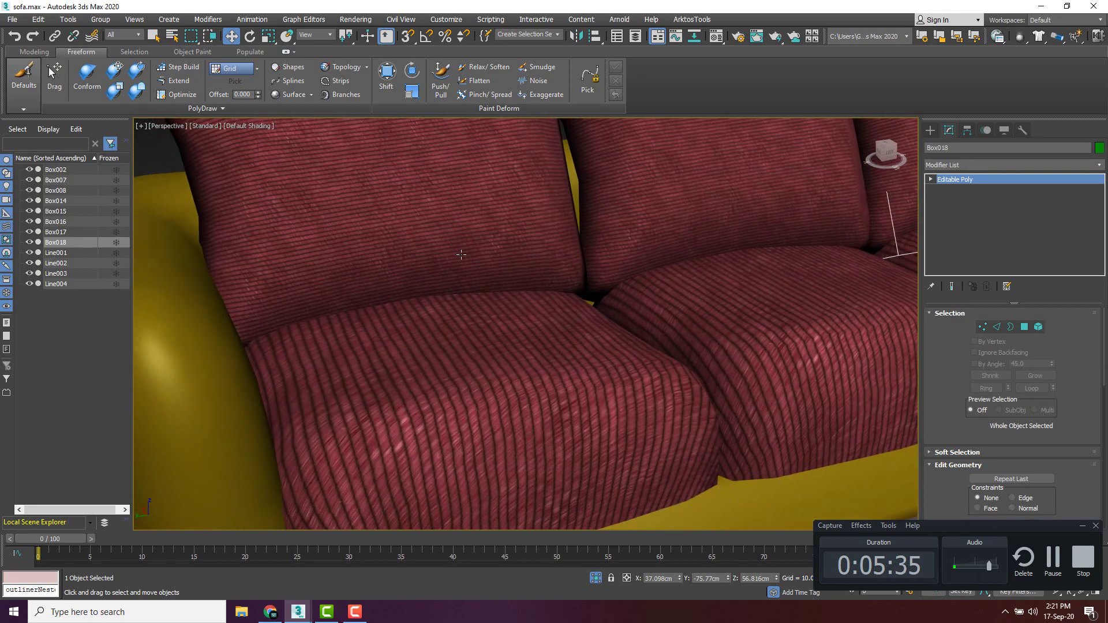
{"action": "scroll", "coordinate": [466, 259], "scroll_direction": "up", "scroll_amount": 2}
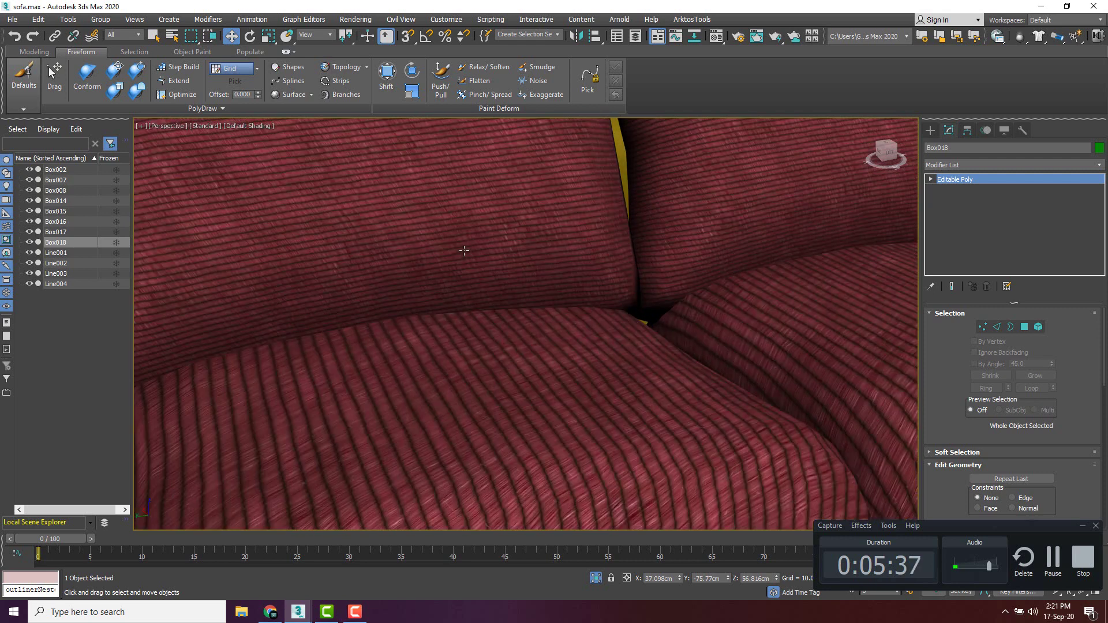
{"action": "scroll", "coordinate": [464, 251], "scroll_direction": "down", "scroll_amount": 2}
{"action": "left_click", "coordinate": [527, 339]}
{"action": "left_click", "coordinate": [358, 230]}
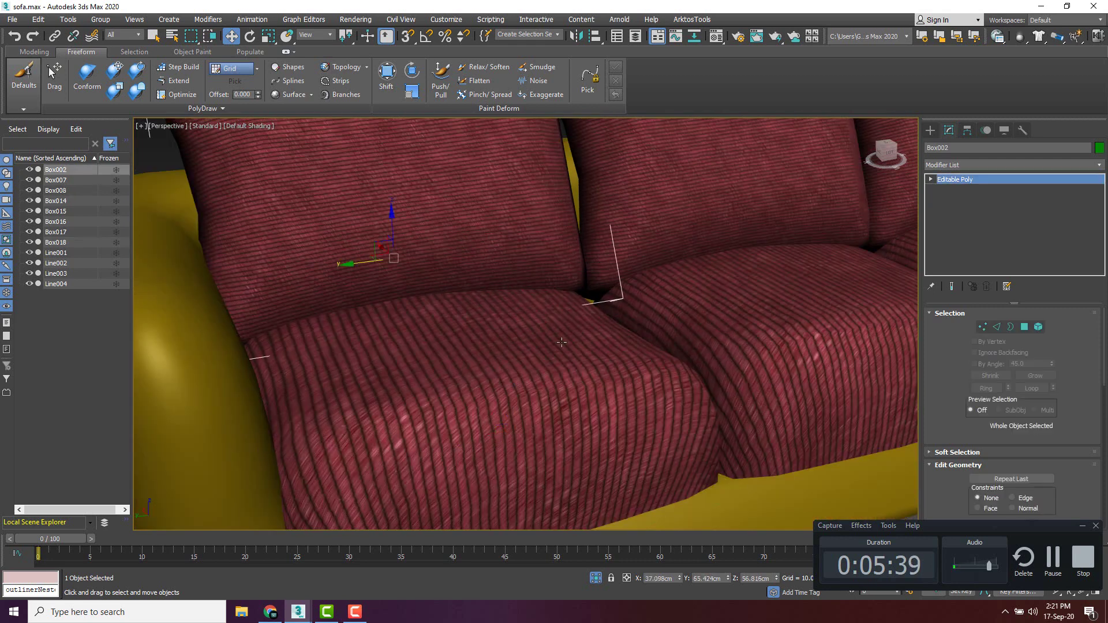
{"action": "left_click", "coordinate": [577, 370]}
{"action": "scroll", "coordinate": [513, 315], "scroll_direction": "down", "scroll_amount": 3}
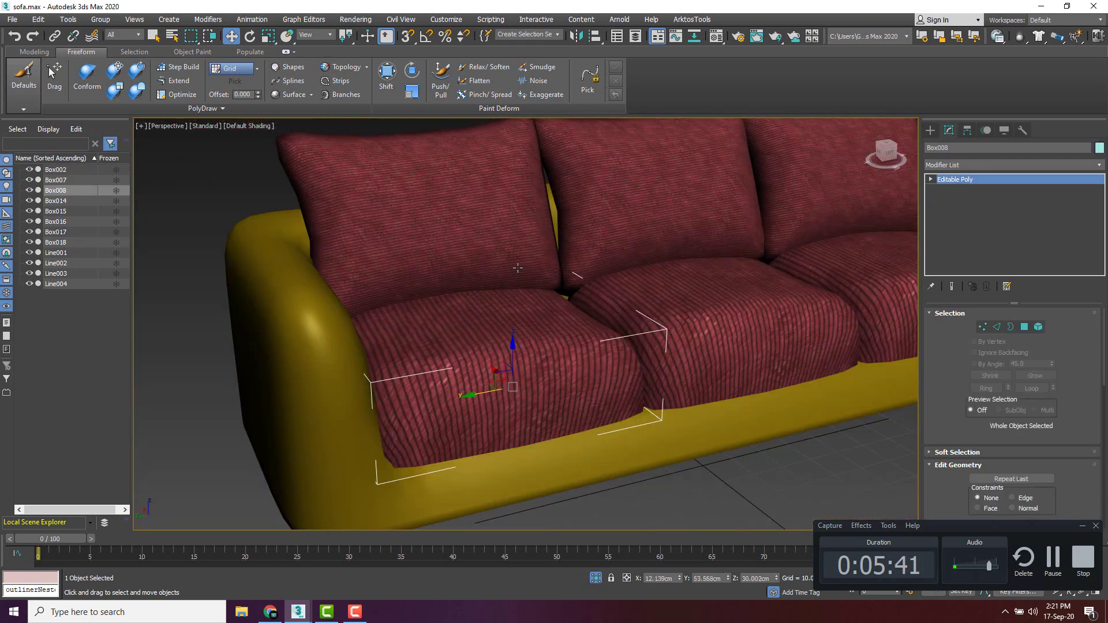
{"action": "scroll", "coordinate": [442, 203], "scroll_direction": "up", "scroll_amount": 2}
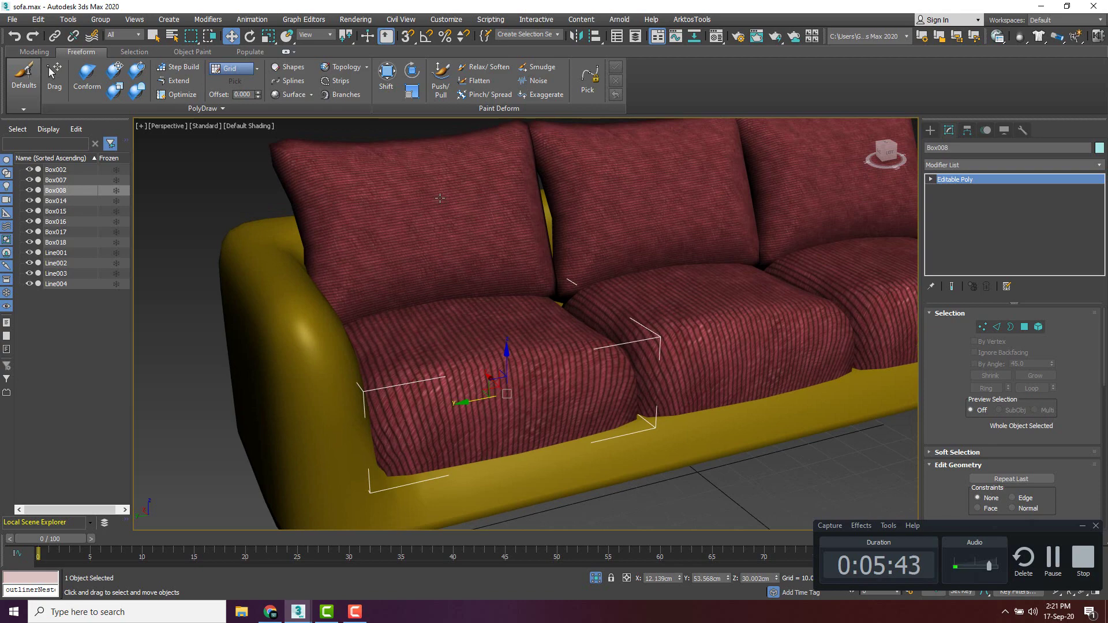
{"action": "middle_click_drag", "start_coordinate": [623, 262], "coordinate": [557, 265]}
{"action": "scroll", "coordinate": [554, 266], "scroll_direction": "up", "scroll_amount": 3}
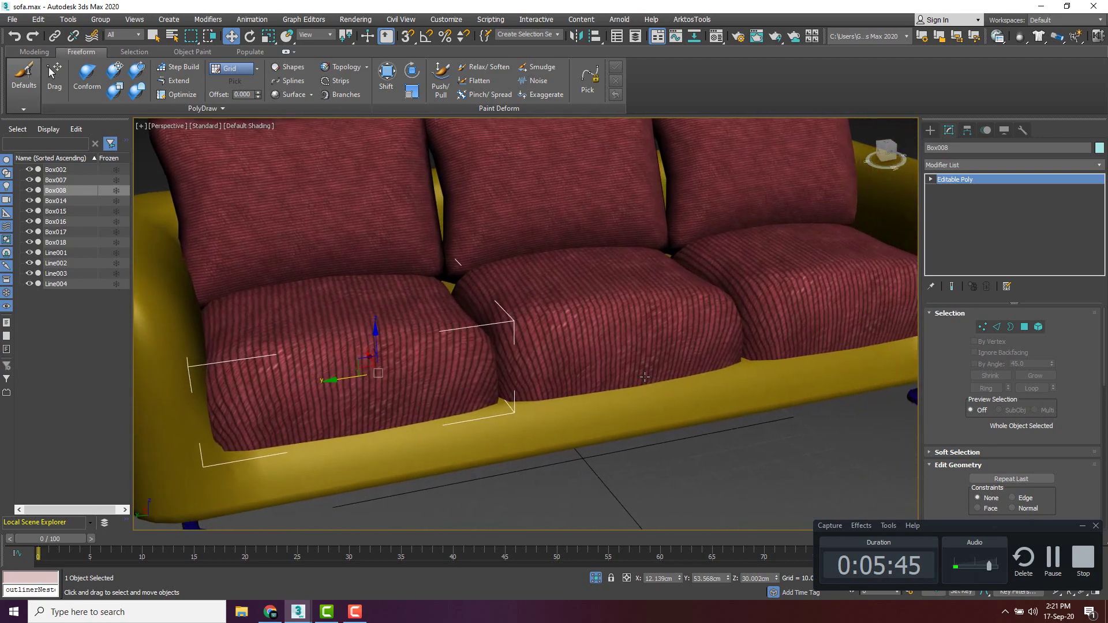
Apply an Unwrap UVW modifier to all three seat cushions together and open their UVs in the UV editor.
{"action": "left_click", "coordinate": [734, 458]}
{"action": "left_click", "coordinate": [388, 365]}
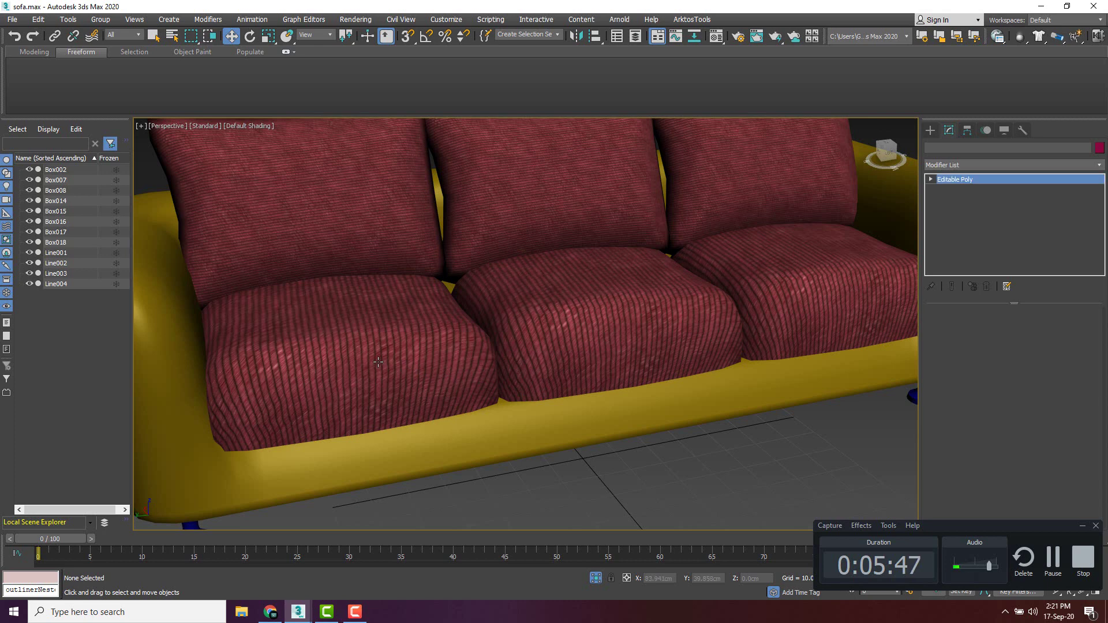
{"action": "left_click", "coordinate": [564, 333], "text": "ctrl"}
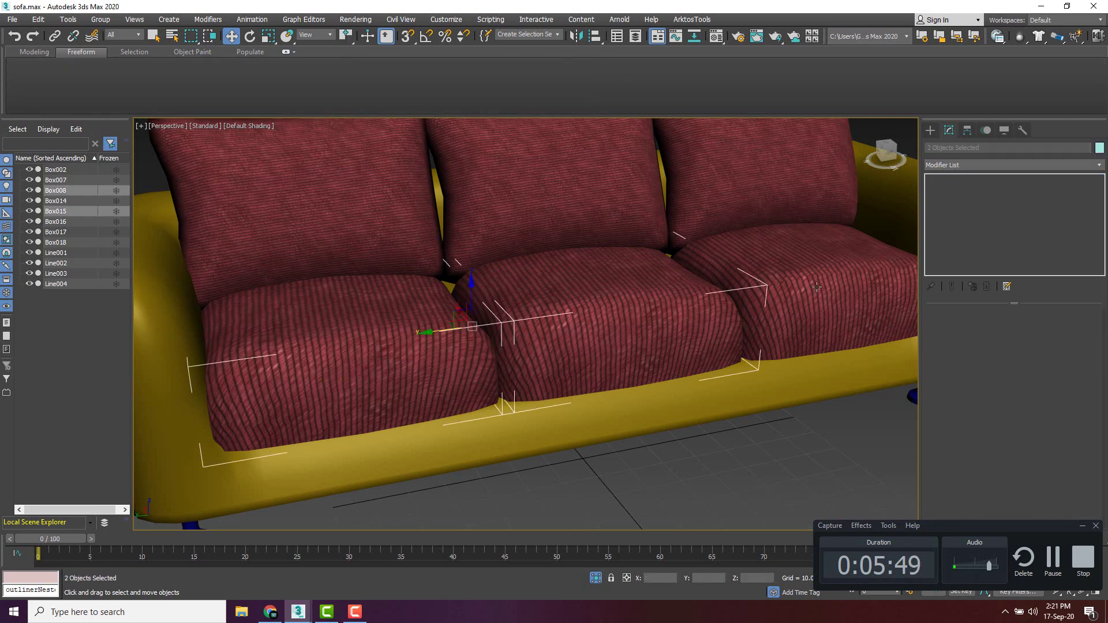
{"action": "left_click", "coordinate": [773, 287], "text": "ctrl"}
{"action": "scroll", "coordinate": [770, 288], "scroll_direction": "down", "scroll_amount": 3}
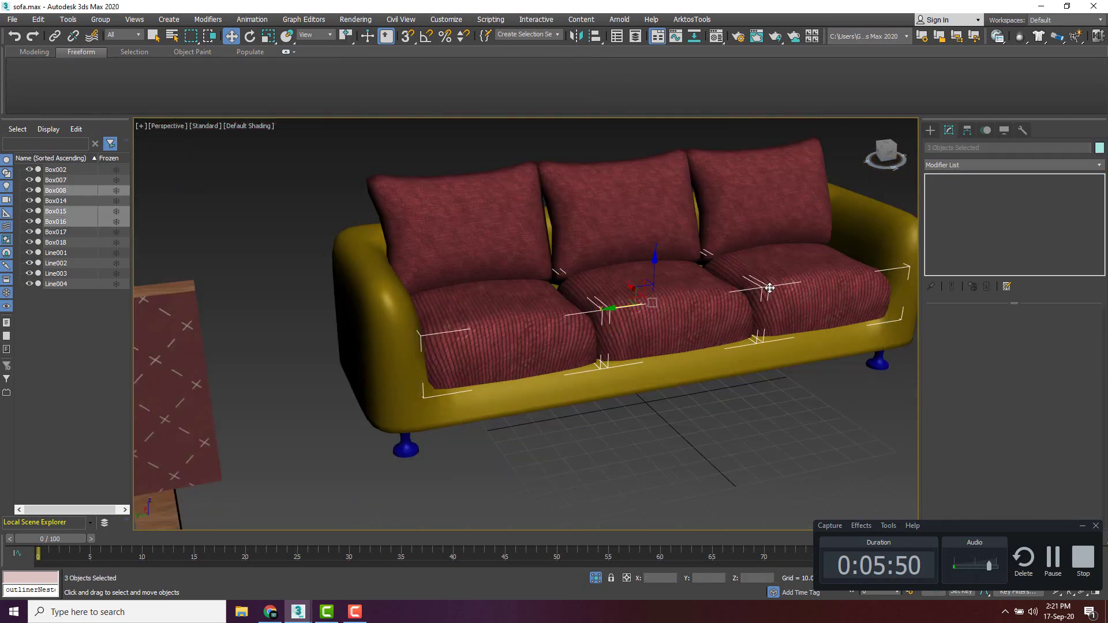
{"action": "left_click", "coordinate": [952, 164]}
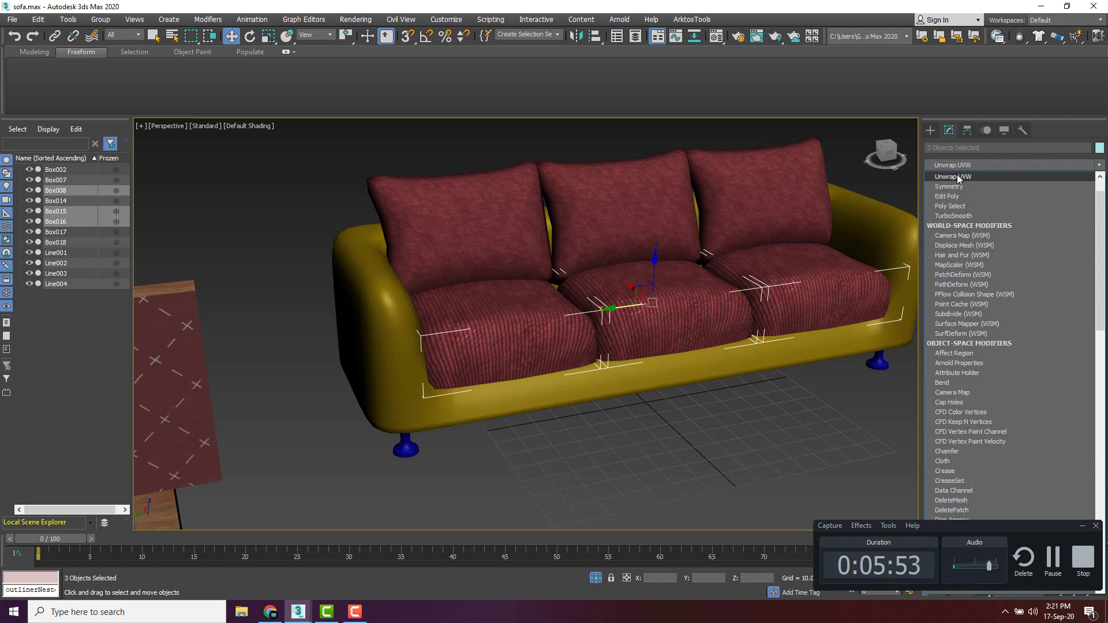
{"action": "left_click", "coordinate": [958, 176]}
{"action": "scroll", "coordinate": [1030, 430], "scroll_direction": "down", "scroll_amount": 3}
{"action": "scroll", "coordinate": [1031, 431], "scroll_direction": "down", "scroll_amount": 3}
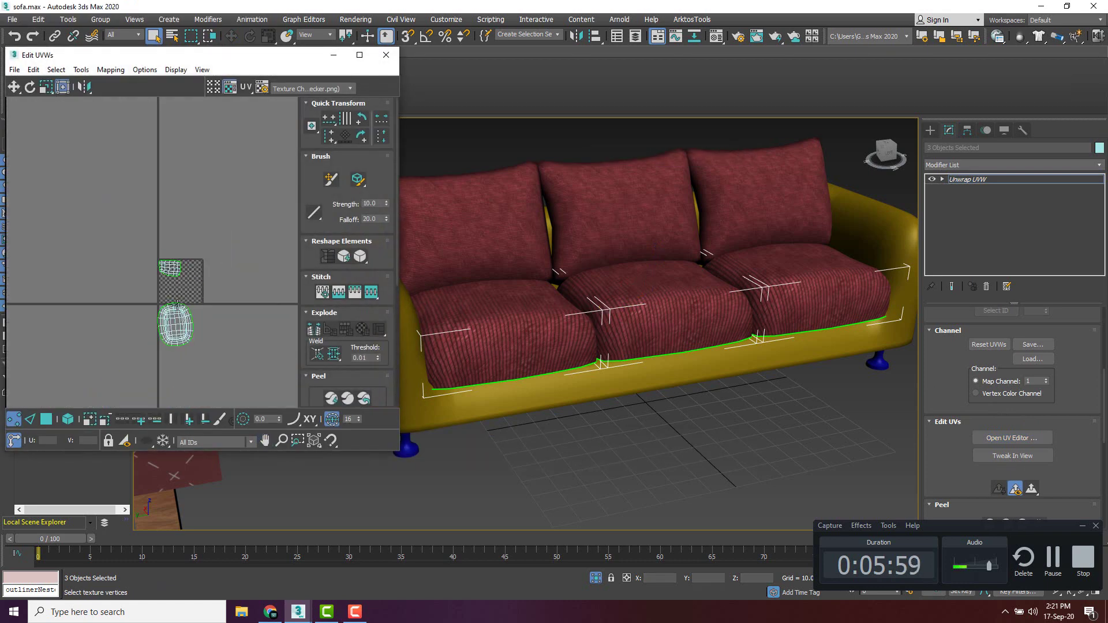
Turn on element selection in polygon mode and select all UV shells of the three seat cushions.
{"action": "left_click", "coordinate": [68, 419]}
{"action": "scroll", "coordinate": [154, 286], "scroll_direction": "up", "scroll_amount": 3}
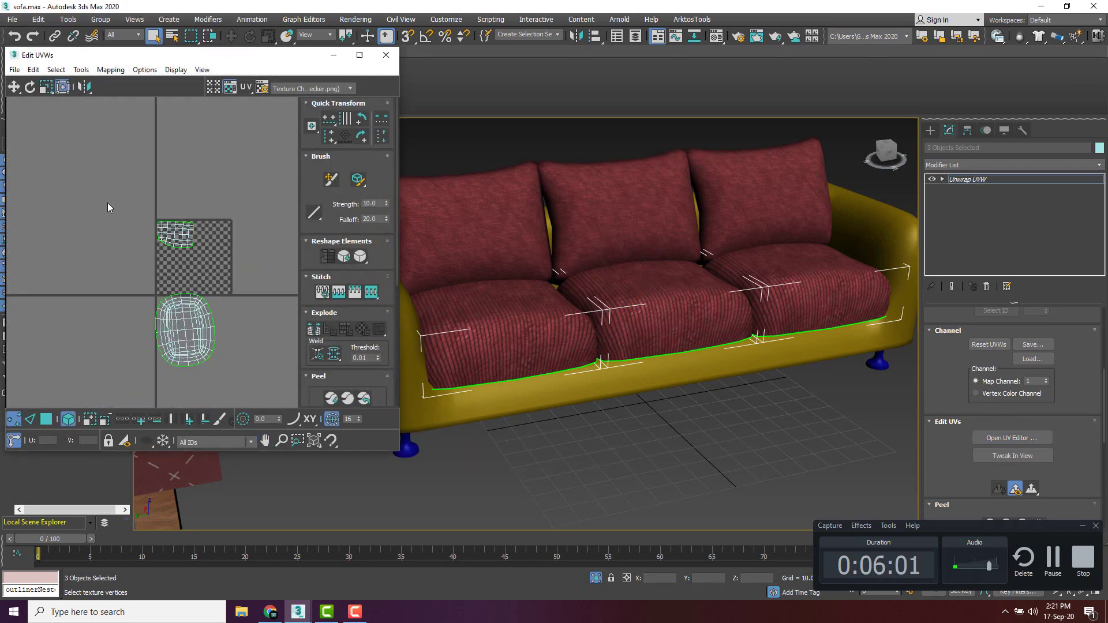
{"action": "key", "text": "ctrl+a"}
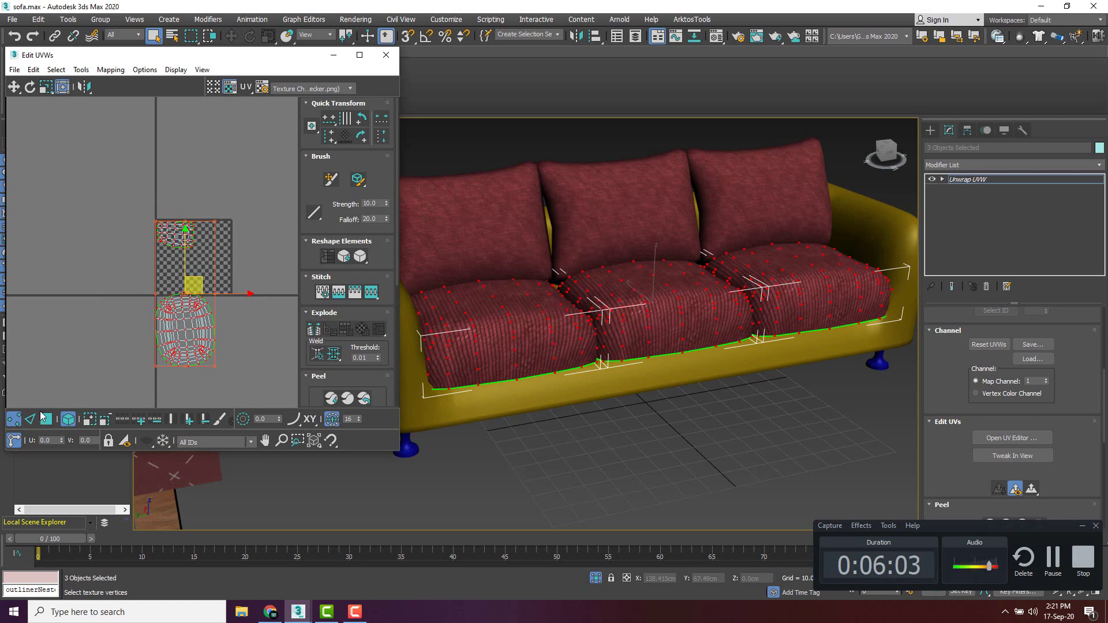
{"action": "left_click", "coordinate": [50, 422]}
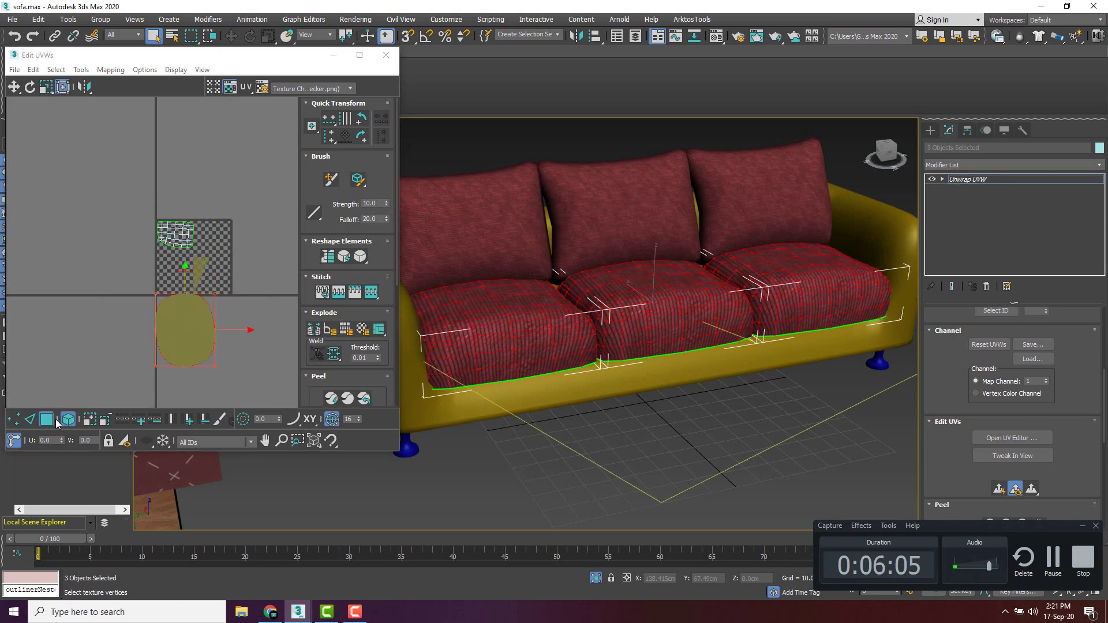
{"action": "left_click", "coordinate": [131, 282]}
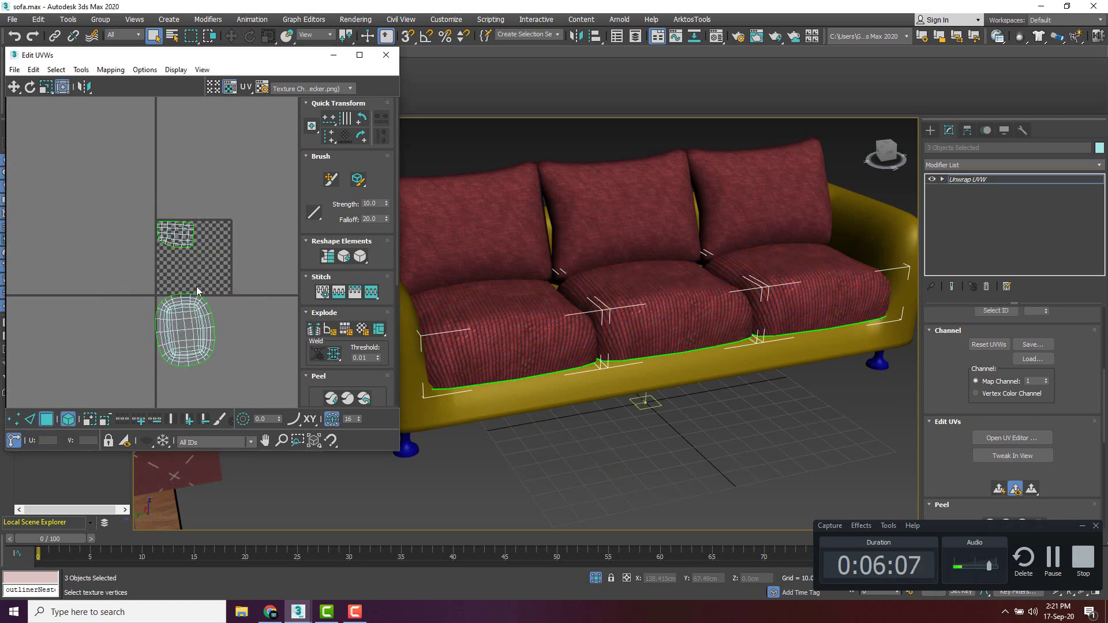
{"action": "key", "text": "ctrl+a"}
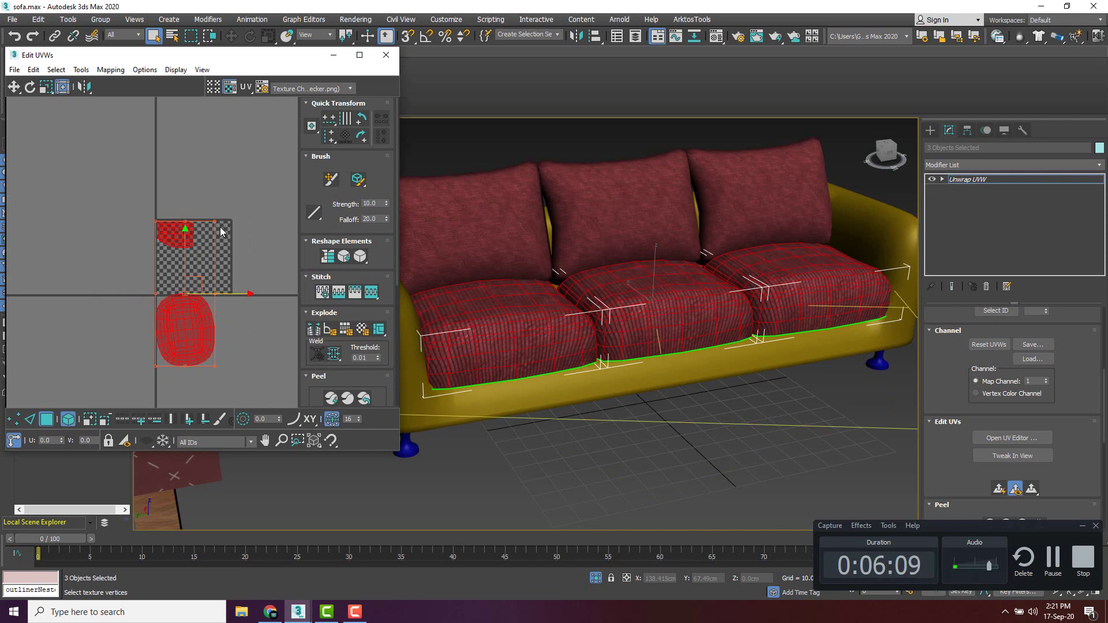
Scale the cushions' UV shells up to nearly double size to make the fabric lines finer.
{"action": "left_click_drag", "start_coordinate": [218, 364], "coordinate": [268, 416]}
{"action": "scroll", "coordinate": [497, 321], "scroll_direction": "up", "scroll_amount": 5}
{"action": "scroll", "coordinate": [597, 353], "scroll_direction": "down", "scroll_amount": 6}
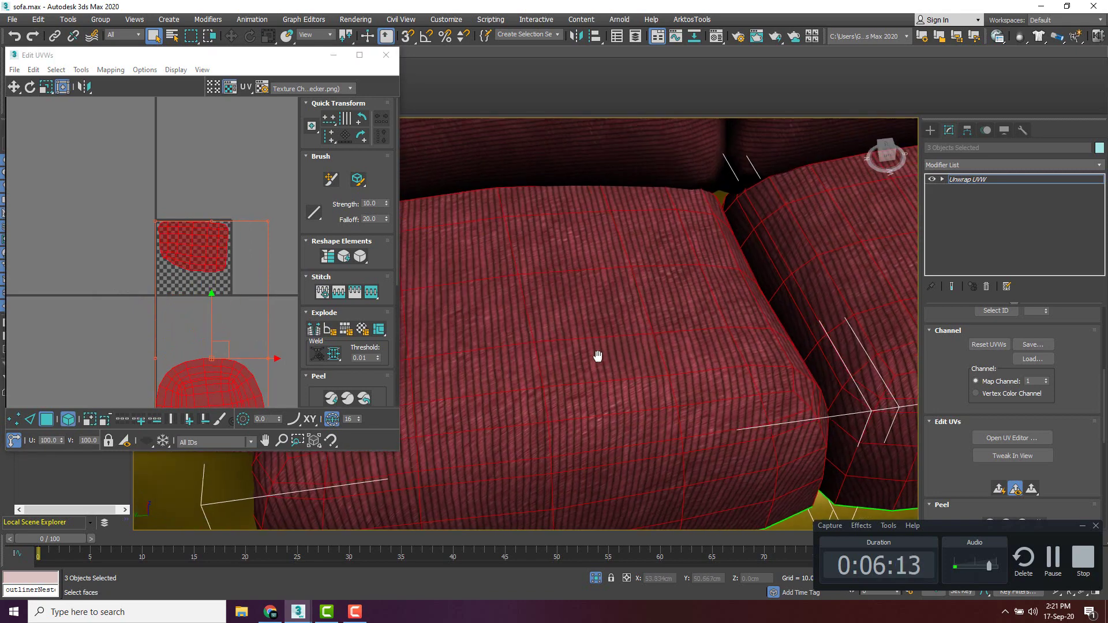
{"action": "scroll", "coordinate": [127, 301], "scroll_direction": "down", "scroll_amount": 2}
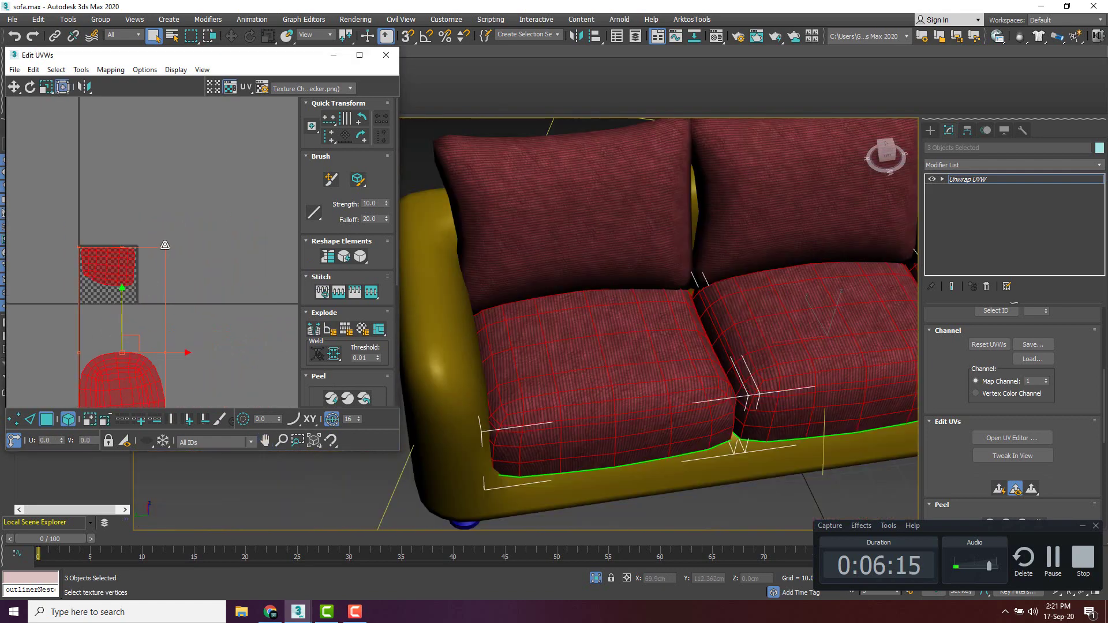
Enlarge the cushions' UV shells further, then shrink them slightly to match the back pillows' line spacing.
{"action": "left_click_drag", "start_coordinate": [165, 245], "coordinate": [220, 172]}
{"action": "scroll", "coordinate": [626, 330], "scroll_direction": "up", "scroll_amount": 5}
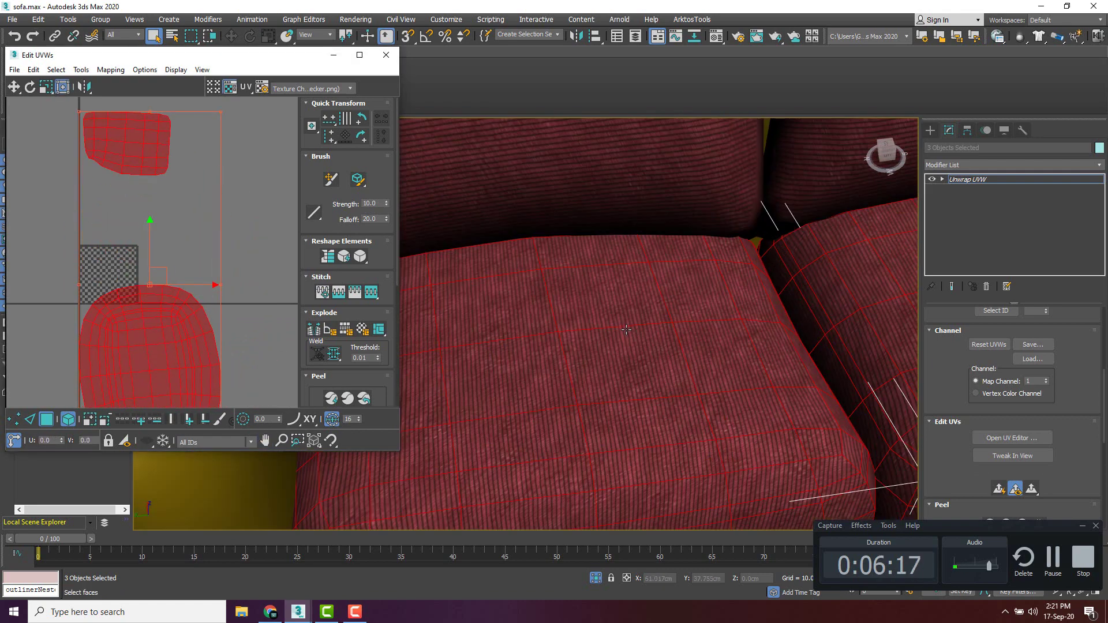
{"action": "middle_click_drag", "start_coordinate": [626, 329], "coordinate": [631, 331]}
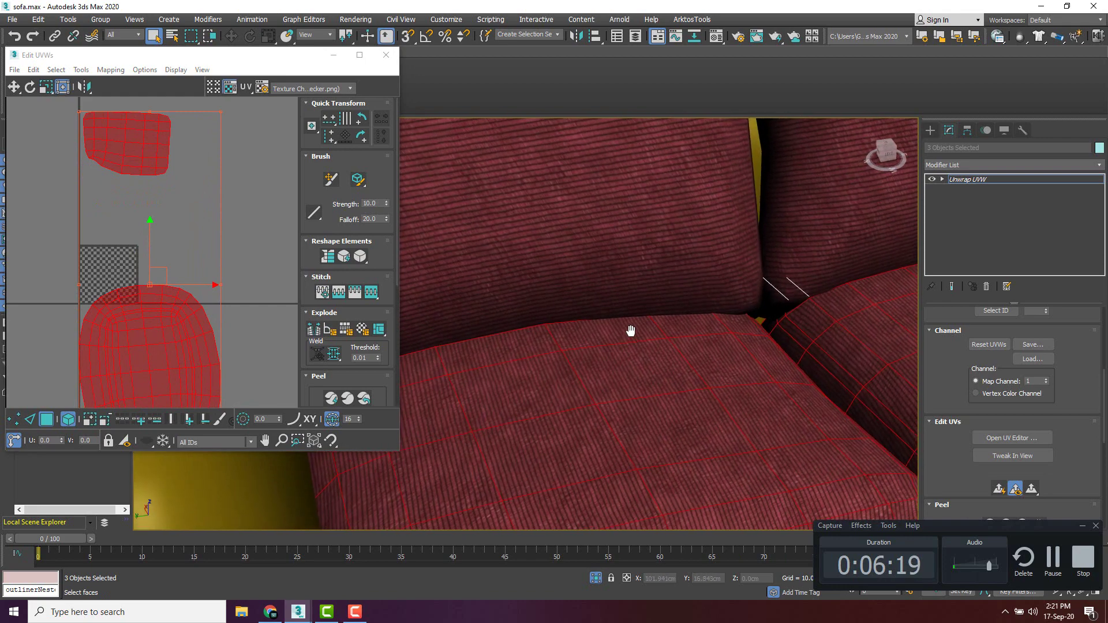
{"action": "left_click_drag", "start_coordinate": [220, 120], "coordinate": [208, 140]}
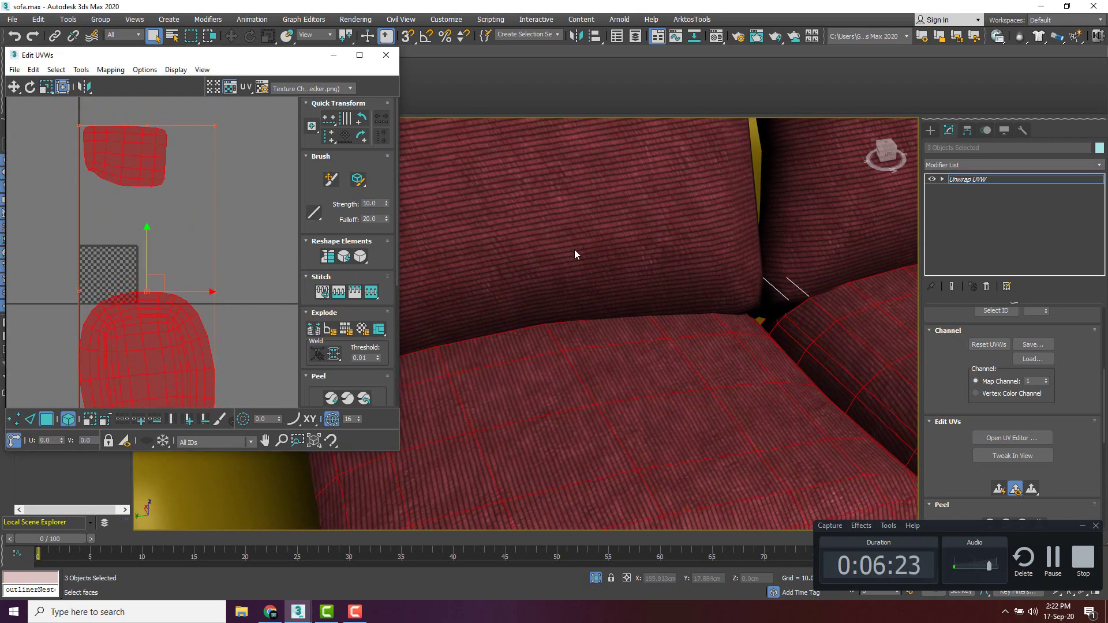
Convert the three unwrapped seat cushions to editable poly.
{"action": "right_click", "coordinate": [656, 360]}
{"action": "mouse_move", "coordinate": [701, 477]}
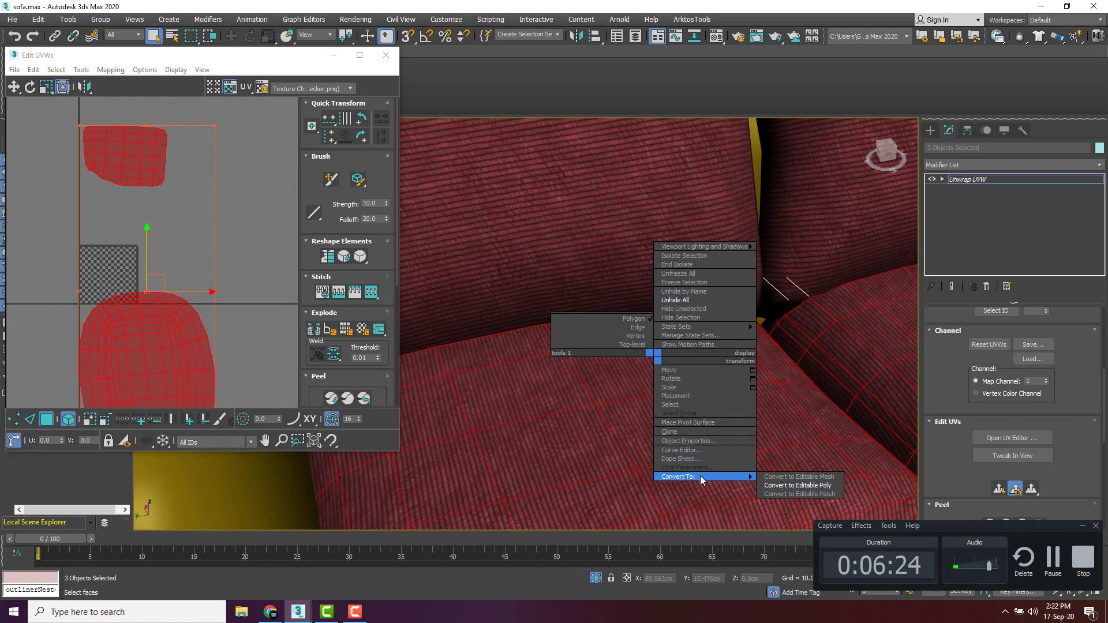
{"action": "left_click", "coordinate": [785, 486]}
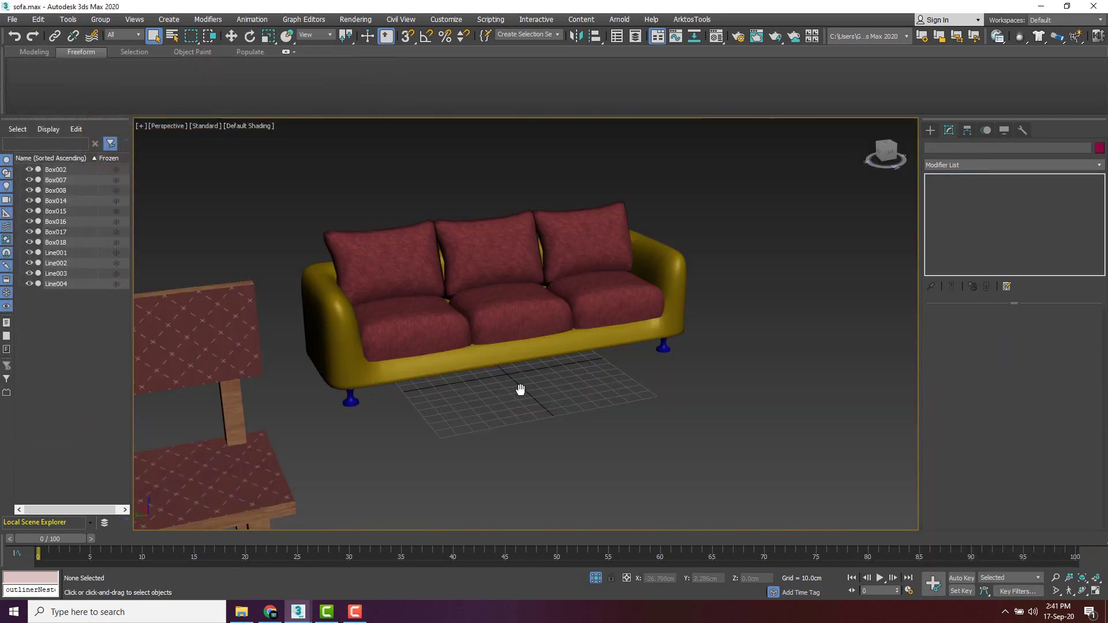
{"action": "scroll", "coordinate": [521, 388], "scroll_direction": "up", "scroll_amount": 5}
{"action": "middle_click_drag", "start_coordinate": [497, 379], "coordinate": [631, 395]}
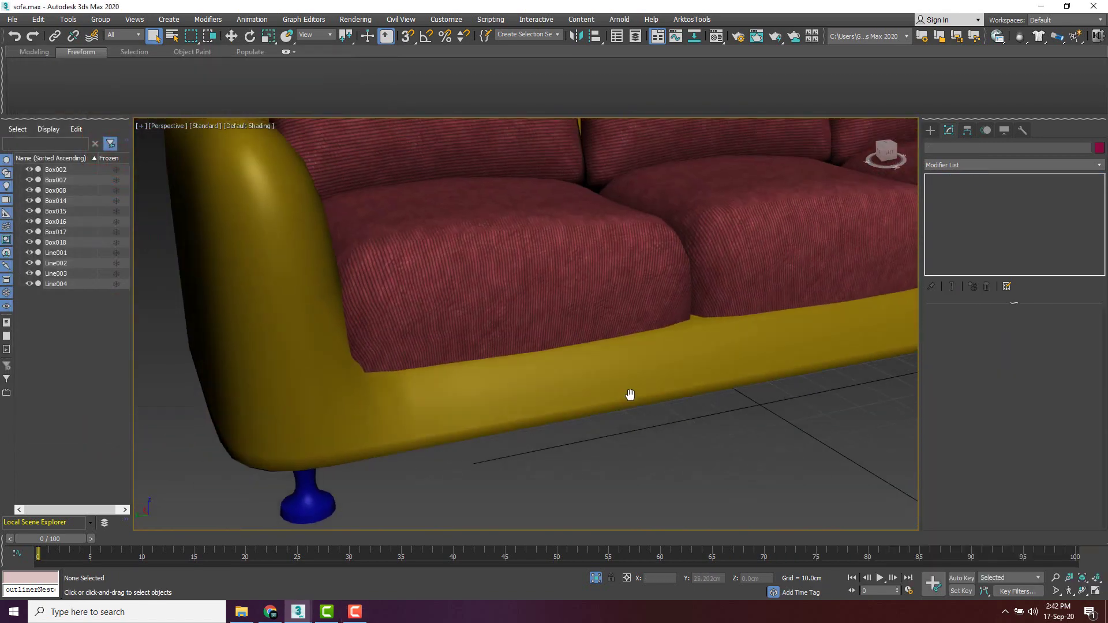
{"action": "scroll", "coordinate": [623, 392], "scroll_direction": "down", "scroll_amount": 5}
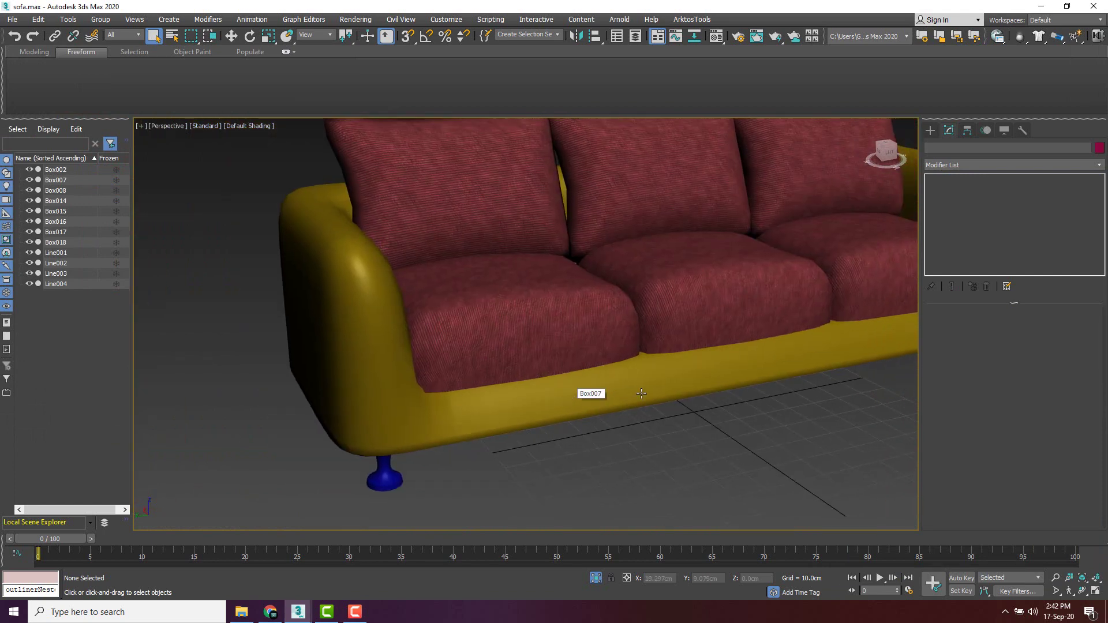
Isolate the sofa's yellow frame from the rest of the scene.
{"action": "scroll", "coordinate": [641, 394], "scroll_direction": "down", "scroll_amount": 5}
{"action": "left_click", "coordinate": [541, 420]}
{"action": "right_click", "coordinate": [541, 420]}
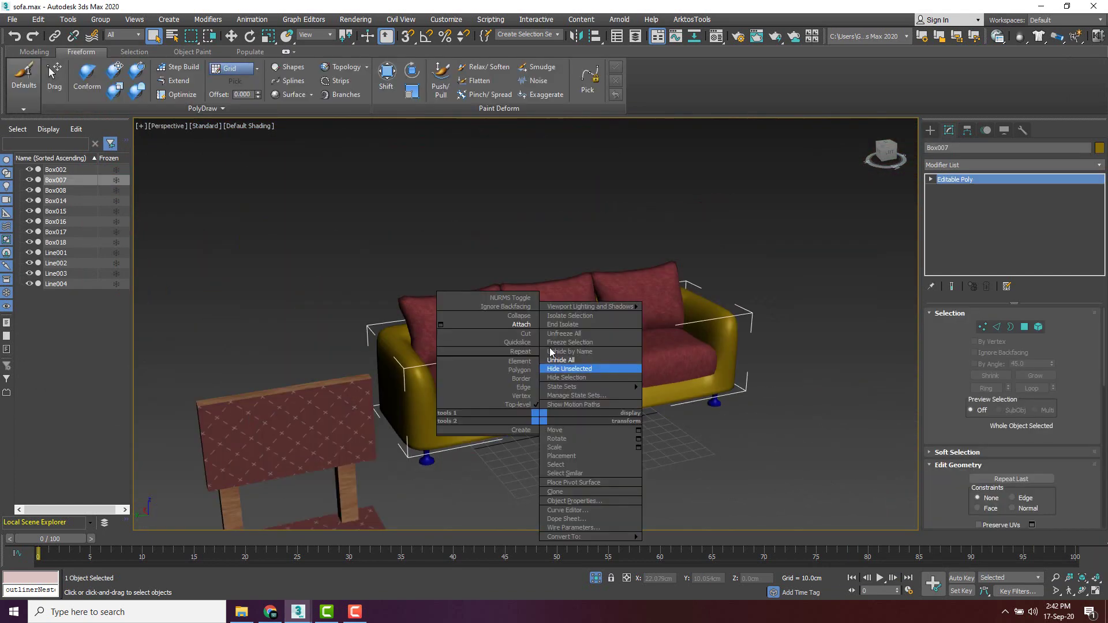
{"action": "left_click", "coordinate": [569, 316]}
{"action": "mouse_move", "coordinate": [451, 345]}
{"action": "middle_mouse_down", "text": "alt"}
{"action": "mouse_move", "coordinate": [536, 342]}
{"action": "mouse_move", "coordinate": [453, 346]}
{"action": "mouse_move", "coordinate": [458, 363]}
{"action": "mouse_move", "coordinate": [446, 366]}
{"action": "middle_mouse_up", "text": "alt"}
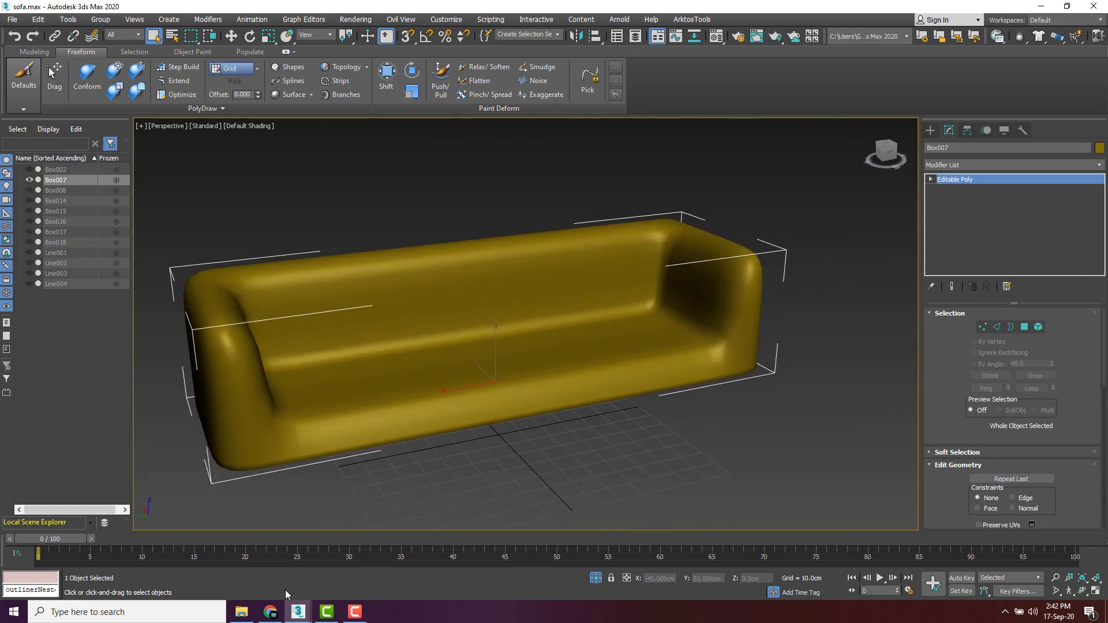
In File Explorer, open the Fabric026_2K-JPG texture folder and apply Fabric026_2K_Color to the isolated sofa frame.
{"action": "left_click", "coordinate": [242, 612]}
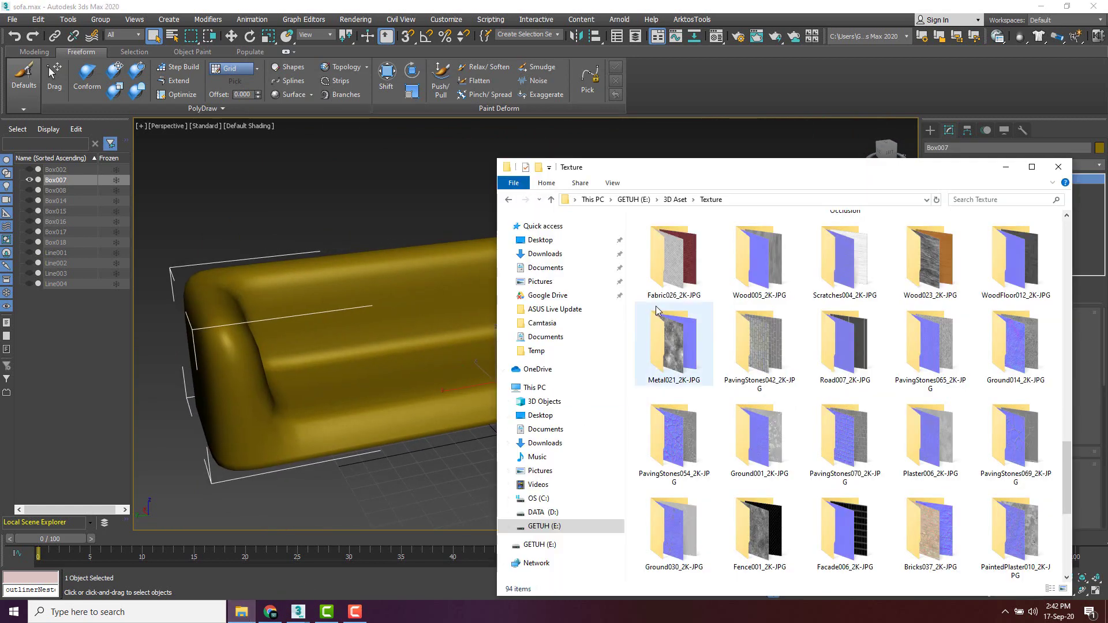
{"action": "double_click", "coordinate": [683, 260]}
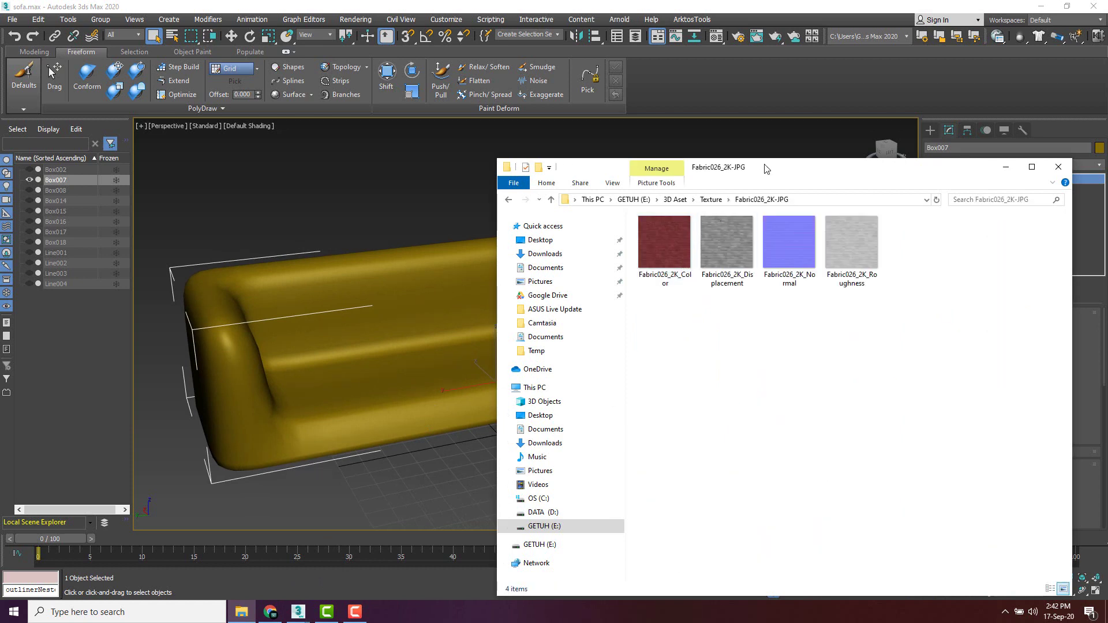
{"action": "left_click_drag", "start_coordinate": [765, 169], "coordinate": [946, 170]}
{"action": "left_click_drag", "start_coordinate": [846, 242], "coordinate": [407, 380]}
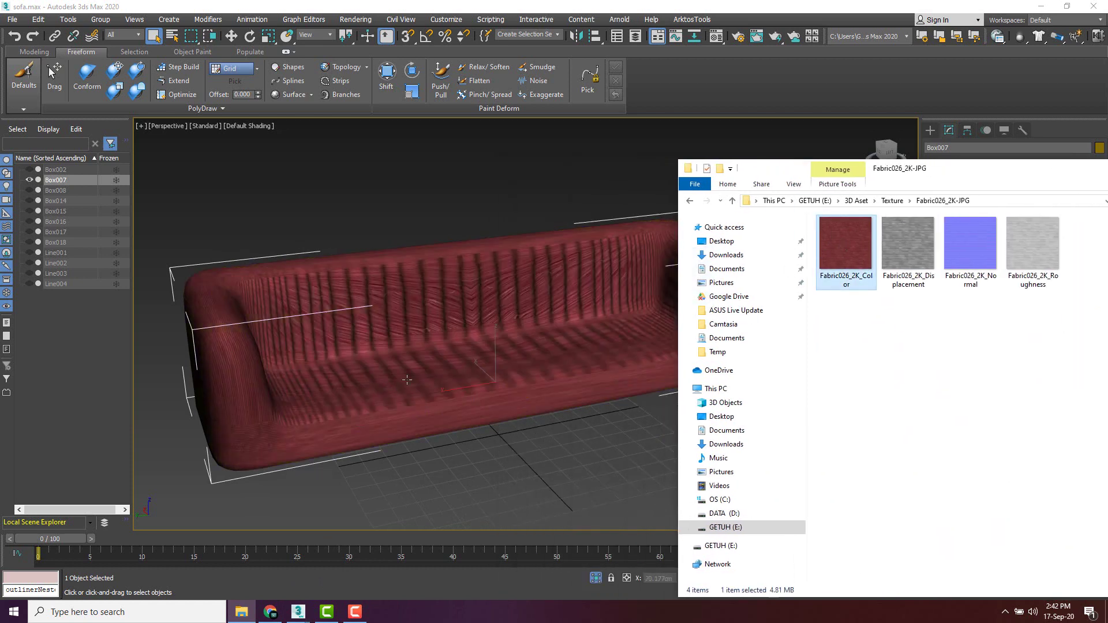
{"action": "left_click_drag", "start_coordinate": [956, 175], "coordinate": [793, 196]}
{"action": "left_click", "coordinate": [1012, 194]}
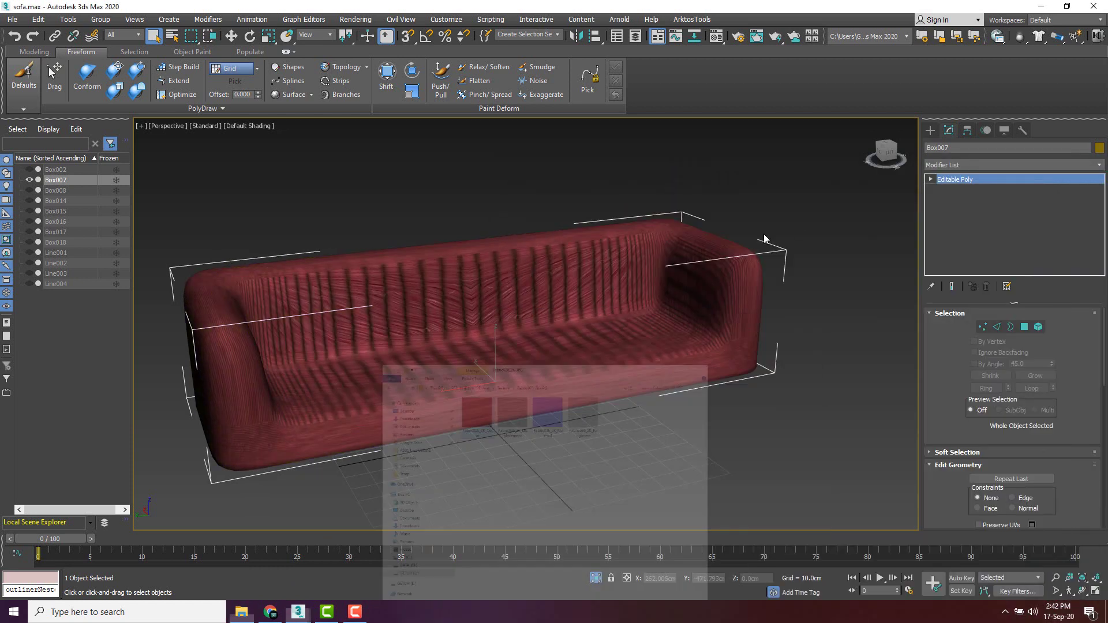
{"action": "left_click", "coordinate": [665, 159]}
{"action": "left_click", "coordinate": [580, 260]}
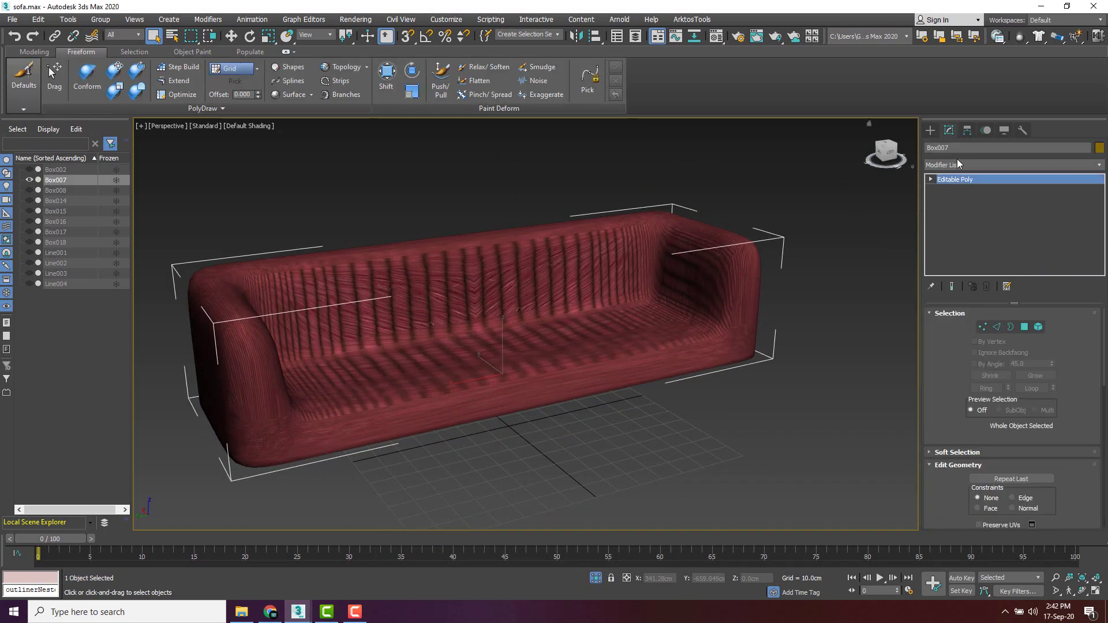
Add an Unwrap UVW modifier to the sofa frame and open its UV editor.
{"action": "left_click", "coordinate": [958, 159]}
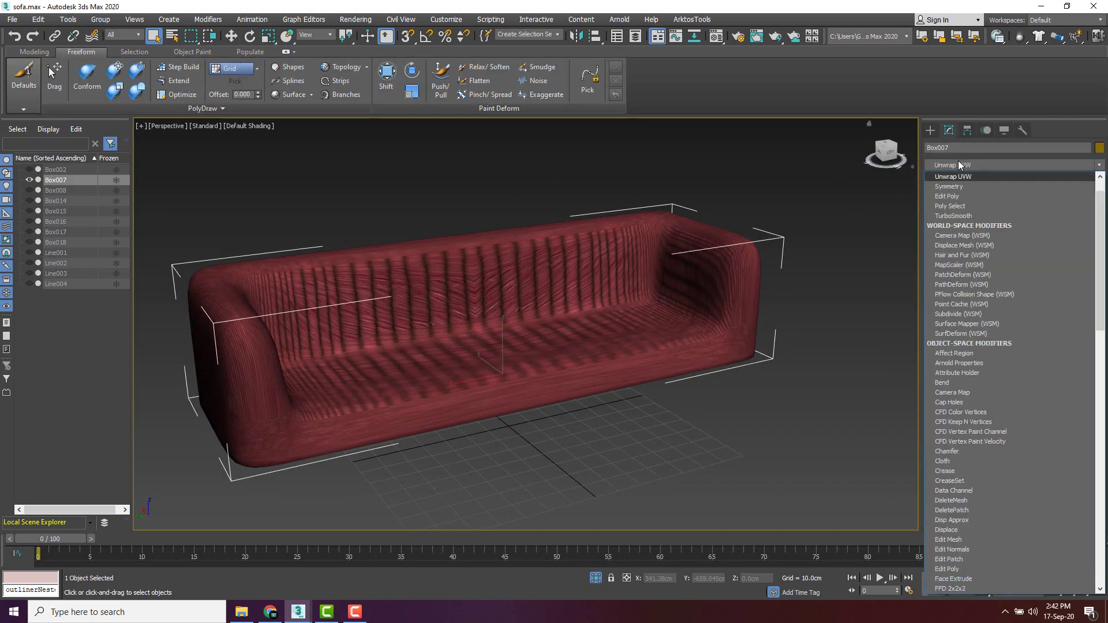
{"action": "left_click", "coordinate": [951, 175]}
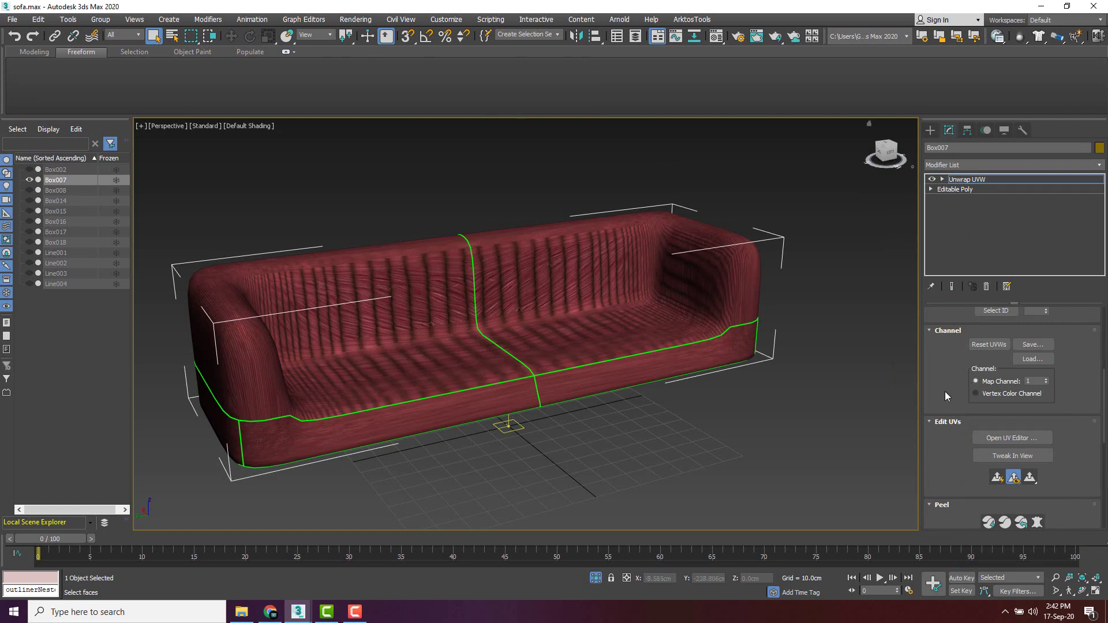
{"action": "scroll", "coordinate": [935, 389], "scroll_direction": "down", "scroll_amount": 3}
{"action": "left_click", "coordinate": [994, 351]}
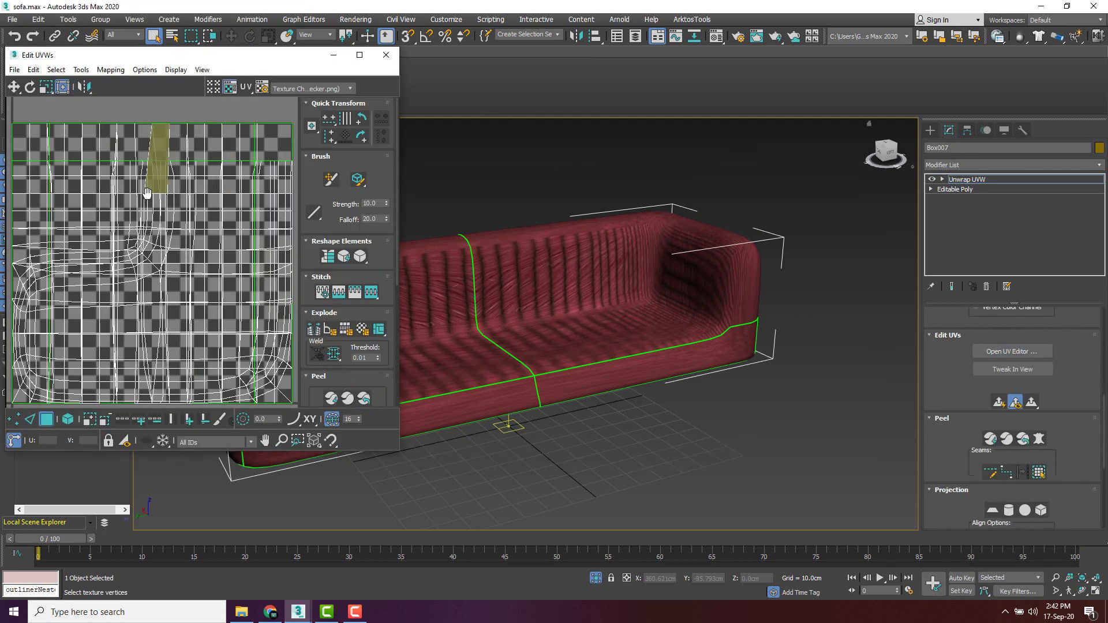
Select all of the frame's UV faces and apply a planar projection aligned to the Z axis.
{"action": "scroll", "coordinate": [134, 217], "scroll_direction": "down", "scroll_amount": 3}
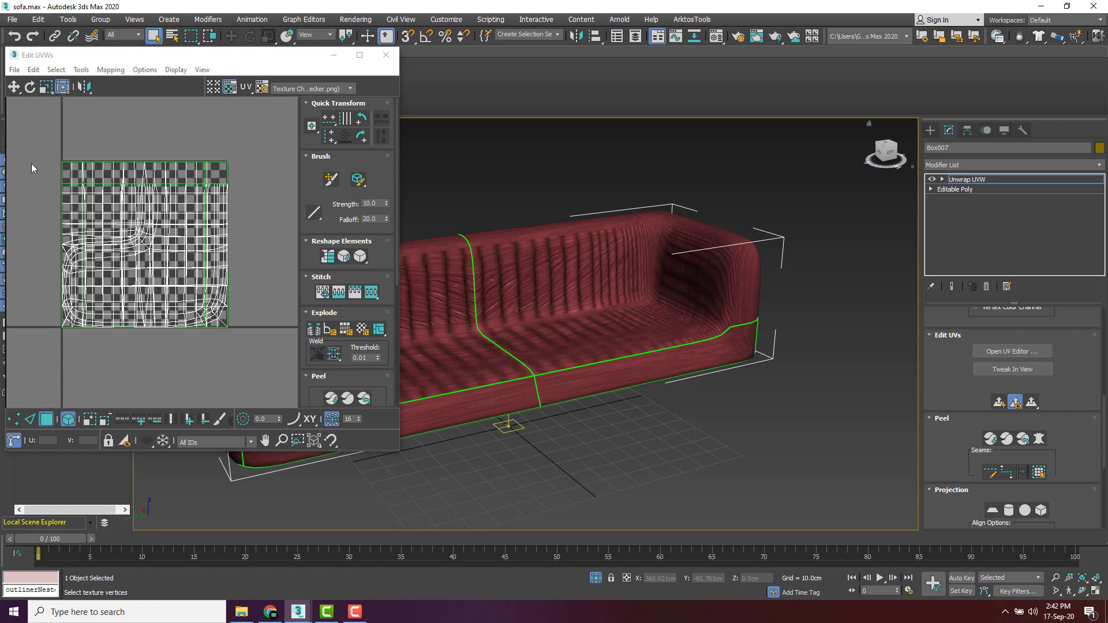
{"action": "left_click_drag", "start_coordinate": [25, 135], "coordinate": [279, 376]}
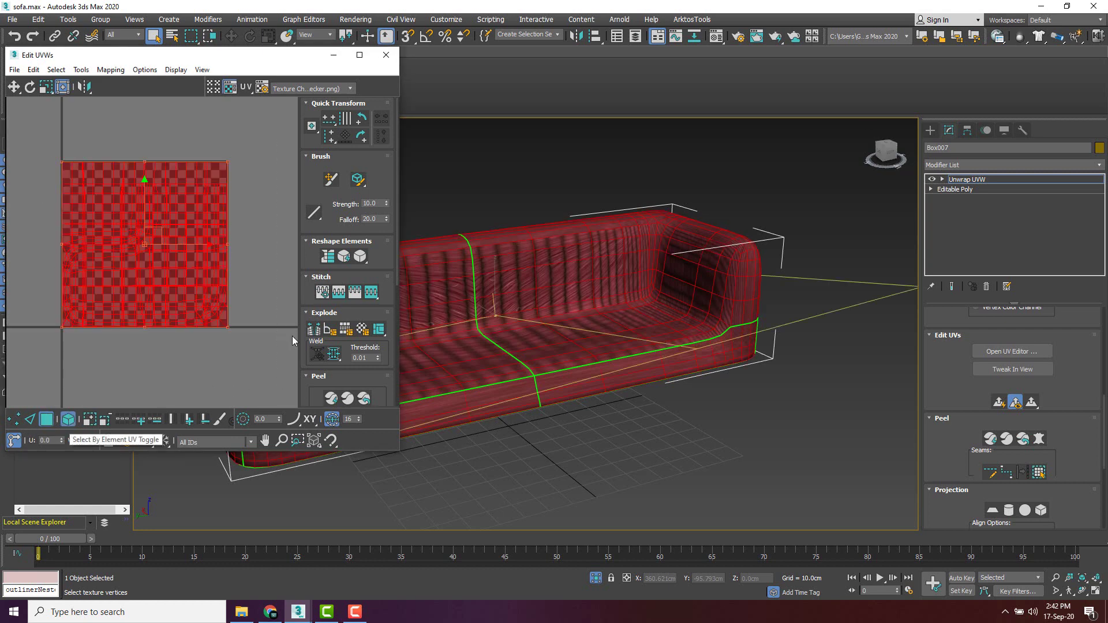
{"action": "middle_click_drag", "start_coordinate": [635, 242], "coordinate": [748, 232]}
{"action": "scroll", "coordinate": [942, 447], "scroll_direction": "down", "scroll_amount": 3}
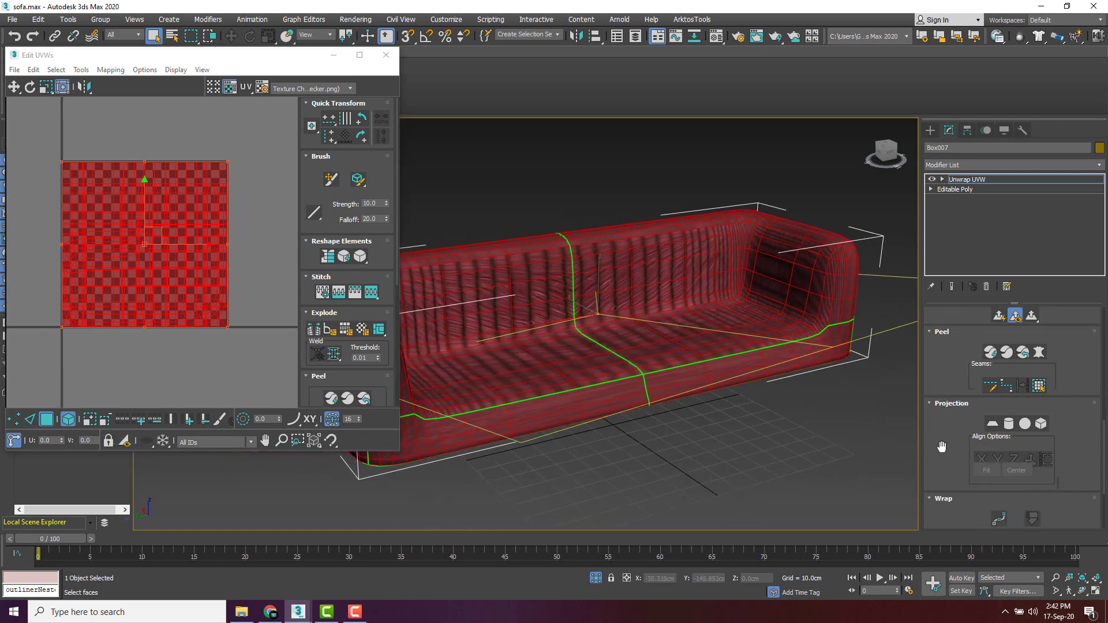
{"action": "left_click", "coordinate": [993, 422]}
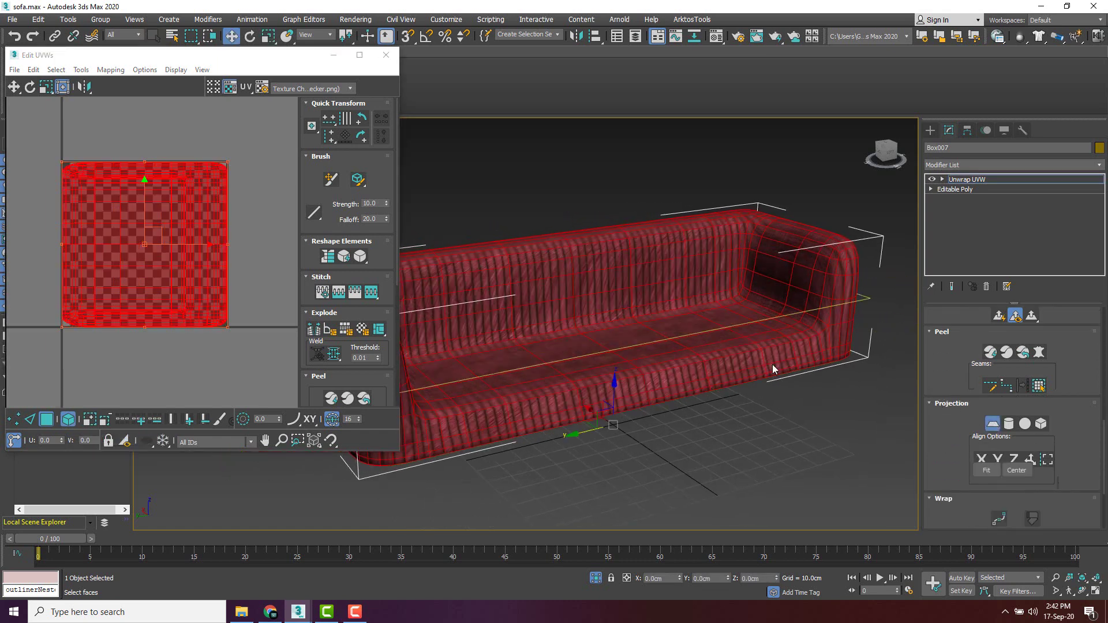
{"action": "left_click", "coordinate": [1014, 459]}
{"action": "scroll", "coordinate": [486, 354], "scroll_direction": "up", "scroll_amount": 3}
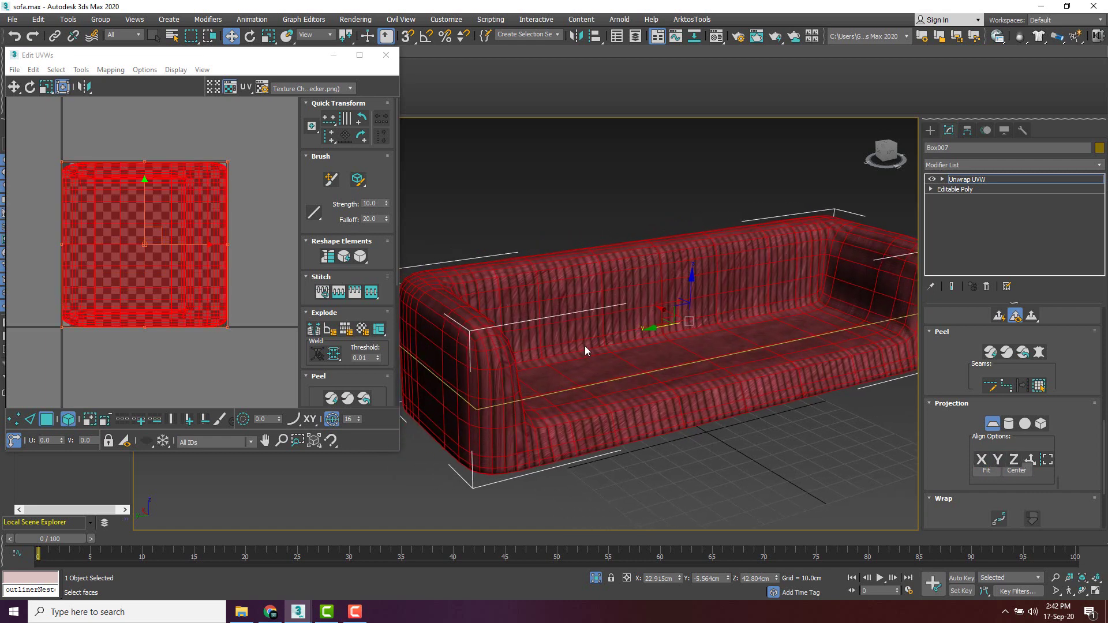
Start peel mode and trace point-to-point seams along one long bottom edge and around the corner of the frame's underside.
{"action": "left_click", "coordinate": [1006, 351]}
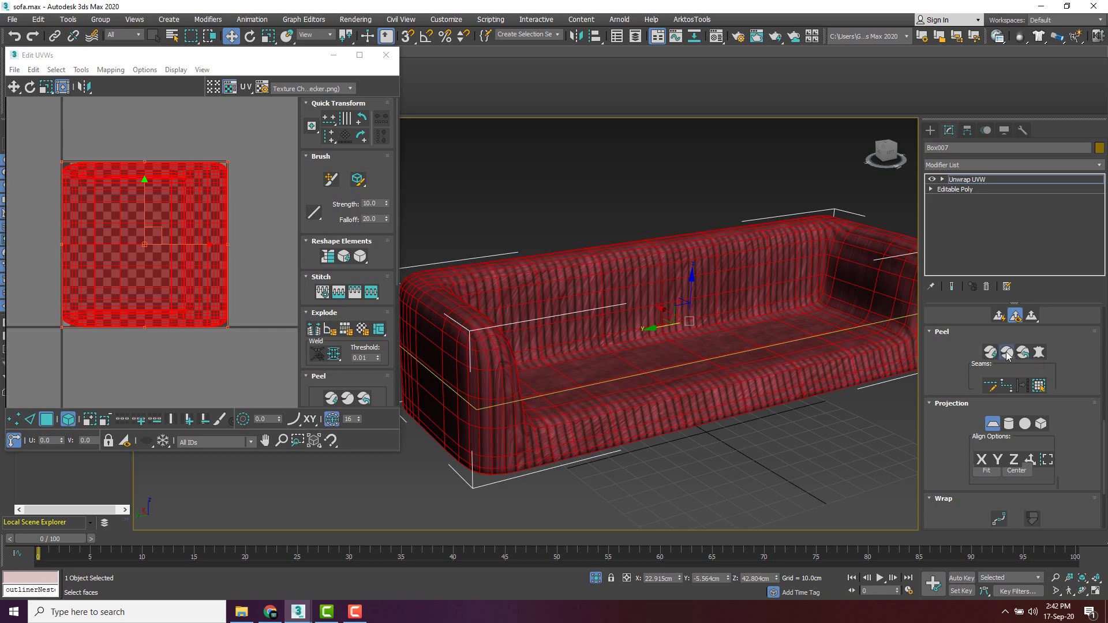
{"action": "left_click", "coordinate": [1006, 386]}
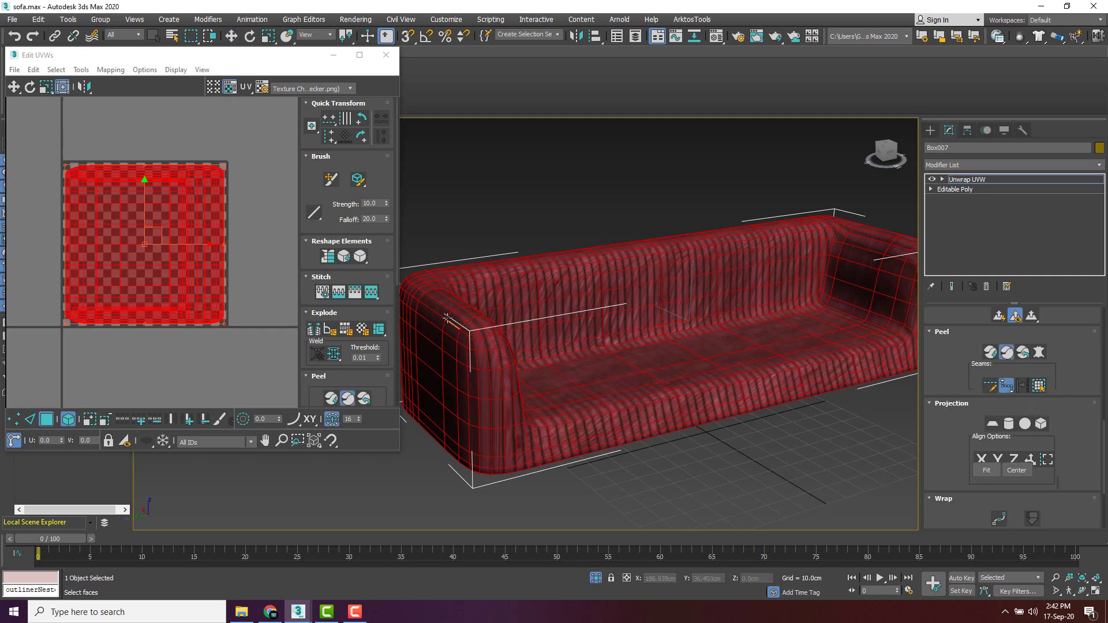
{"action": "middle_click_drag", "start_coordinate": [512, 346], "coordinate": [579, 219], "text": "alt"}
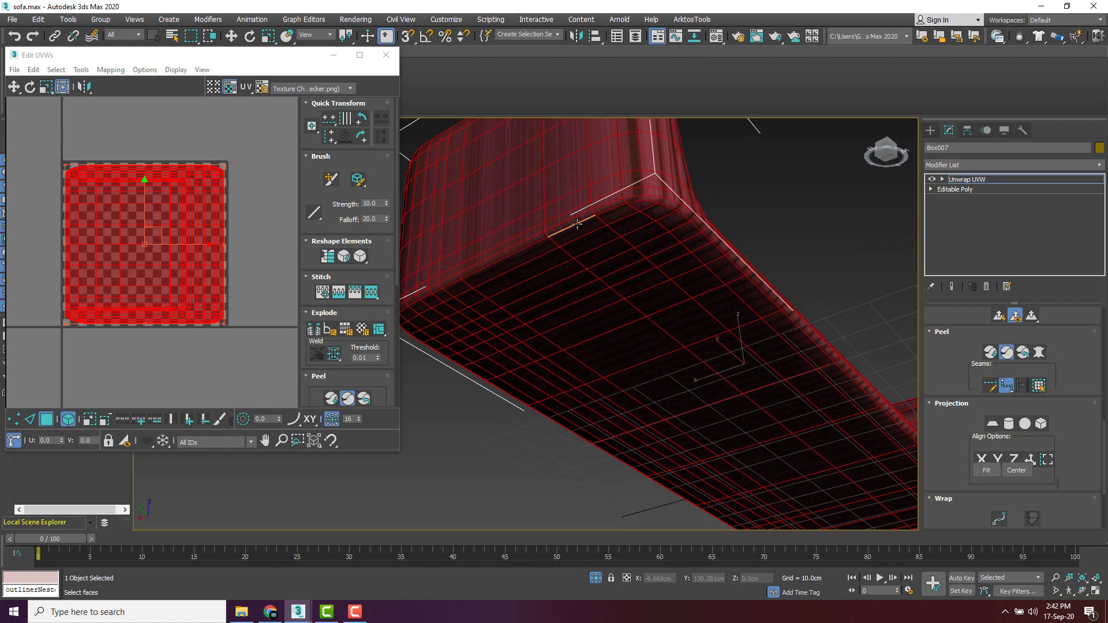
{"action": "left_click", "coordinate": [699, 241]}
{"action": "middle_click_drag", "start_coordinate": [698, 240], "coordinate": [670, 285], "text": "alt"}
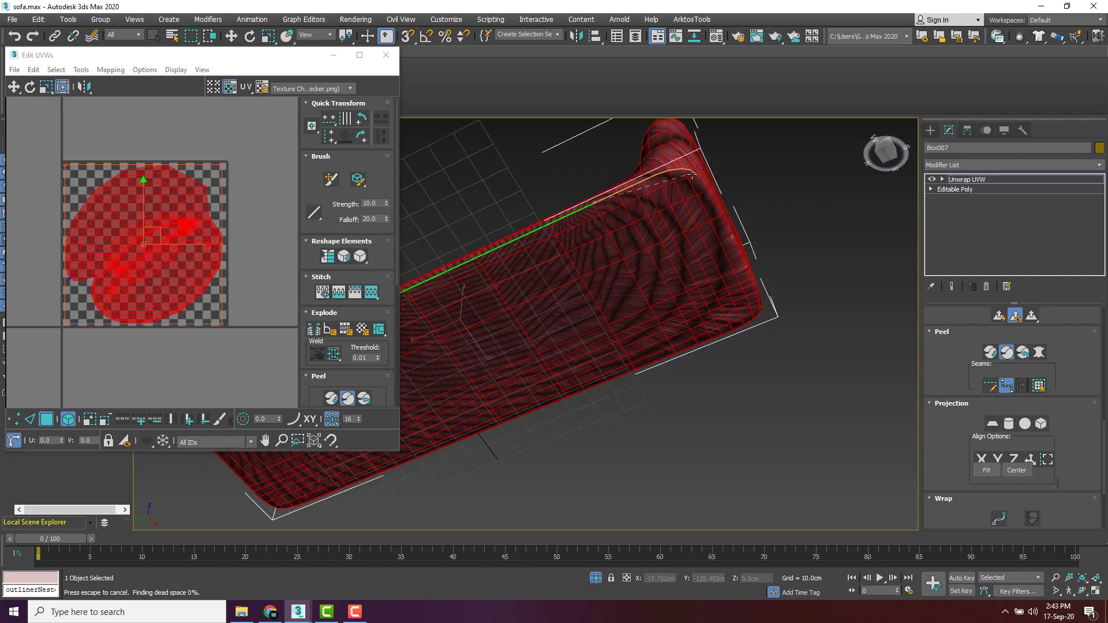
{"action": "left_click", "coordinate": [692, 172]}
{"action": "left_click", "coordinate": [758, 300]}
Continue the point-to-point seam around the remaining bottom edges until the underside's outline is closed as a separate shell.
{"action": "middle_click_drag", "start_coordinate": [758, 300], "coordinate": [577, 272], "text": "alt"}
{"action": "scroll", "coordinate": [547, 261], "scroll_direction": "up", "scroll_amount": 5}
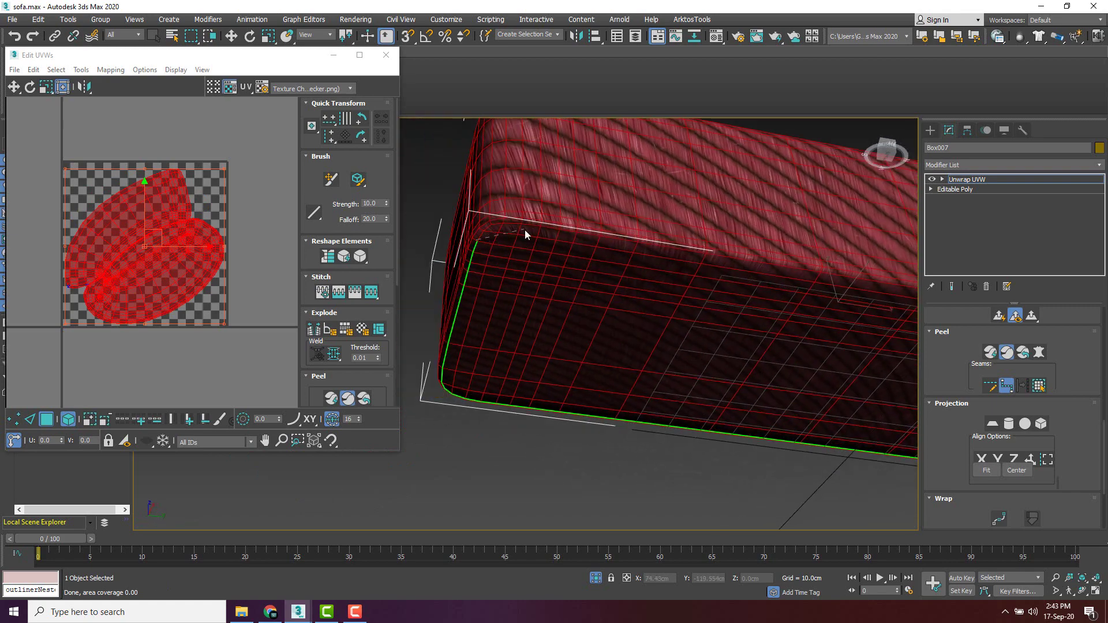
{"action": "scroll", "coordinate": [528, 224], "scroll_direction": "down", "scroll_amount": 5}
{"action": "middle_click_drag", "start_coordinate": [528, 224], "coordinate": [545, 240], "text": "alt"}
{"action": "scroll", "coordinate": [663, 208], "scroll_direction": "up", "scroll_amount": 5}
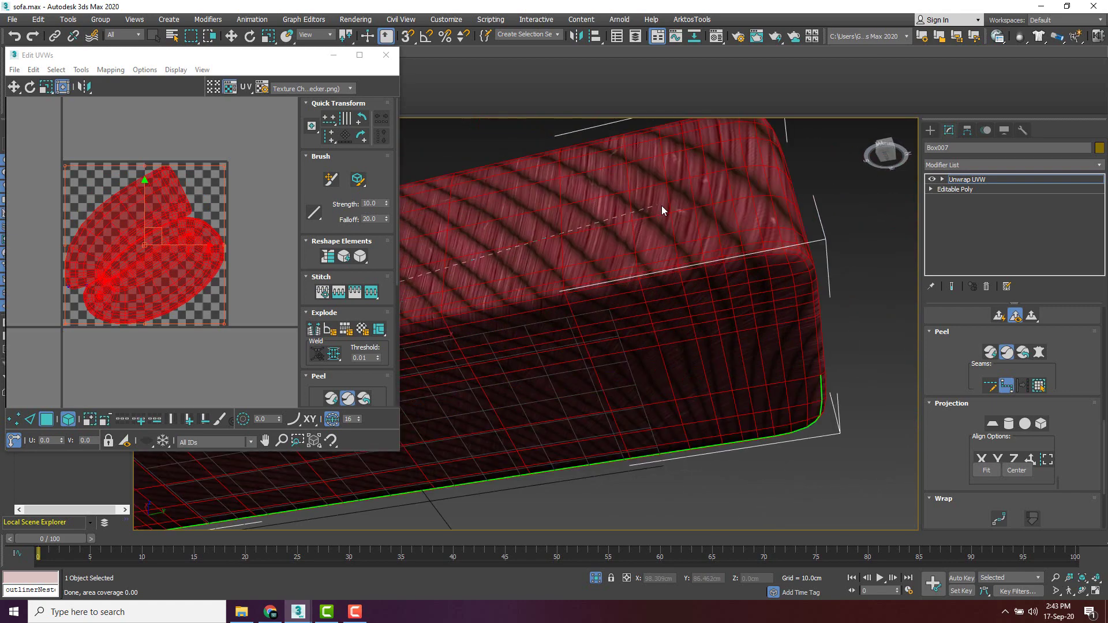
{"action": "left_click", "coordinate": [771, 254]}
{"action": "middle_click_drag", "start_coordinate": [772, 255], "coordinate": [727, 260], "text": "alt"}
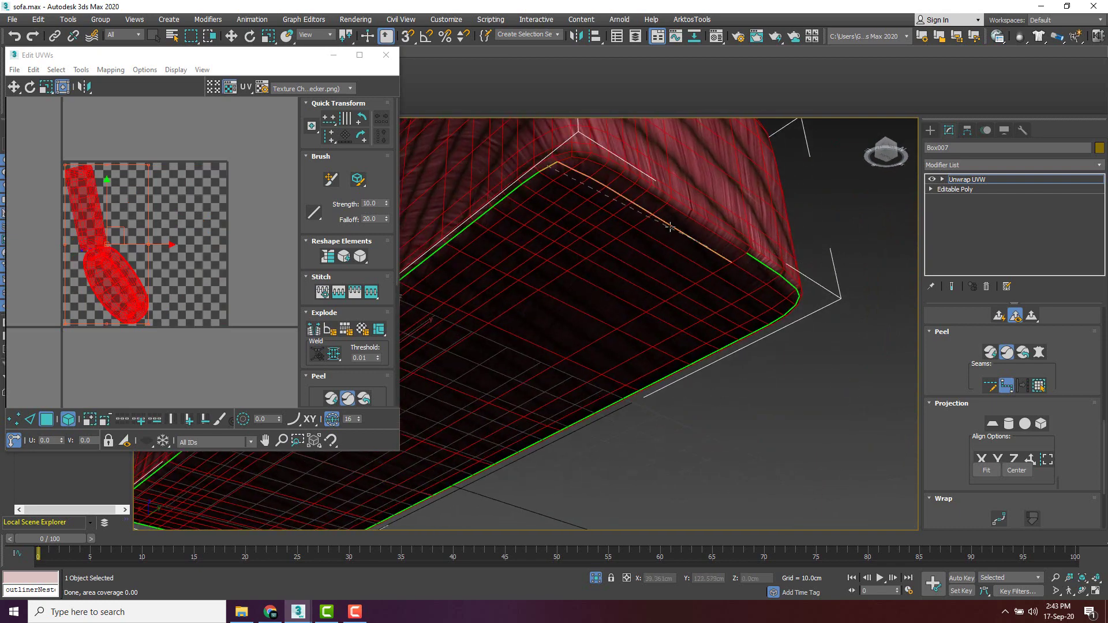
{"action": "left_click", "coordinate": [594, 164]}
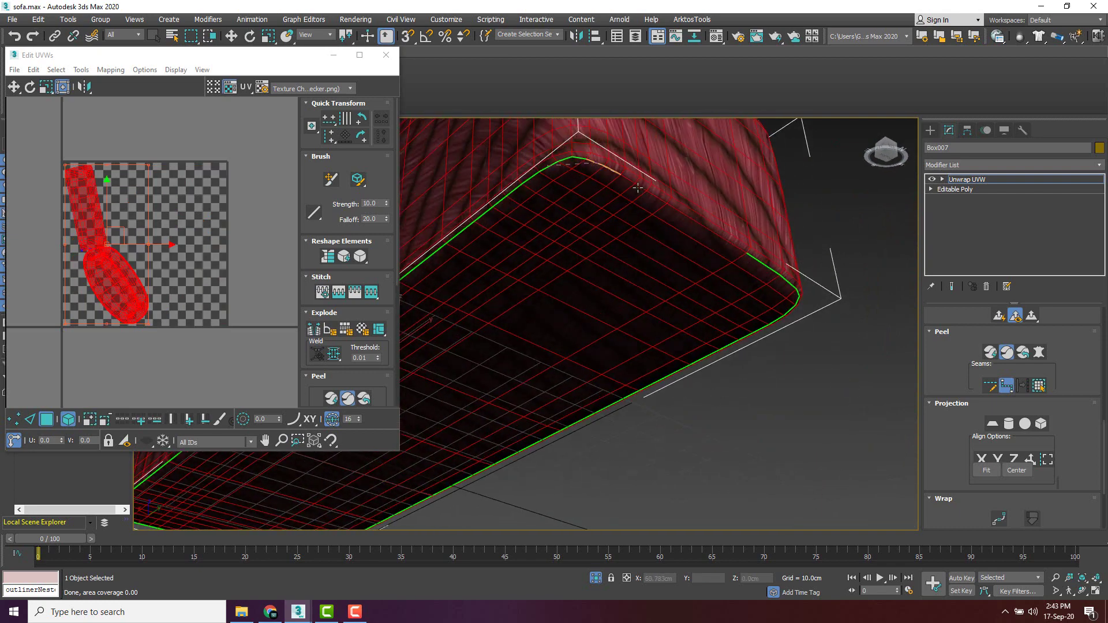
{"action": "left_click", "coordinate": [730, 244]}
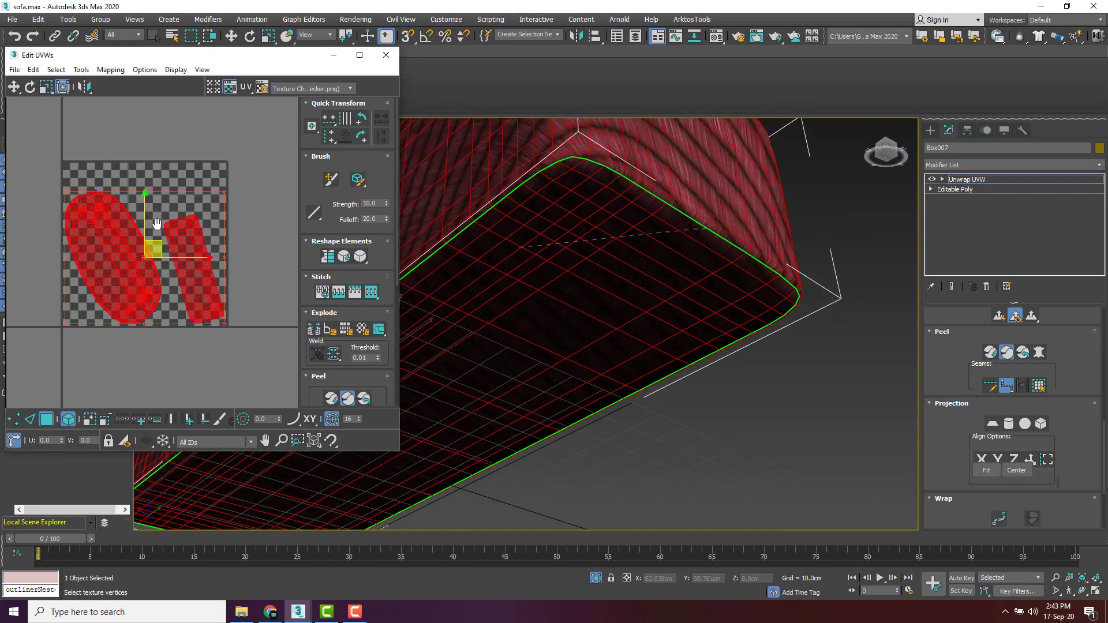
Examine the two peeled UV shells and how the fabric lies on the frame's underside, back and arms.
{"action": "scroll", "coordinate": [160, 224], "scroll_direction": "up", "scroll_amount": 3}
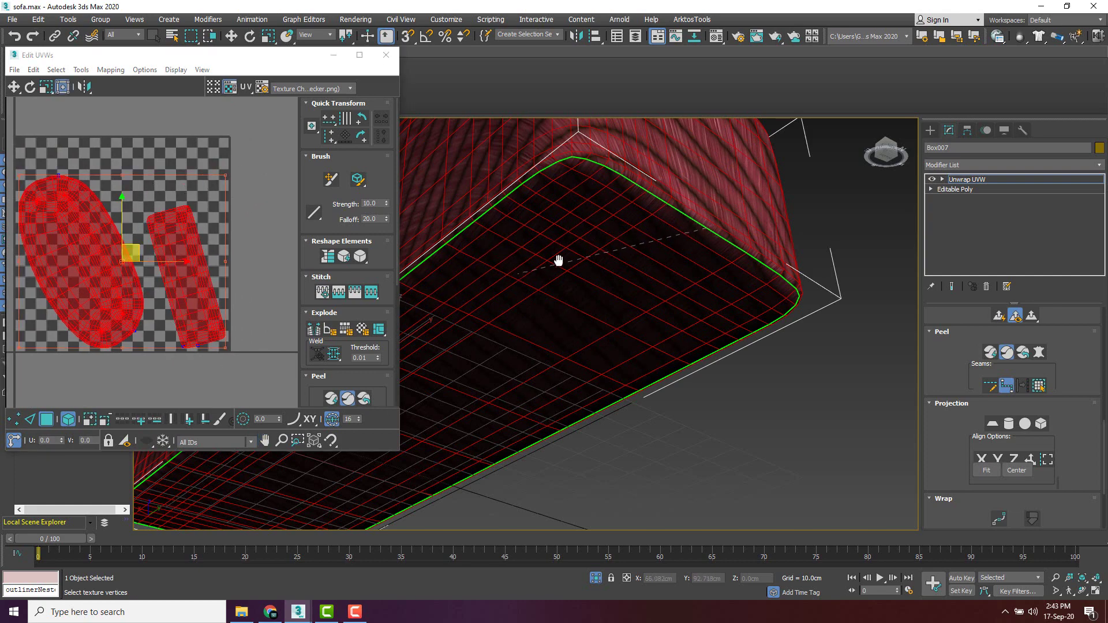
{"action": "middle_click_drag", "start_coordinate": [556, 257], "coordinate": [582, 276], "text": "alt"}
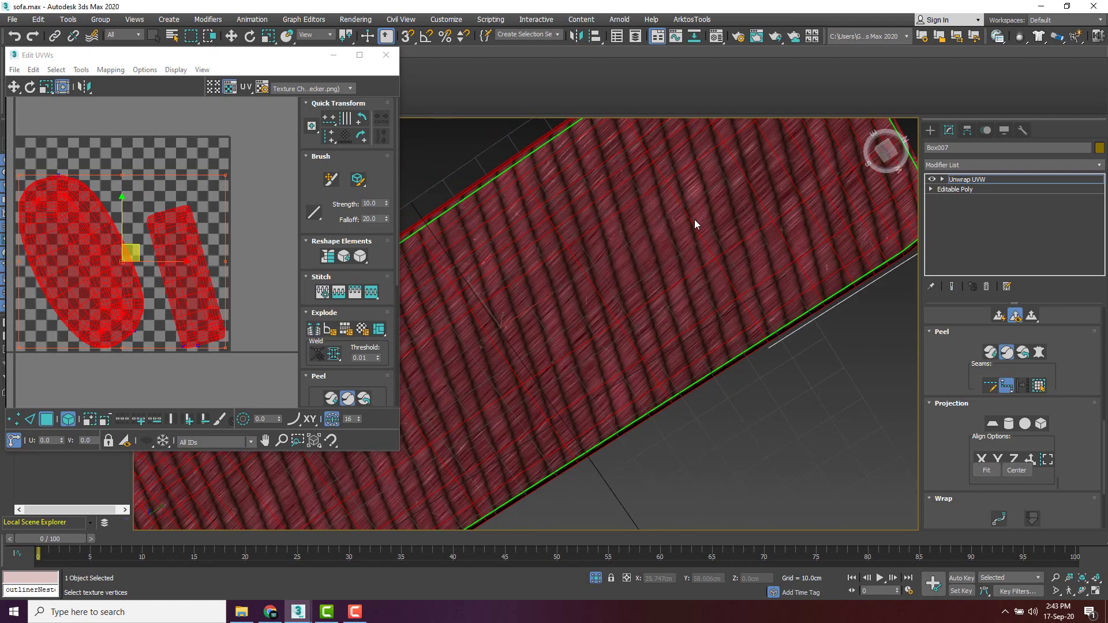
{"action": "scroll", "coordinate": [695, 220], "scroll_direction": "down", "scroll_amount": 3}
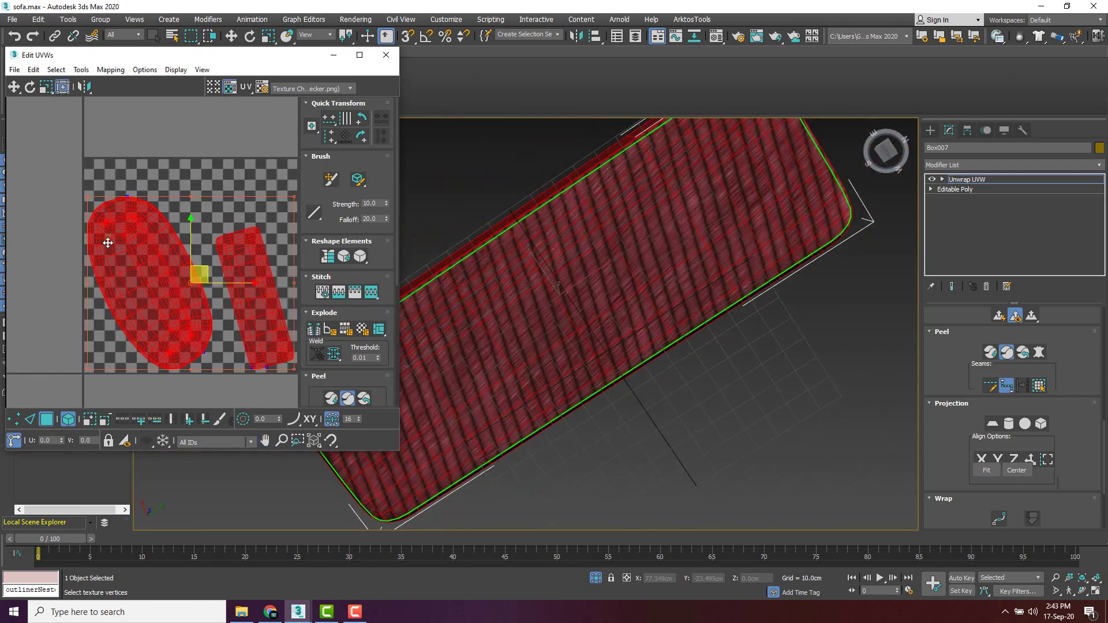
{"action": "middle_click_drag", "start_coordinate": [632, 248], "coordinate": [616, 346], "text": "alt"}
{"action": "middle_click_drag", "start_coordinate": [740, 296], "coordinate": [675, 283], "text": "alt"}
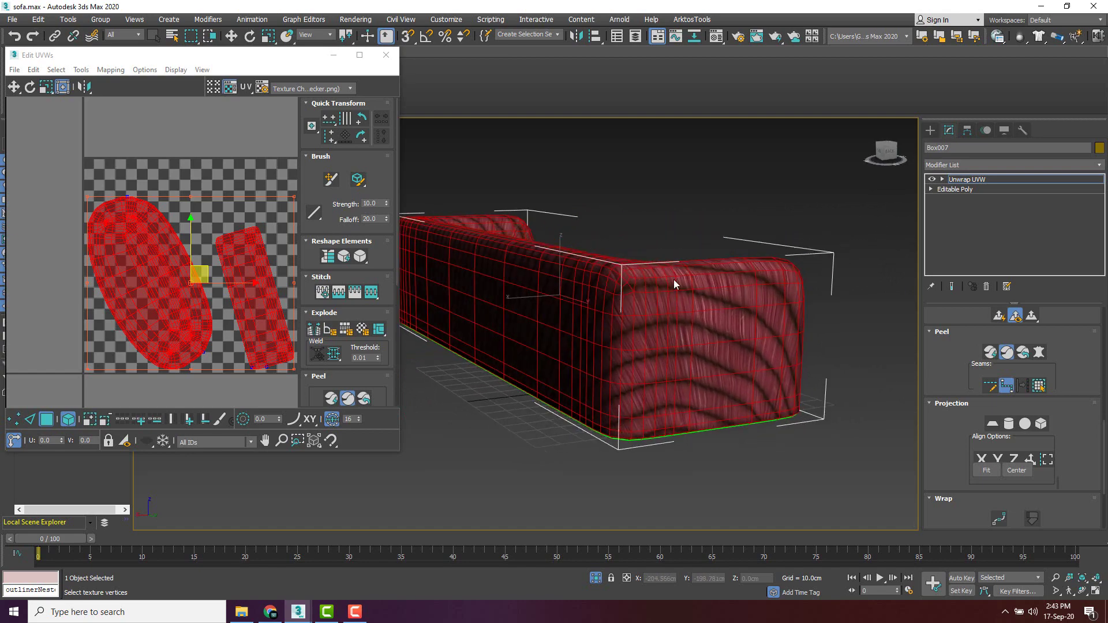
{"action": "middle_click_drag", "start_coordinate": [667, 220], "coordinate": [786, 344], "text": "alt"}
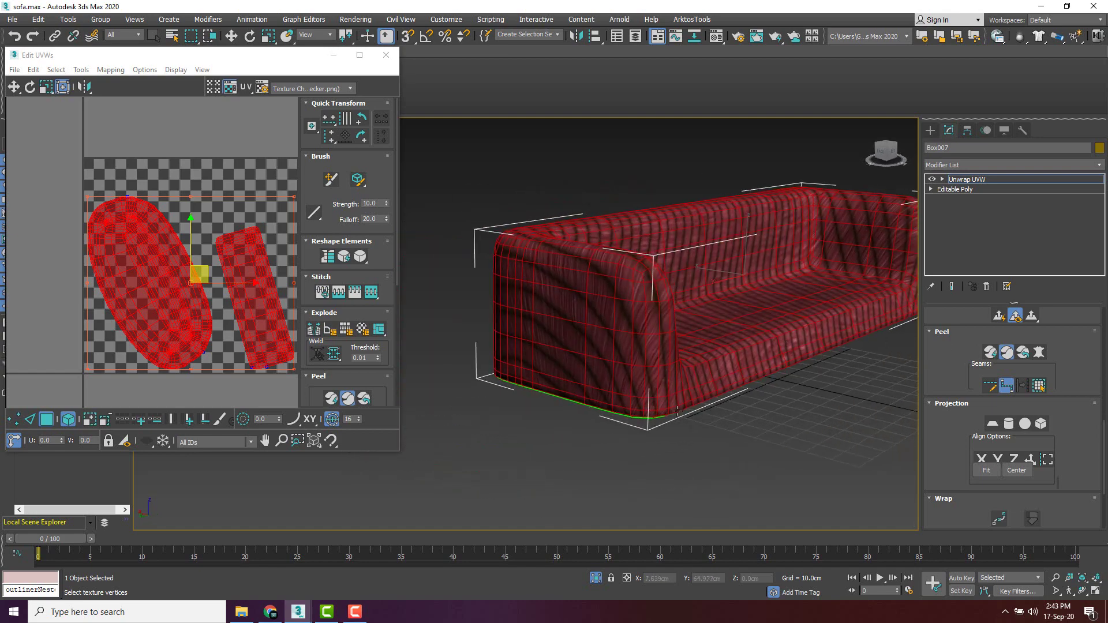
{"action": "scroll", "coordinate": [658, 417], "scroll_direction": "up", "scroll_amount": 4}
{"action": "scroll", "coordinate": [658, 417], "scroll_direction": "up", "scroll_amount": 2}
{"action": "scroll", "coordinate": [658, 417], "scroll_direction": "down", "scroll_amount": 8}
Cut a seam from the bottom front corner up the front outer edge of the armrest to its top.
{"action": "middle_click_drag", "start_coordinate": [658, 418], "coordinate": [613, 321], "text": "alt"}
{"action": "scroll", "coordinate": [545, 341], "scroll_direction": "up", "scroll_amount": 6}
{"action": "scroll", "coordinate": [572, 345], "scroll_direction": "down", "scroll_amount": 5}
{"action": "scroll", "coordinate": [569, 312], "scroll_direction": "up", "scroll_amount": 5}
{"action": "scroll", "coordinate": [584, 312], "scroll_direction": "down", "scroll_amount": 5}
{"action": "scroll", "coordinate": [575, 261], "scroll_direction": "up", "scroll_amount": 5}
{"action": "scroll", "coordinate": [575, 279], "scroll_direction": "up", "scroll_amount": 2}
{"action": "left_click", "coordinate": [609, 284]}
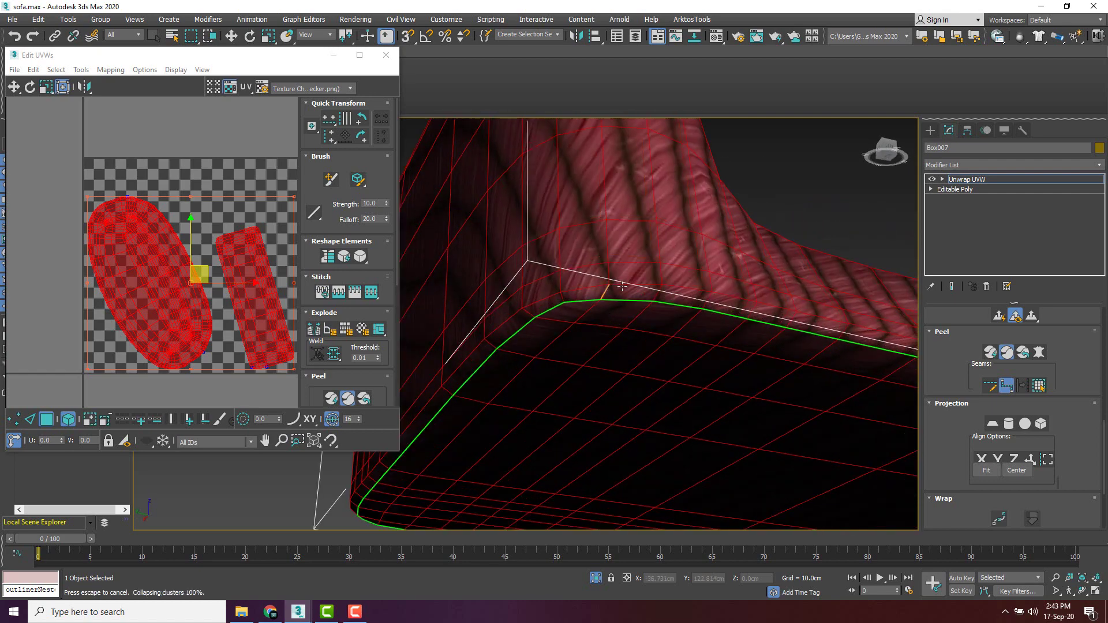
{"action": "middle_click_drag", "start_coordinate": [609, 250], "coordinate": [626, 274], "text": "alt"}
{"action": "scroll", "coordinate": [718, 383], "scroll_direction": "up", "scroll_amount": 3}
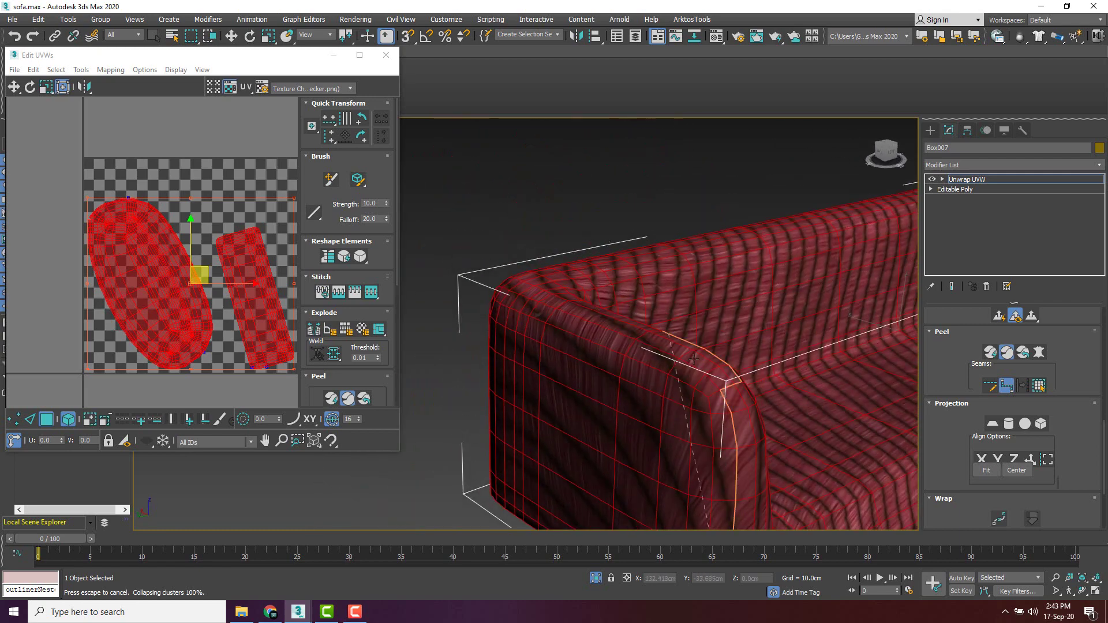
{"action": "left_click", "coordinate": [715, 382]}
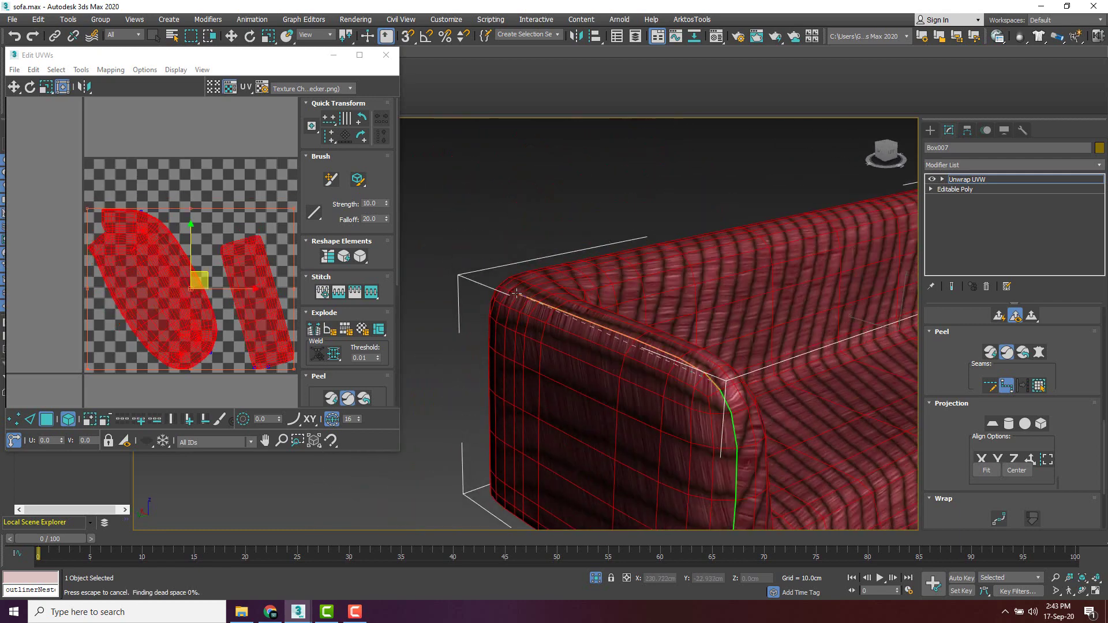
Extend the seam along the armrest's top outer edge to the back corner of the frame.
{"action": "scroll", "coordinate": [556, 316], "scroll_direction": "down", "scroll_amount": 3}
{"action": "middle_click_drag", "start_coordinate": [557, 315], "coordinate": [585, 318], "text": "alt"}
{"action": "scroll", "coordinate": [586, 318], "scroll_direction": "up", "scroll_amount": 5}
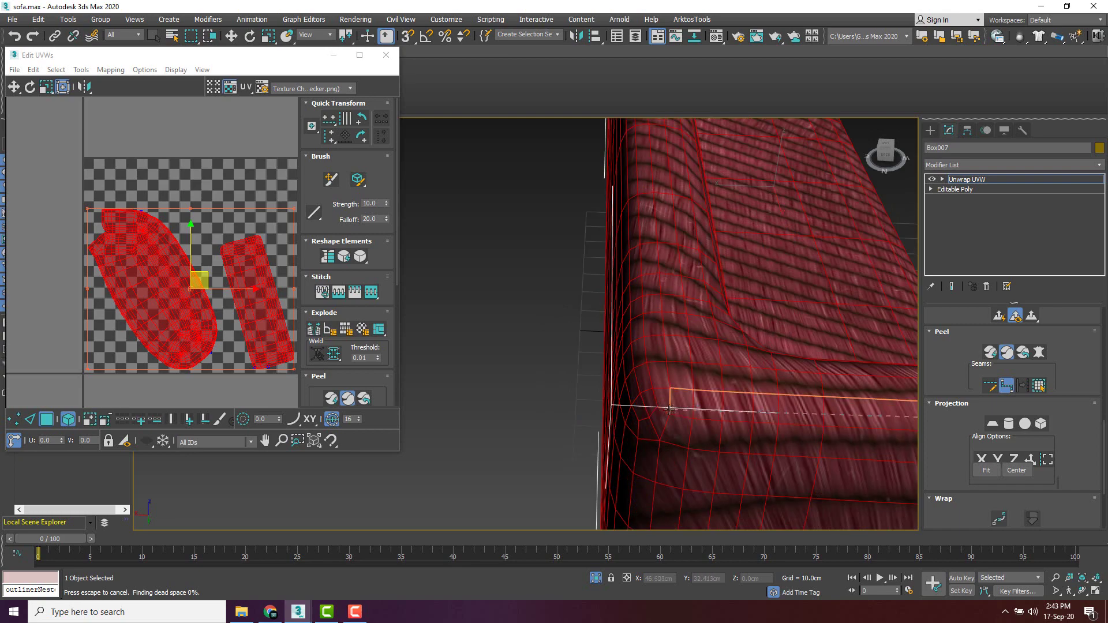
{"action": "middle_click_drag", "start_coordinate": [658, 407], "coordinate": [625, 393]}
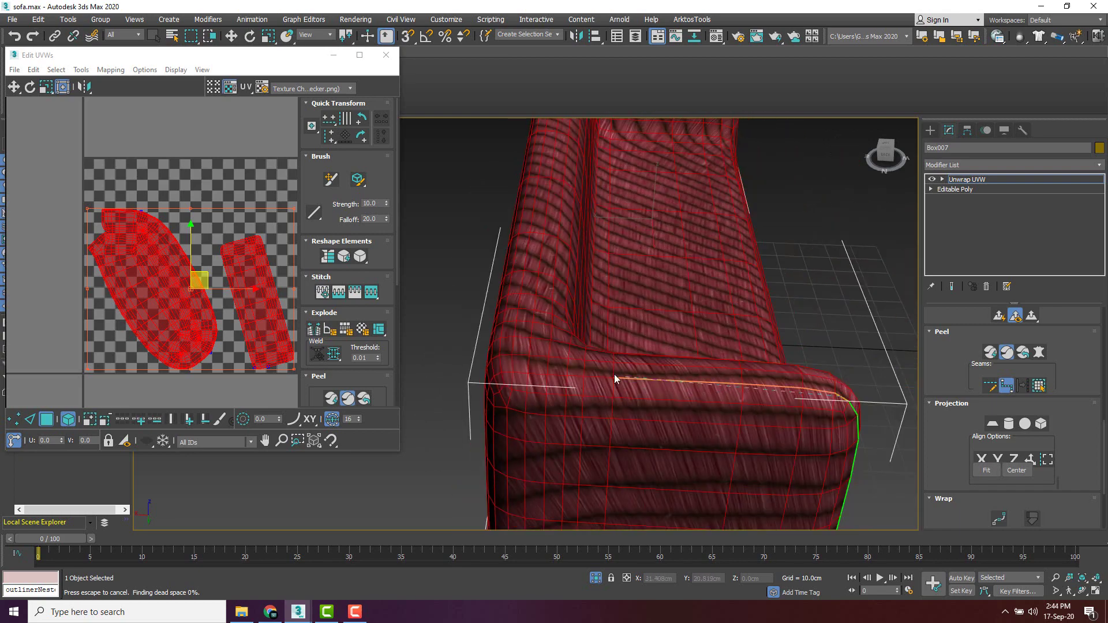
{"action": "middle_click_drag", "start_coordinate": [496, 372], "coordinate": [782, 338], "text": "alt"}
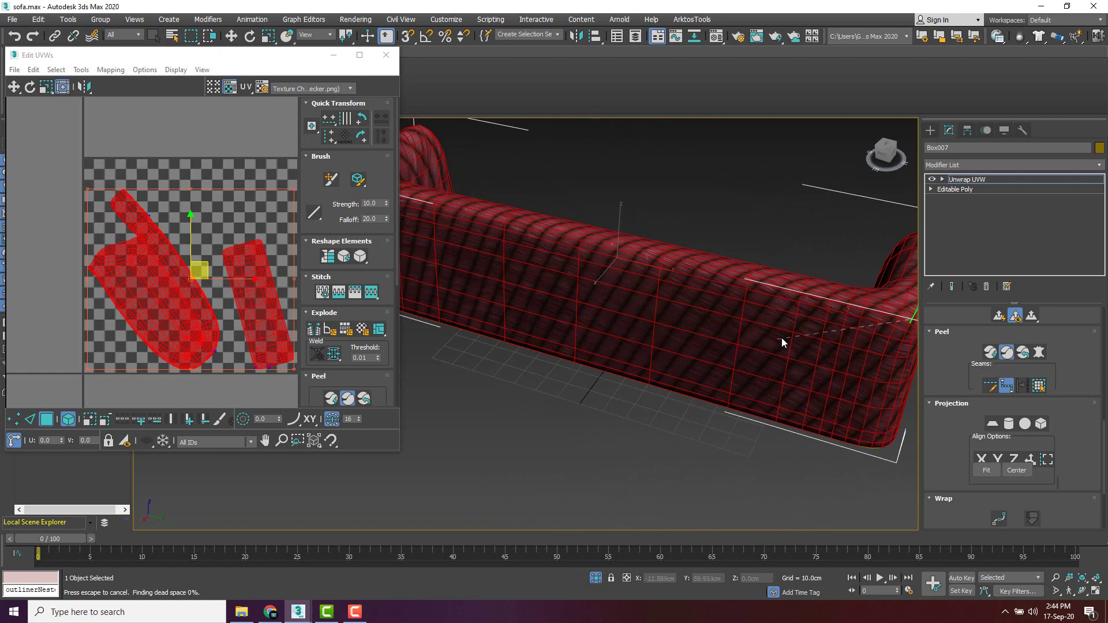
Extend the seam along the backrest's top outer edge to the frame's opposite back corner.
{"action": "left_click", "coordinate": [645, 256]}
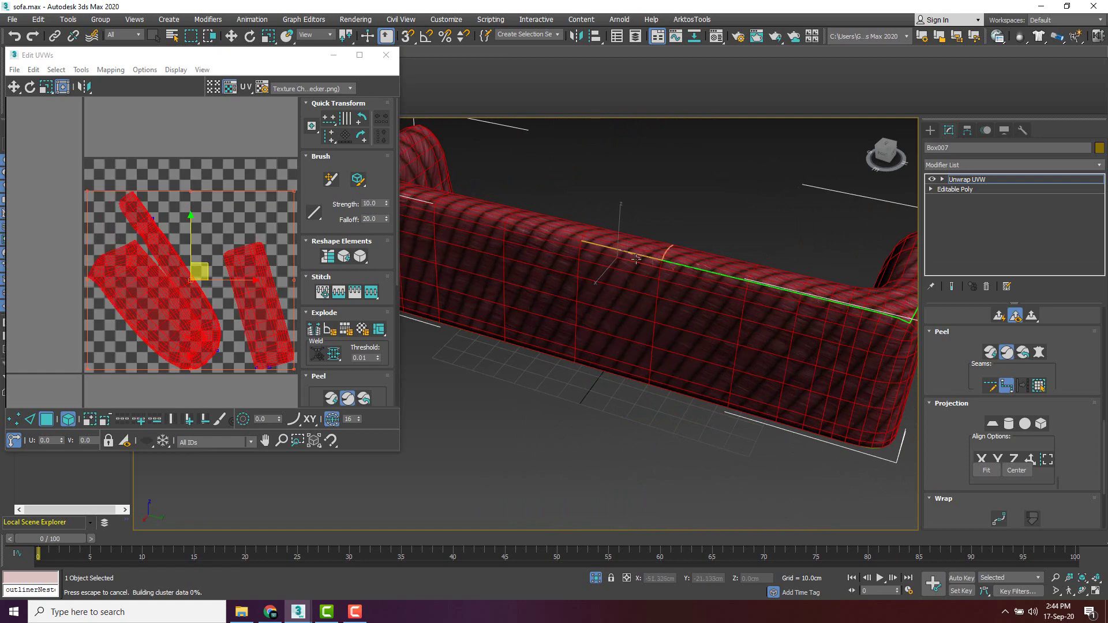
{"action": "middle_click_drag", "start_coordinate": [645, 257], "coordinate": [572, 306], "text": "alt"}
{"action": "middle_click_drag", "start_coordinate": [485, 349], "coordinate": [594, 314]}
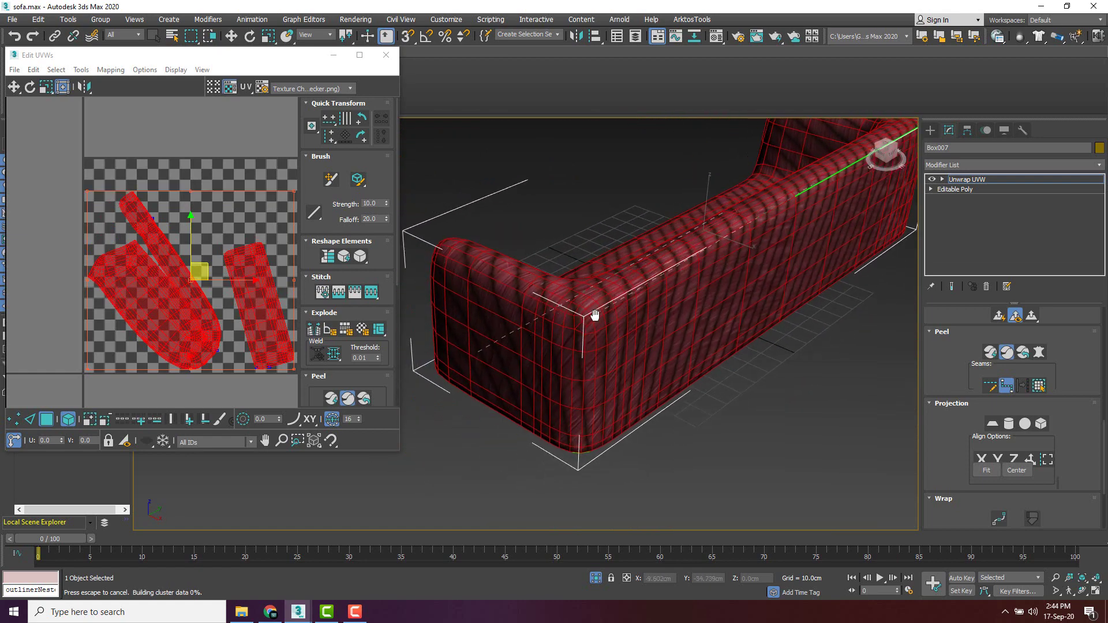
{"action": "scroll", "coordinate": [585, 315], "scroll_direction": "up", "scroll_amount": 2}
{"action": "scroll", "coordinate": [608, 320], "scroll_direction": "down", "scroll_amount": 3}
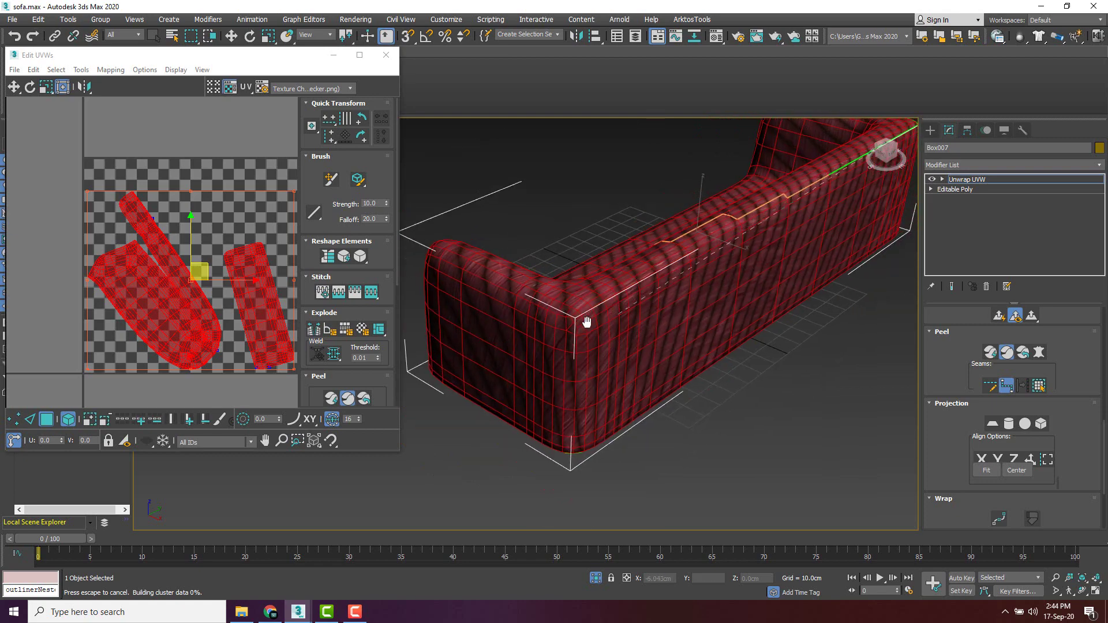
{"action": "left_click", "coordinate": [574, 328]}
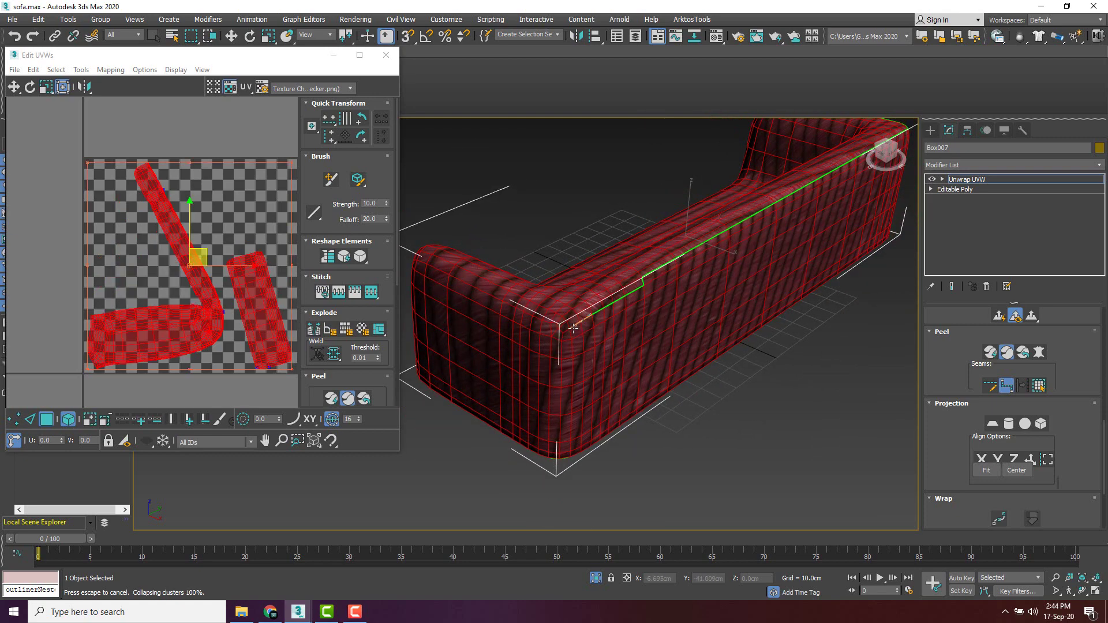
{"action": "middle_click_drag", "start_coordinate": [661, 272], "coordinate": [579, 352], "text": "alt"}
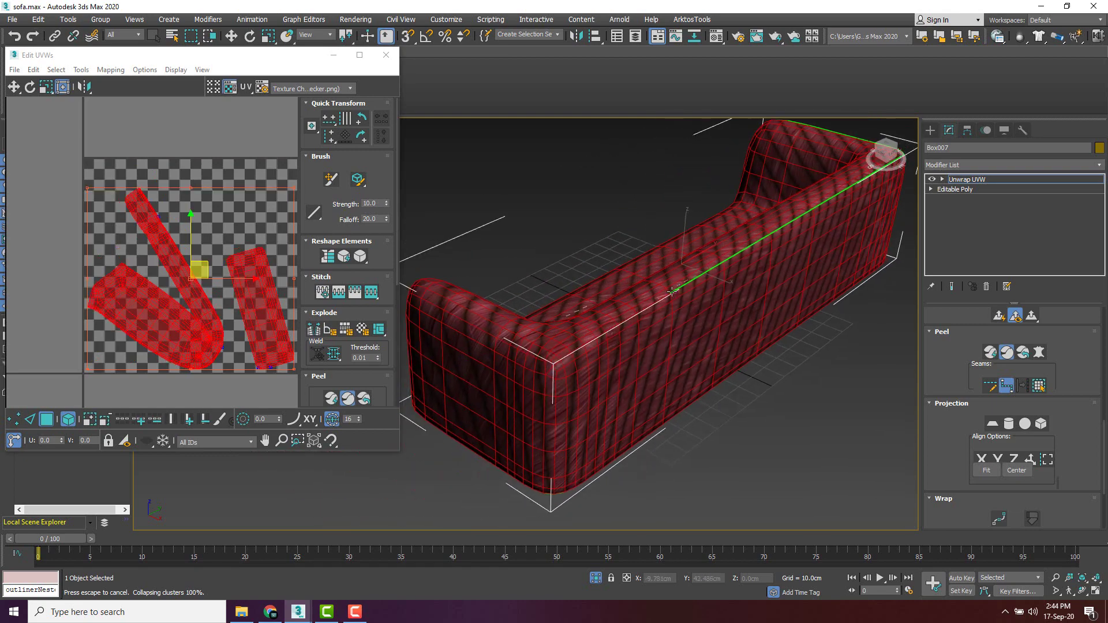
{"action": "left_click", "coordinate": [564, 357]}
{"action": "scroll", "coordinate": [566, 359], "scroll_direction": "up", "scroll_amount": 5}
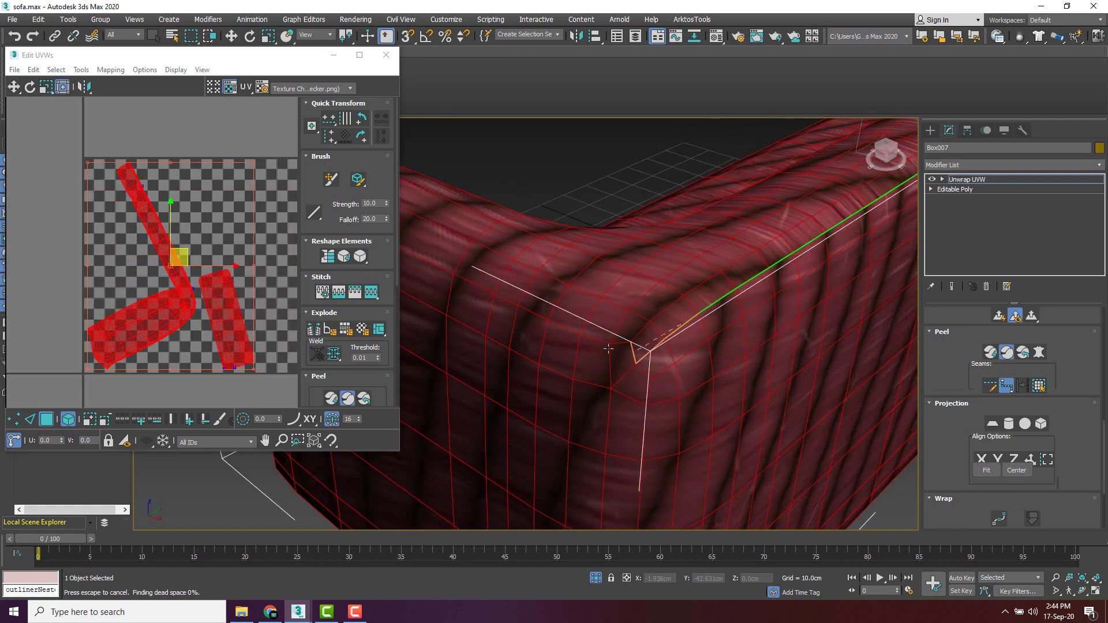
Continue the seam from the back corner along the second armrest's top outer edge to its front.
{"action": "scroll", "coordinate": [608, 349], "scroll_direction": "down", "scroll_amount": 8}
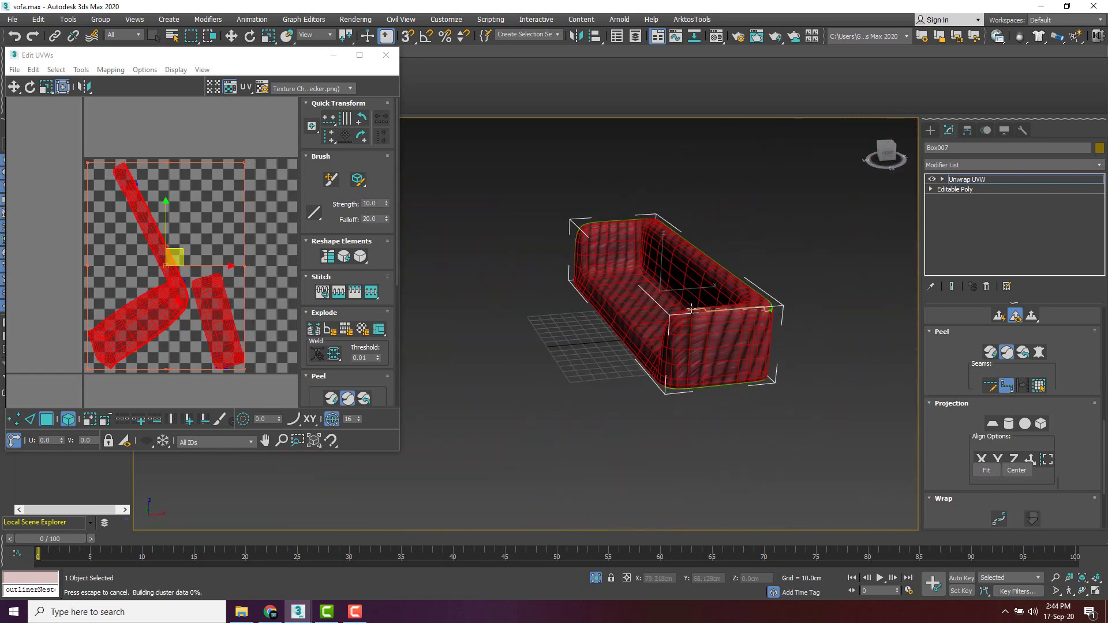
{"action": "scroll", "coordinate": [691, 309], "scroll_direction": "up", "scroll_amount": 5}
{"action": "scroll", "coordinate": [658, 337], "scroll_direction": "down", "scroll_amount": 4}
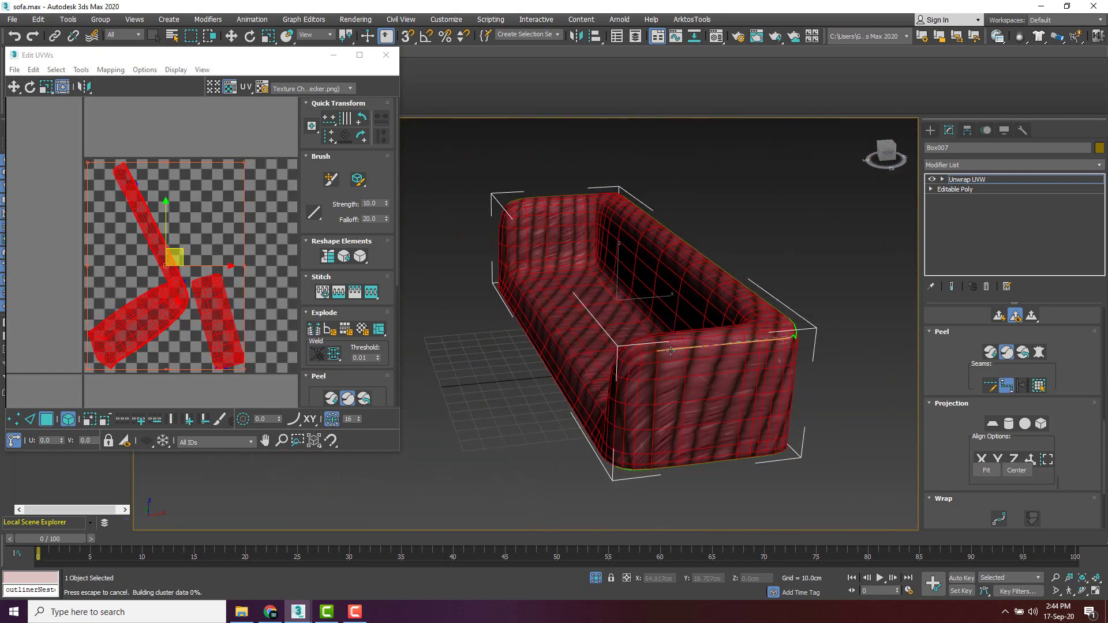
{"action": "left_click", "coordinate": [671, 352]}
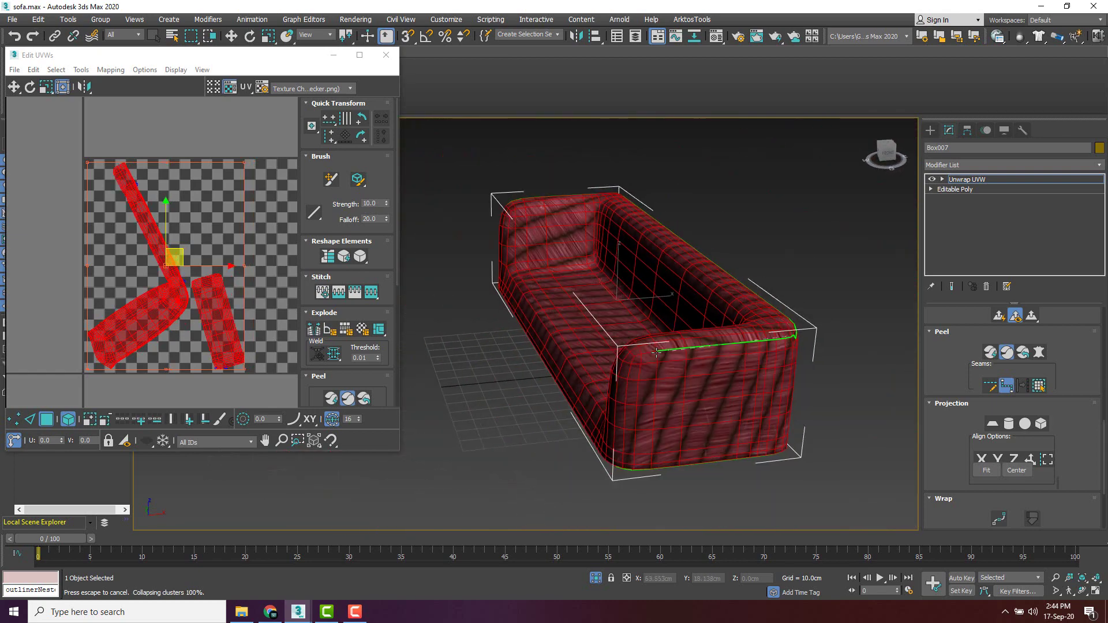
{"action": "left_click", "coordinate": [629, 374]}
Run the seam down the second armrest's front outer edge and join it to the underside seam at the bottom corner.
{"action": "scroll", "coordinate": [629, 374], "scroll_direction": "down", "scroll_amount": 4}
{"action": "scroll", "coordinate": [655, 393], "scroll_direction": "up", "scroll_amount": 10}
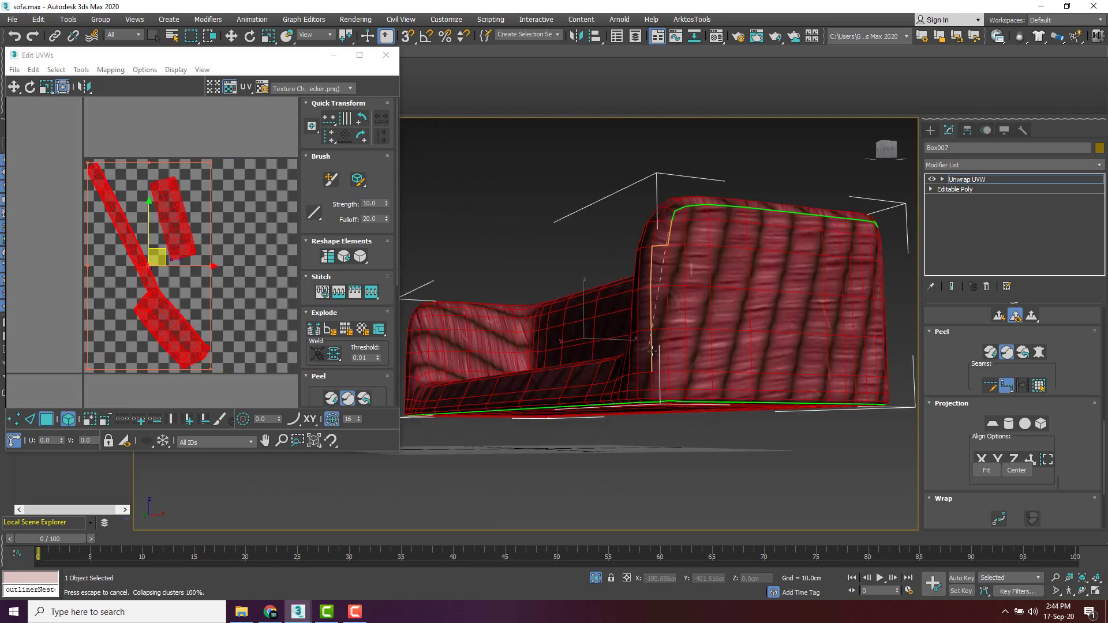
{"action": "scroll", "coordinate": [639, 404], "scroll_direction": "down", "scroll_amount": 4}
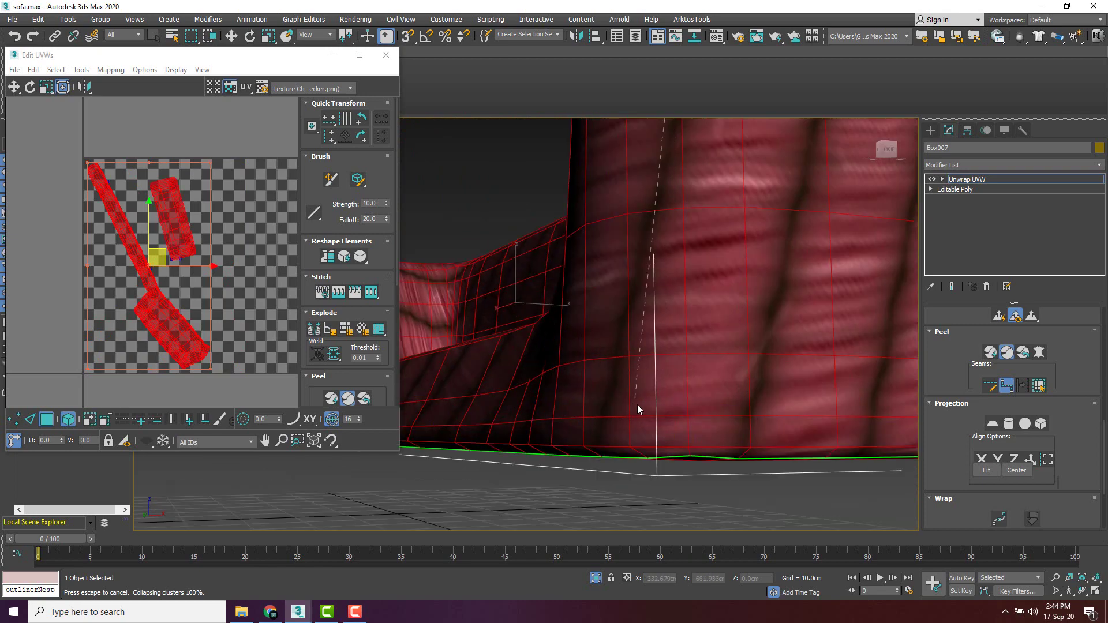
{"action": "left_click", "coordinate": [689, 390]}
{"action": "scroll", "coordinate": [689, 390], "scroll_direction": "down", "scroll_amount": 3}
{"action": "middle_click_drag", "start_coordinate": [689, 390], "coordinate": [694, 265], "text": "alt"}
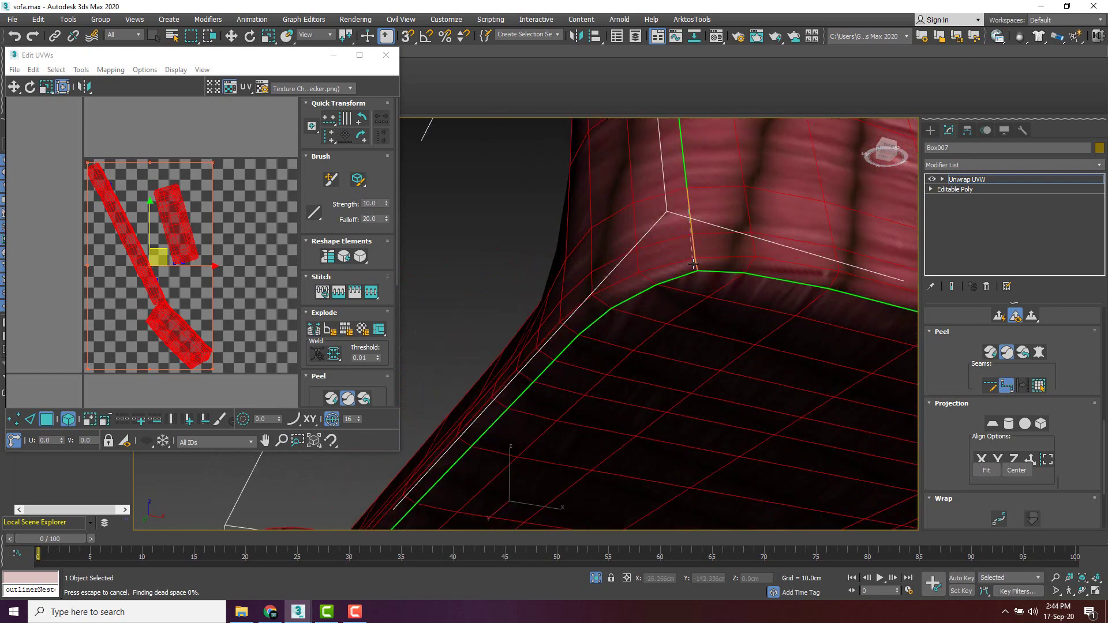
{"action": "scroll", "coordinate": [761, 304], "scroll_direction": "down", "scroll_amount": 6}
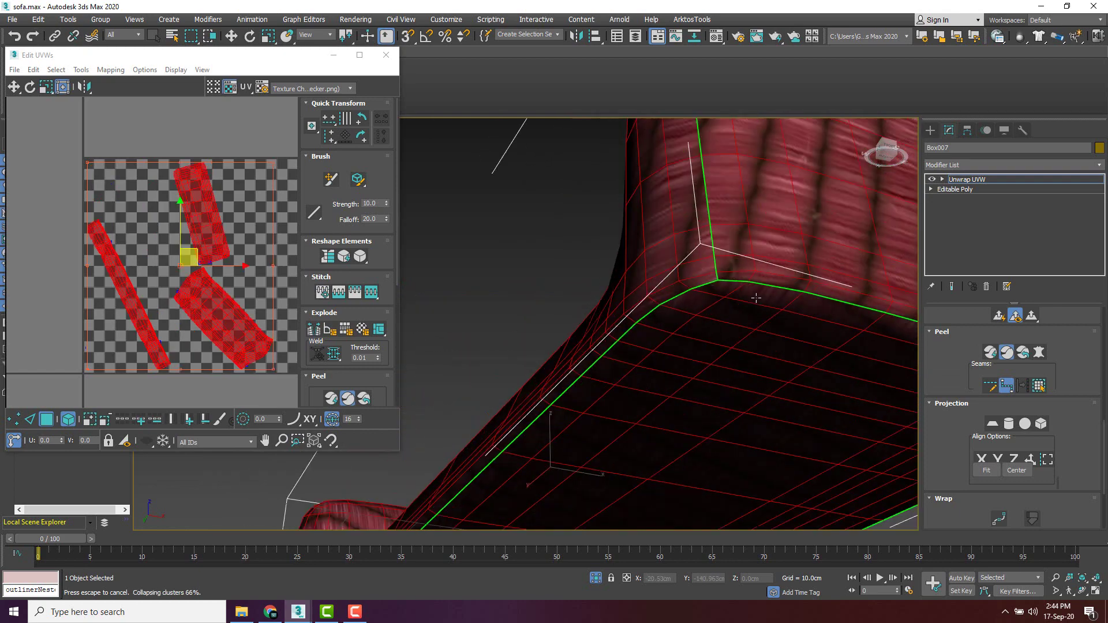
Leave Peel mode, rotate the long outer-wall UV shell to horizontal and place it at the lower edge of the checker area.
{"action": "middle_click_drag", "start_coordinate": [762, 303], "coordinate": [724, 323], "text": "alt"}
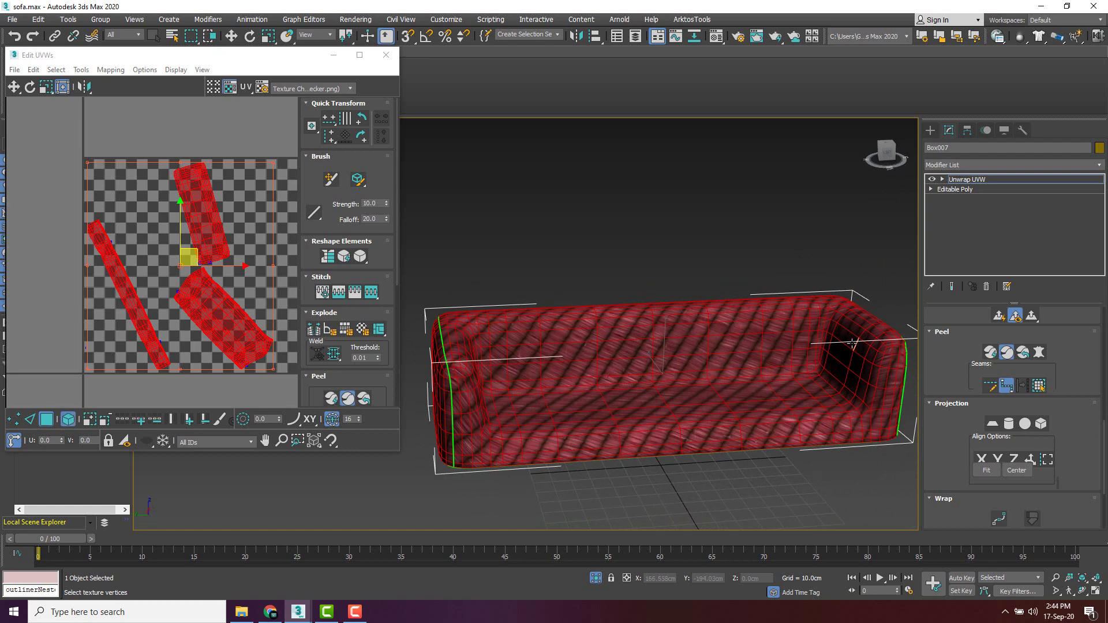
{"action": "left_click", "coordinate": [1007, 353]}
{"action": "left_click", "coordinate": [60, 343]}
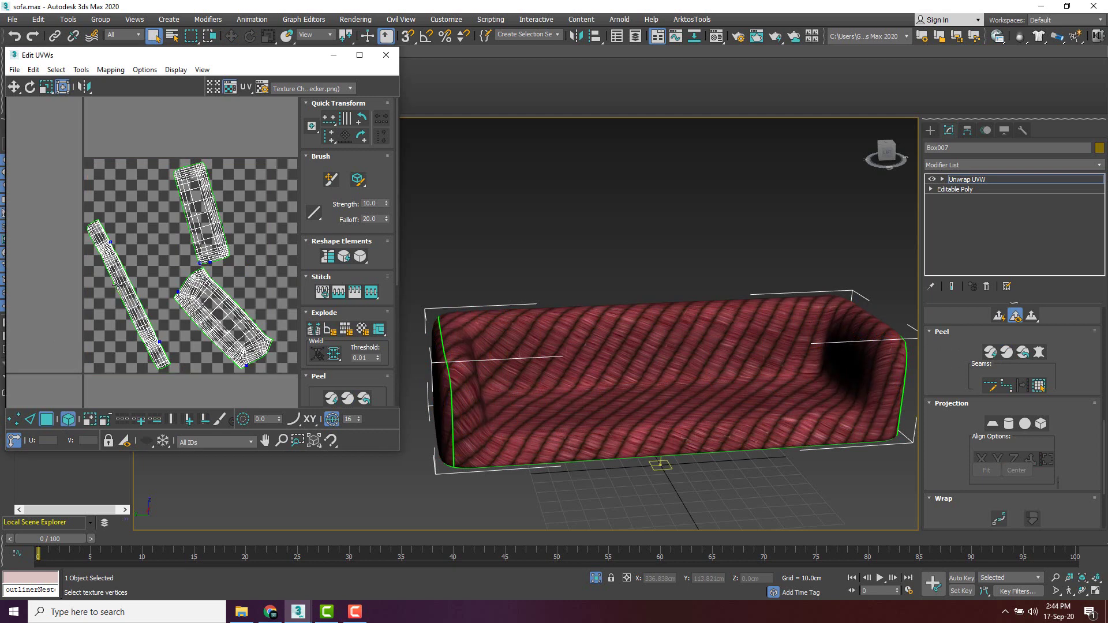
{"action": "left_click", "coordinate": [118, 280]}
{"action": "middle_click_drag", "start_coordinate": [542, 290], "coordinate": [698, 264], "text": "alt"}
{"action": "left_click_drag", "start_coordinate": [126, 219], "coordinate": [137, 371]}
Rotate the underside's UV shell to horizontal and move it outside the checker area, below the outer-wall shell.
{"action": "left_click", "coordinate": [203, 214]}
{"action": "middle_click_drag", "start_coordinate": [577, 324], "coordinate": [583, 341], "text": "alt"}
{"action": "left_click_drag", "start_coordinate": [230, 213], "coordinate": [231, 222]}
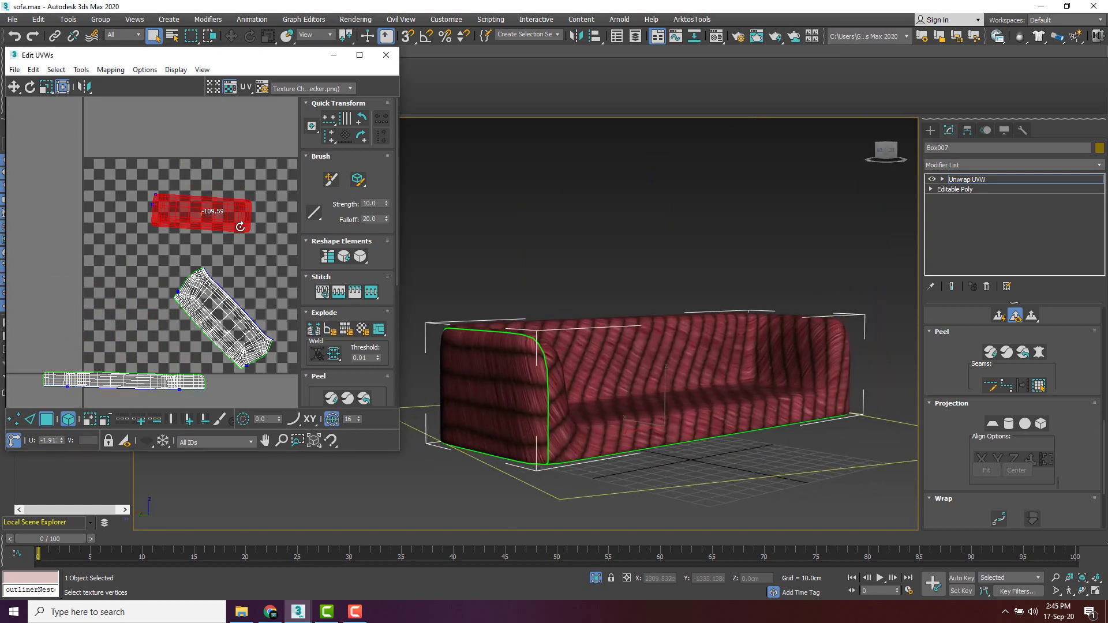
{"action": "scroll", "coordinate": [231, 222], "scroll_direction": "down", "scroll_amount": 2}
{"action": "left_click_drag", "start_coordinate": [241, 225], "coordinate": [83, 374]}
Rotate the UV shell of the seat, inner back and arms to horizontal so the fabric stripes run lengthwise.
{"action": "left_click", "coordinate": [227, 294]}
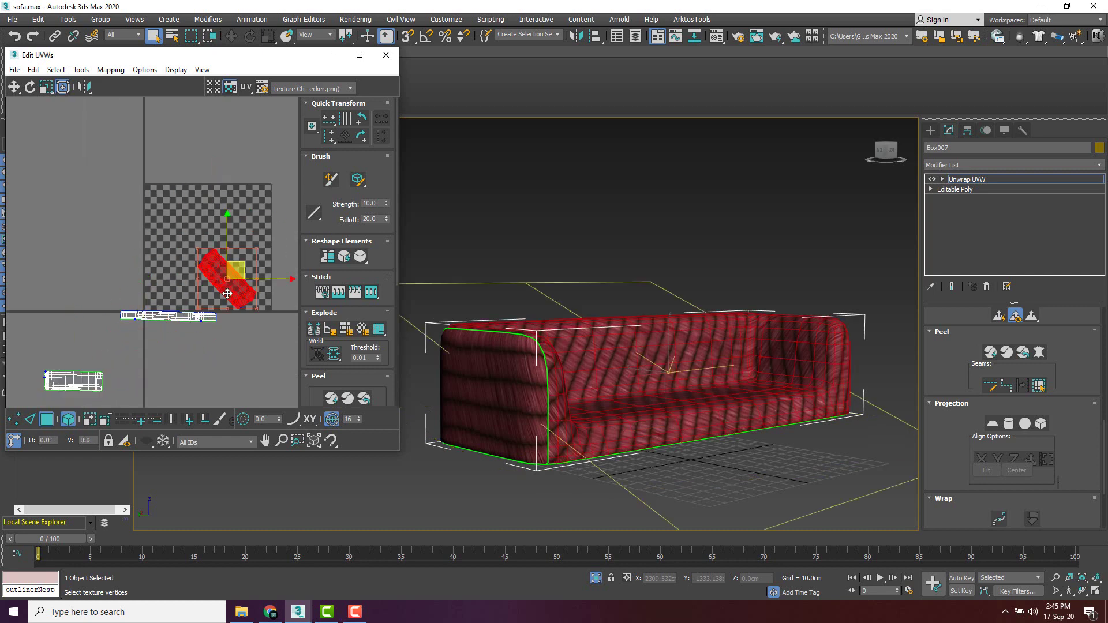
{"action": "left_click_drag", "start_coordinate": [224, 252], "coordinate": [241, 291]}
{"action": "middle_click_drag", "start_coordinate": [508, 369], "coordinate": [552, 364], "text": "alt"}
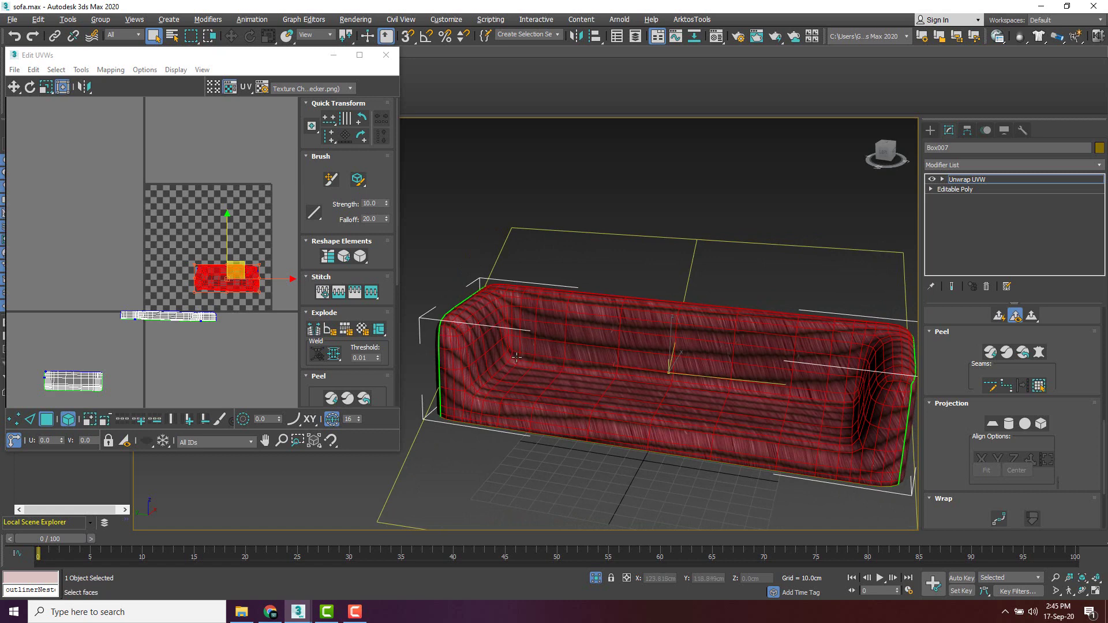
{"action": "middle_click_drag", "start_coordinate": [517, 357], "coordinate": [540, 347], "text": "alt"}
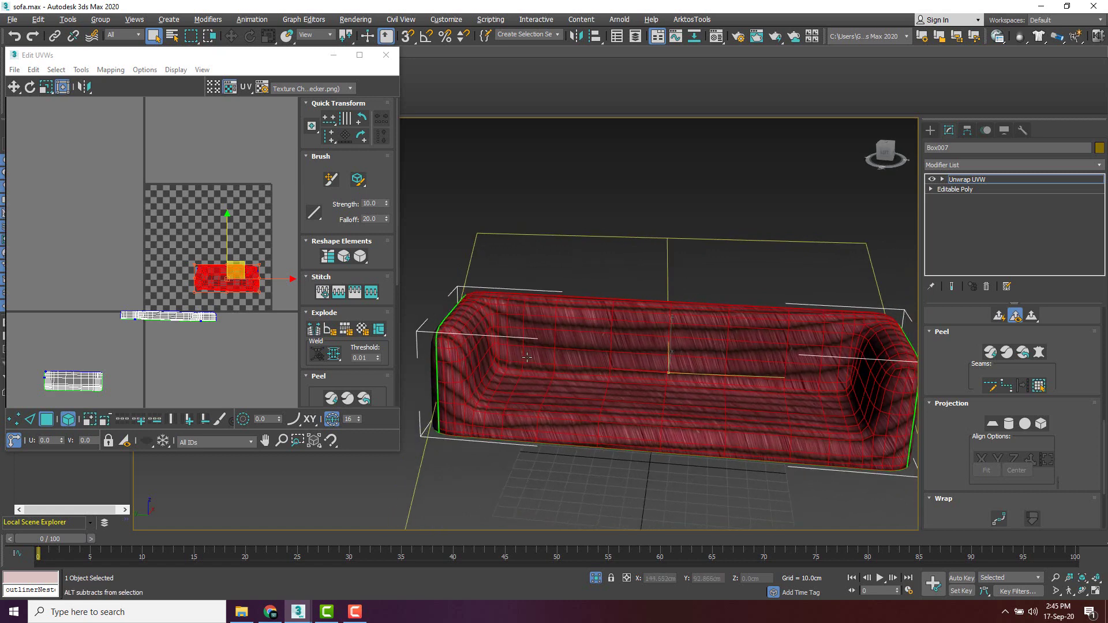
In Peel mode, cut a point-to-point seam from the front bottom edge up along the first armrest-seat joint to the inner back corner.
{"action": "left_click", "coordinate": [1006, 352]}
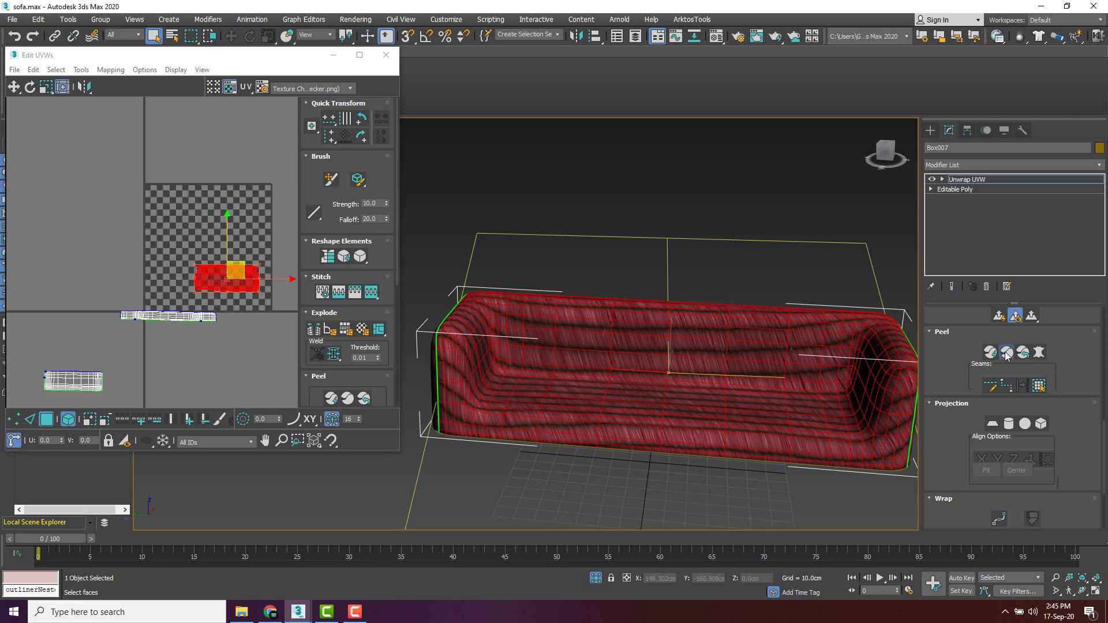
{"action": "left_click", "coordinate": [1008, 385]}
{"action": "scroll", "coordinate": [588, 384], "scroll_direction": "up", "scroll_amount": 3}
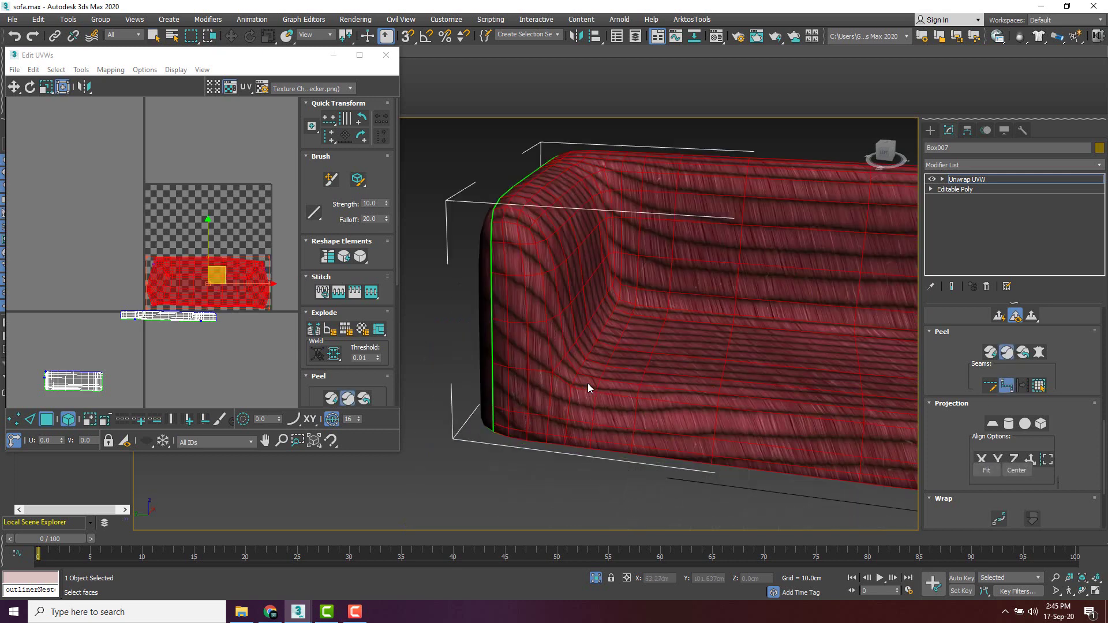
{"action": "scroll", "coordinate": [566, 433], "scroll_direction": "up", "scroll_amount": 5}
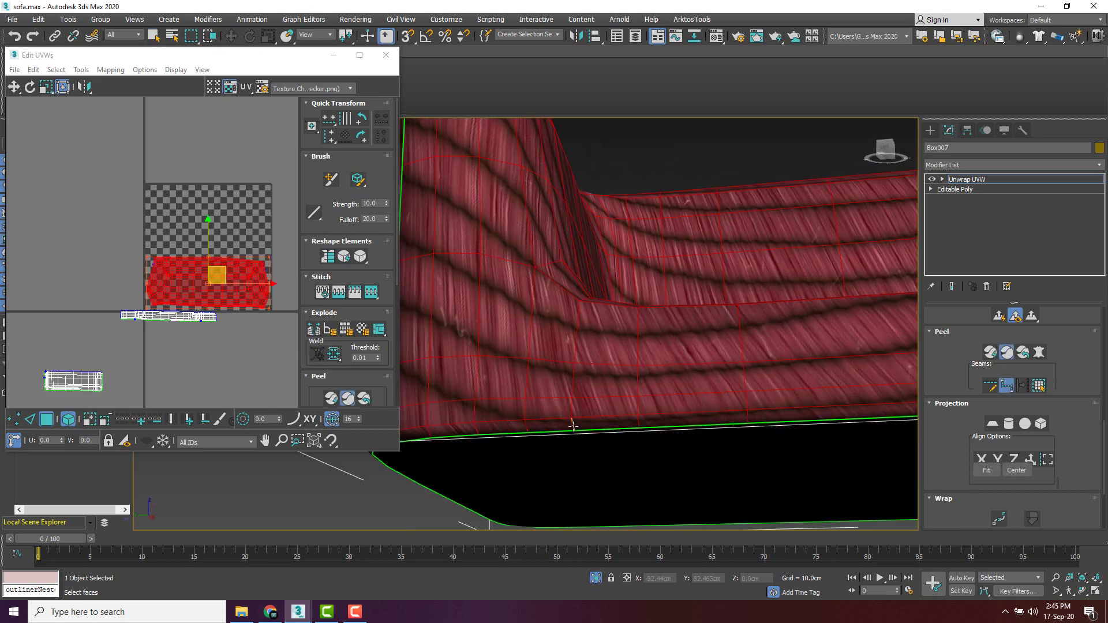
{"action": "scroll", "coordinate": [573, 400], "scroll_direction": "down", "scroll_amount": 5}
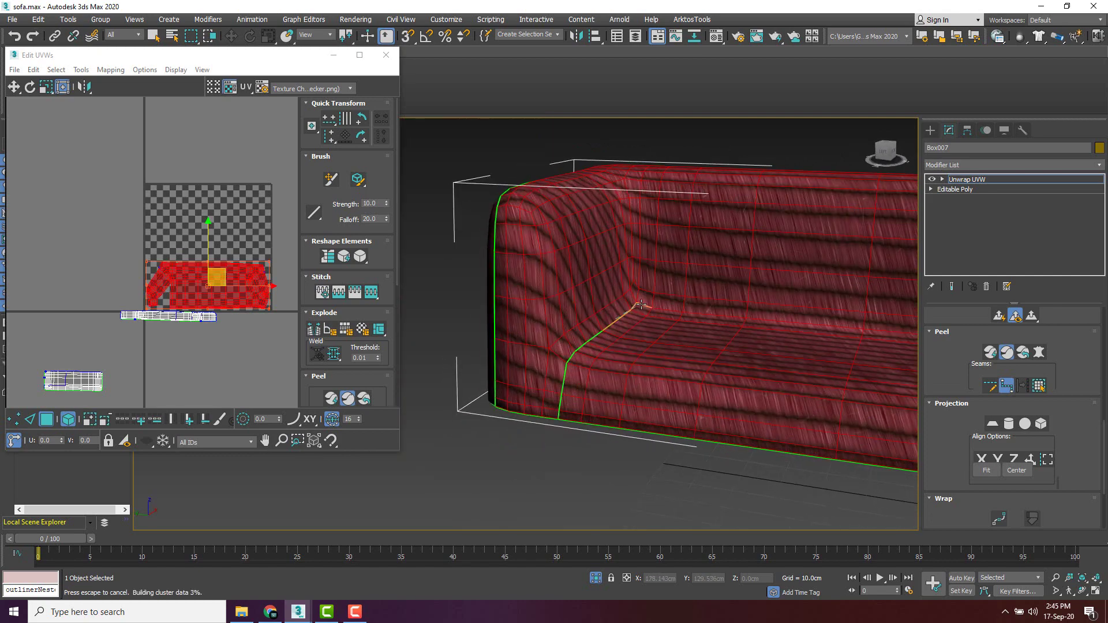
{"action": "scroll", "coordinate": [642, 304], "scroll_direction": "down", "scroll_amount": 8}
Extend the seam along the joint between seat and backrest to the opposite inner corner.
{"action": "middle_click_drag", "start_coordinate": [745, 319], "coordinate": [623, 348], "text": "alt"}
{"action": "scroll", "coordinate": [623, 349], "scroll_direction": "up", "scroll_amount": 8}
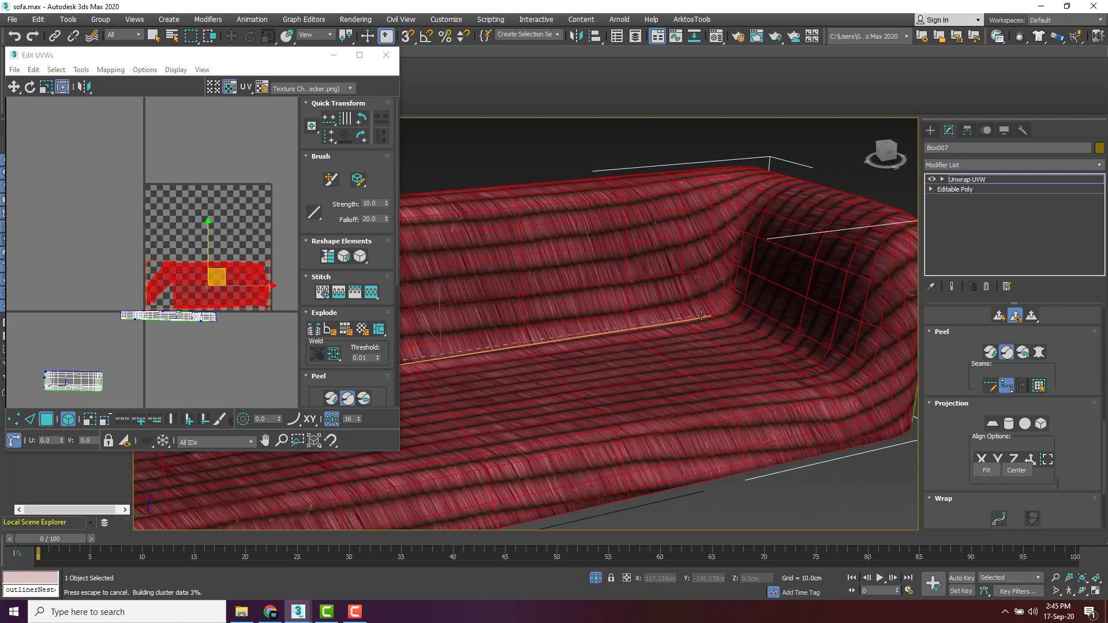
{"action": "scroll", "coordinate": [702, 315], "scroll_direction": "down", "scroll_amount": 6}
{"action": "scroll", "coordinate": [830, 316], "scroll_direction": "up", "scroll_amount": 4}
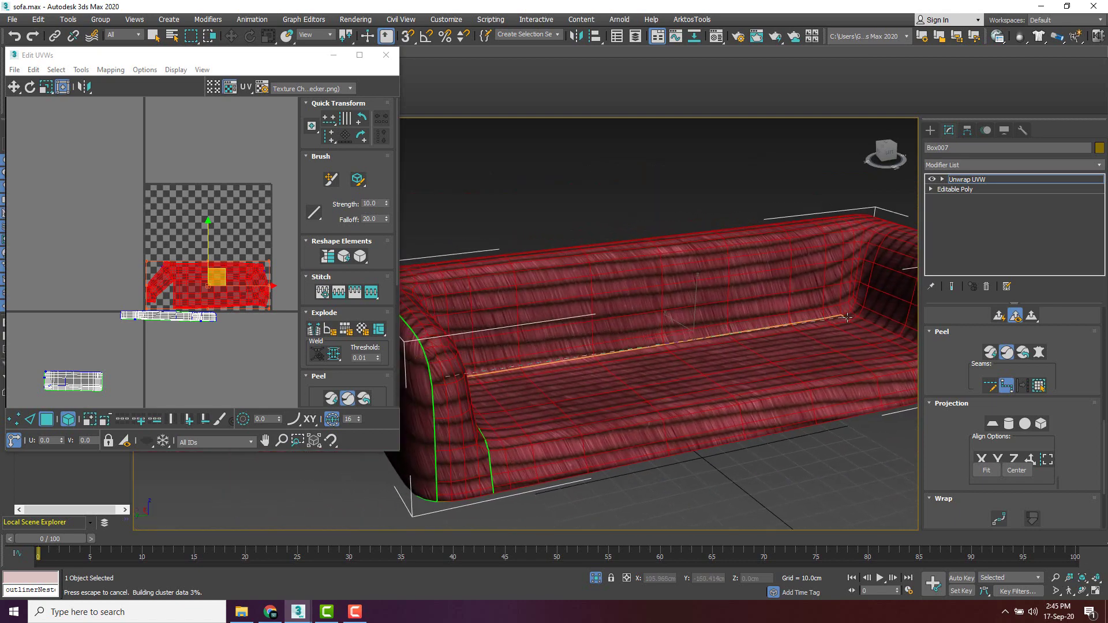
{"action": "left_click", "coordinate": [847, 317]}
{"action": "middle_click_drag", "start_coordinate": [847, 317], "coordinate": [688, 354]}
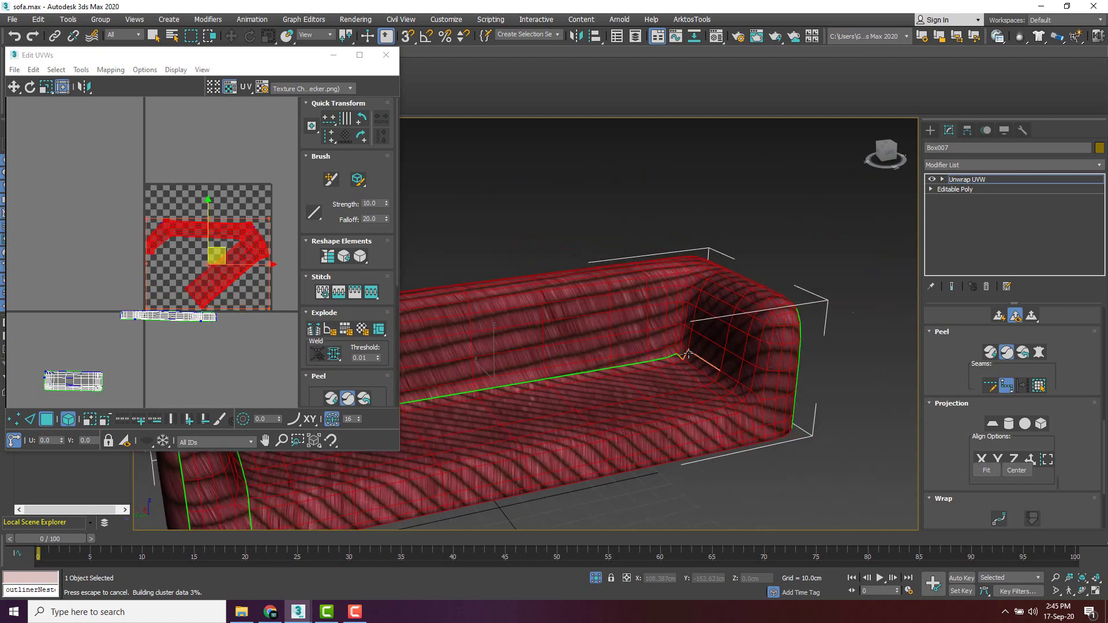
Continue the seam forward along the joint between the seat and second armrest, and down the seat's front face.
{"action": "scroll", "coordinate": [689, 353], "scroll_direction": "up", "scroll_amount": 4}
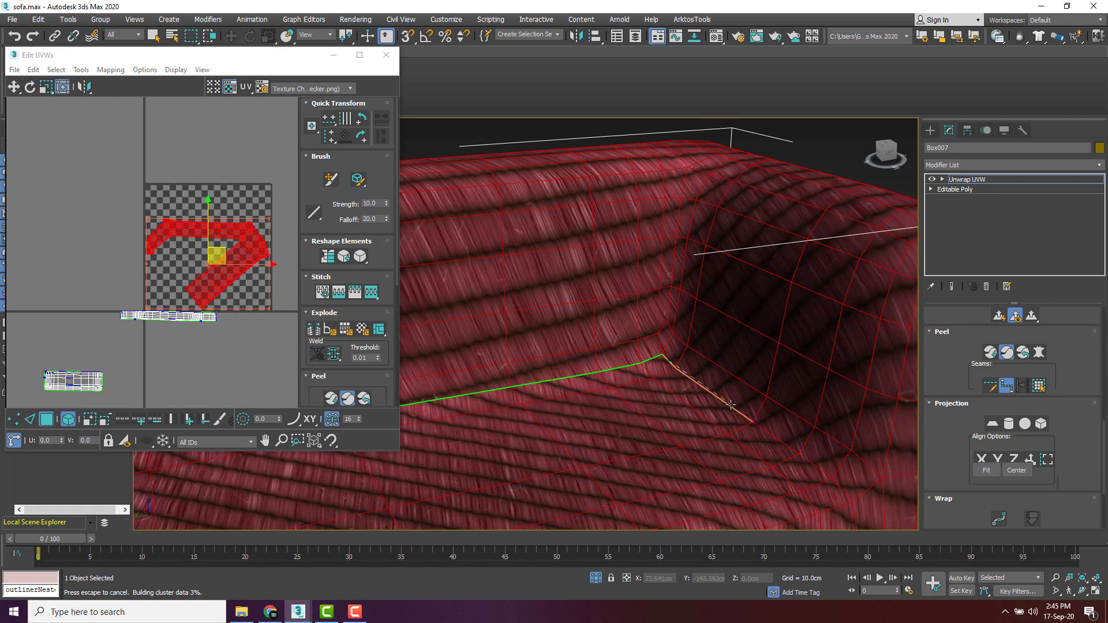
{"action": "scroll", "coordinate": [730, 404], "scroll_direction": "down", "scroll_amount": 5}
{"action": "scroll", "coordinate": [811, 477], "scroll_direction": "up", "scroll_amount": 5}
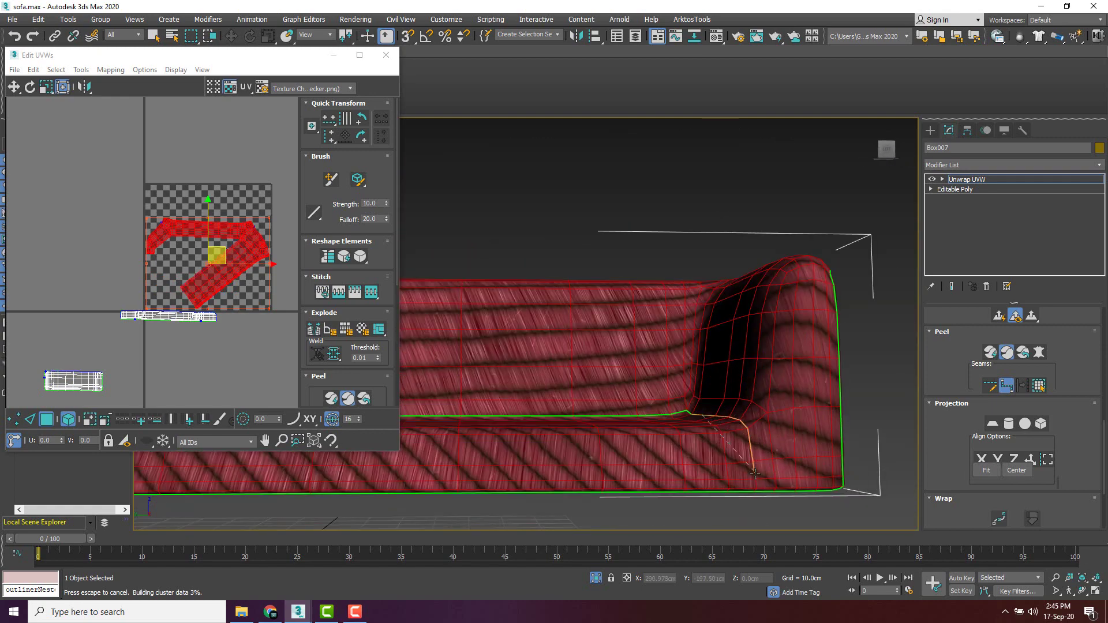
{"action": "scroll", "coordinate": [758, 485], "scroll_direction": "up", "scroll_amount": 4}
{"action": "left_click", "coordinate": [755, 483]}
{"action": "scroll", "coordinate": [755, 484], "scroll_direction": "down", "scroll_amount": 4}
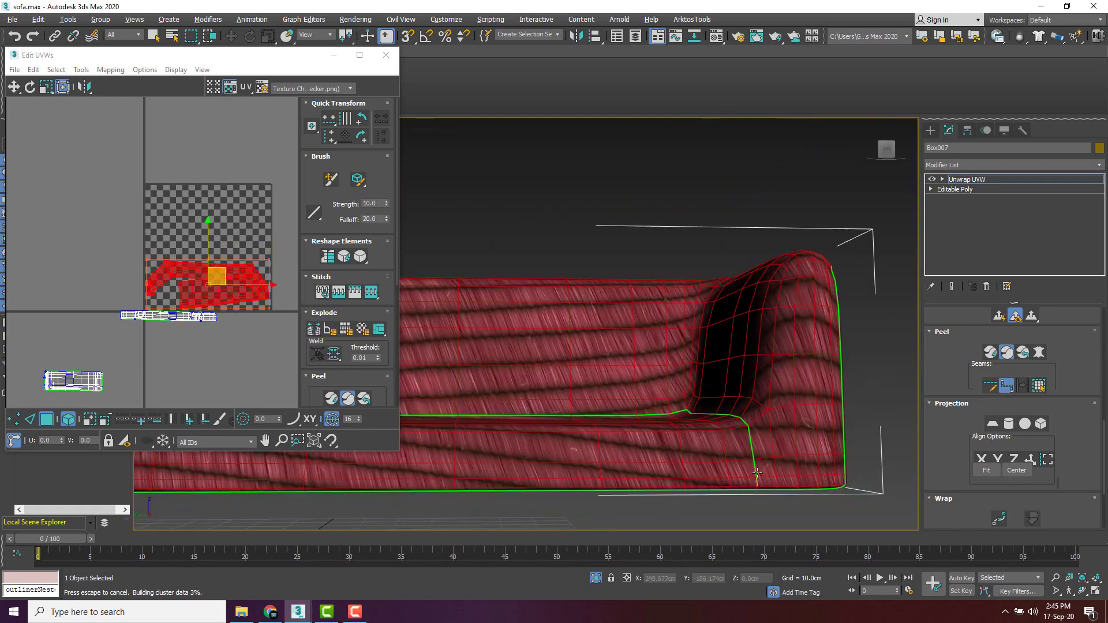
Join the seam to the front bottom edge so the seat separates as its own UV shell, and end the seam.
{"action": "scroll", "coordinate": [760, 425], "scroll_direction": "up", "scroll_amount": 4}
{"action": "scroll", "coordinate": [766, 420], "scroll_direction": "up", "scroll_amount": 2}
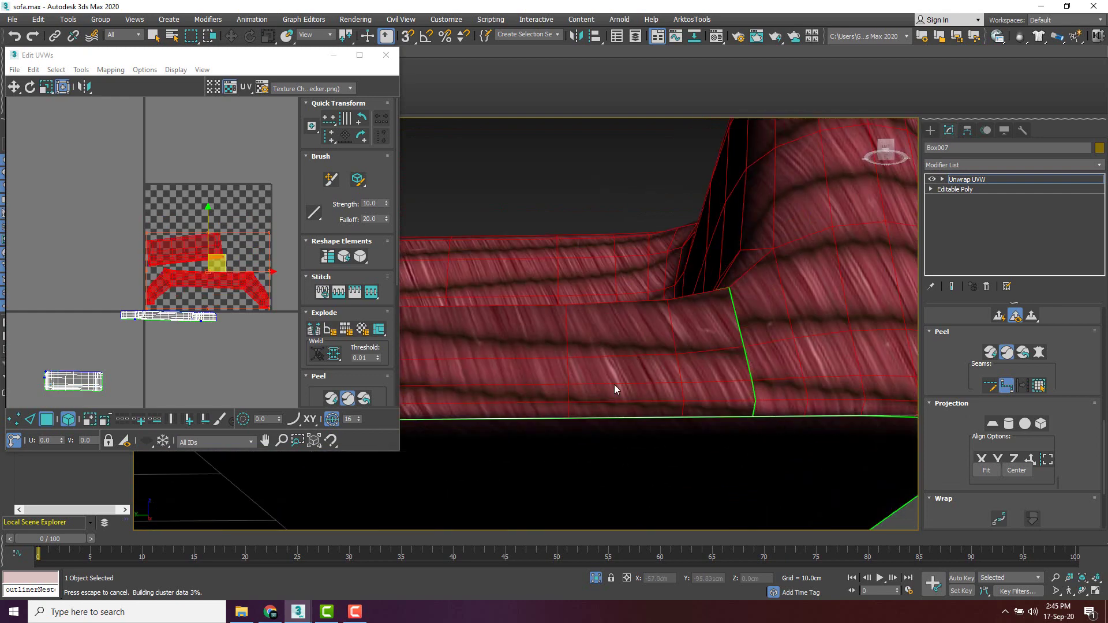
{"action": "scroll", "coordinate": [182, 235], "scroll_direction": "down", "scroll_amount": 2}
{"action": "scroll", "coordinate": [778, 303], "scroll_direction": "down", "scroll_amount": 5}
{"action": "scroll", "coordinate": [779, 357], "scroll_direction": "up", "scroll_amount": 2}
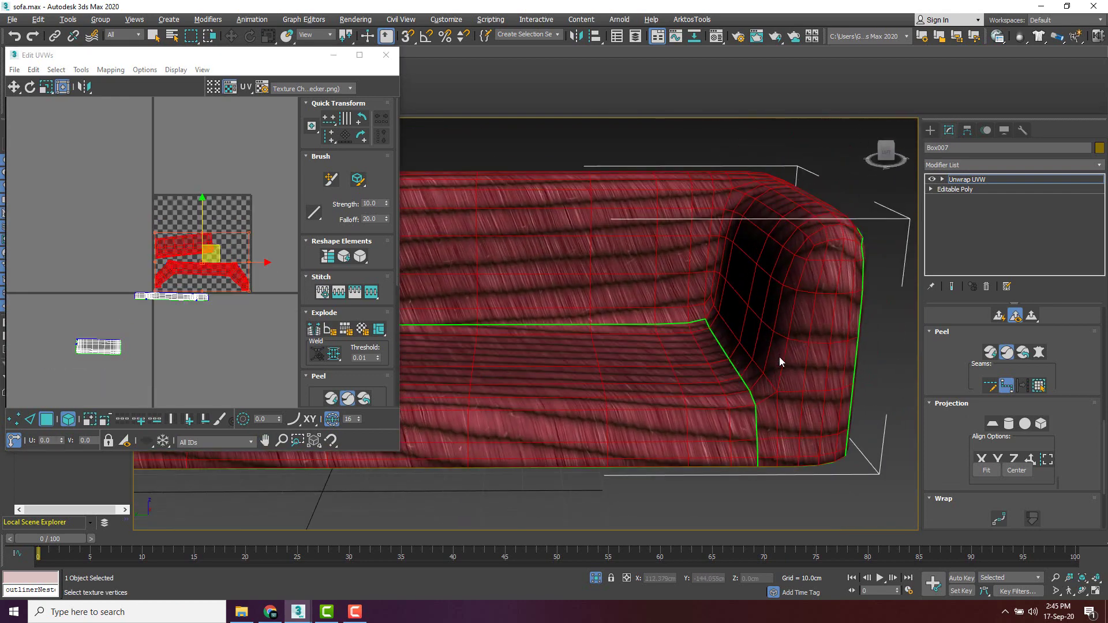
{"action": "scroll", "coordinate": [779, 357], "scroll_direction": "up", "scroll_amount": 1}
{"action": "scroll", "coordinate": [711, 327], "scroll_direction": "up", "scroll_amount": 2}
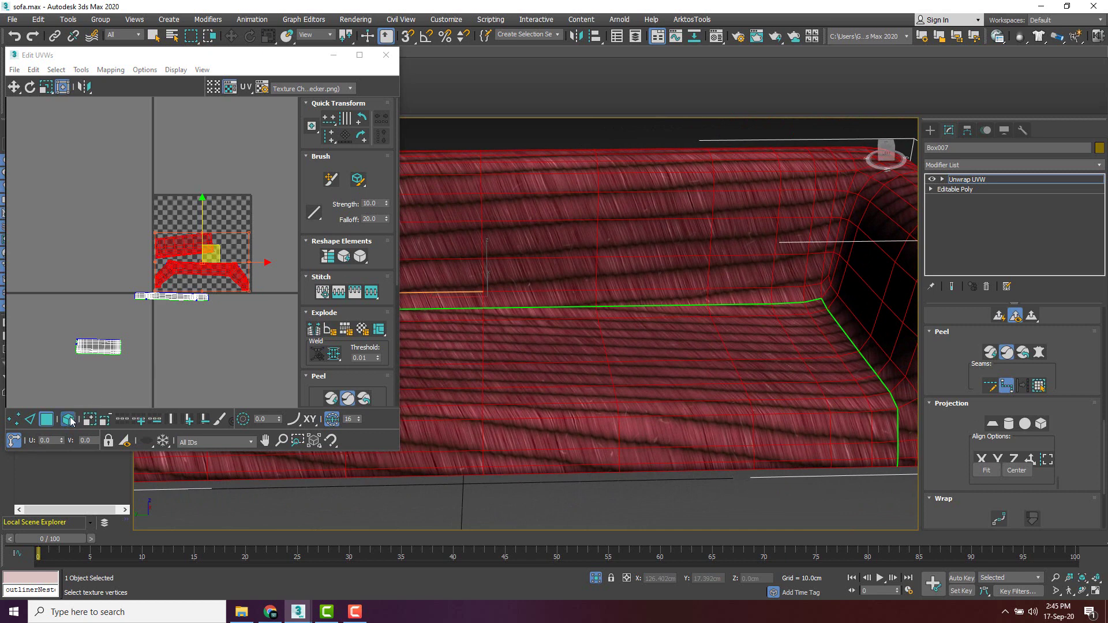
Leave Peel mode, move the seat's UV shell out beside the checker area, and select the back-and-arms shell.
{"action": "left_click", "coordinate": [1011, 385]}
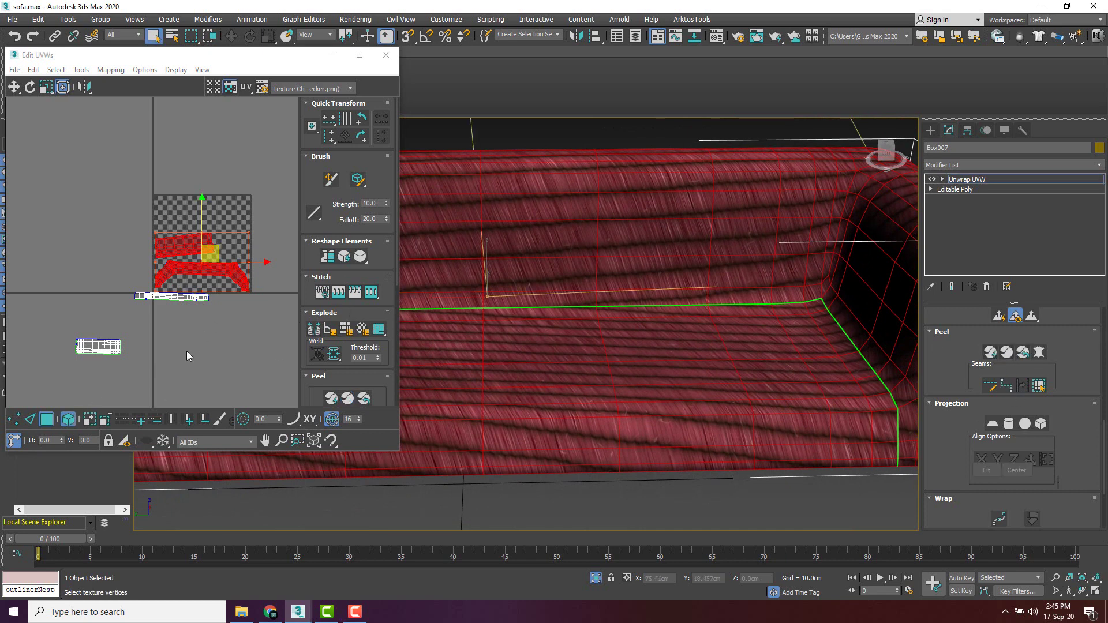
{"action": "left_click", "coordinate": [247, 220]}
{"action": "left_click", "coordinate": [189, 237]}
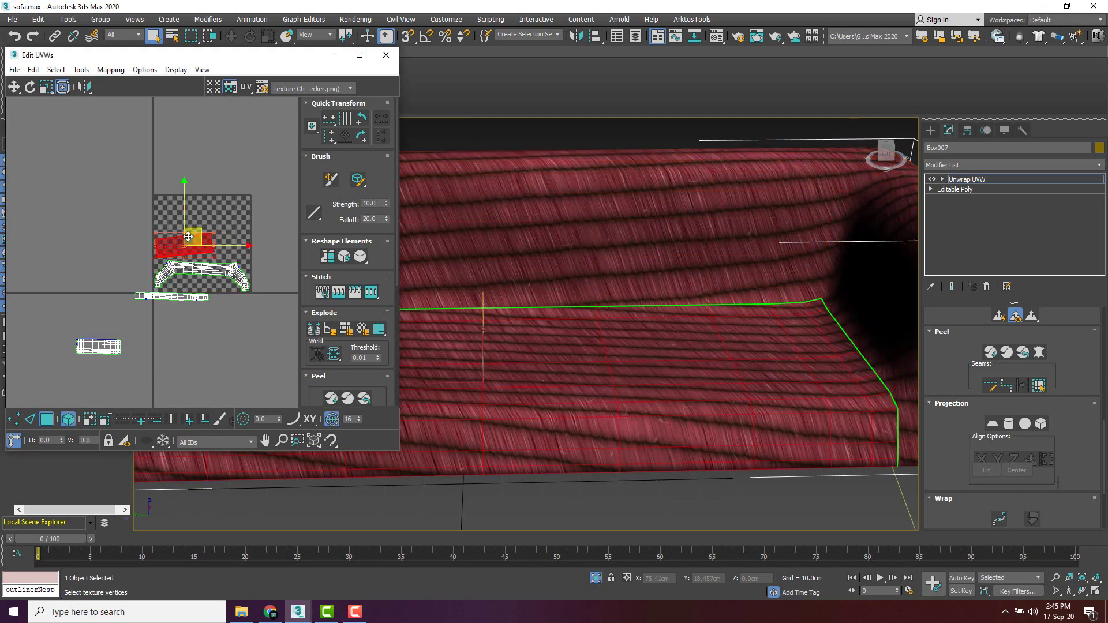
{"action": "left_click_drag", "start_coordinate": [187, 231], "coordinate": [191, 232]}
{"action": "left_click_drag", "start_coordinate": [189, 231], "coordinate": [114, 214]}
{"action": "left_click", "coordinate": [196, 271]}
{"action": "scroll", "coordinate": [726, 290], "scroll_direction": "down", "scroll_amount": 6}
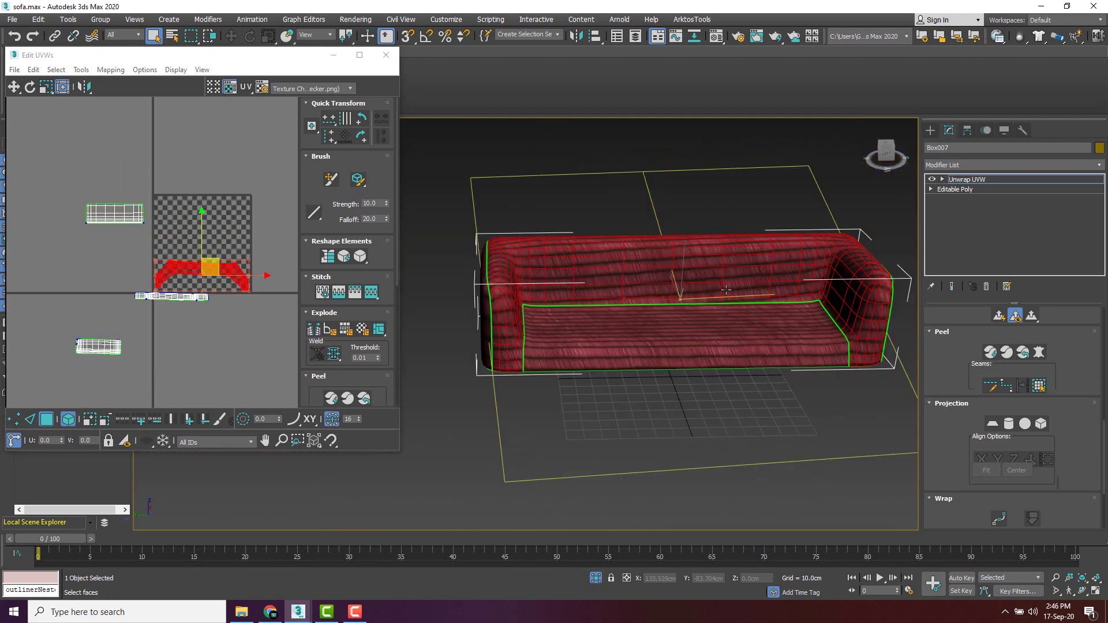
Clear the current UV selection and select all of the frame's UV shells together.
{"action": "scroll", "coordinate": [216, 265], "scroll_direction": "up", "scroll_amount": 4}
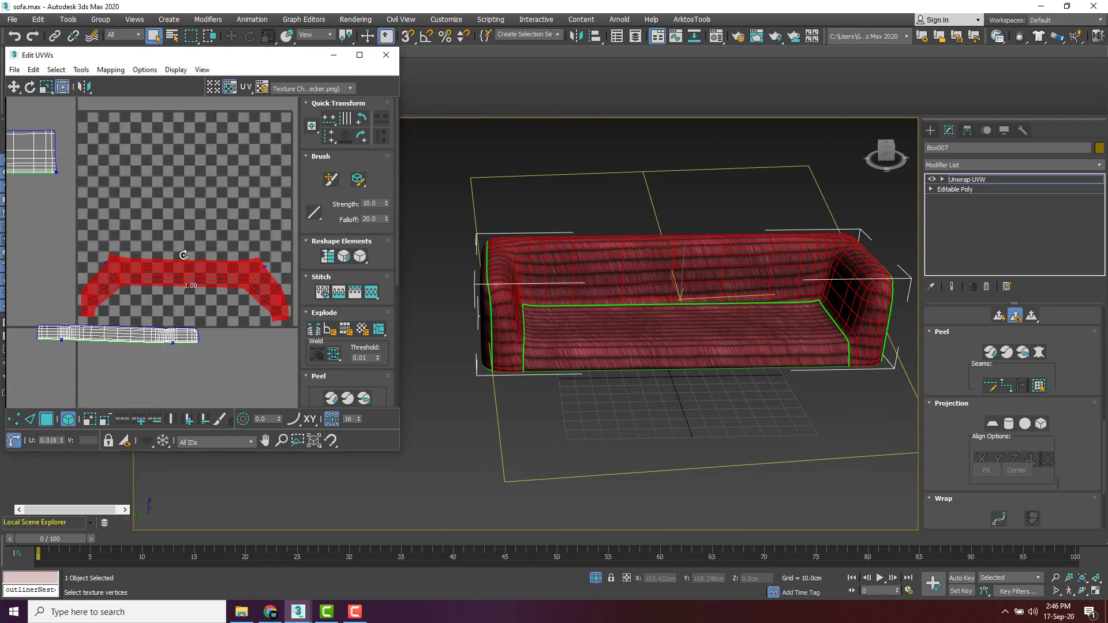
{"action": "middle_click_drag", "start_coordinate": [479, 271], "coordinate": [548, 273], "text": "alt"}
{"action": "scroll", "coordinate": [135, 304], "scroll_direction": "down", "scroll_amount": 7}
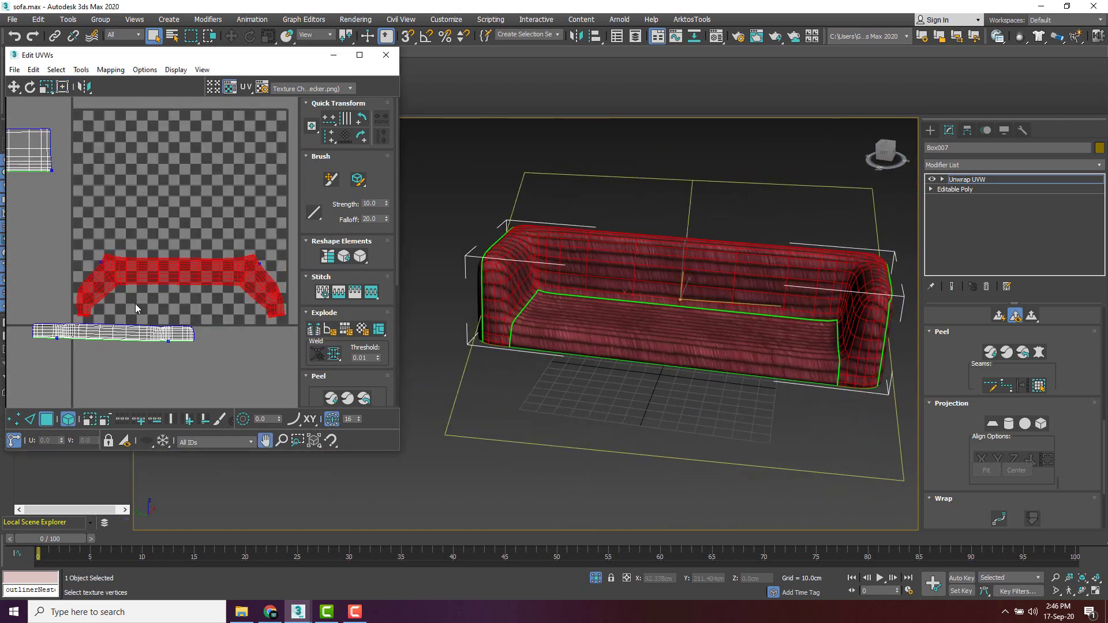
{"action": "scroll", "coordinate": [248, 251], "scroll_direction": "down", "scroll_amount": 3}
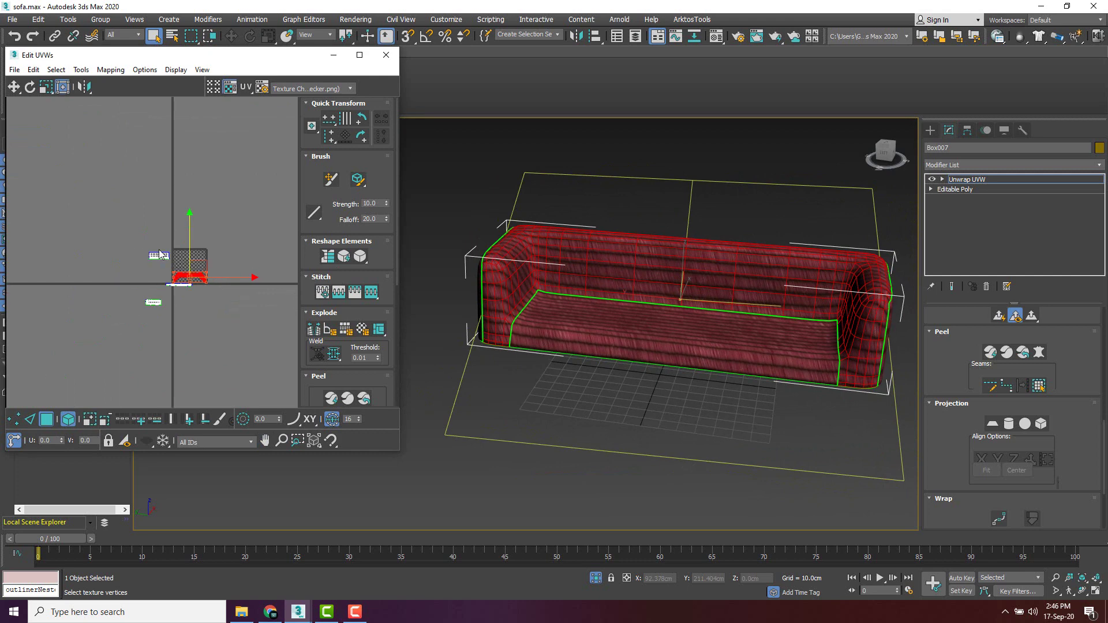
{"action": "left_click", "coordinate": [231, 241]}
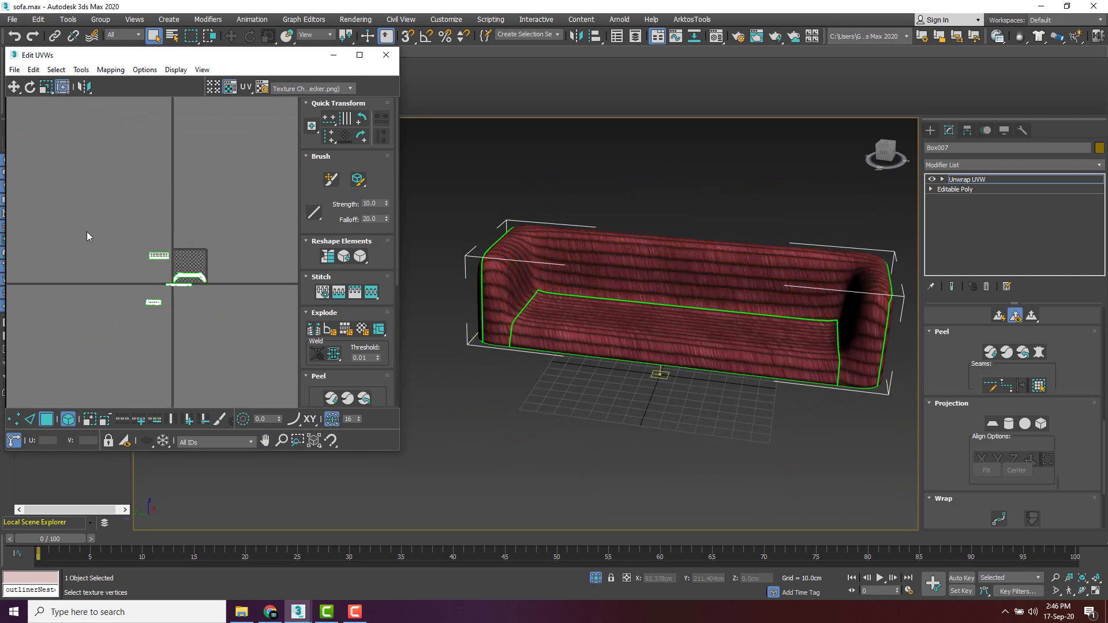
{"action": "left_click_drag", "start_coordinate": [78, 219], "coordinate": [84, 224]}
{"action": "left_click_drag", "start_coordinate": [263, 349], "coordinate": [268, 351]}
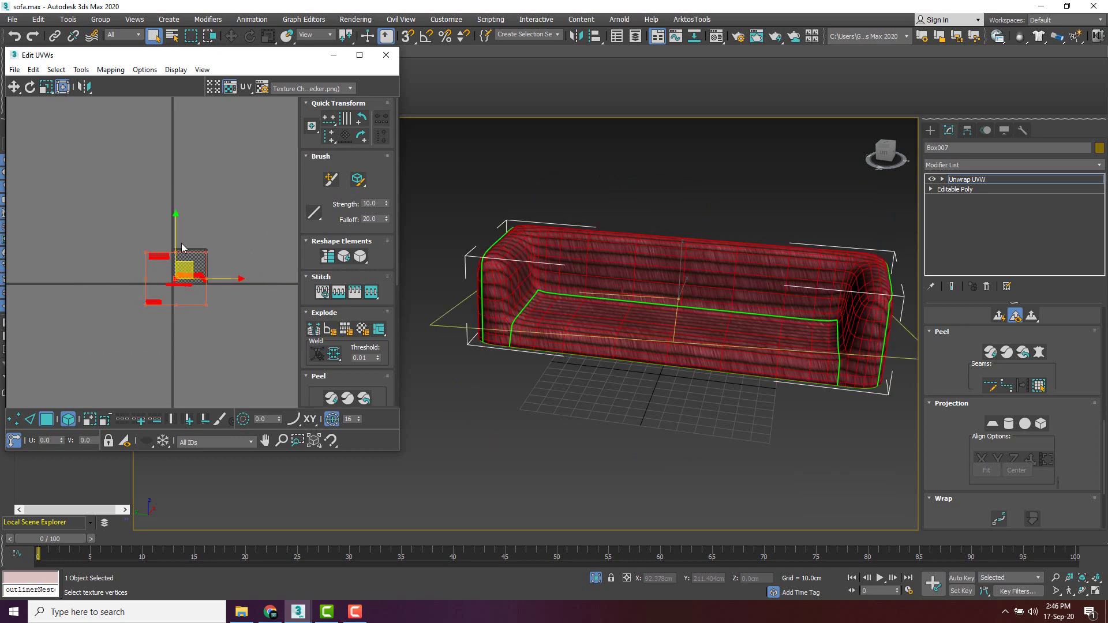
Unhide all objects and compare the frame's fabric scale with the cushions' around the armrest.
{"action": "scroll", "coordinate": [181, 244], "scroll_direction": "up", "scroll_amount": 2}
{"action": "middle_click_drag", "start_coordinate": [701, 317], "coordinate": [744, 445], "text": "alt"}
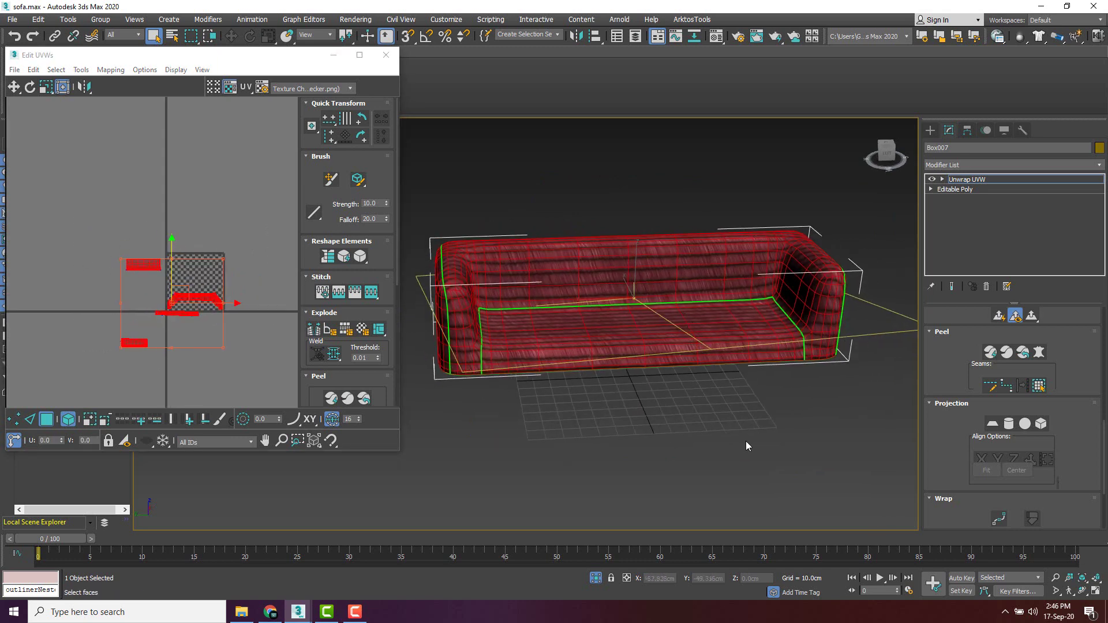
{"action": "right_click", "coordinate": [747, 452]}
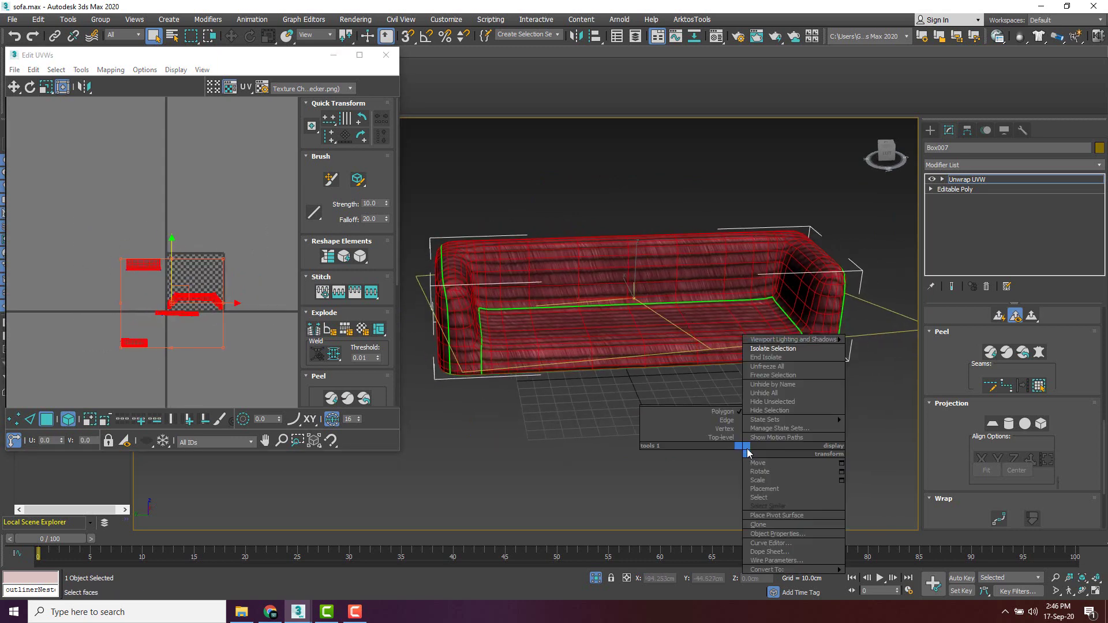
{"action": "left_click", "coordinate": [763, 396]}
{"action": "scroll", "coordinate": [455, 292], "scroll_direction": "up", "scroll_amount": 5}
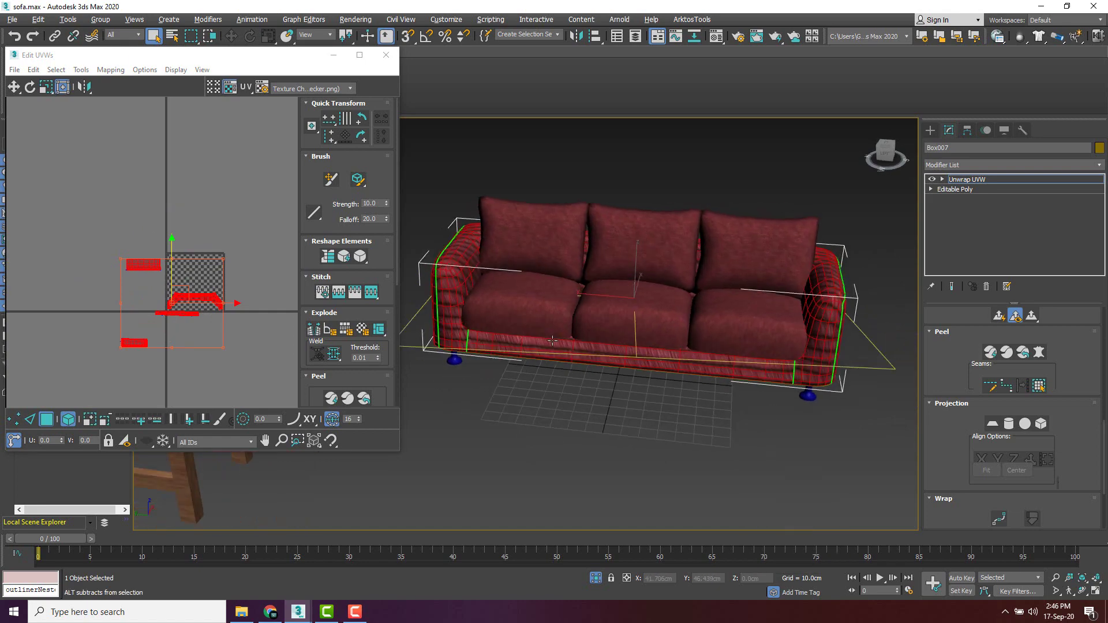
{"action": "middle_click_drag", "start_coordinate": [550, 290], "coordinate": [676, 260], "text": "alt"}
{"action": "scroll", "coordinate": [508, 321], "scroll_direction": "down", "scroll_amount": 5}
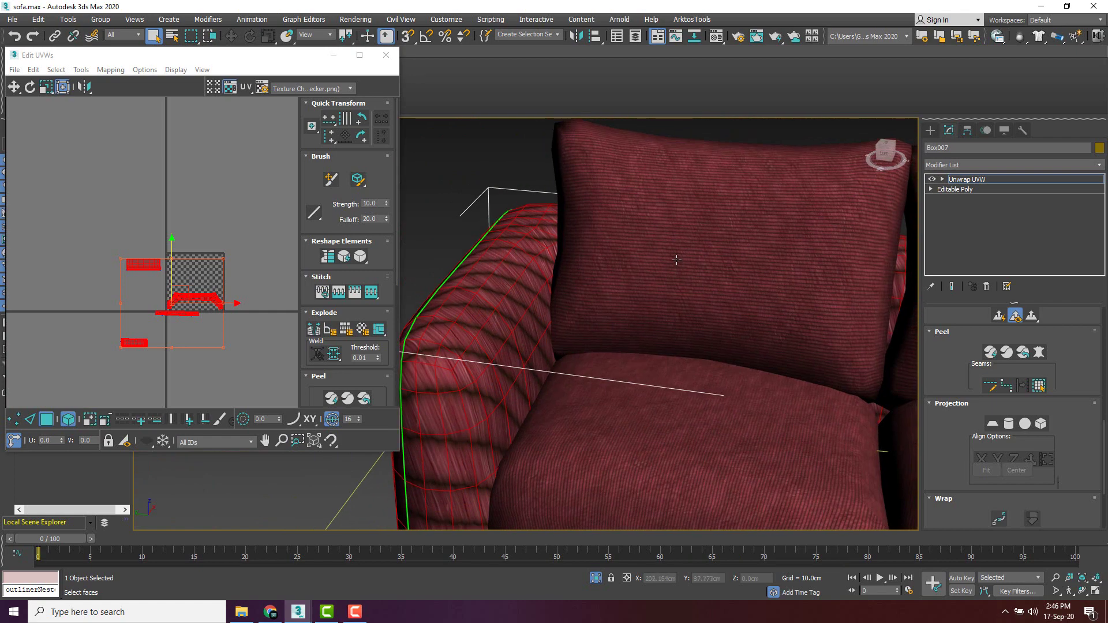
Scale all the frame's UV shells up proportionally in two passes, well beyond the checker area, to make the fabric pattern finer.
{"action": "scroll", "coordinate": [202, 321], "scroll_direction": "down", "scroll_amount": 2}
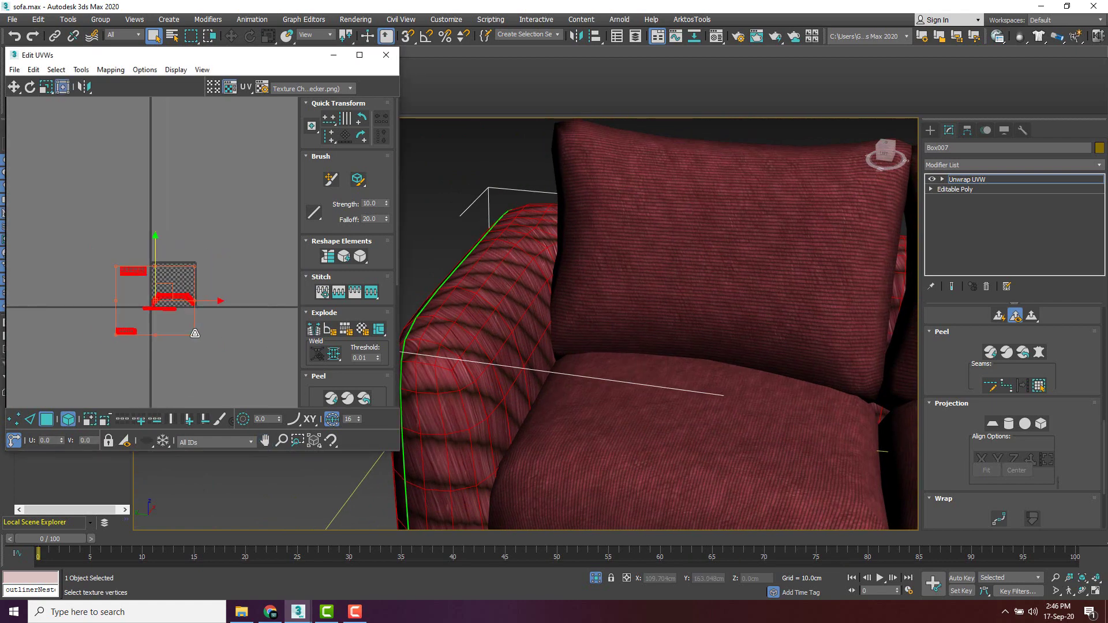
{"action": "left_click_drag", "start_coordinate": [195, 333], "coordinate": [341, 461]}
{"action": "scroll", "coordinate": [567, 386], "scroll_direction": "down", "scroll_amount": 5}
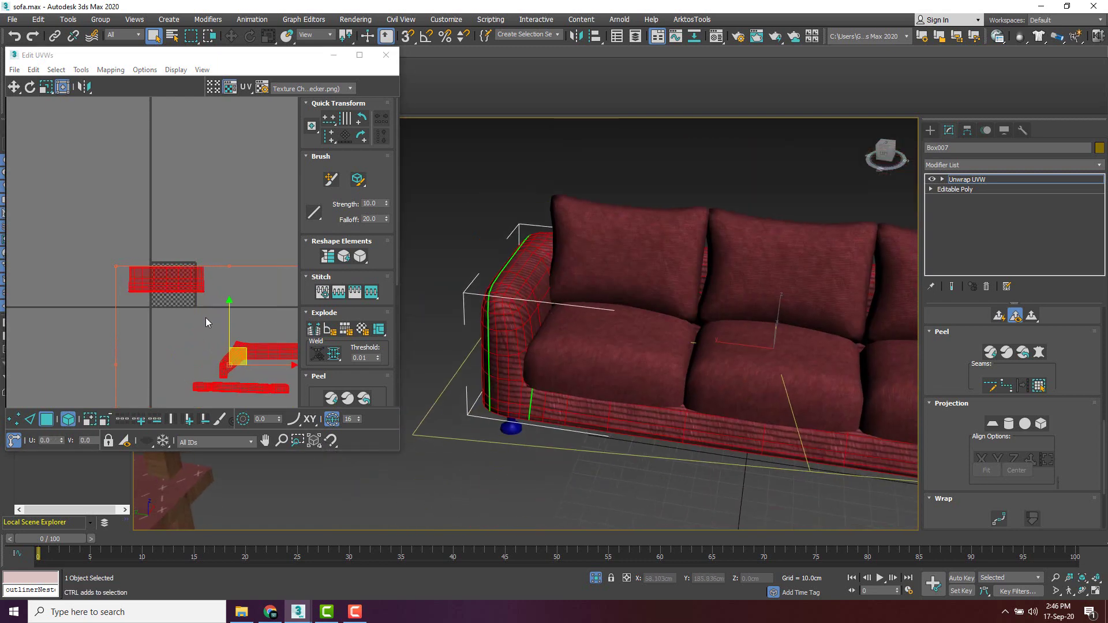
{"action": "scroll", "coordinate": [131, 275], "scroll_direction": "down", "scroll_amount": 3}
{"action": "left_click_drag", "start_coordinate": [155, 328], "coordinate": [297, 442]}
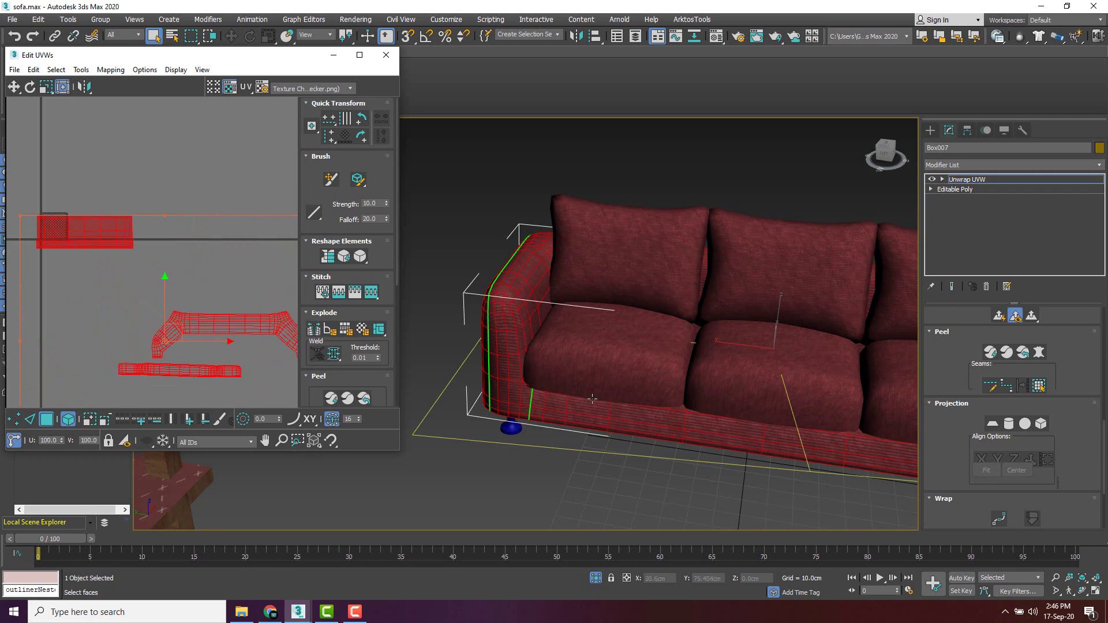
Scale the frame's UV shells up further to about 178.4%, then another 103.7%, matching the fabric grain to the seat cushion.
{"action": "scroll", "coordinate": [584, 362], "scroll_direction": "up", "scroll_amount": 6}
{"action": "scroll", "coordinate": [151, 293], "scroll_direction": "down", "scroll_amount": 5}
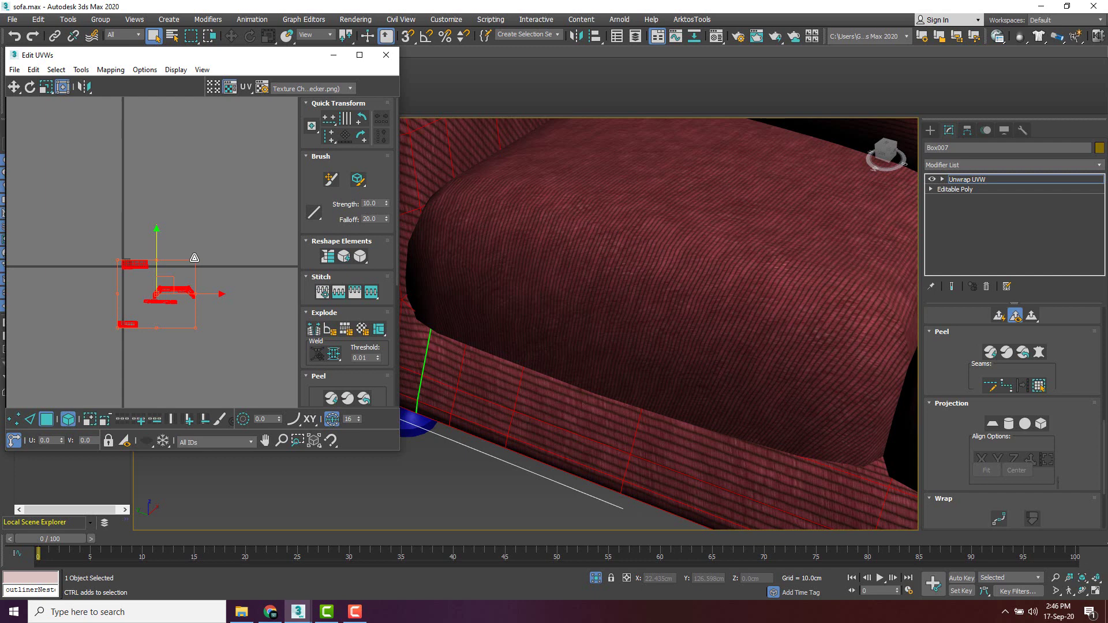
{"action": "left_click_drag", "start_coordinate": [195, 258], "coordinate": [256, 231]}
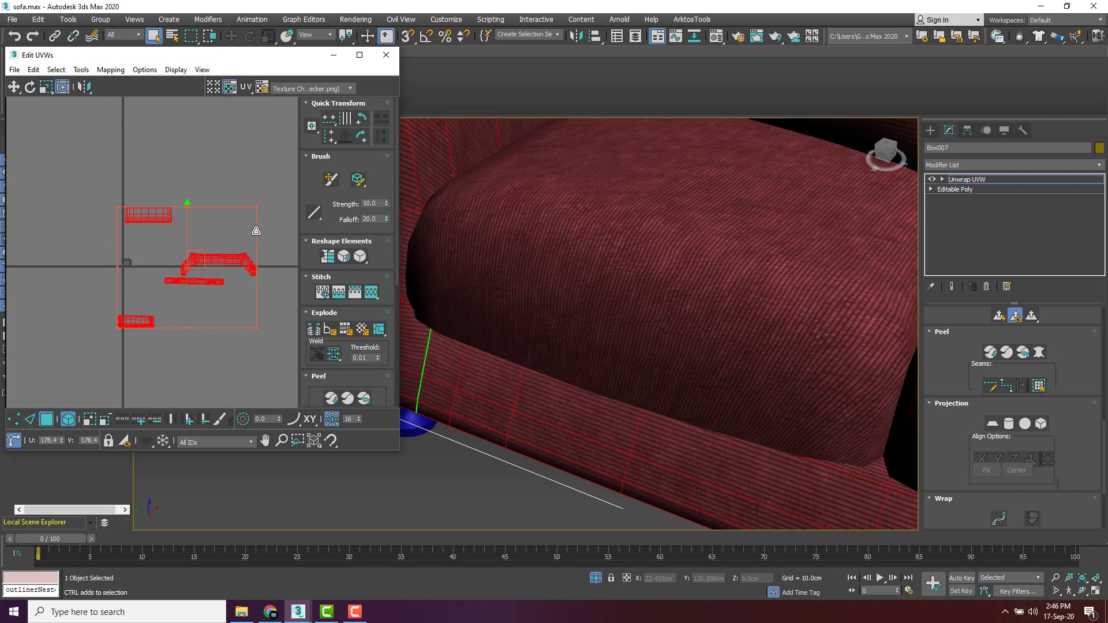
{"action": "middle_click_drag", "start_coordinate": [603, 278], "coordinate": [759, 373]}
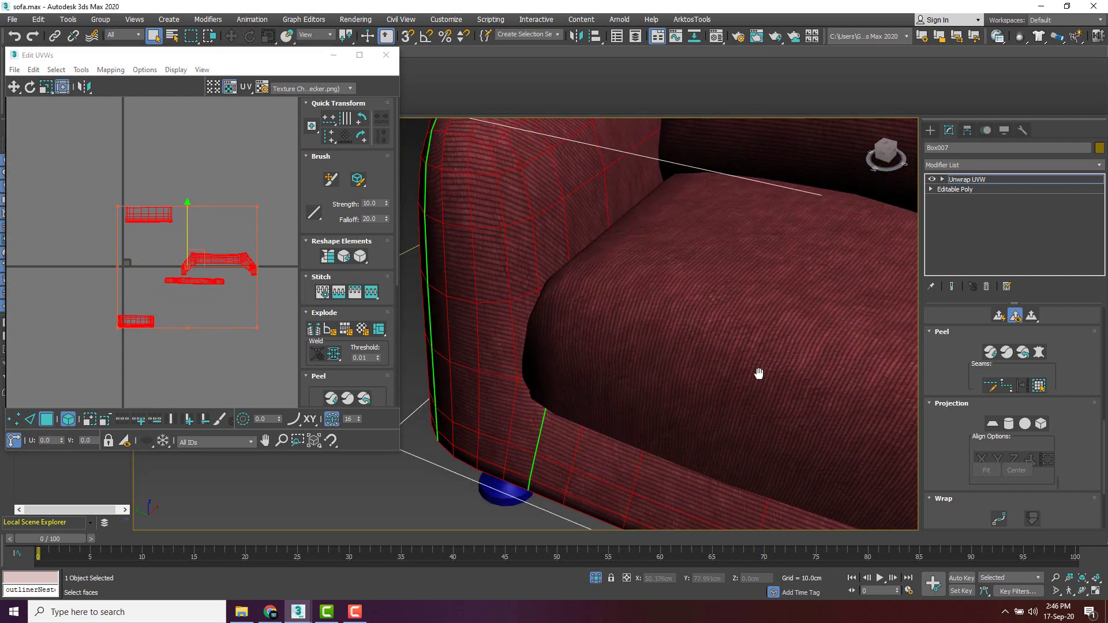
{"action": "left_click_drag", "start_coordinate": [258, 207], "coordinate": [261, 206]}
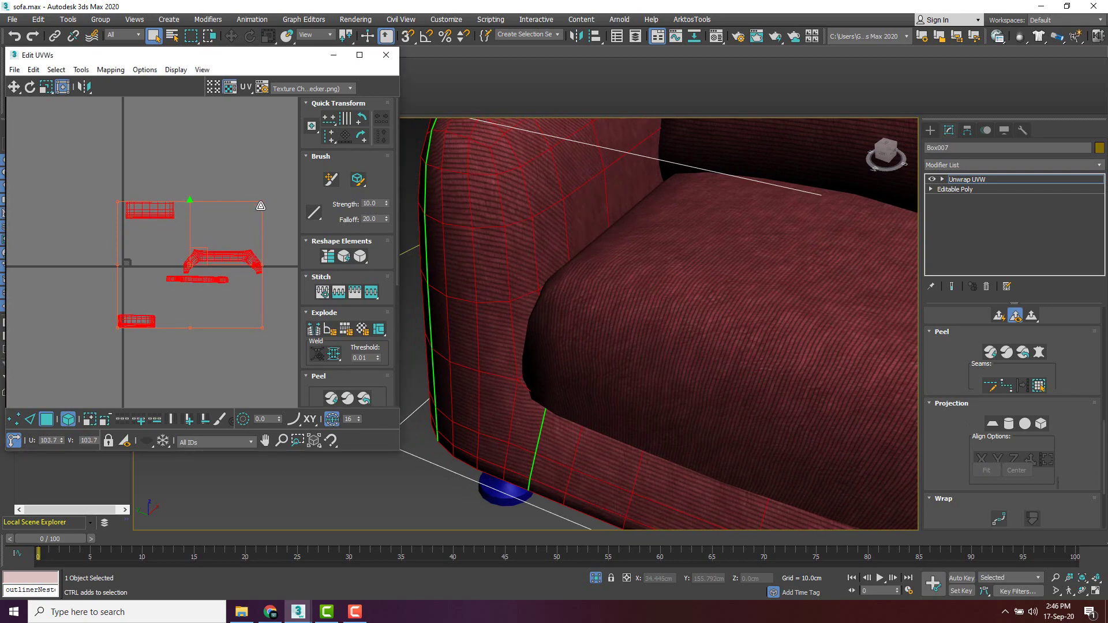
Examine the fabric scale and direction on the frame's front and both armrests against the cushions.
{"action": "scroll", "coordinate": [217, 248], "scroll_direction": "down", "scroll_amount": 2}
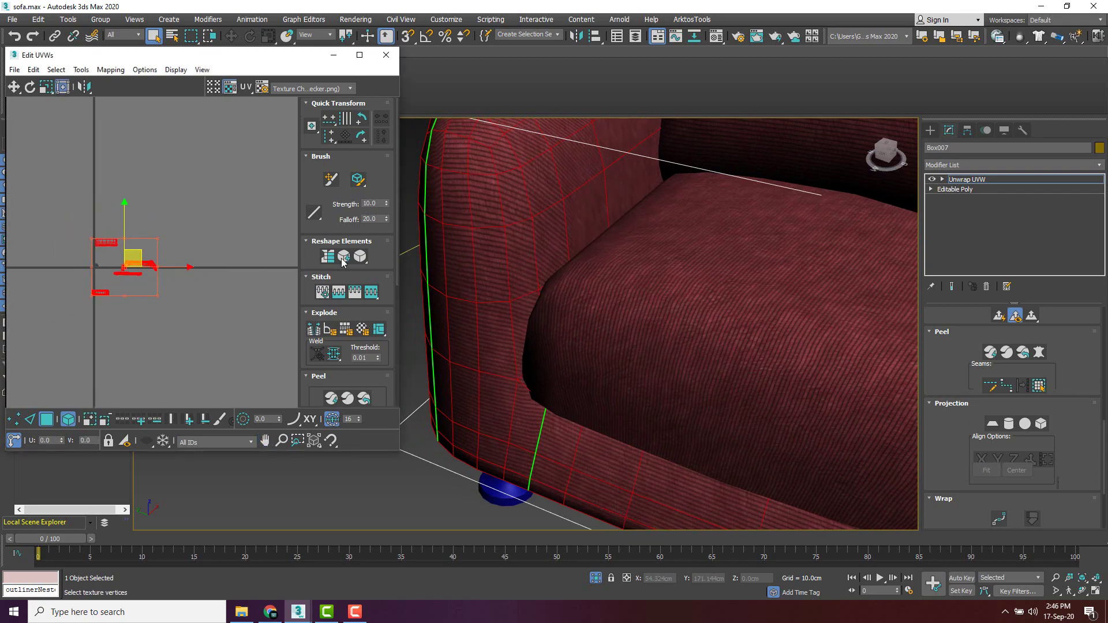
{"action": "scroll", "coordinate": [647, 299], "scroll_direction": "down", "scroll_amount": 5}
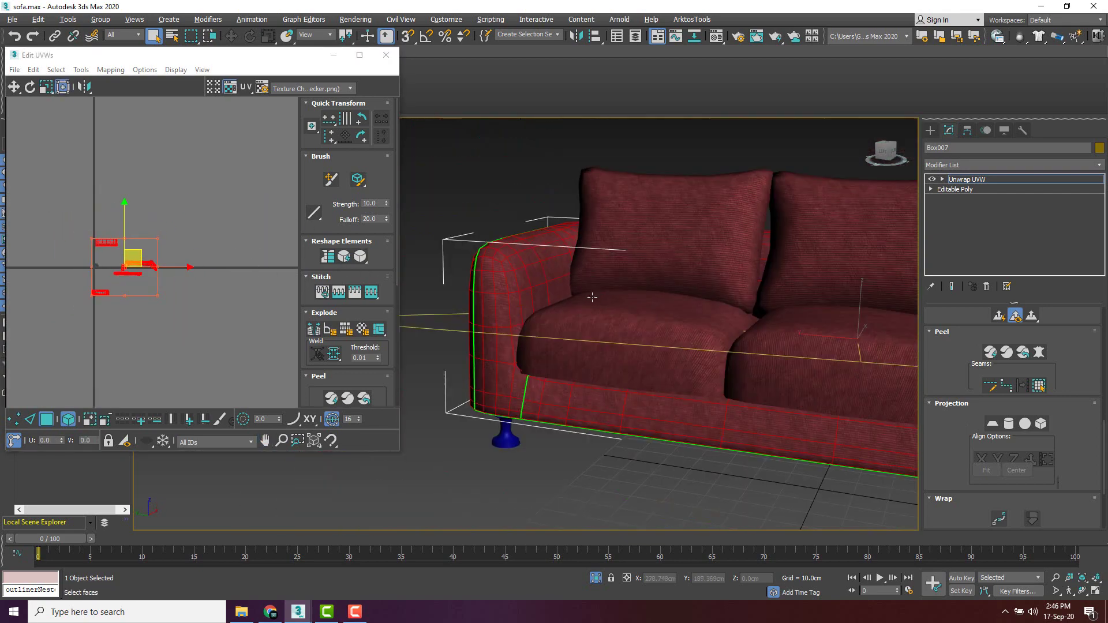
{"action": "scroll", "coordinate": [651, 298], "scroll_direction": "up", "scroll_amount": 10}
{"action": "scroll", "coordinate": [651, 298], "scroll_direction": "down", "scroll_amount": 8}
{"action": "middle_click_drag", "start_coordinate": [651, 298], "coordinate": [462, 275], "text": "alt"}
{"action": "scroll", "coordinate": [556, 255], "scroll_direction": "up", "scroll_amount": 8}
{"action": "scroll", "coordinate": [555, 256], "scroll_direction": "down", "scroll_amount": 6}
{"action": "scroll", "coordinate": [784, 332], "scroll_direction": "up", "scroll_amount": 7}
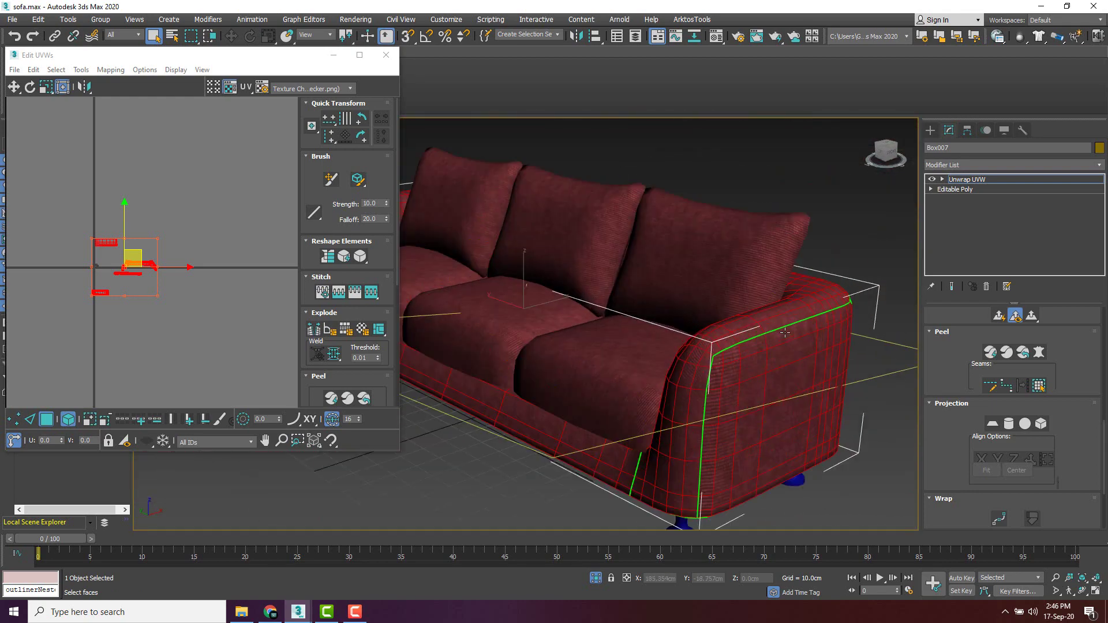
{"action": "scroll", "coordinate": [783, 332], "scroll_direction": "down", "scroll_amount": 7}
{"action": "middle_click_drag", "start_coordinate": [783, 332], "coordinate": [660, 297], "text": "alt"}
Convert the unwrapped sofa frame to an Editable Poly.
{"action": "right_click", "coordinate": [649, 300]}
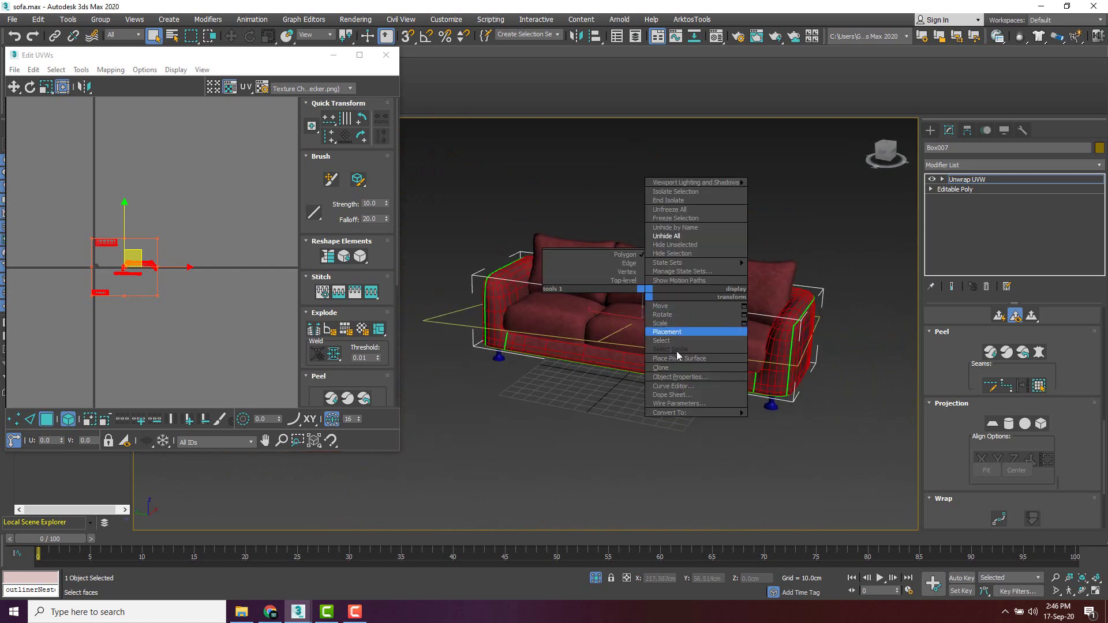
{"action": "mouse_move", "coordinate": [692, 412]}
{"action": "left_click", "coordinate": [790, 421]}
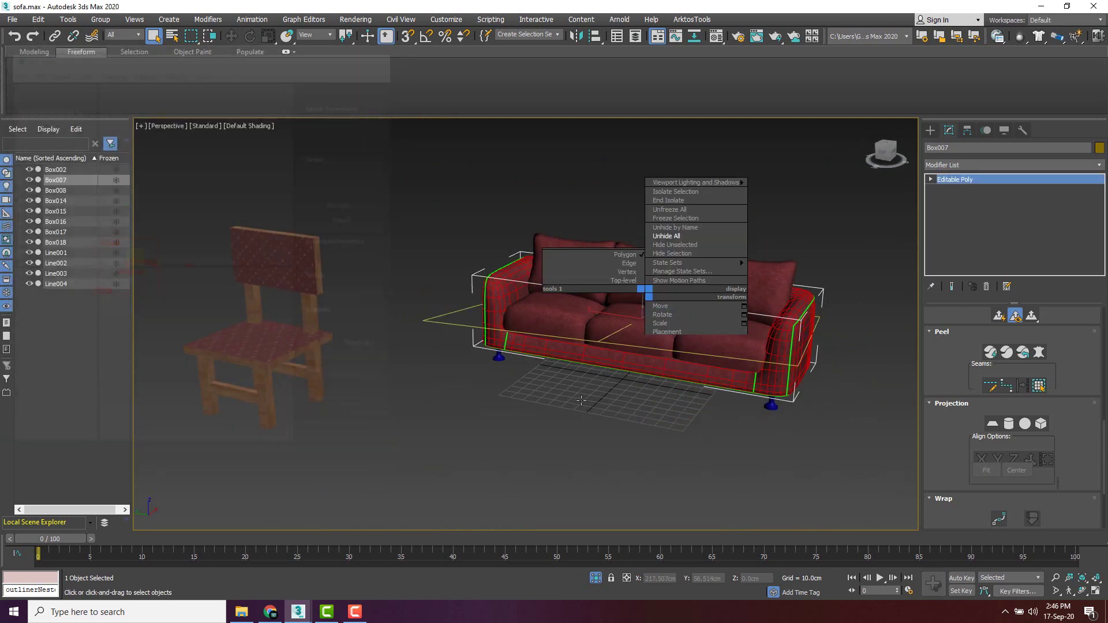
Deselect the frame, inspect the fabric on its armrest and front, and select the frame again.
{"action": "left_click", "coordinate": [564, 398]}
{"action": "middle_click_drag", "start_coordinate": [564, 398], "coordinate": [594, 389], "text": "alt"}
{"action": "scroll", "coordinate": [462, 328], "scroll_direction": "up", "scroll_amount": 8}
{"action": "left_click", "coordinate": [462, 327]}
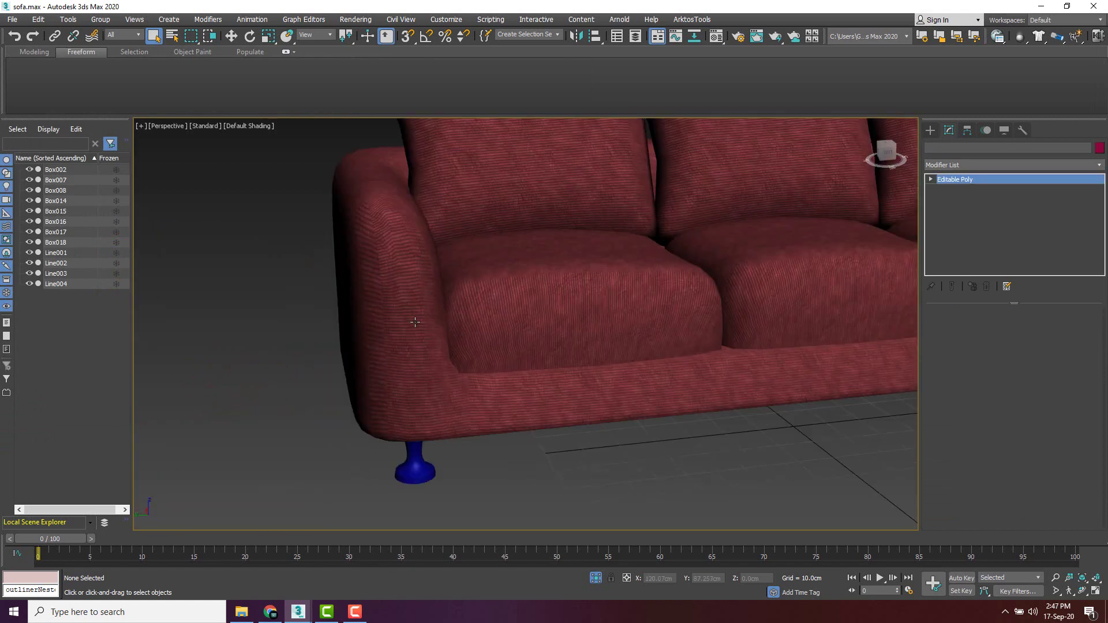
{"action": "scroll", "coordinate": [521, 289], "scroll_direction": "down", "scroll_amount": 4}
{"action": "middle_click_drag", "start_coordinate": [522, 289], "coordinate": [725, 399], "text": "alt"}
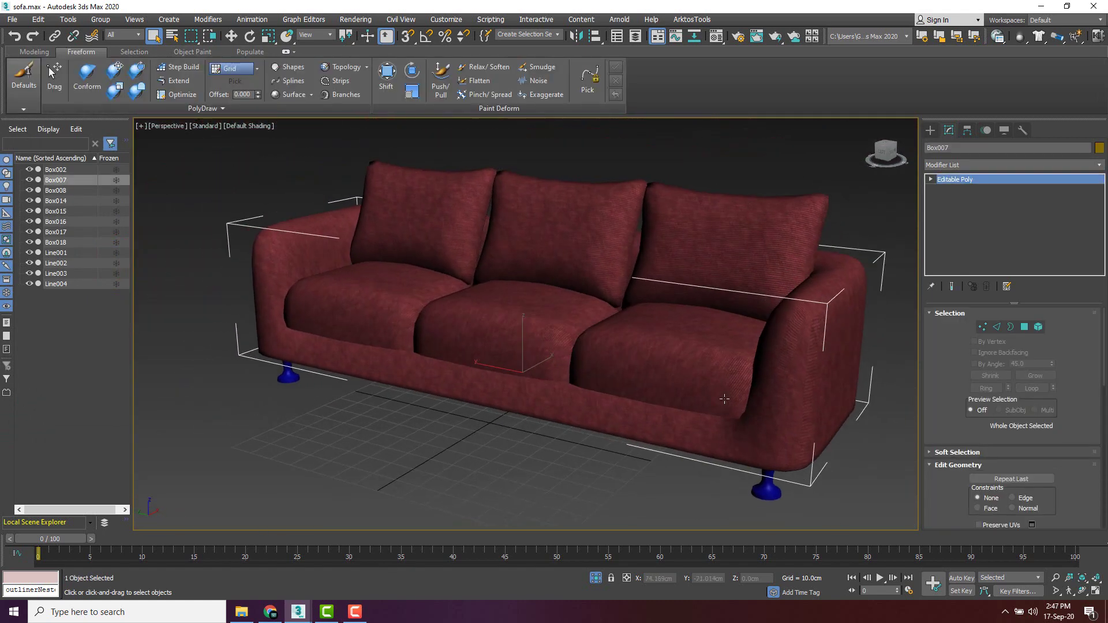